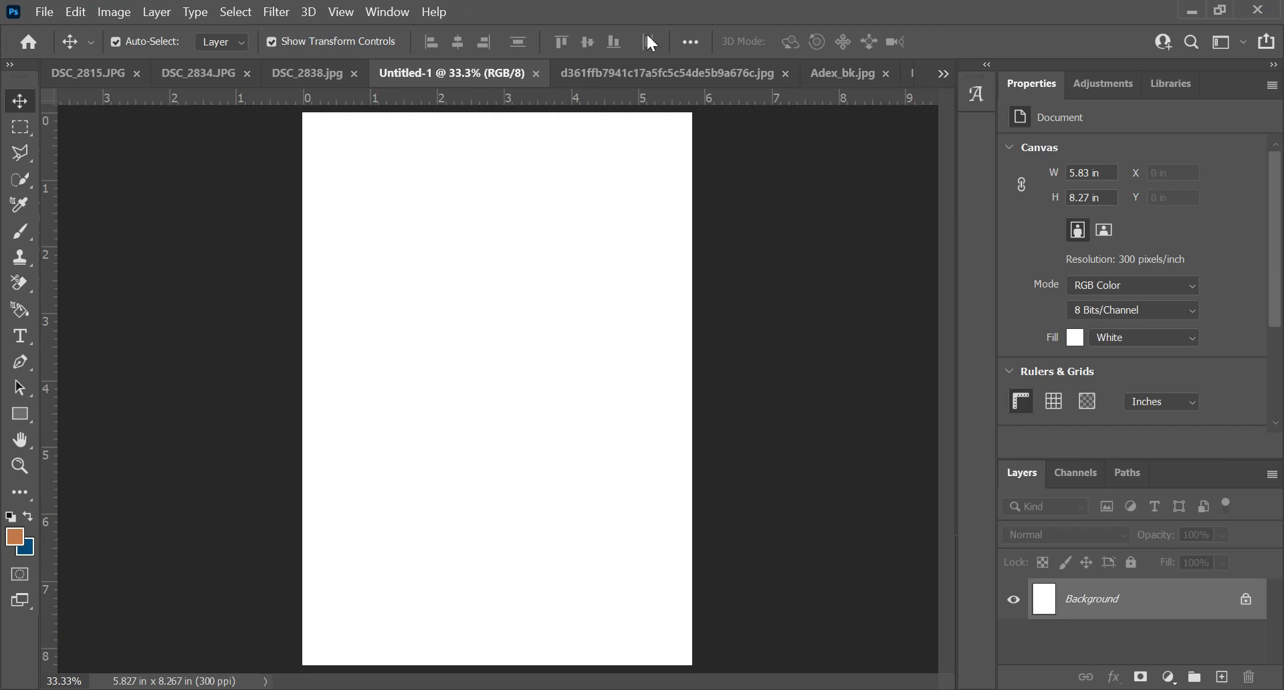
# Copy the crumpled paper texture image onto the blank Untitled-1 page and close the texture document.
pyautogui.moveTo(676, 73); pyautogui.dragTo(720, 196)
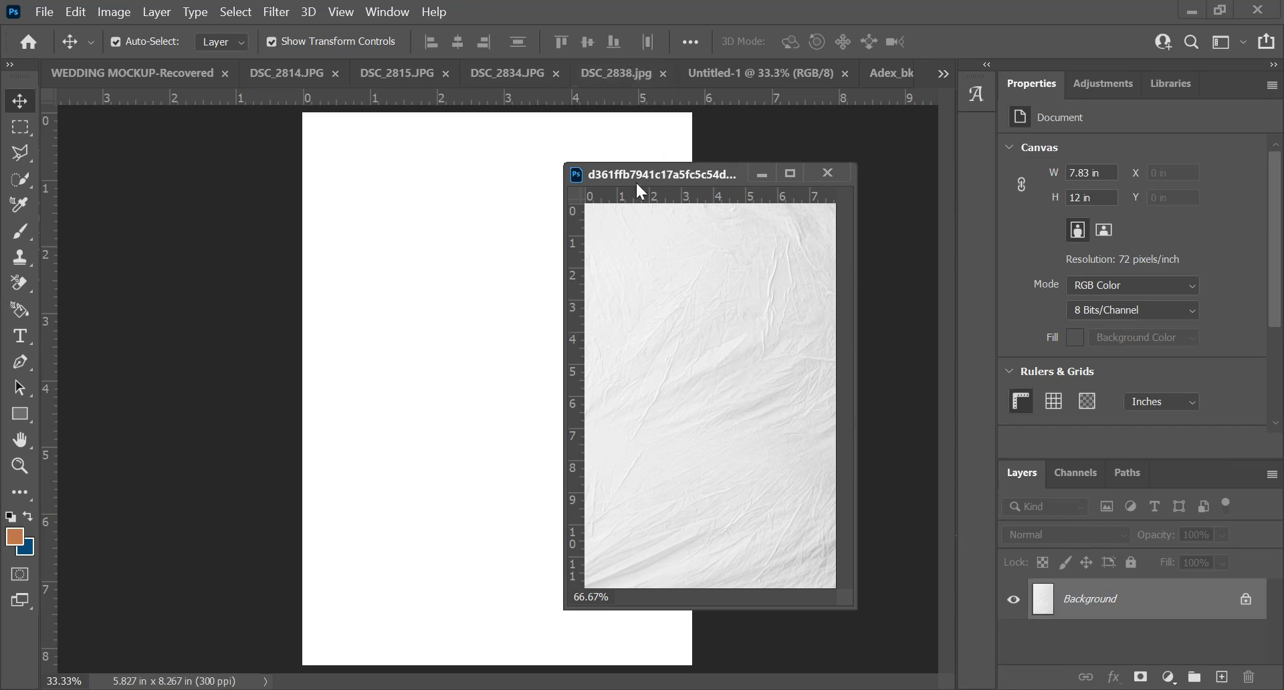
pyautogui.moveTo(736, 172); pyautogui.dragTo(716, 70)
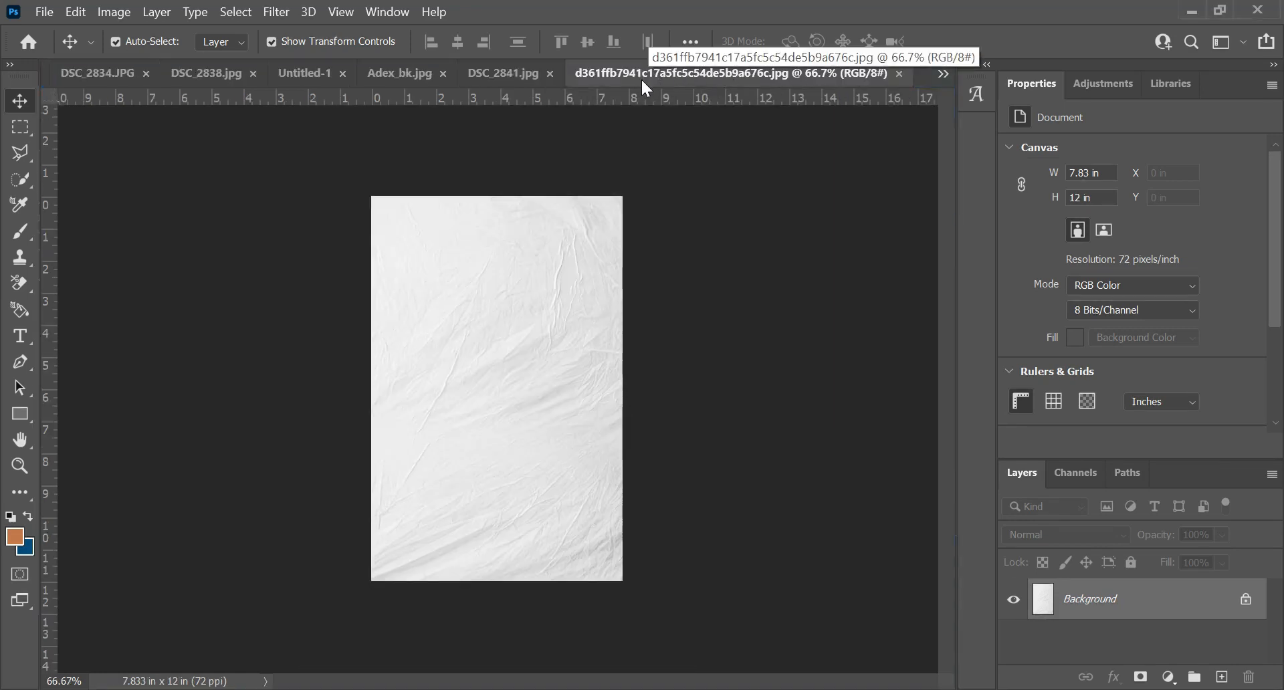
pyautogui.moveTo(648, 75); pyautogui.dragTo(653, 163)
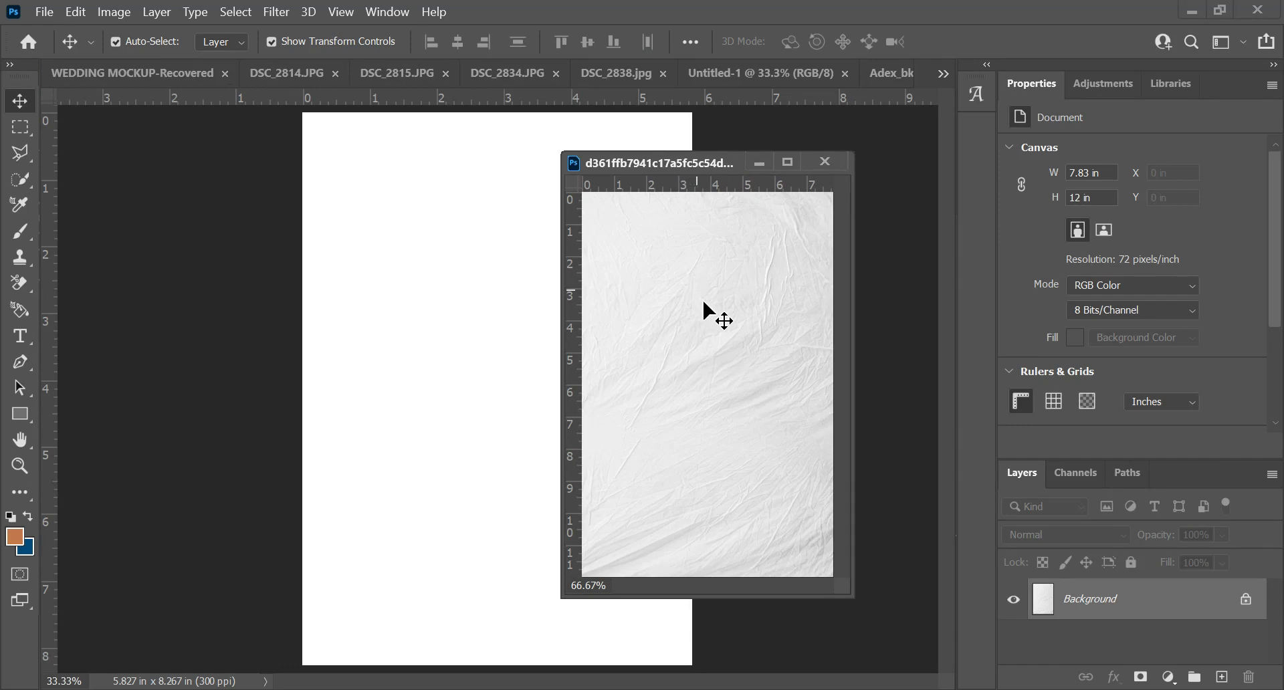
pyautogui.moveTo(740, 296); pyautogui.dragTo(431, 291)
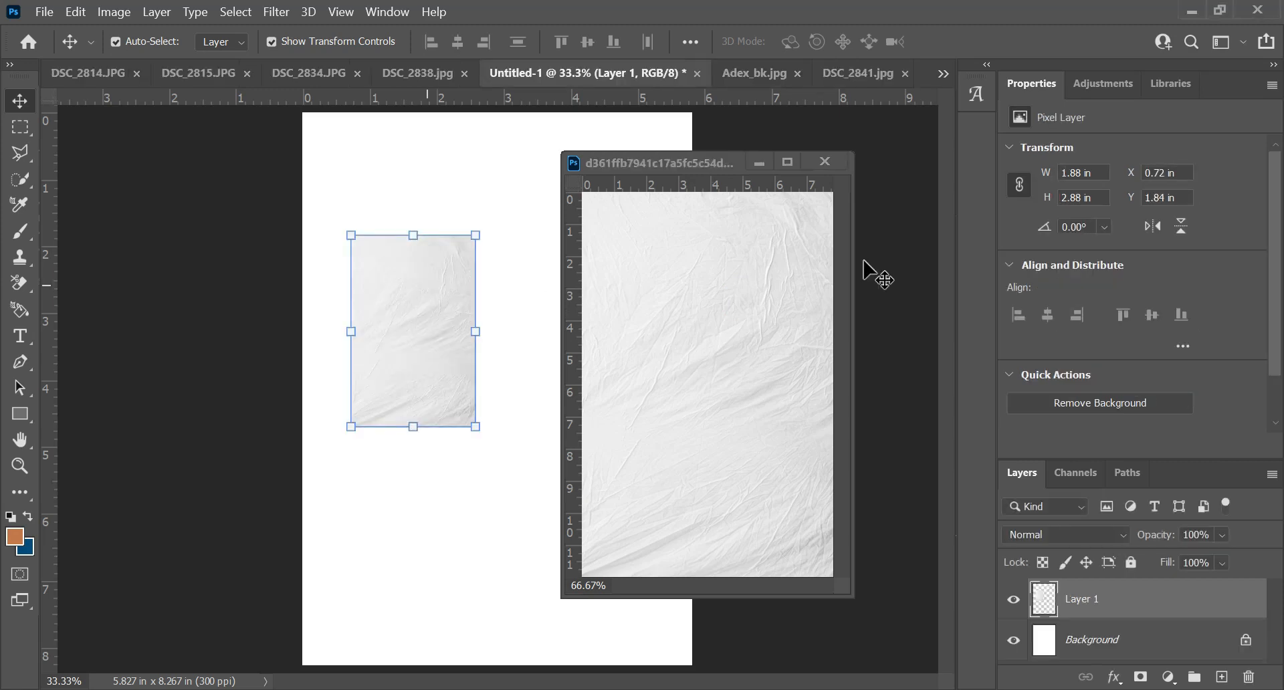
pyautogui.click(824, 166)
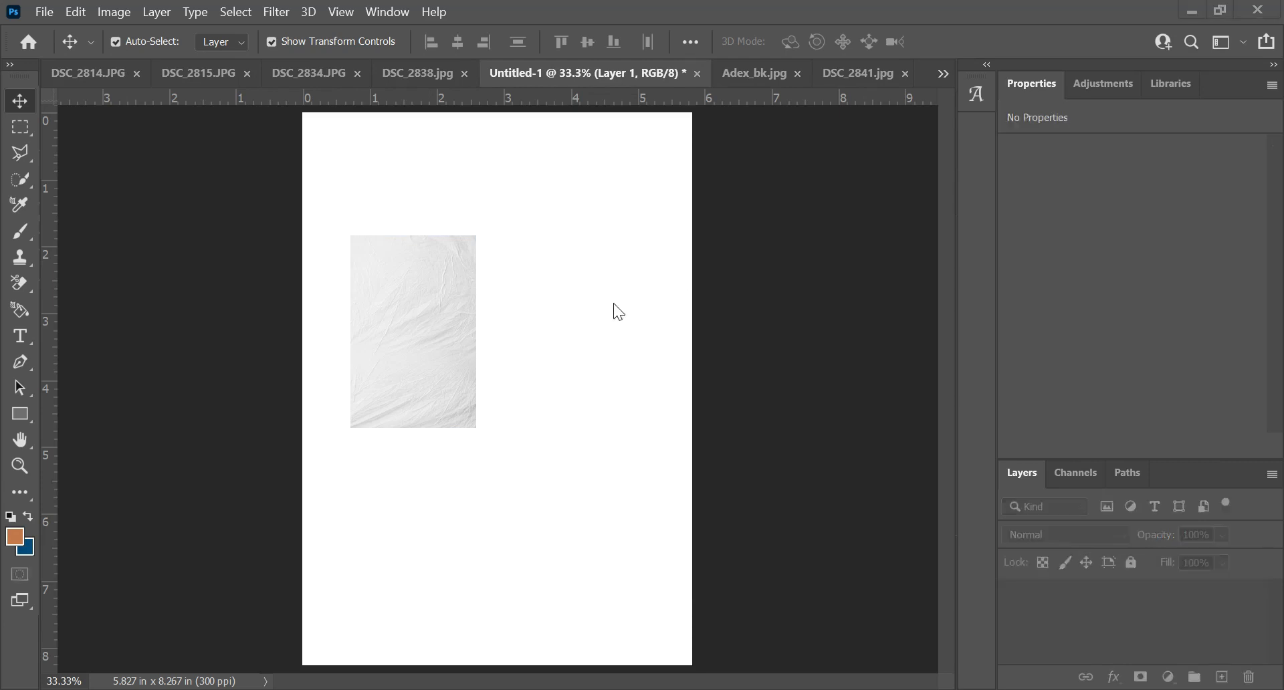
# Scale the paper texture layer proportionally to about 317% so it covers the whole page.
pyautogui.moveTo(404, 361); pyautogui.dragTo(463, 370)
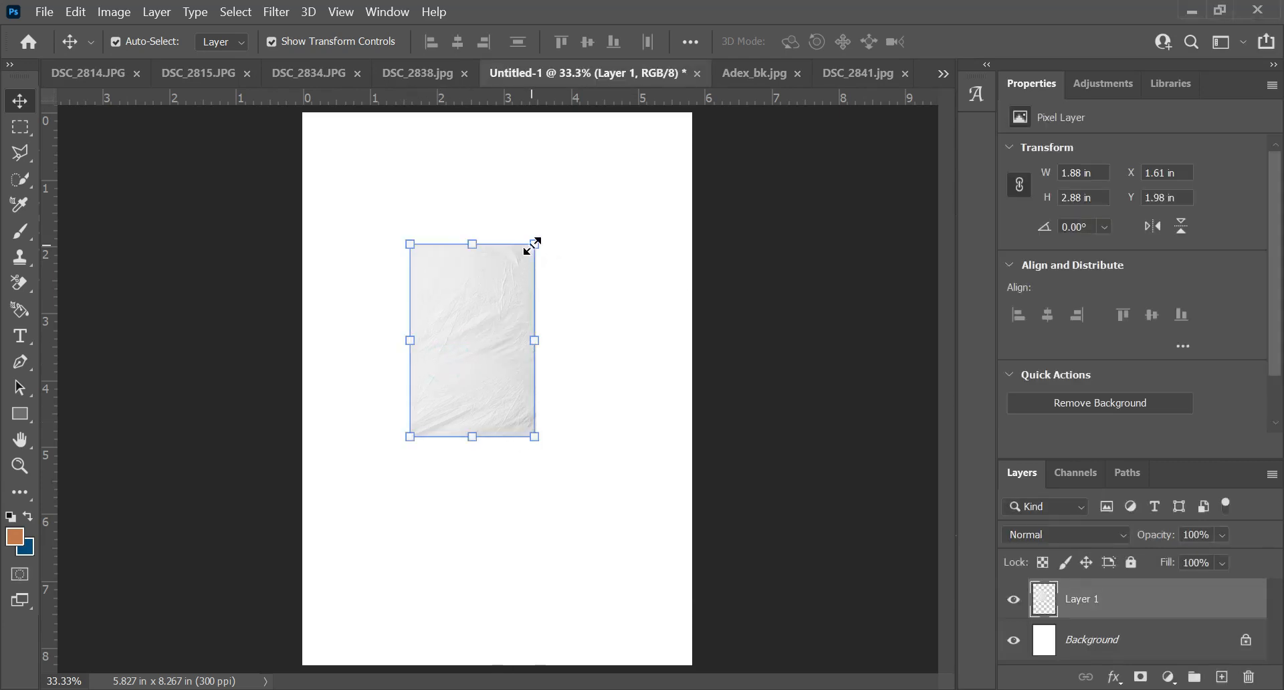
pyautogui.hotkey('ctrl', '-')
pyautogui.hotkey('ctrl', 't')
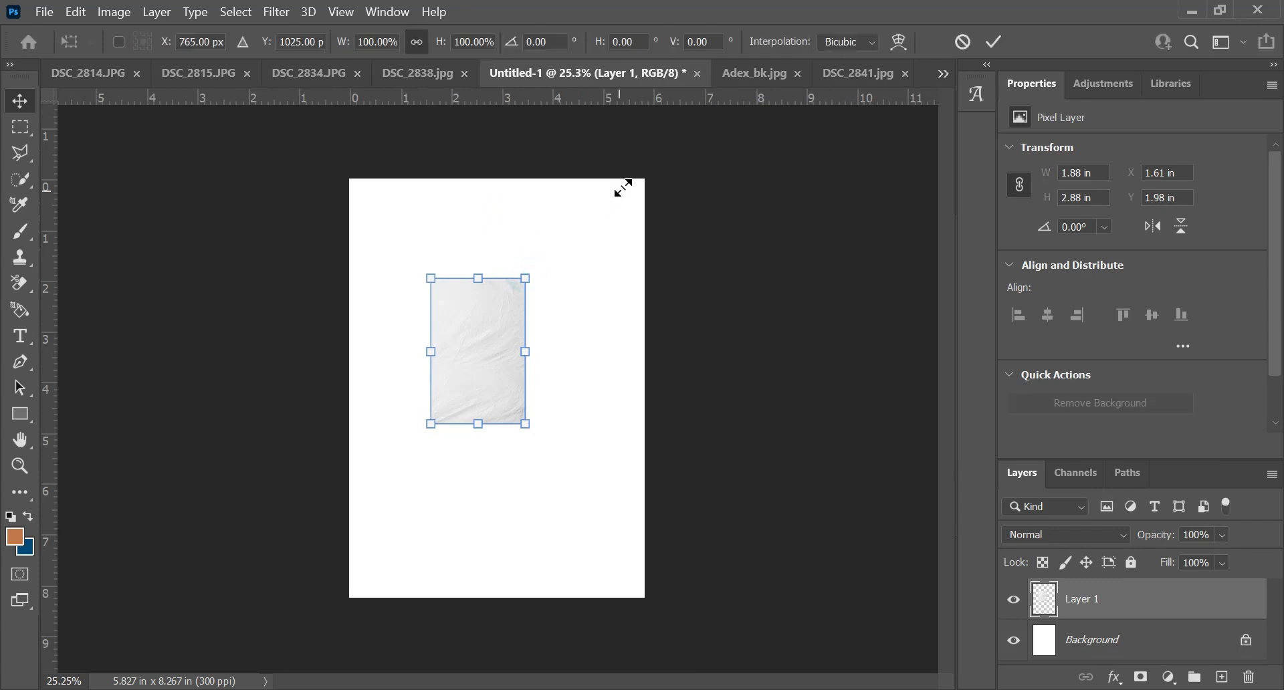
pyautogui.moveTo(623, 188); pyautogui.dragTo(616, 189)
pyautogui.moveTo(430, 423); pyautogui.dragTo(342, 561)
pyautogui.moveTo(507, 262); pyautogui.dragTo(500, 320)
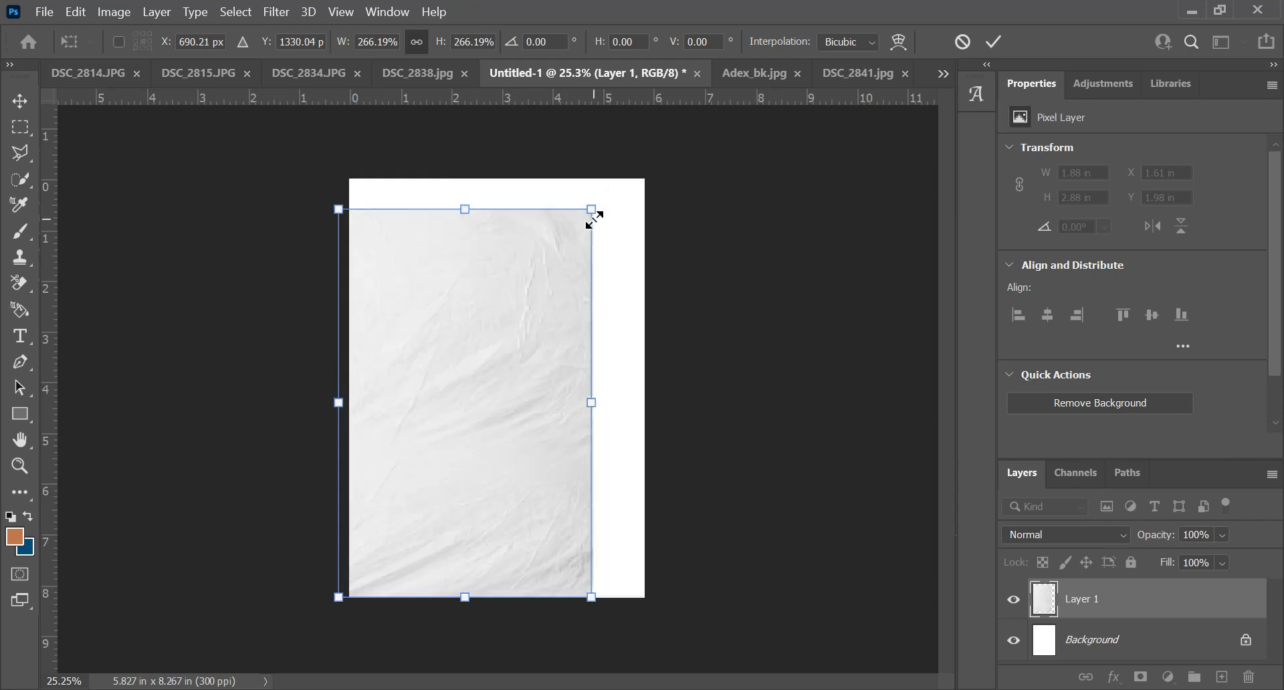
pyautogui.moveTo(590, 211); pyautogui.dragTo(669, 162)
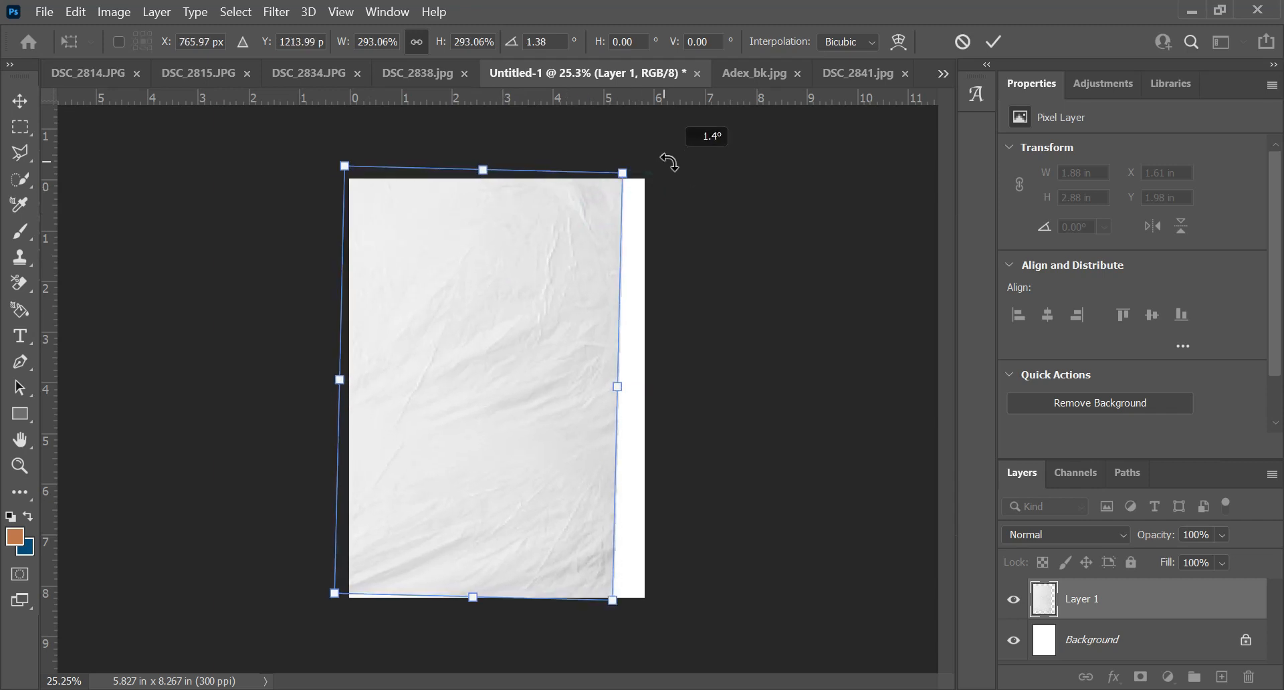
pyautogui.hotkey('ctrl', 'z')
pyautogui.moveTo(563, 257); pyautogui.dragTo(565, 269)
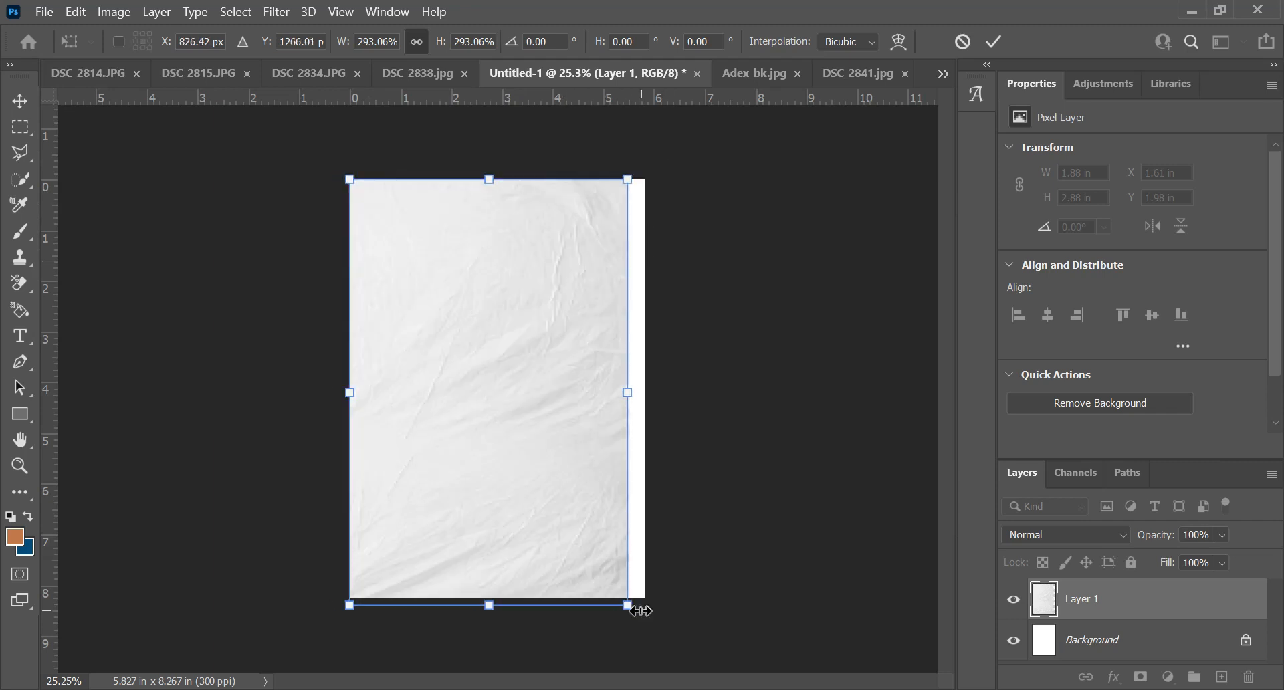
pyautogui.moveTo(626, 605); pyautogui.dragTo(652, 642)
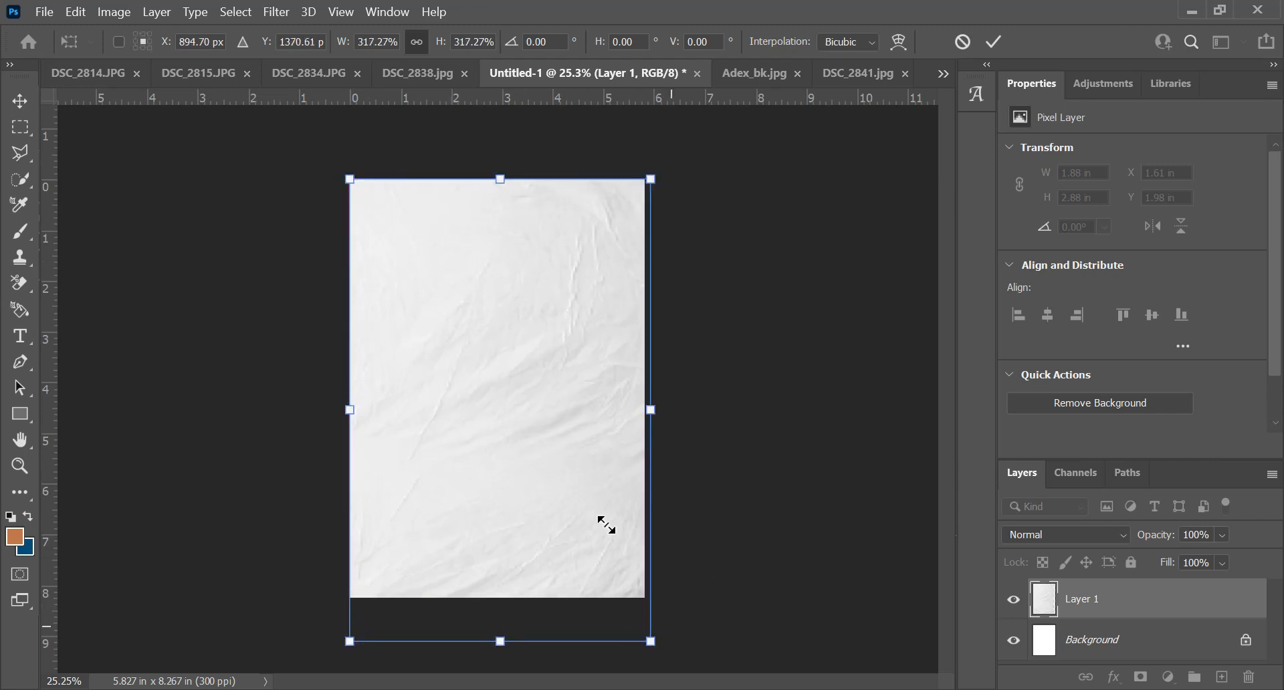
pyautogui.press('Return')
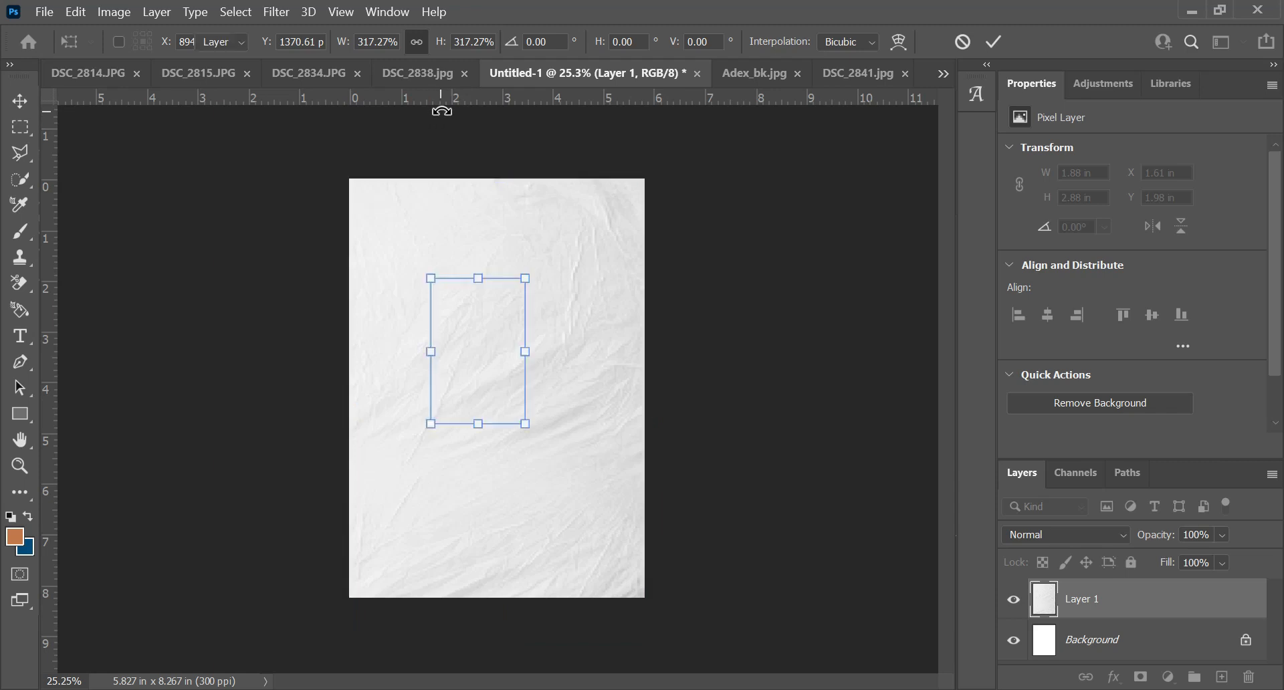
# Center the paper texture layer horizontally and vertically on the canvas, and clear the selection.
pyautogui.hotkey('ctrl', 'a')
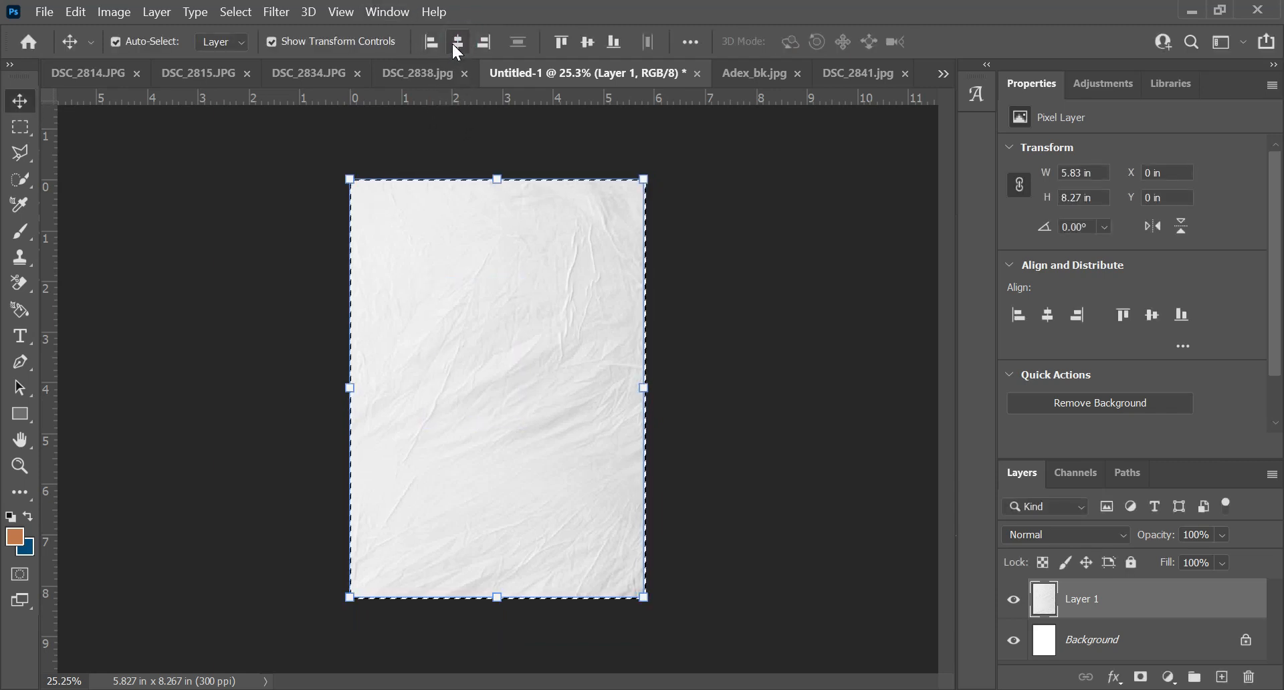
pyautogui.click(586, 42)
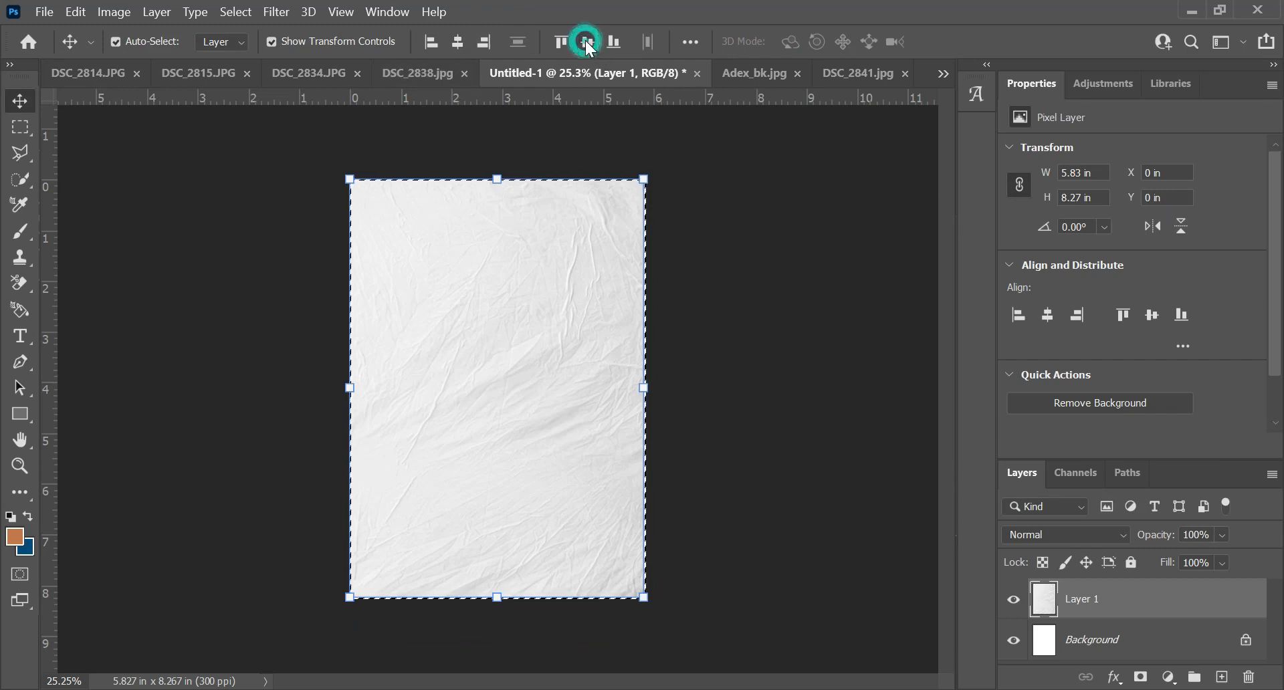
pyautogui.hotkey('ctrl', 'd')
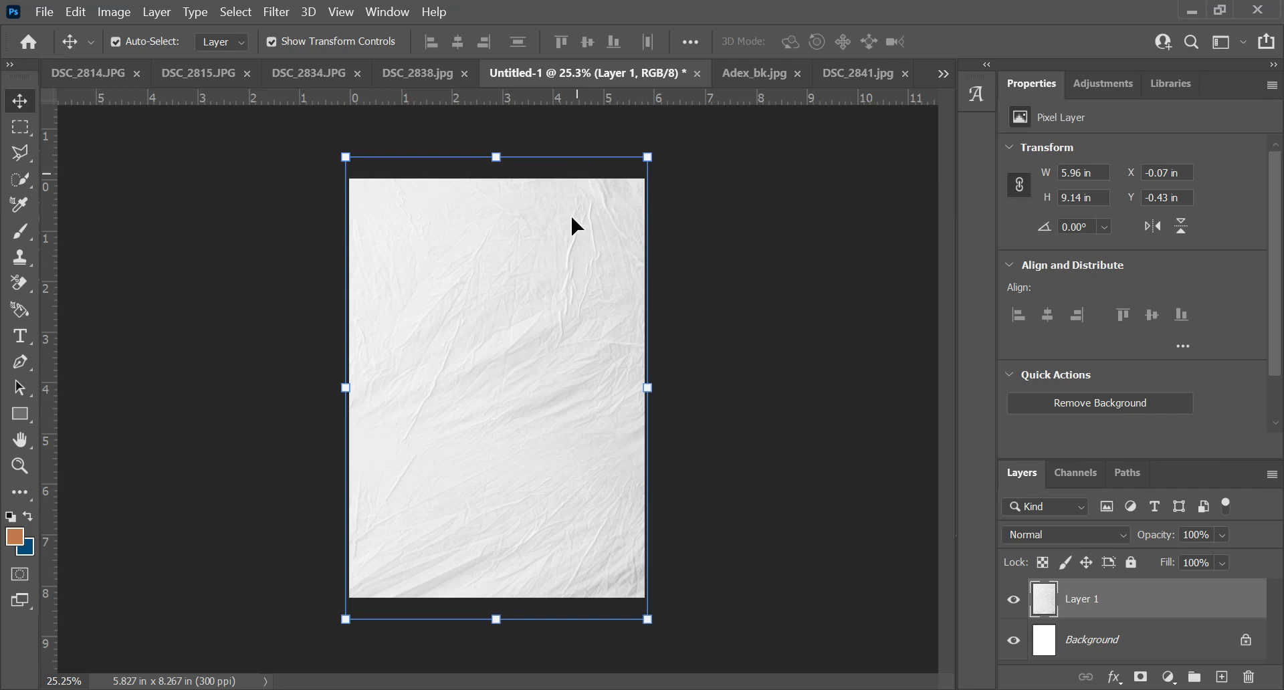
# Reduce the paper texture layer's fill to 33% and deselect the layer.
pyautogui.click(1221, 562)
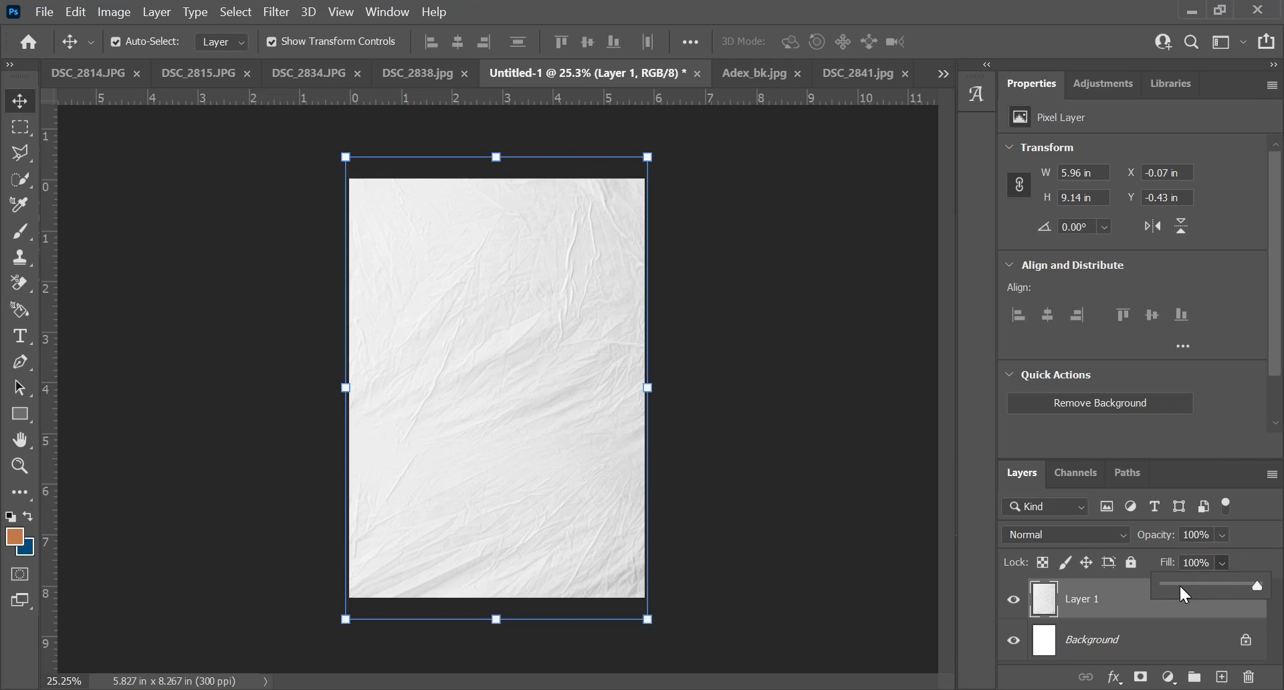
pyautogui.click(1180, 586)
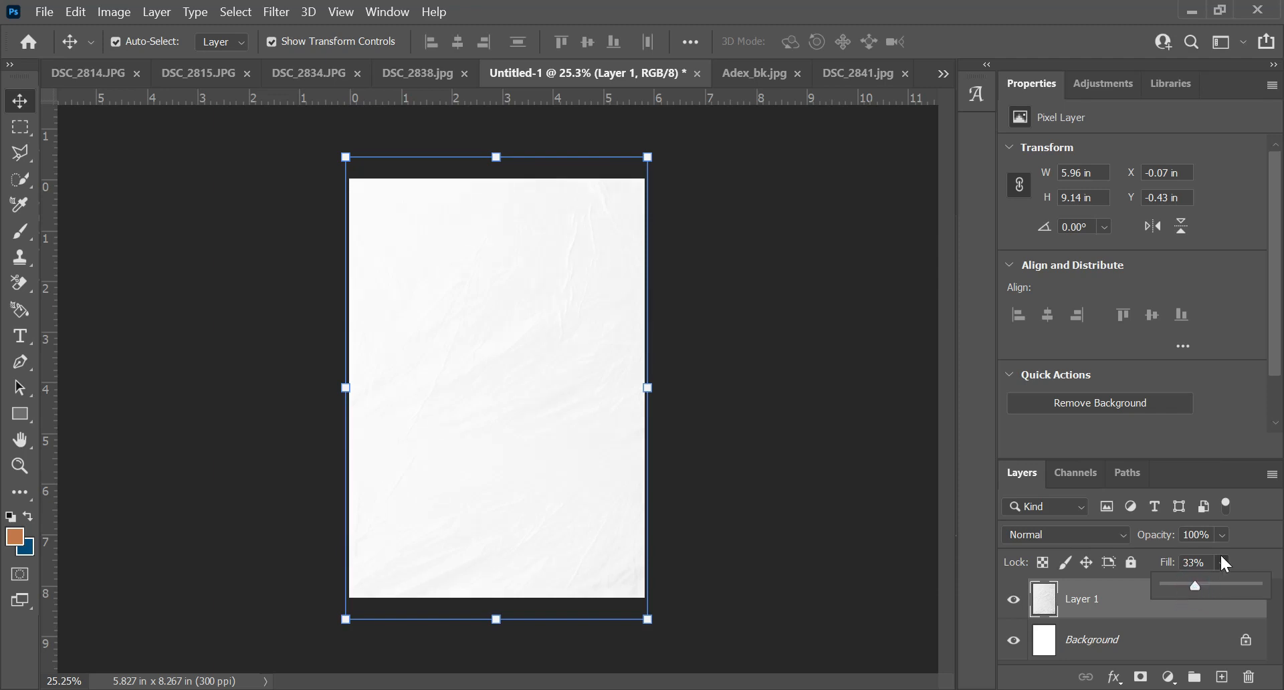
pyautogui.click(1221, 532)
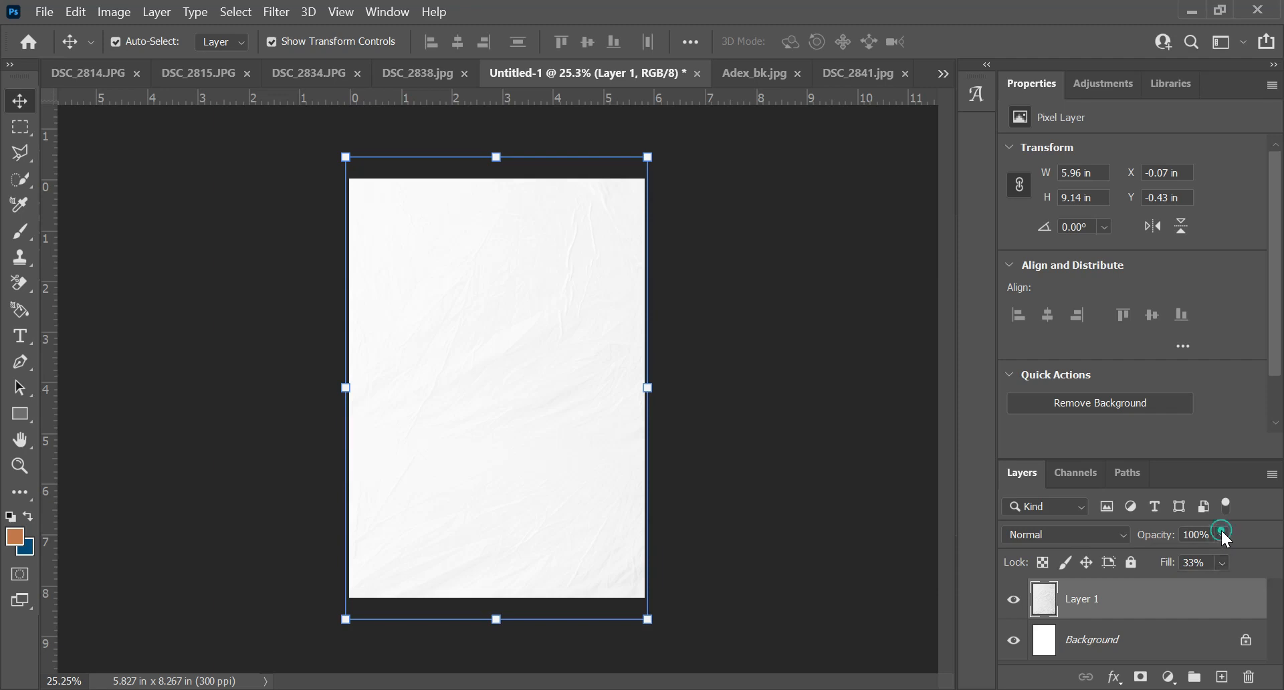
pyautogui.click(1220, 531)
pyautogui.click(1220, 534)
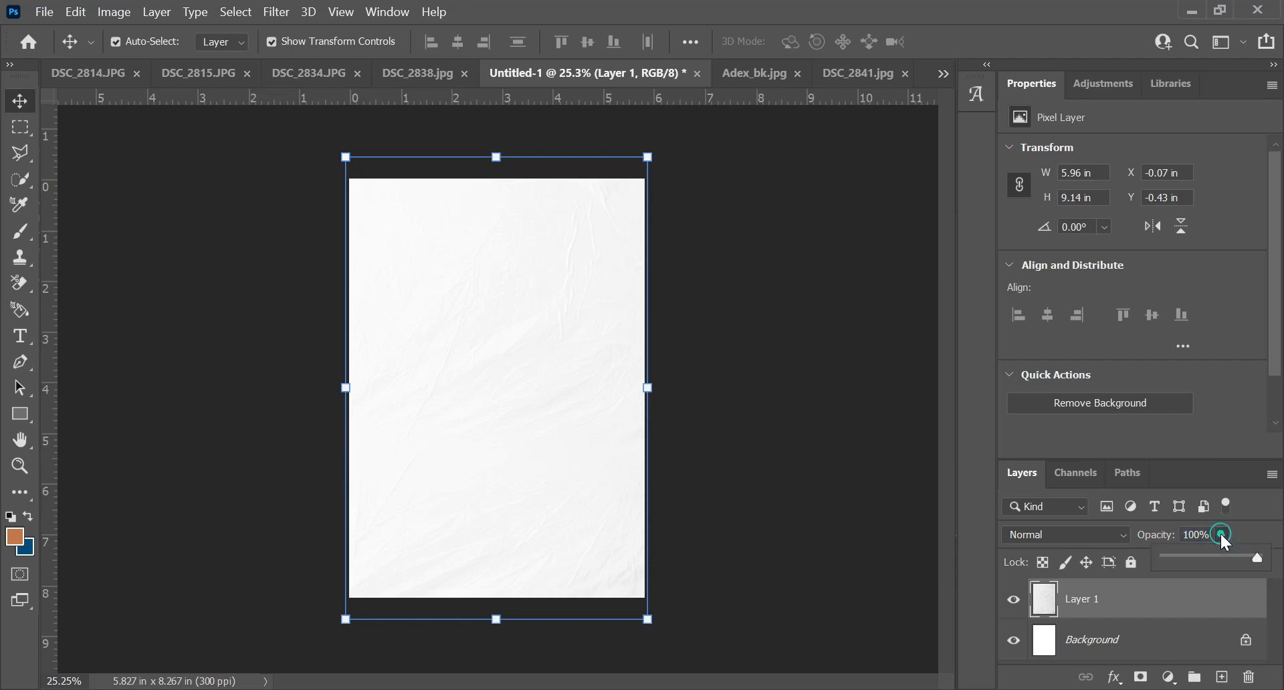
pyautogui.click(1239, 555)
pyautogui.click(129, 289)
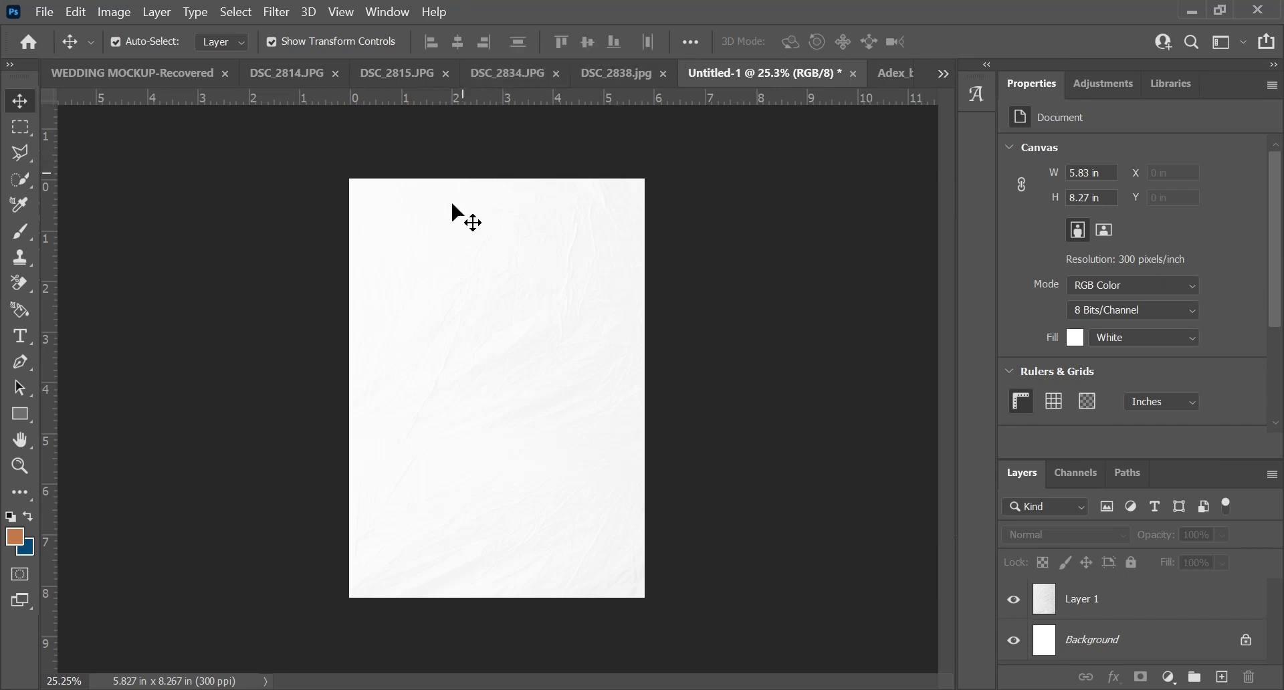
# Place a horizontal guide about 0.5 in below the page's top edge and draw an orange square about 178 px wide across it.
pyautogui.moveTo(282, 97); pyautogui.dragTo(266, 205)
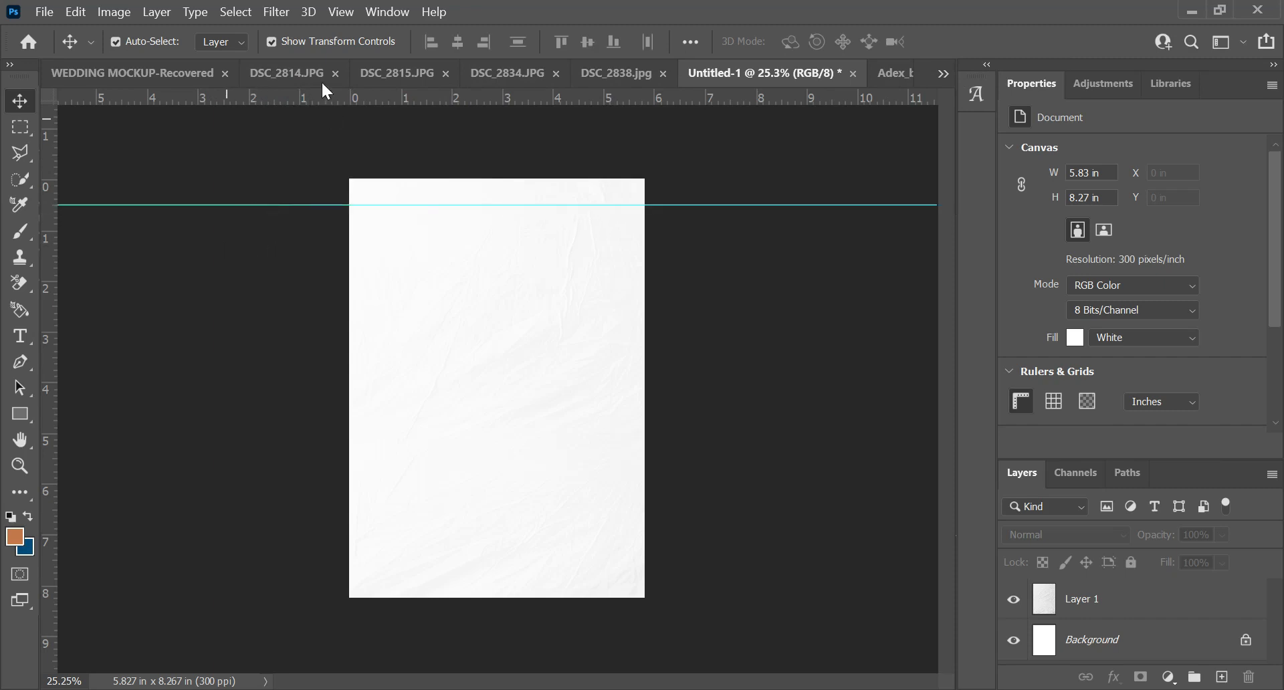
pyautogui.click(20, 413)
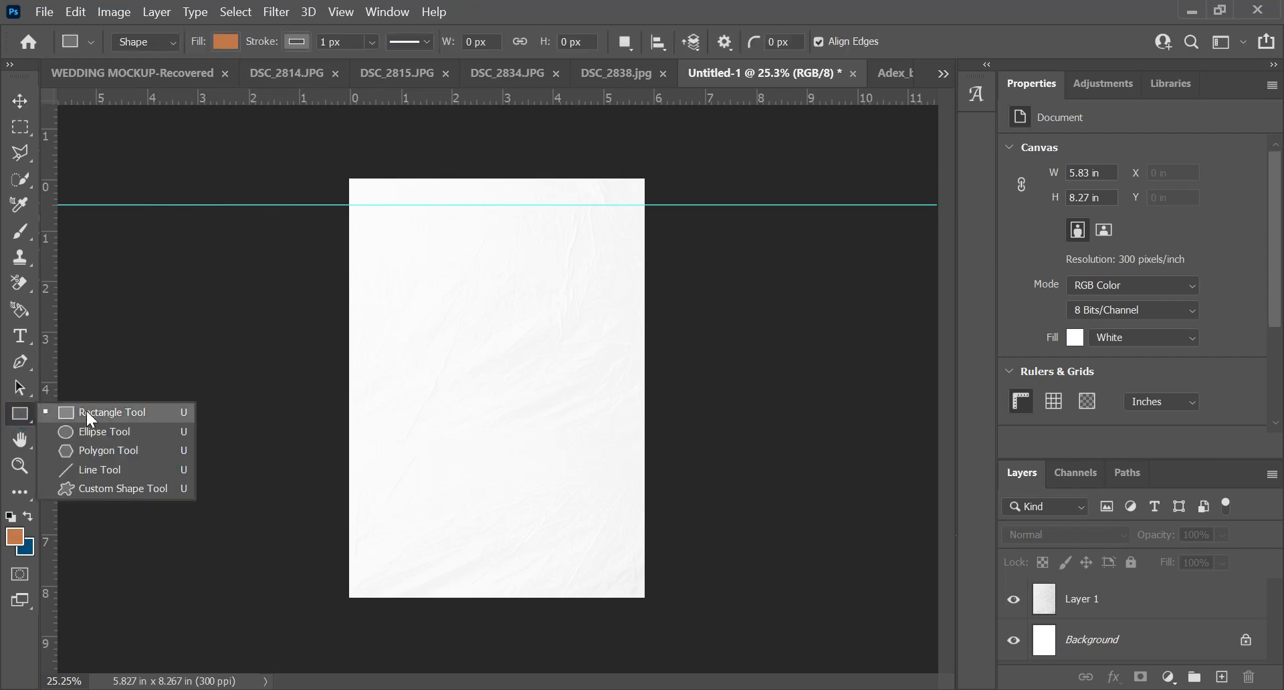
pyautogui.click(86, 411)
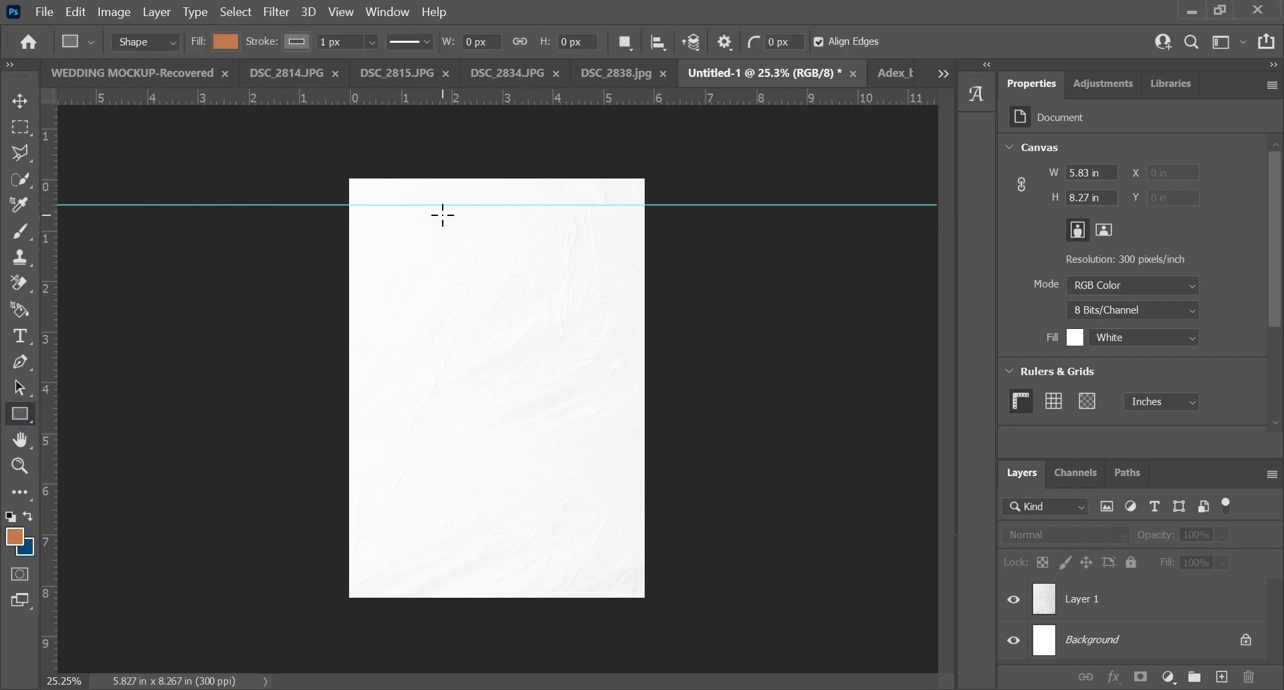
pyautogui.scroll(1, 443, 216)
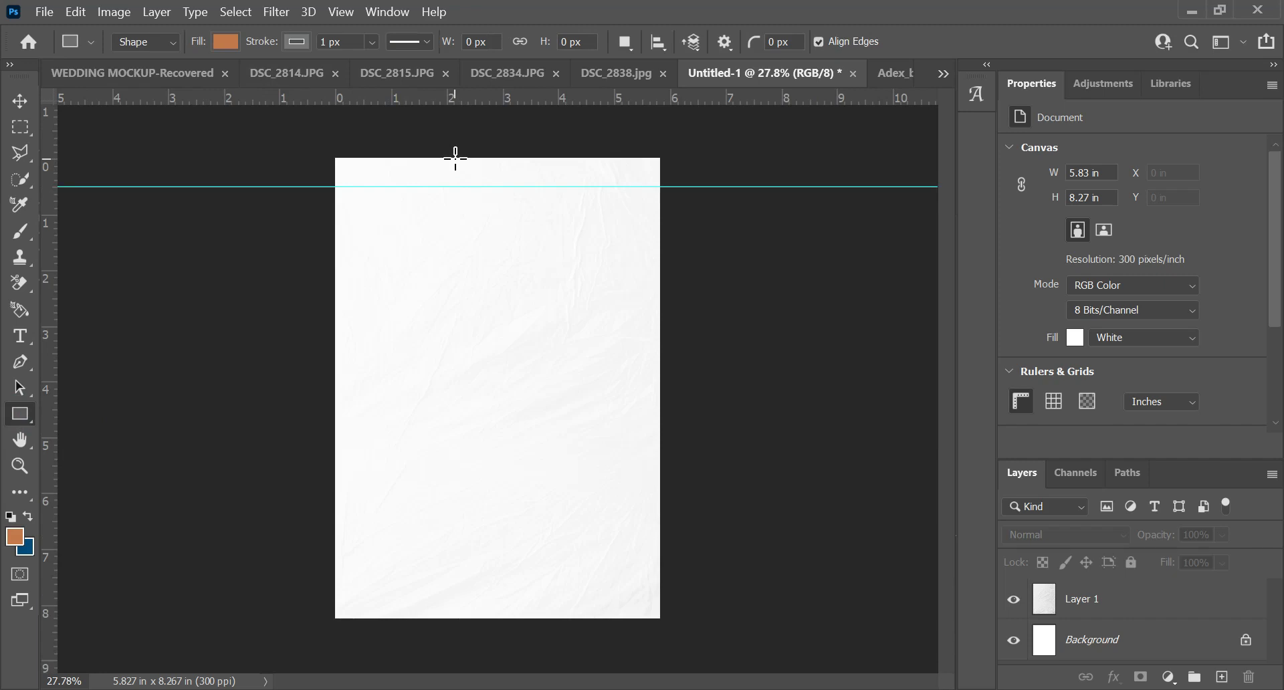
pyautogui.scroll(4, 457, 156)
pyautogui.scroll(-4, 459, 156)
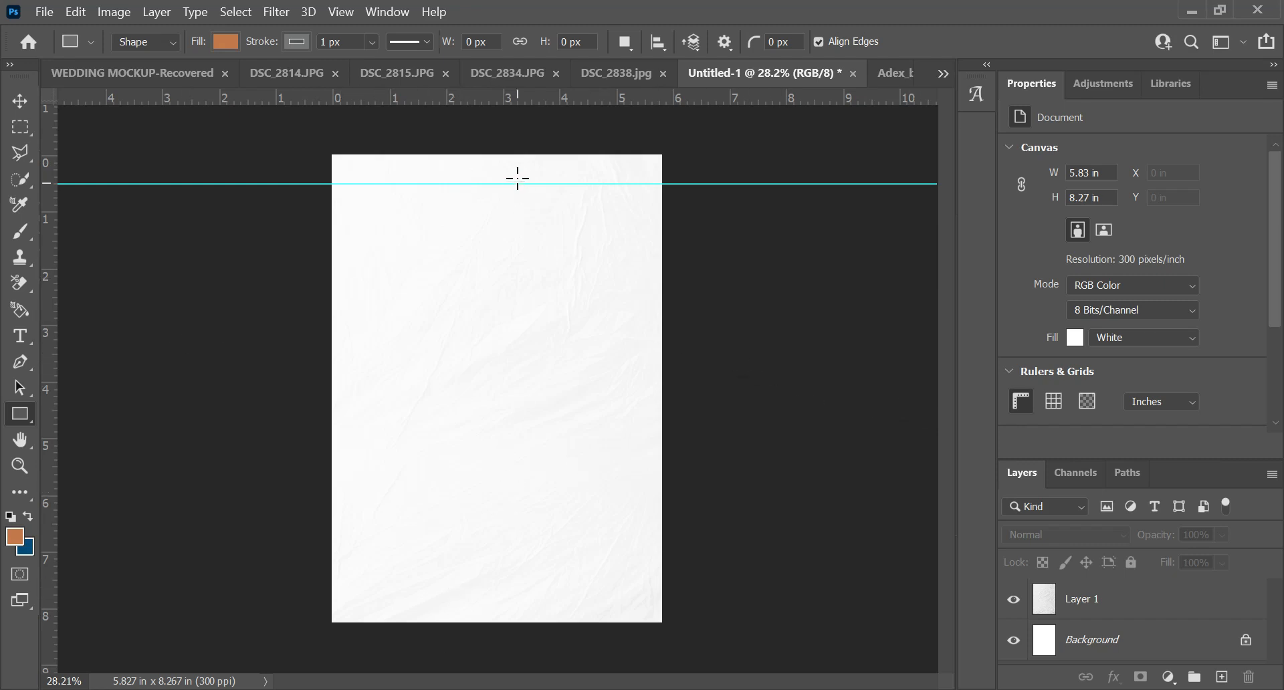
pyautogui.scroll(6, 503, 123)
pyautogui.moveTo(471, 201); pyautogui.dragTo(504, 357)
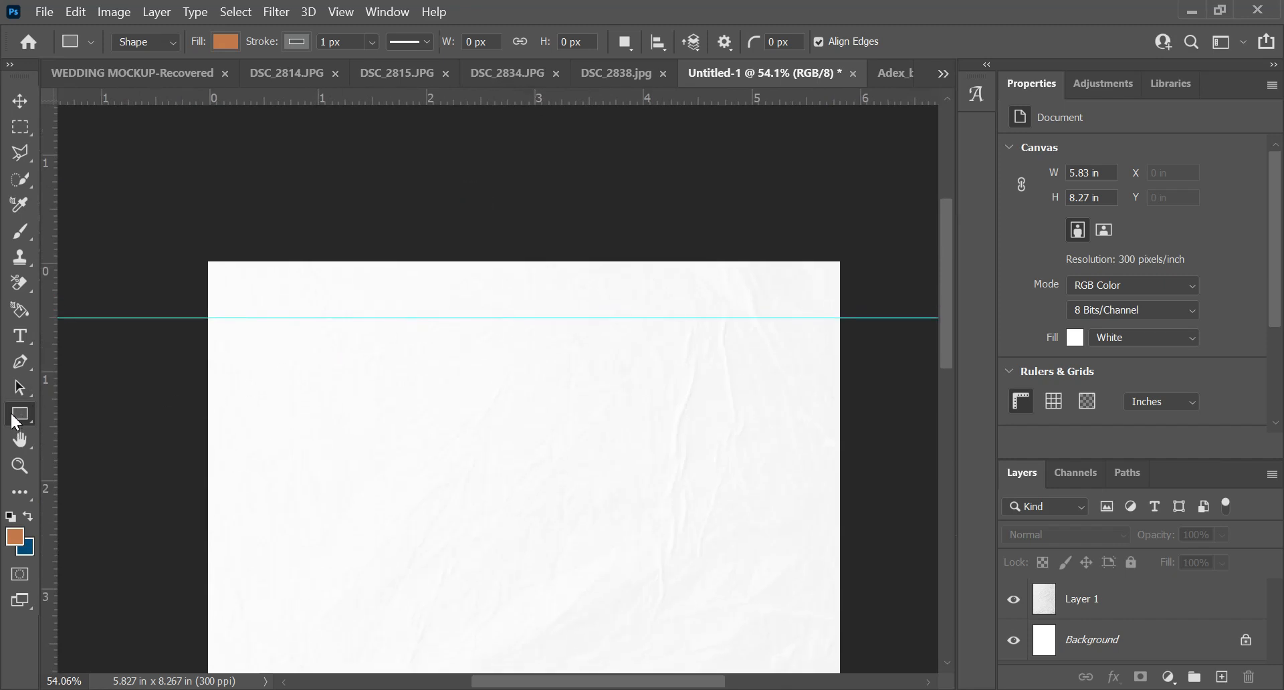
pyautogui.scroll(3, 495, 258)
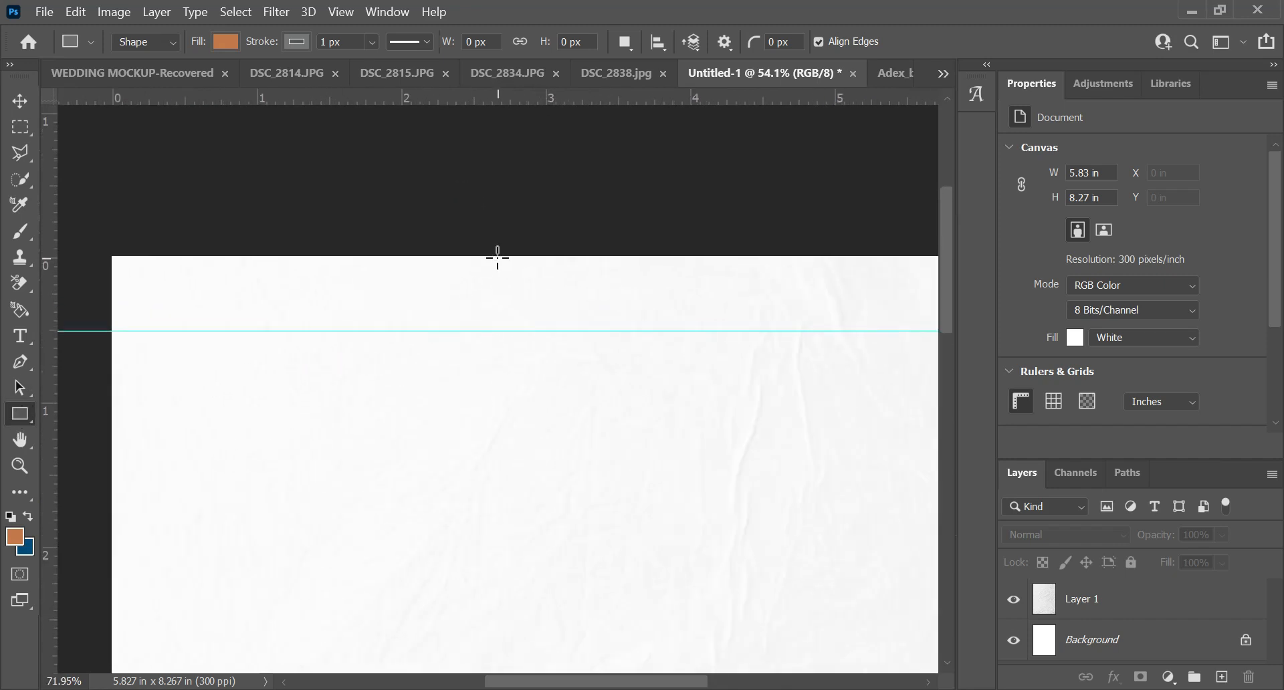
pyautogui.moveTo(488, 336); pyautogui.dragTo(559, 292)
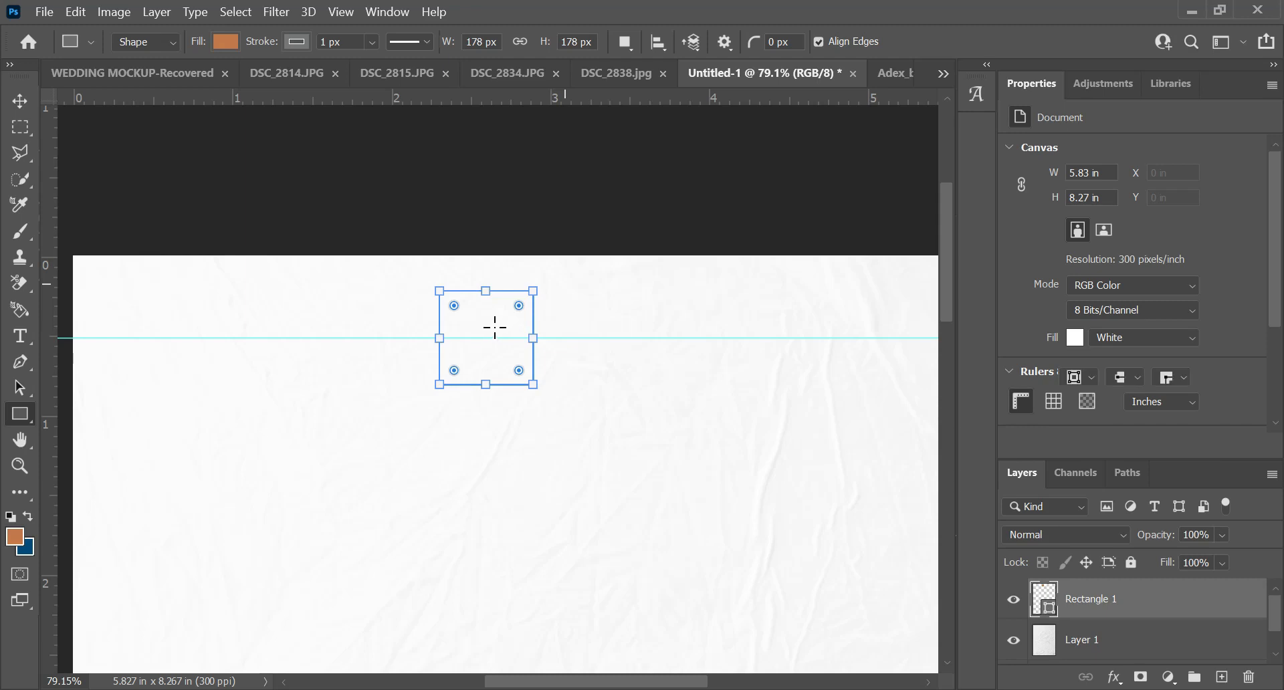
# Move the orange square to the page's top edge and scale it to about 0.51 in so it fits above the guide.
pyautogui.press('v')
pyautogui.moveTo(491, 338); pyautogui.dragTo(527, 288)
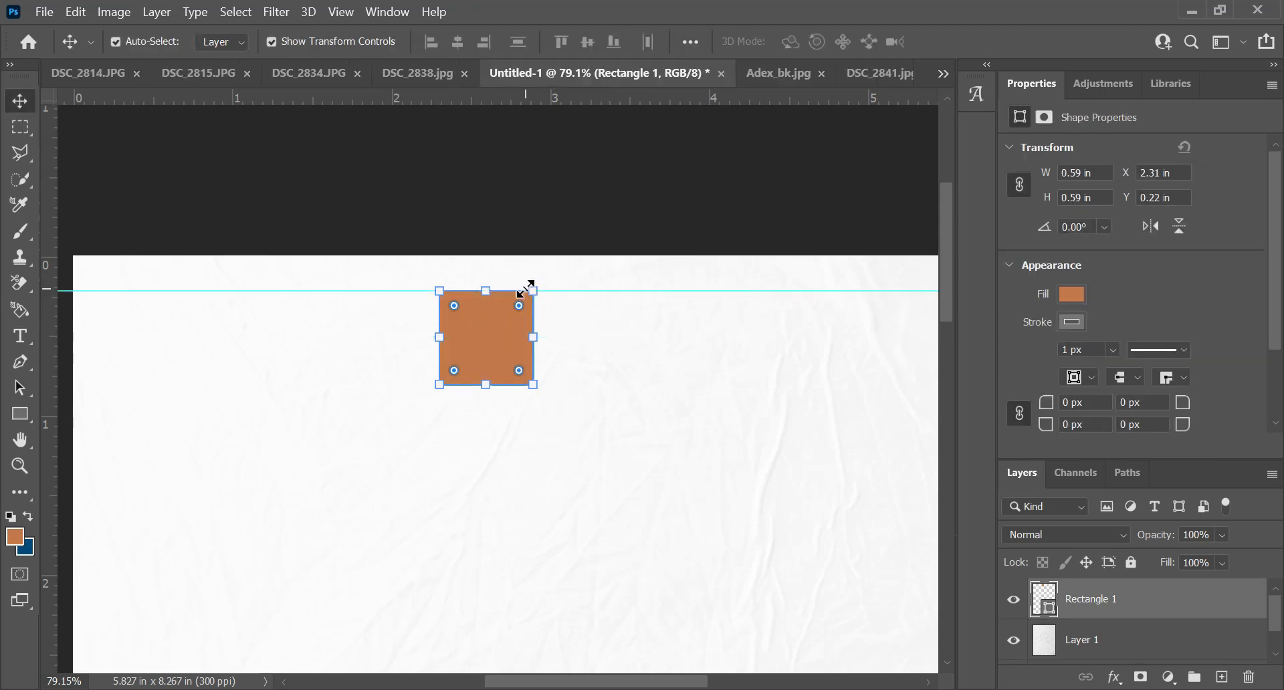
pyautogui.hotkey('ctrl', 'z')
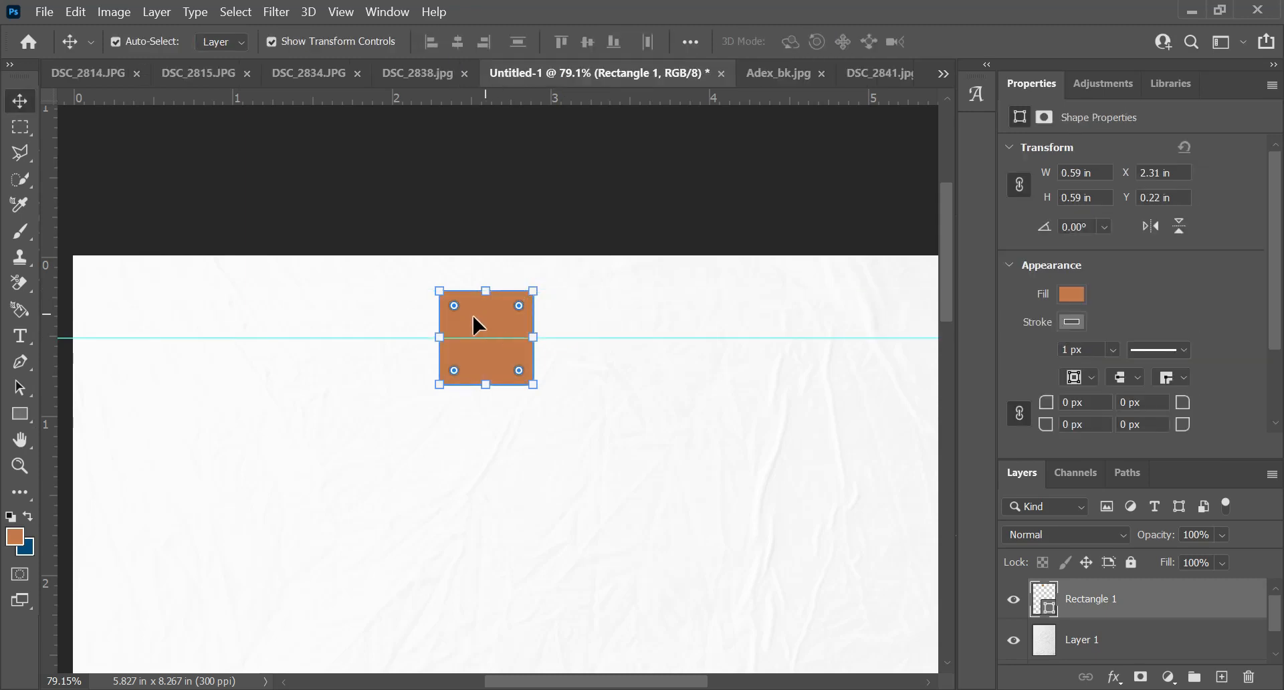
pyautogui.moveTo(476, 326); pyautogui.dragTo(548, 314)
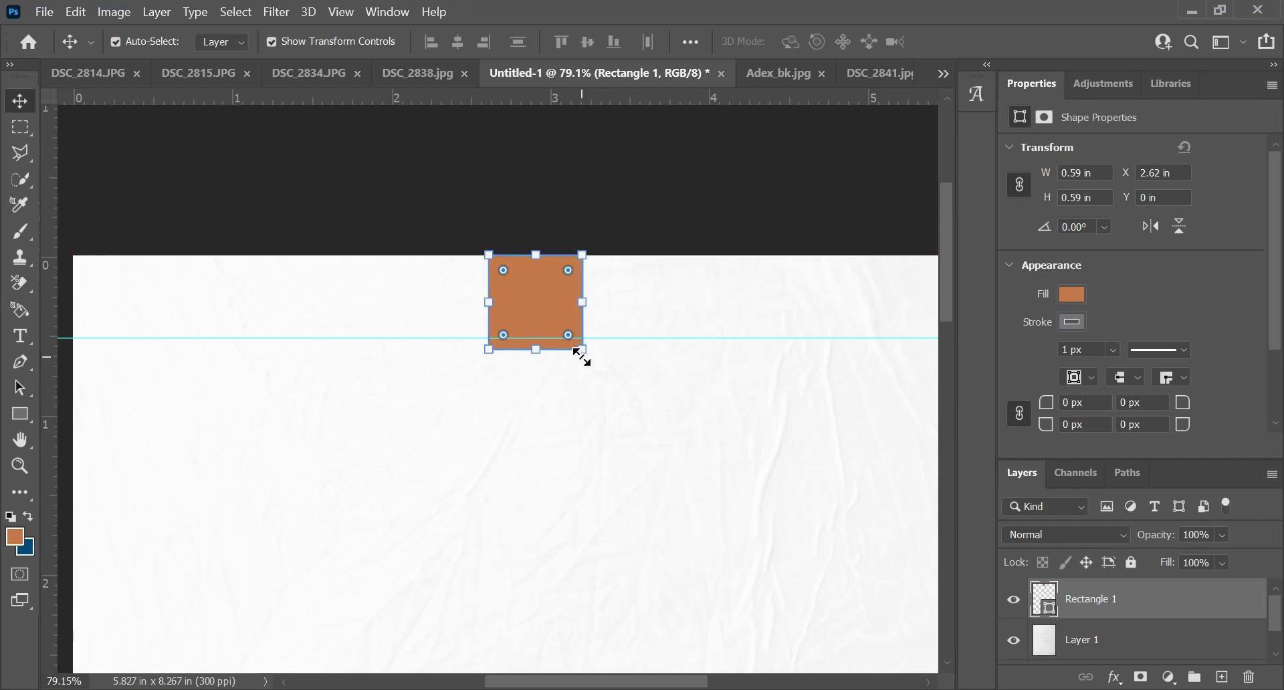
pyautogui.moveTo(581, 352); pyautogui.dragTo(570, 341)
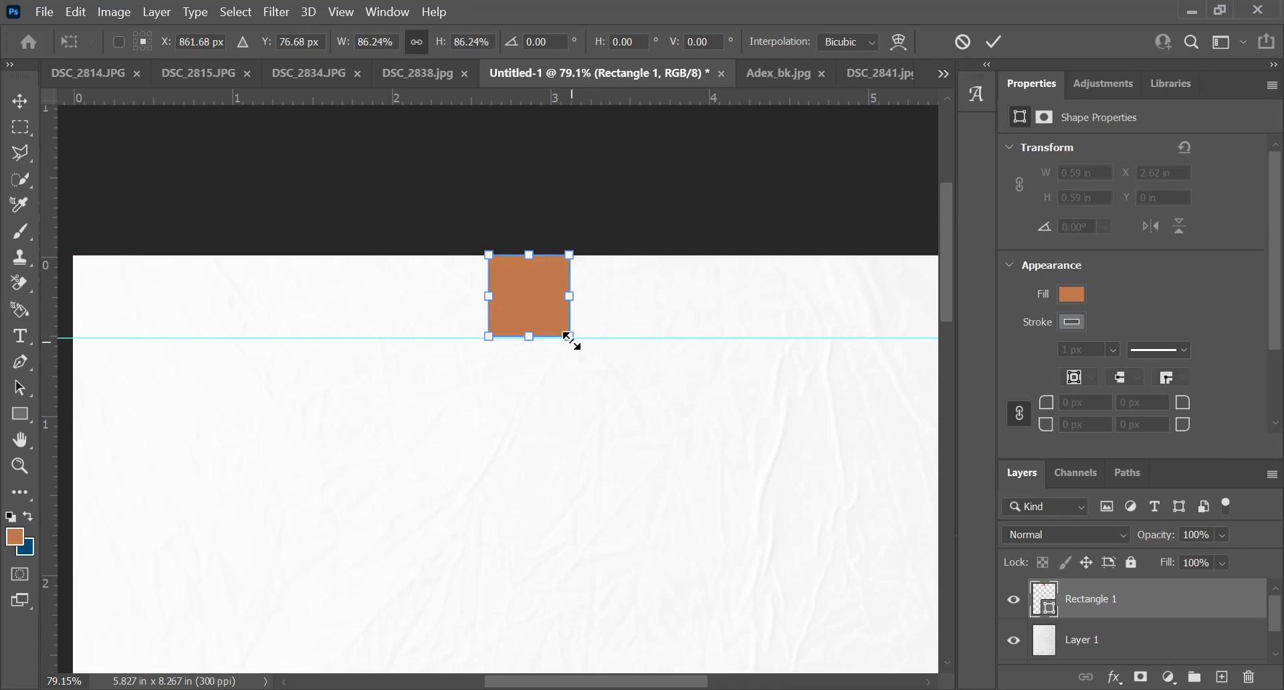
pyautogui.press('Return')
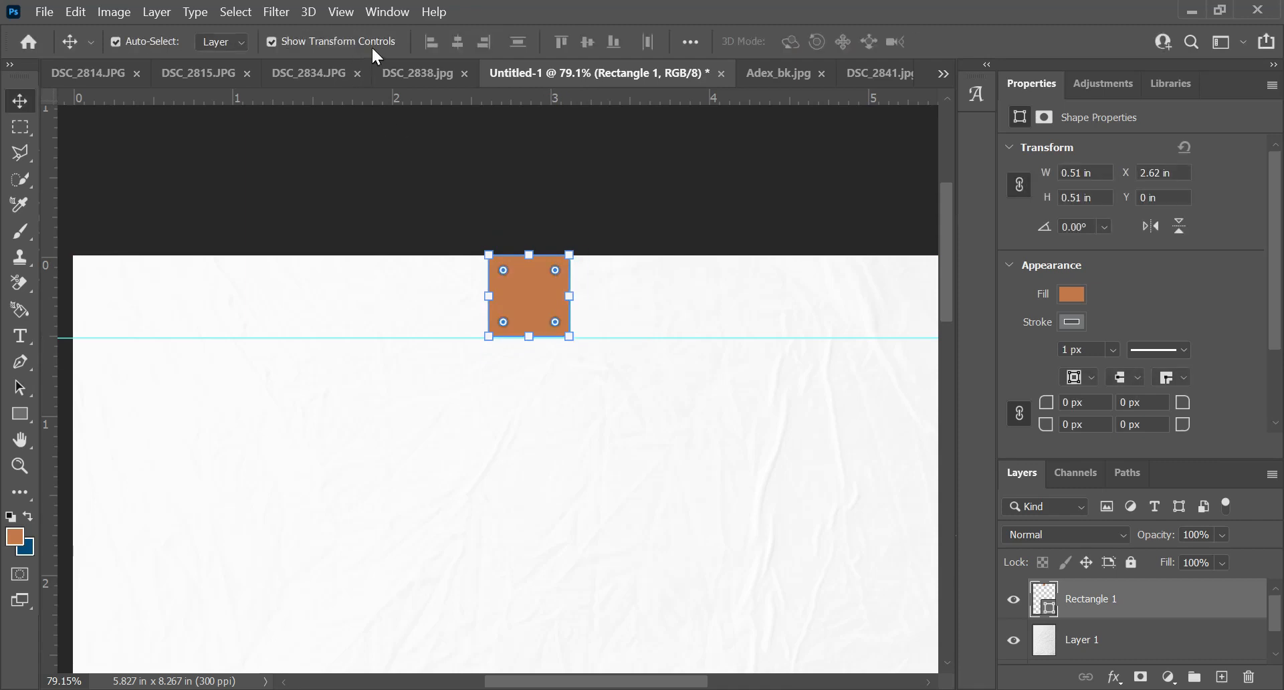
# Remove the stroke from the orange square, leaving only its fill.
pyautogui.press('u')
pyautogui.click(288, 39)
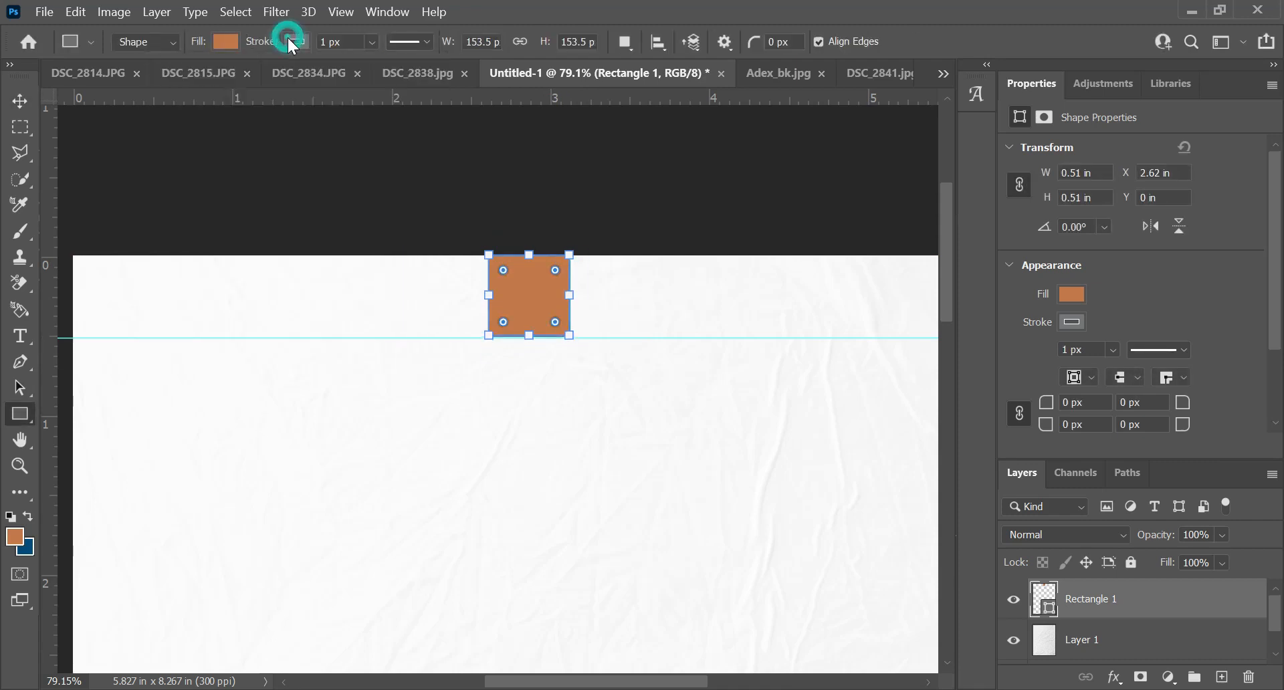
pyautogui.click(305, 39)
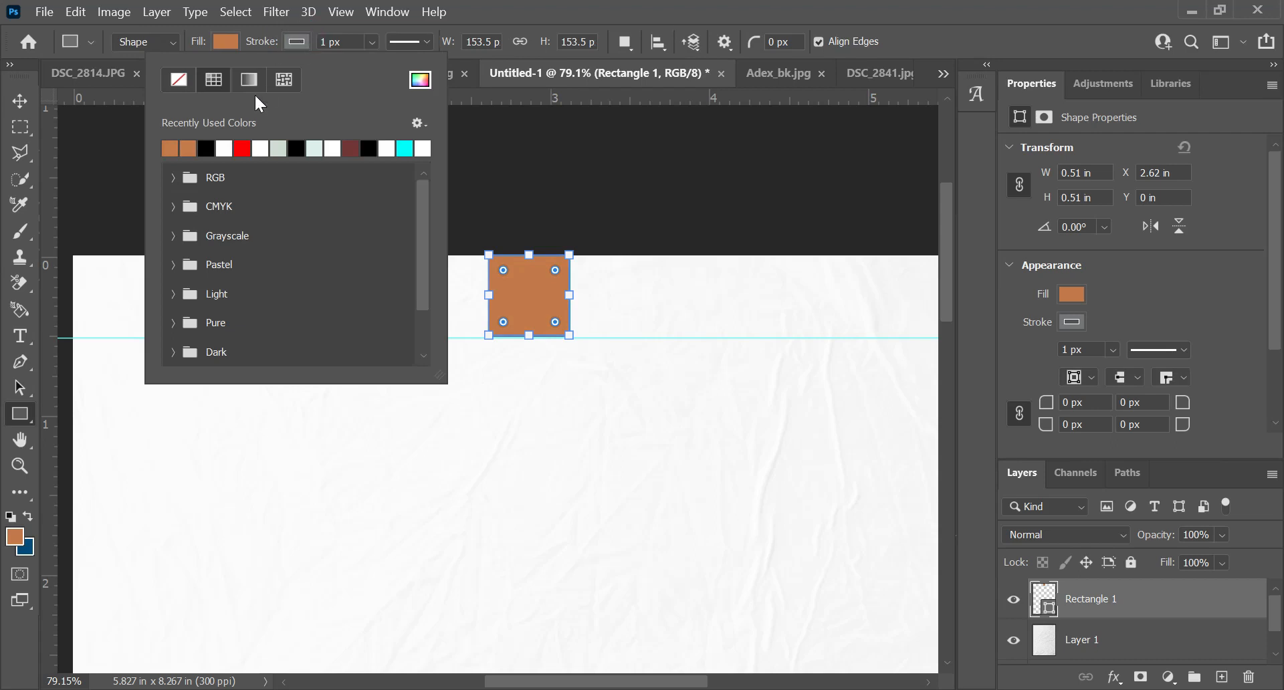
pyautogui.click(177, 79)
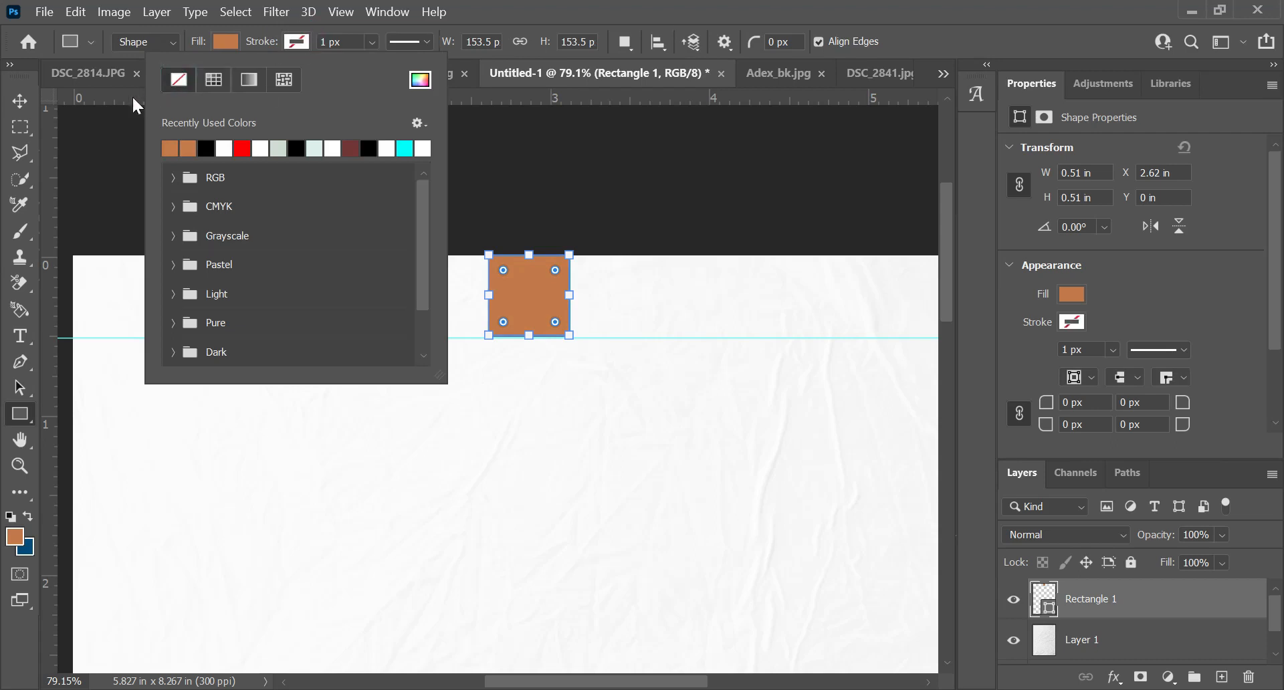
pyautogui.click(20, 100)
# Move the horizontal guide up so it lines up exactly with the orange square's bottom edge.
pyautogui.scroll(2, 649, 304)
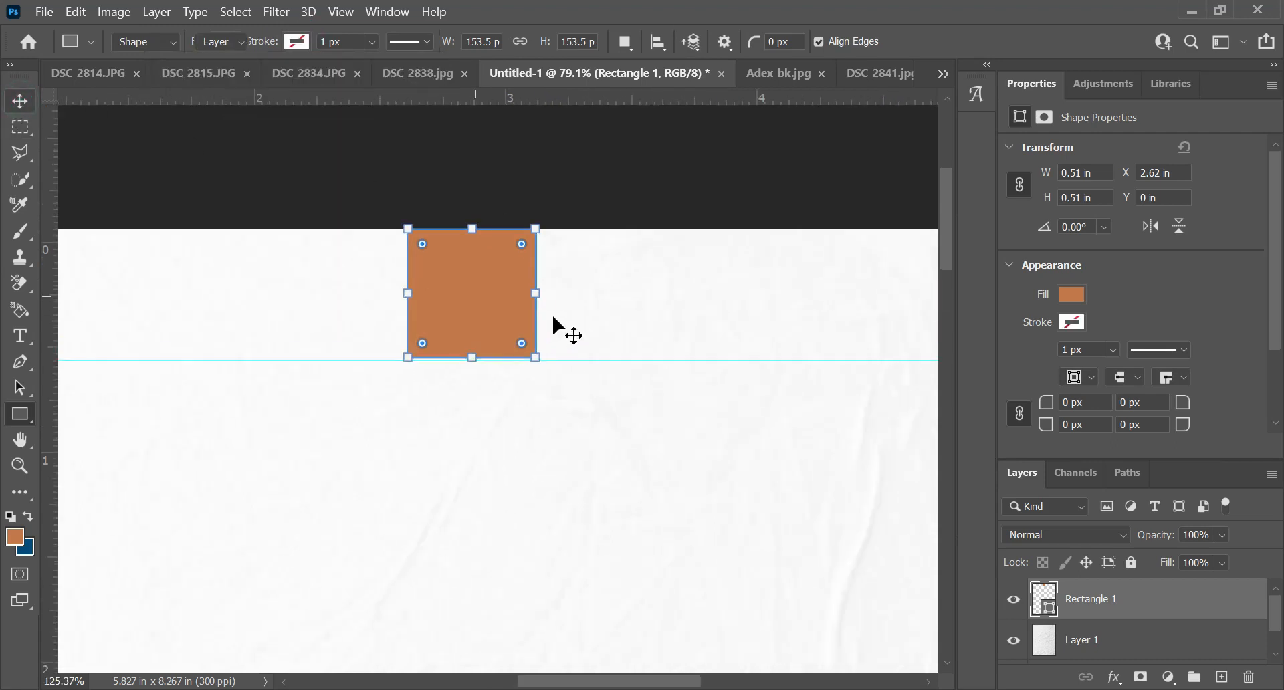
pyautogui.scroll(5, 553, 321)
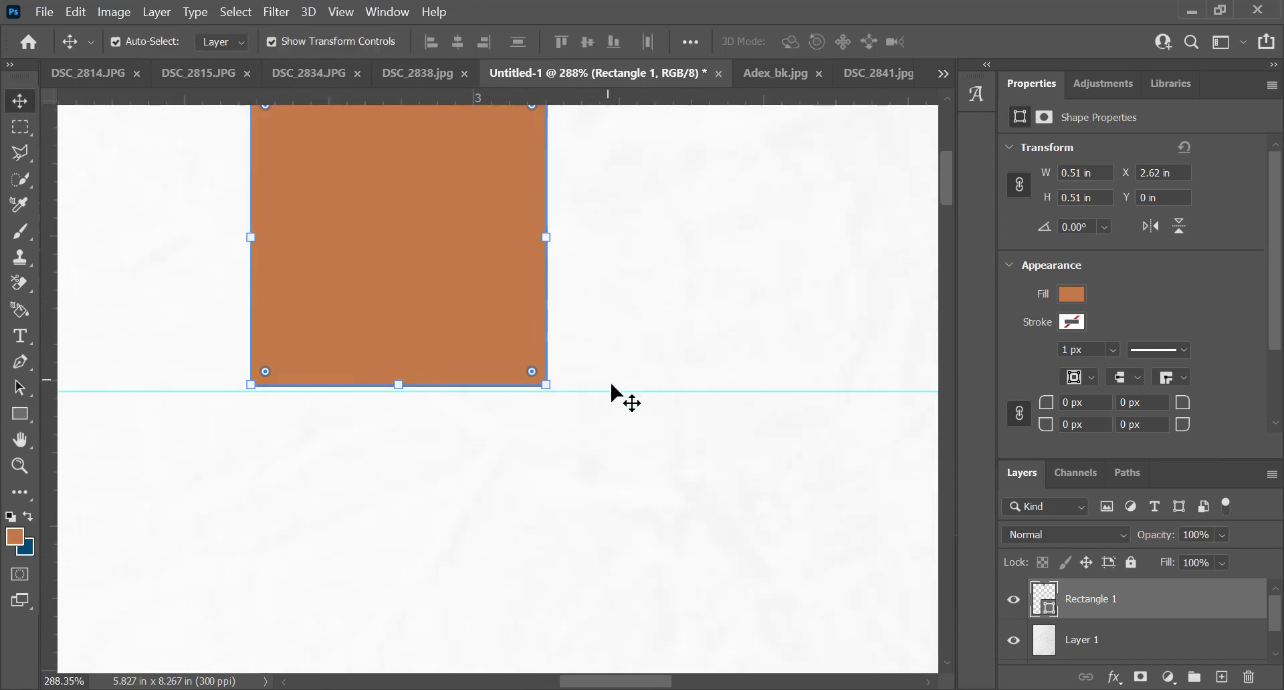
pyautogui.scroll(3, 609, 384)
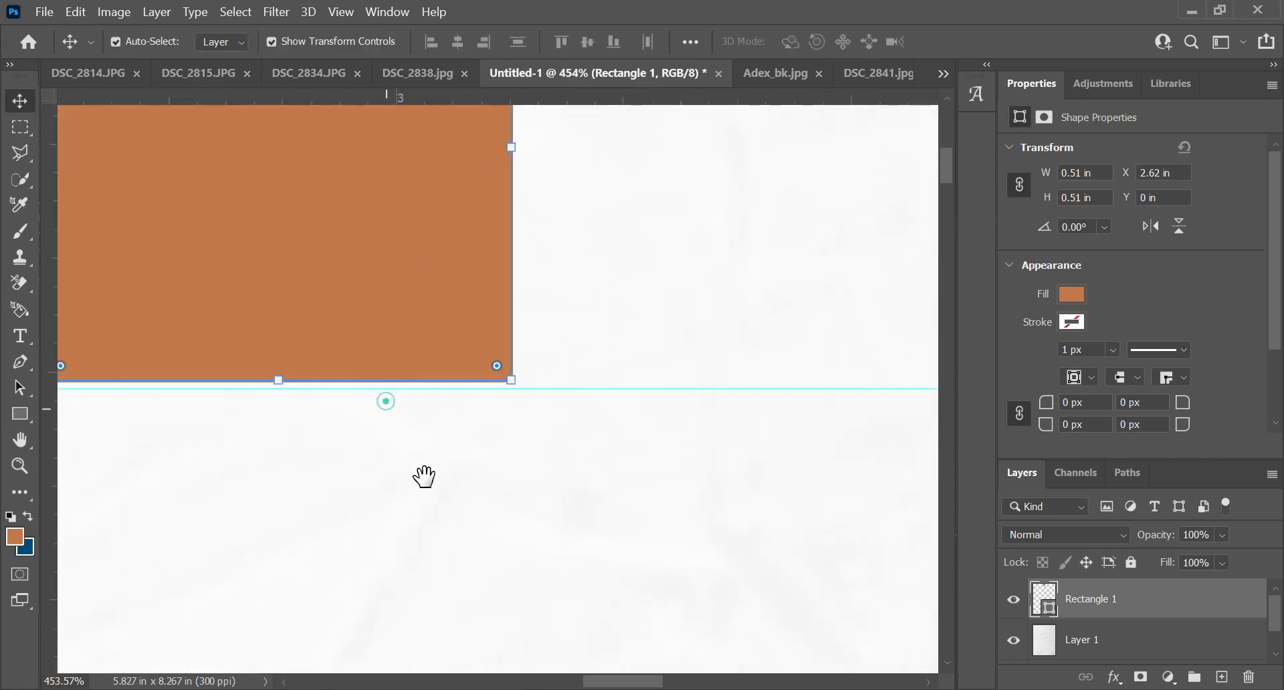
pyautogui.moveTo(416, 458); pyautogui.dragTo(423, 473)
pyautogui.moveTo(617, 457); pyautogui.dragTo(616, 450)
pyautogui.scroll(-4, 618, 451)
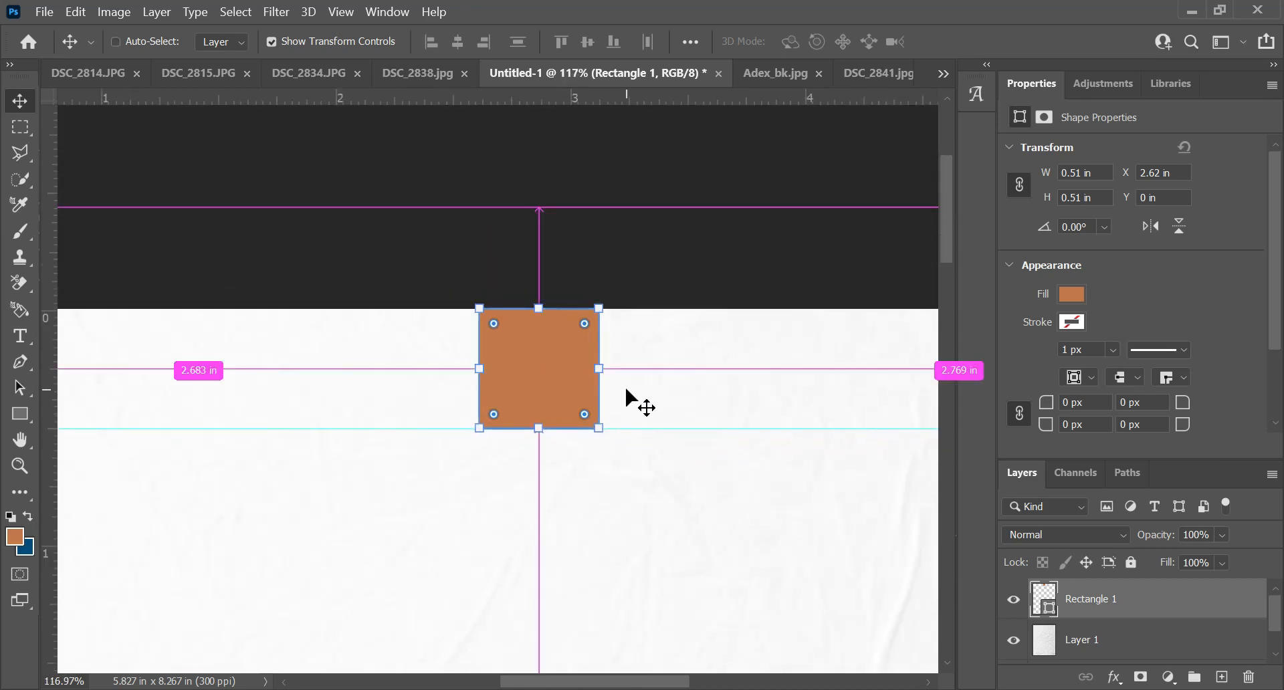
pyautogui.scroll(-4, 628, 397)
# Align the orange square to the canvas's bottom edge and place a horizontal guide along the square's top edge, about 7.76 in down.
pyautogui.press('ctrl')
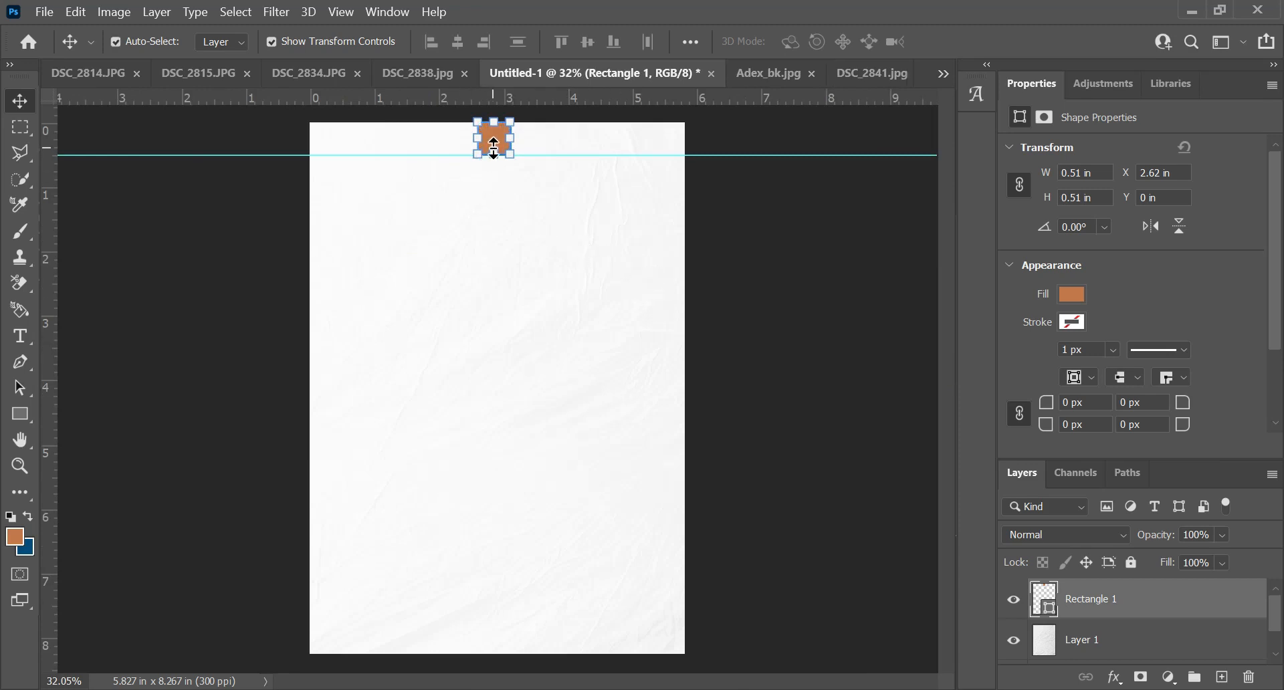
pyautogui.hotkey('ctrl', 'a')
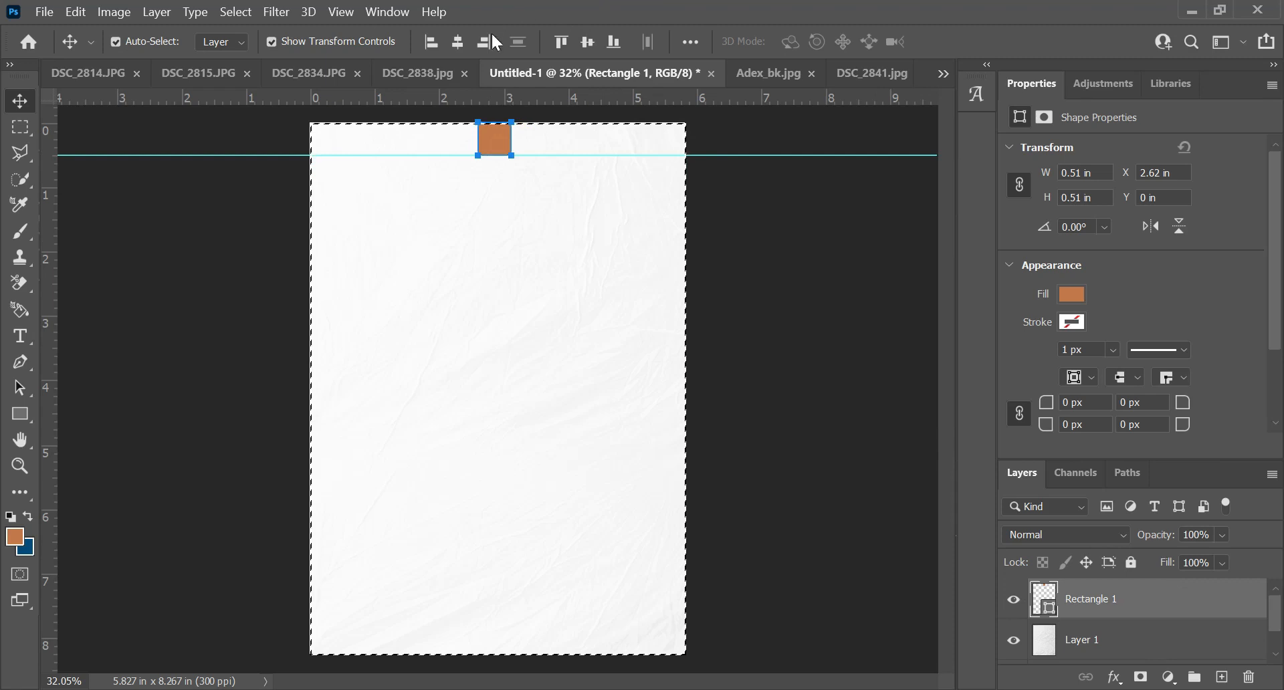
pyautogui.click(613, 42)
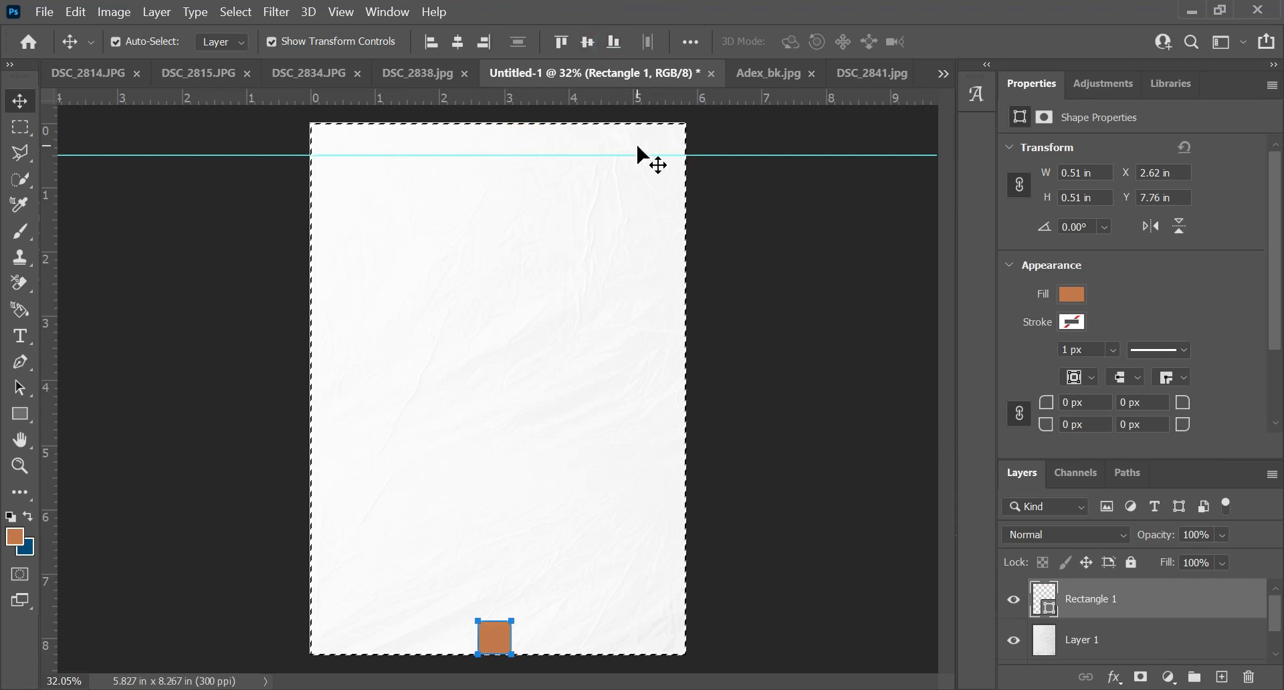
pyautogui.moveTo(430, 98); pyautogui.dragTo(446, 620)
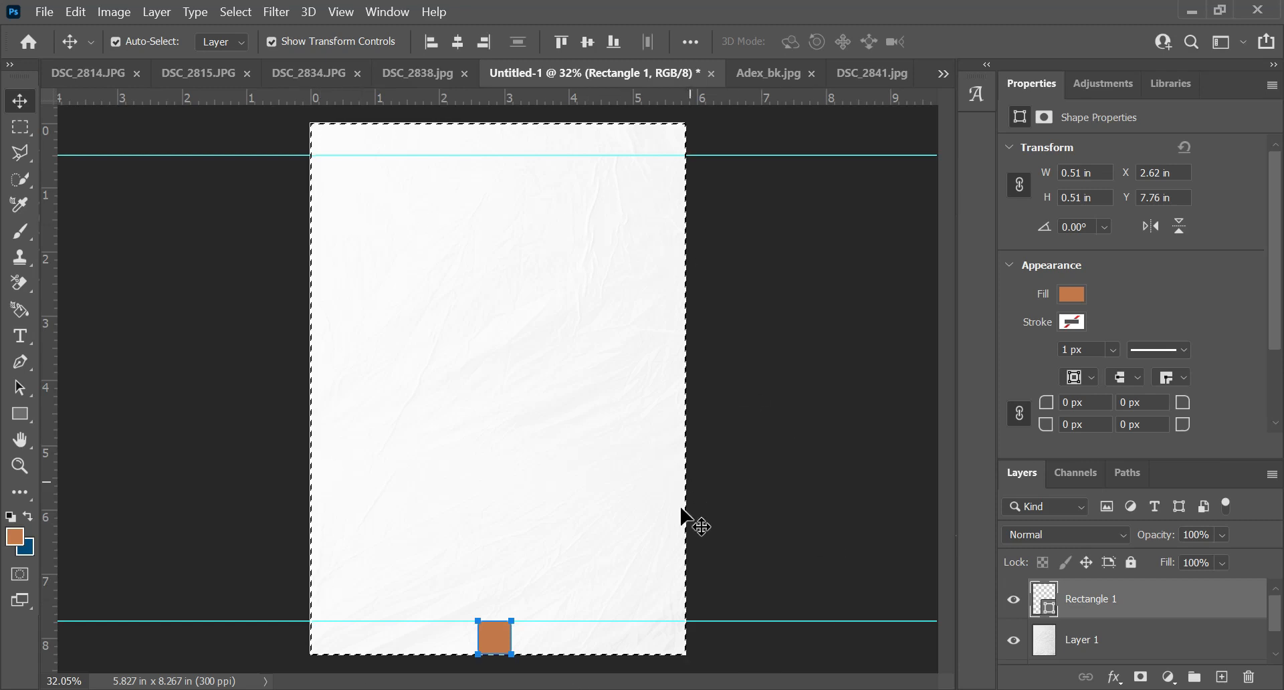
# Align the square to the canvas's left and right edges in turn, placing a vertical guide along its inner edge each time, and clear the selection.
pyautogui.click(430, 42)
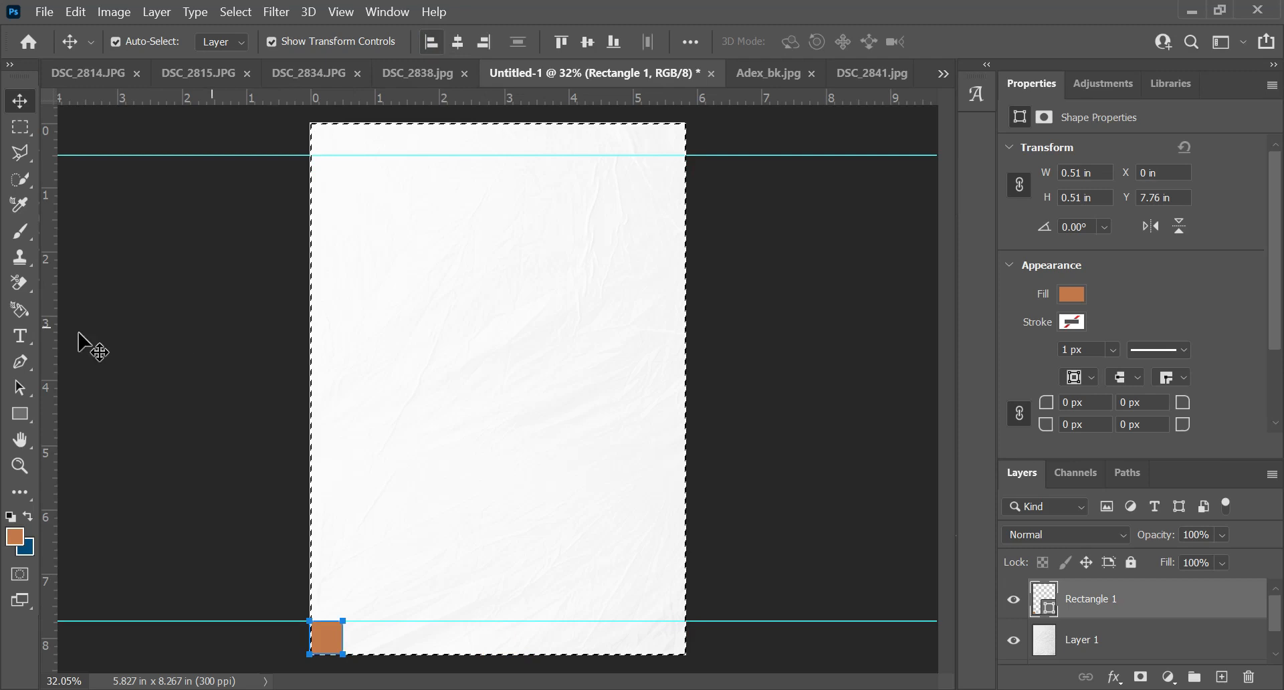
pyautogui.moveTo(52, 343); pyautogui.dragTo(343, 347)
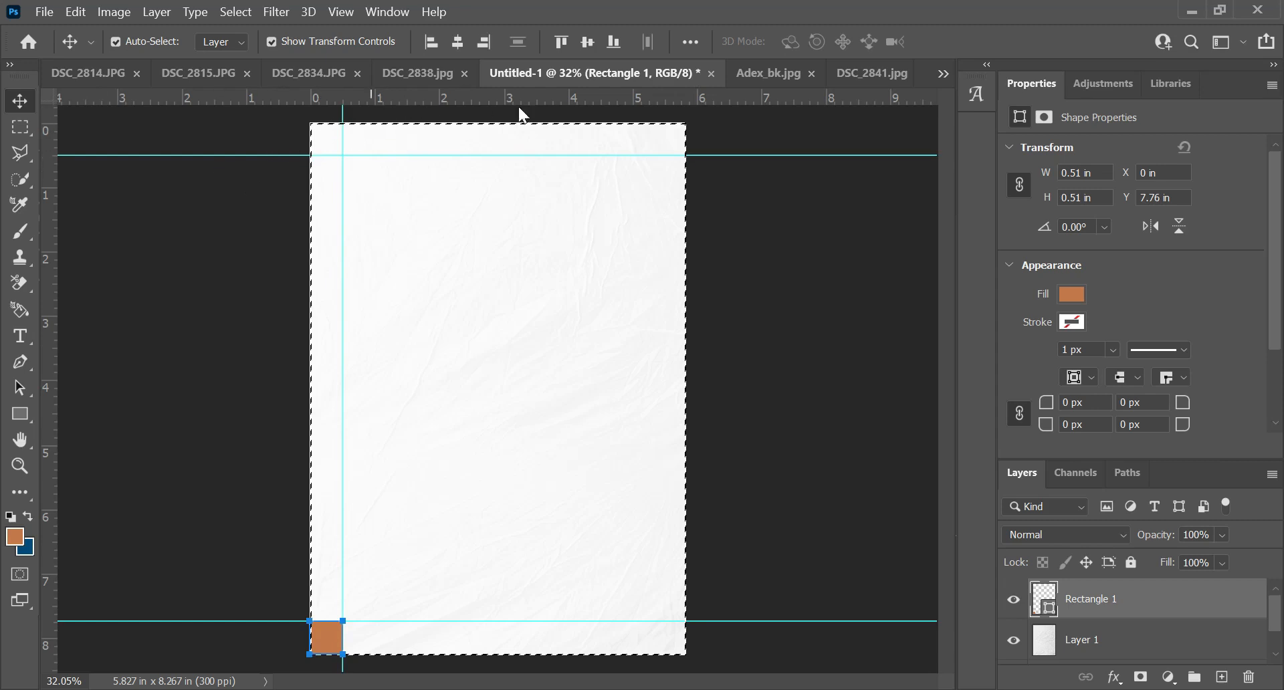
pyautogui.click(483, 42)
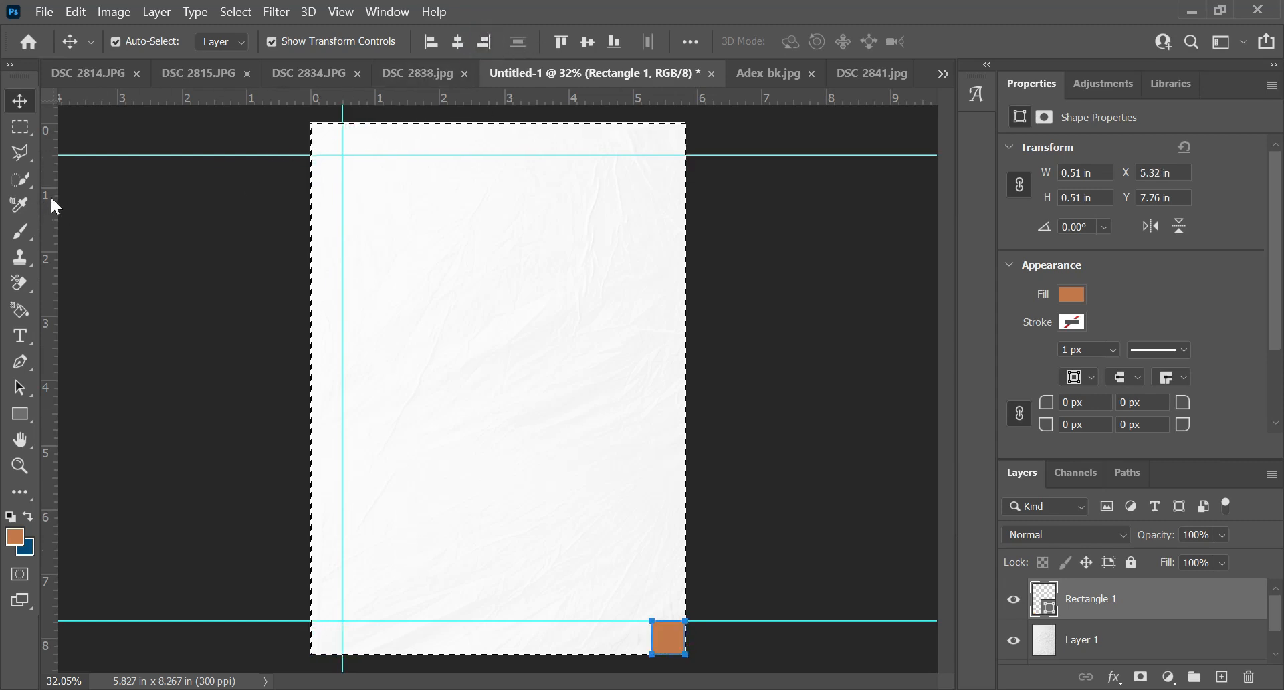
pyautogui.moveTo(49, 266); pyautogui.dragTo(653, 356)
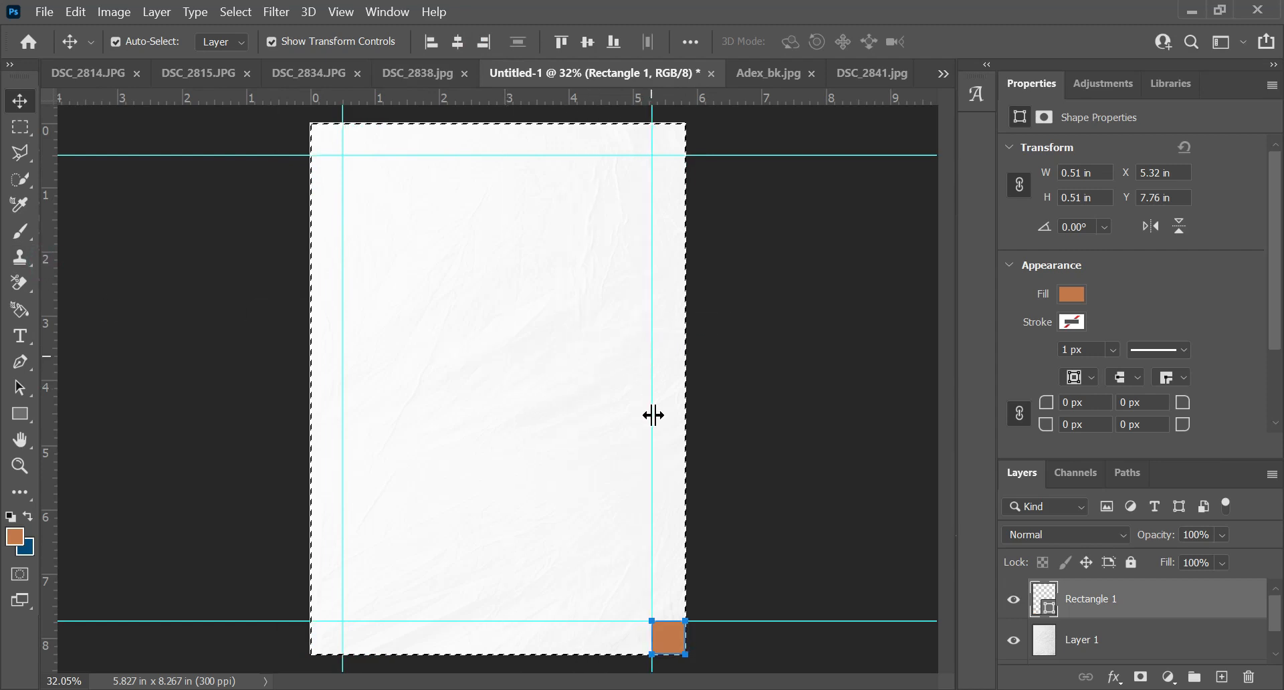
pyautogui.press('ctrl')
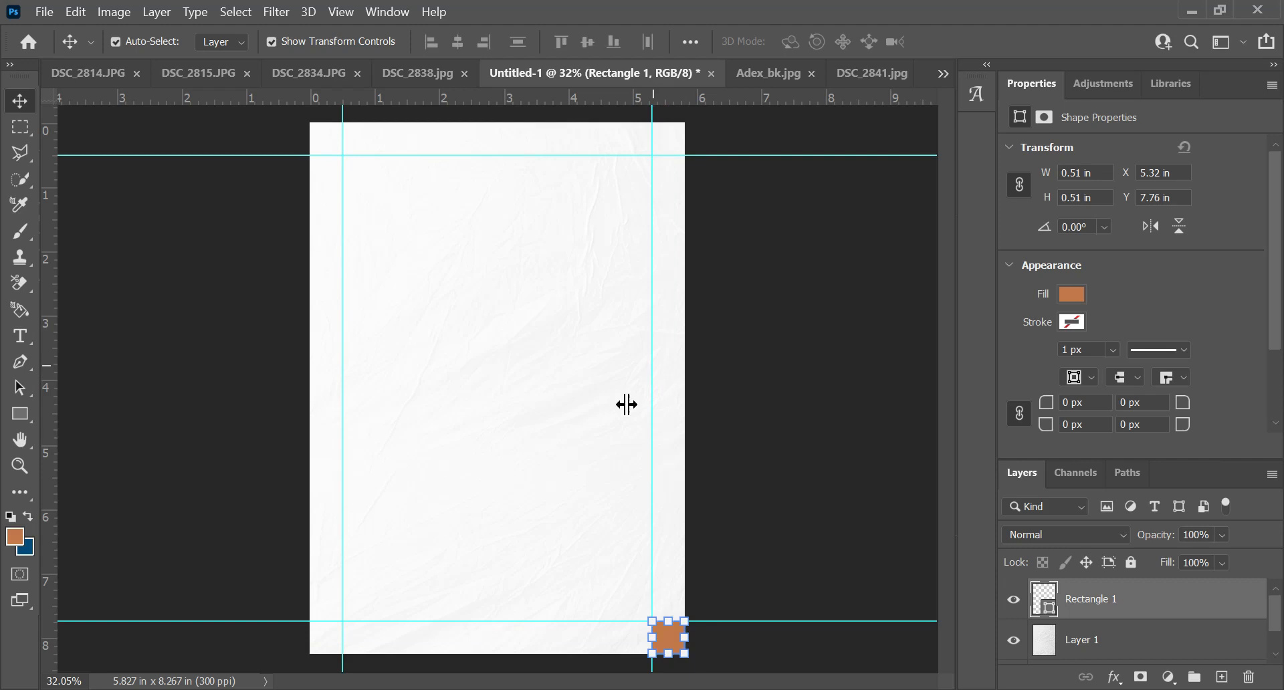
# Hide the Rectangle 1 layer so only the four margin guides remain on the paper background.
pyautogui.click(1015, 602)
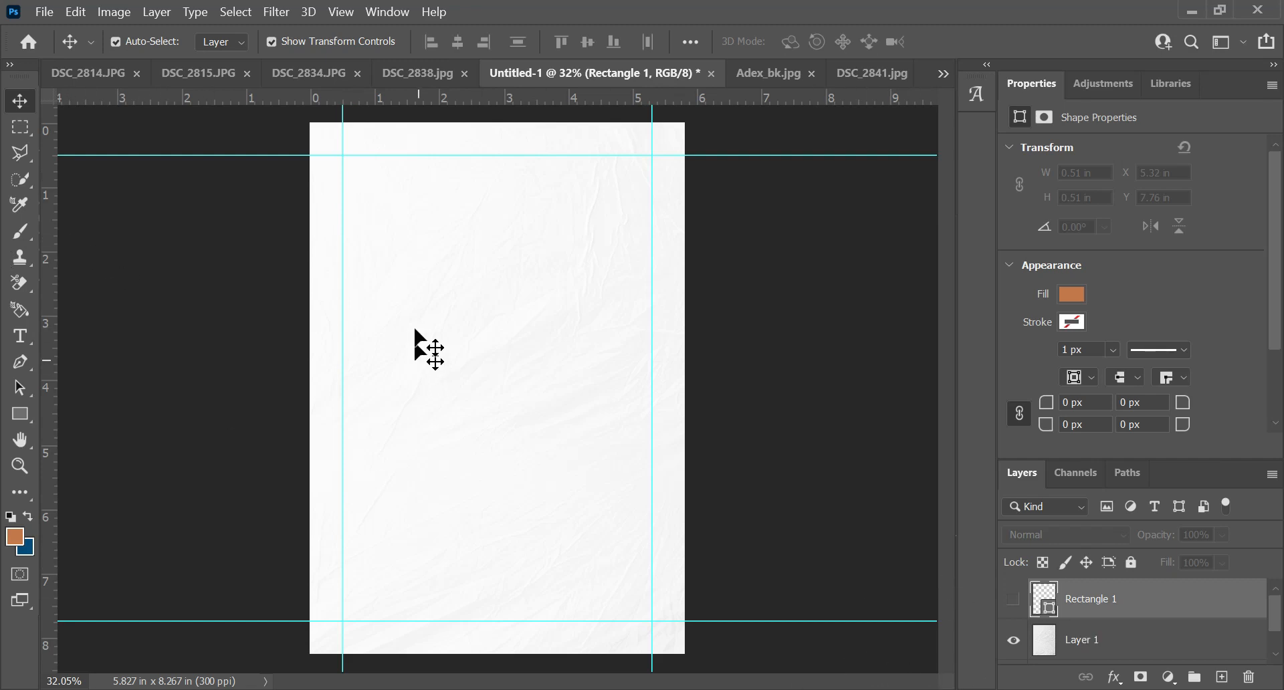
pyautogui.click(1014, 602)
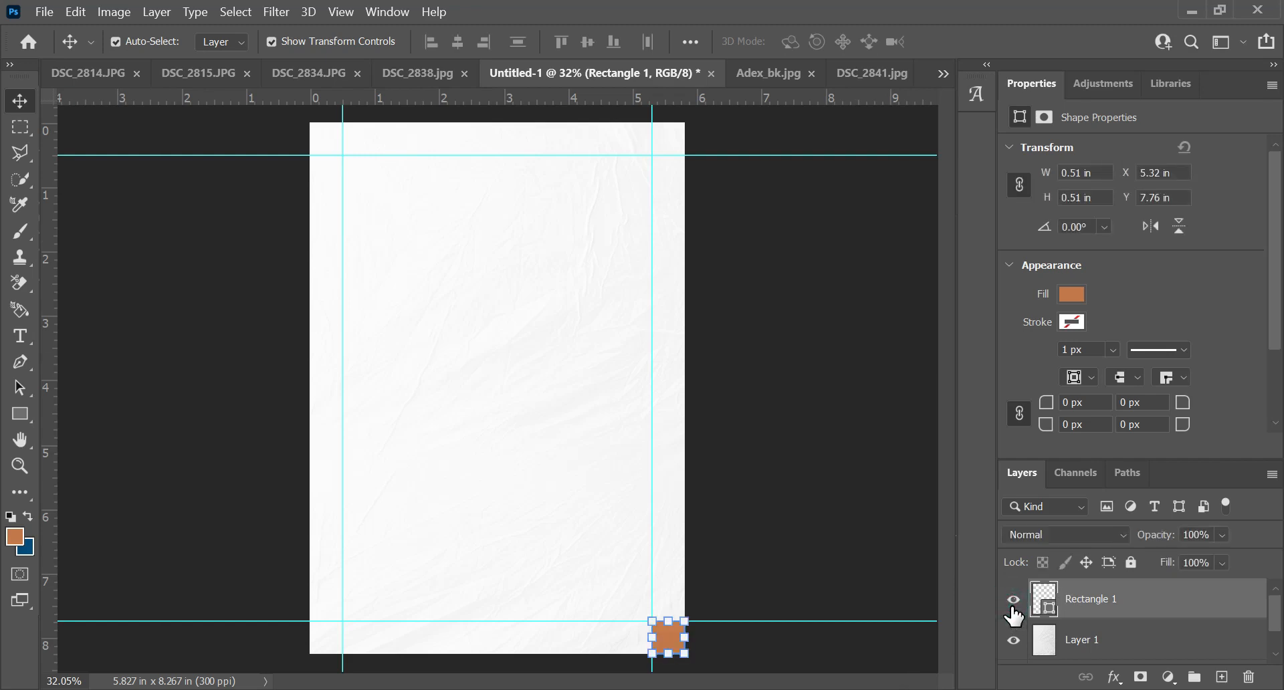
pyautogui.click(1014, 610)
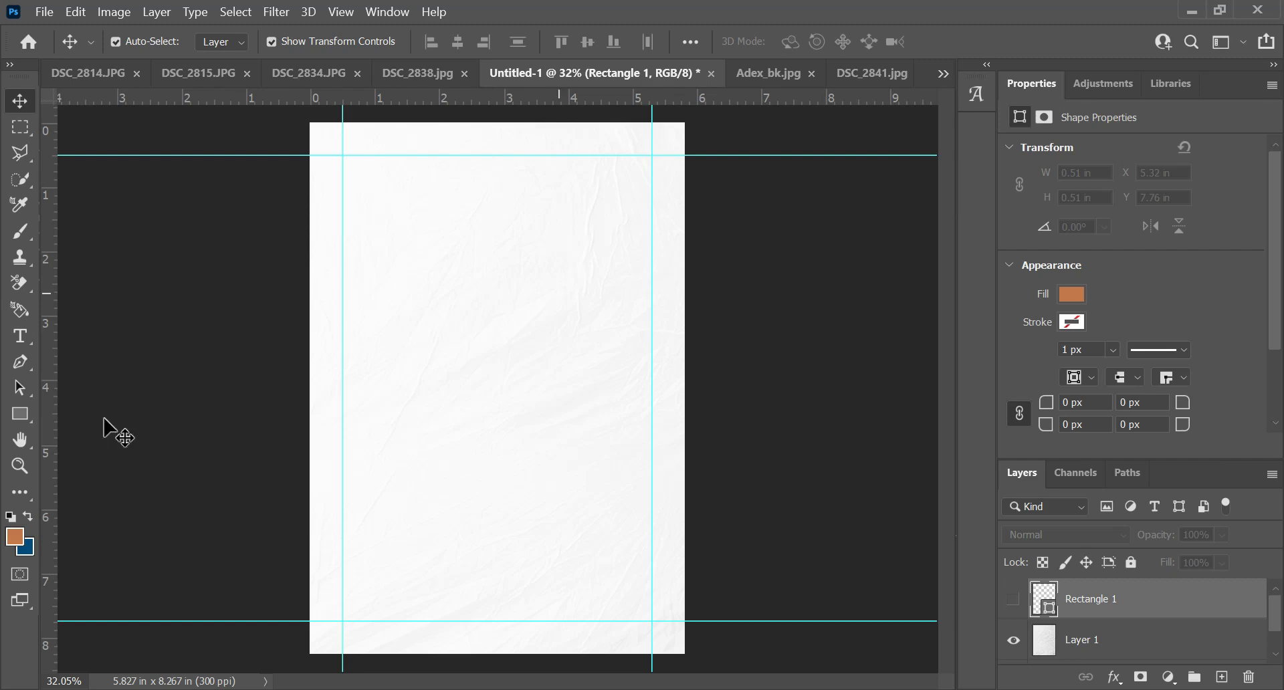
# Draw an orange rectangle about 2.11 by 2.07 in against the left guide and duplicate it level against the right guide.
pyautogui.click(20, 415)
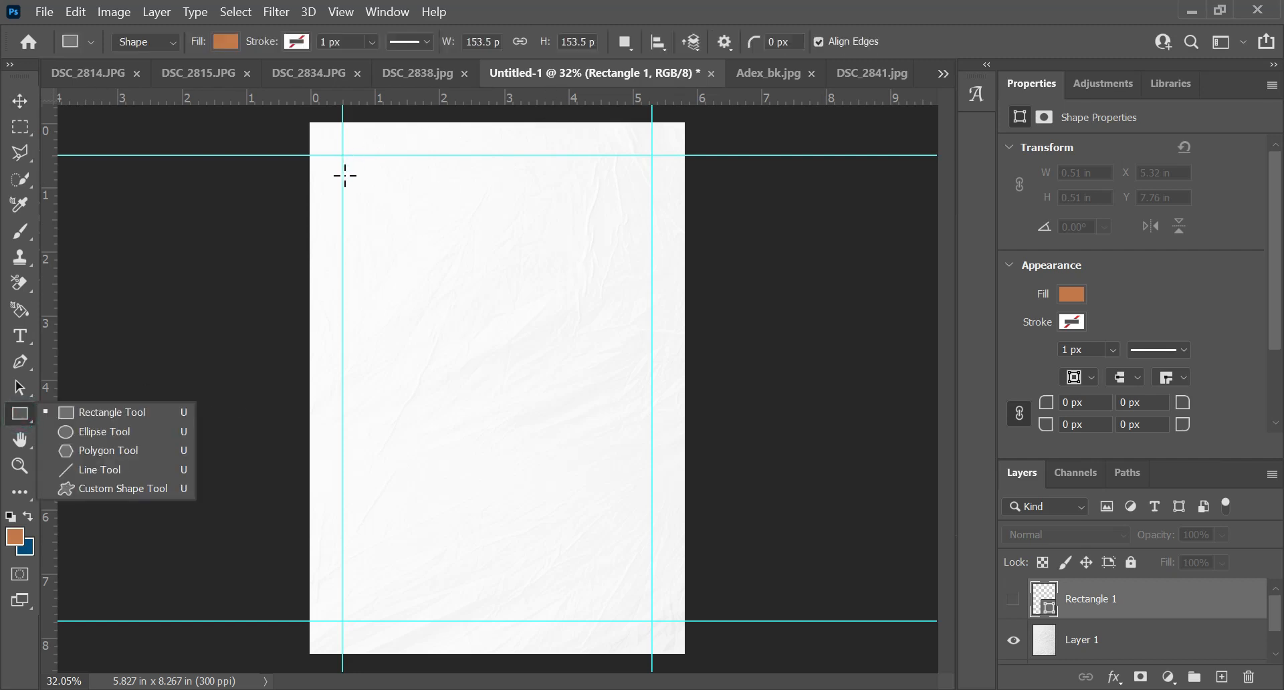
pyautogui.click(17, 417)
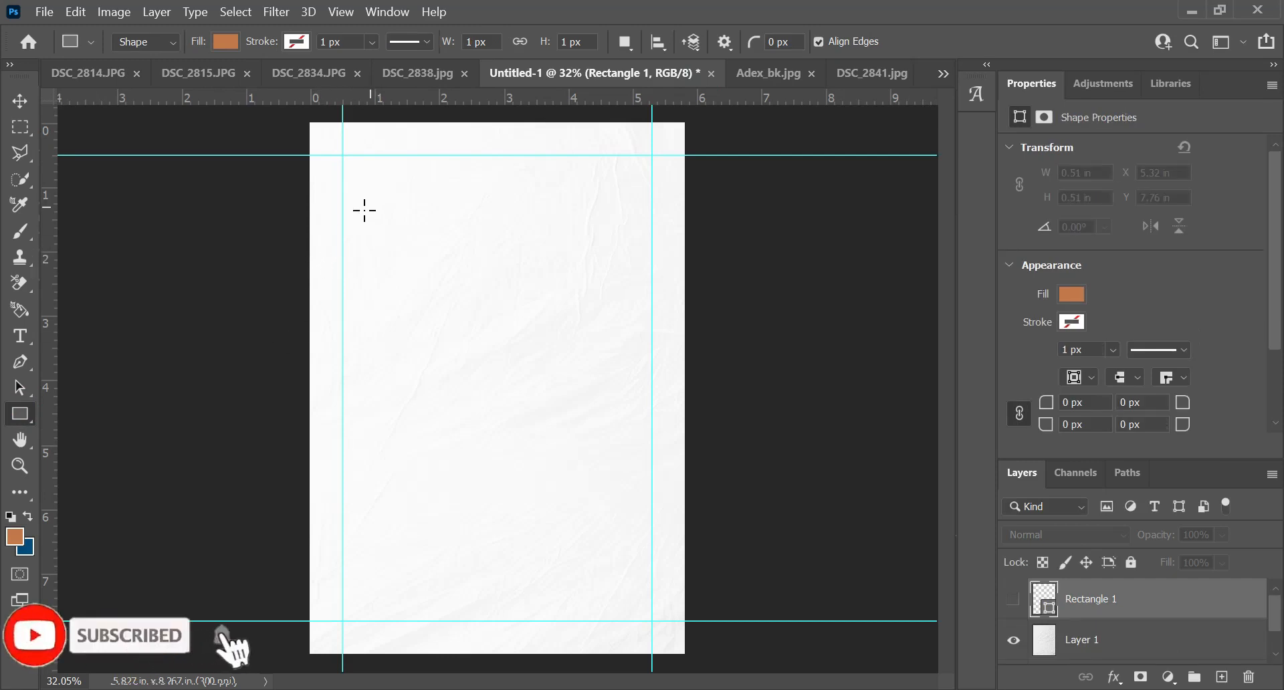
pyautogui.moveTo(342, 215); pyautogui.dragTo(478, 347)
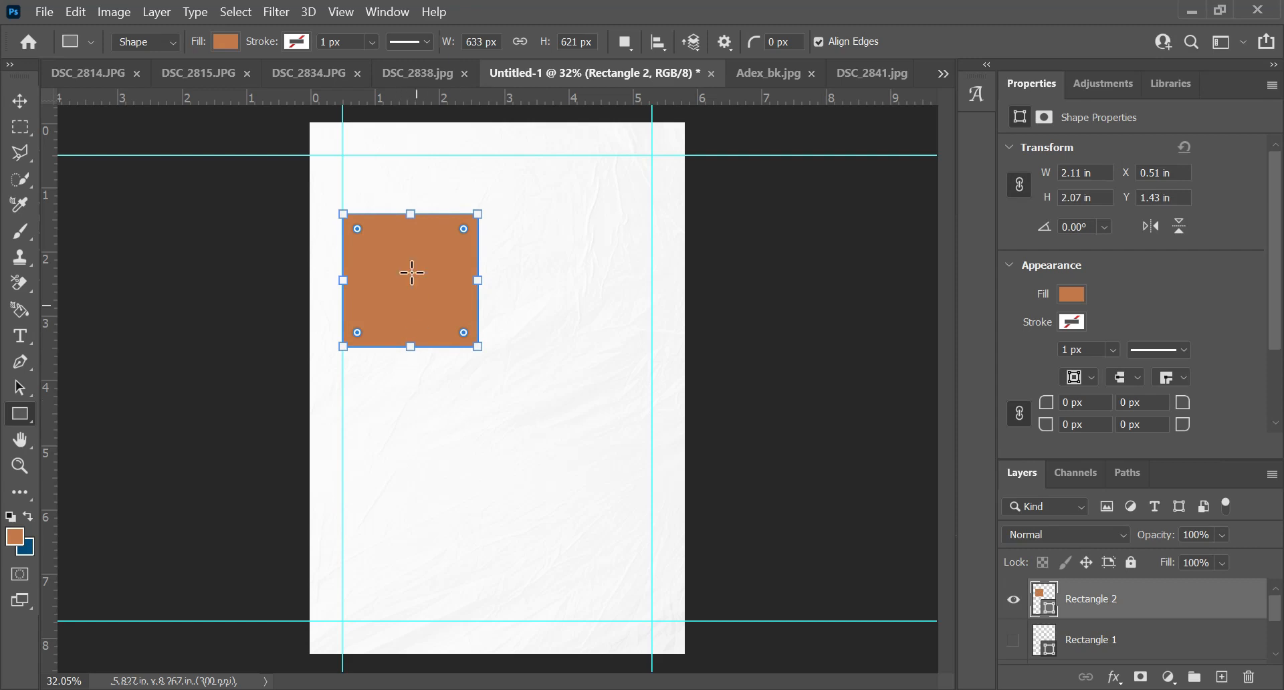
pyautogui.press('v')
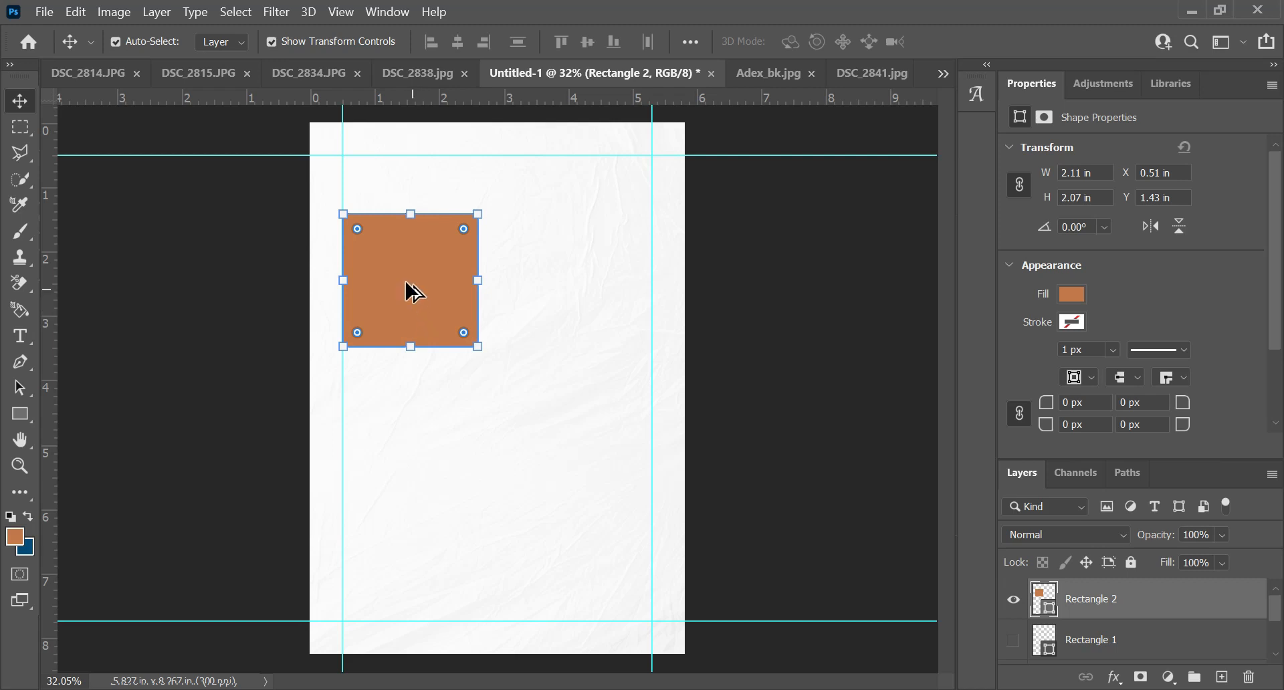
pyautogui.moveTo(409, 290); pyautogui.dragTo(579, 284)
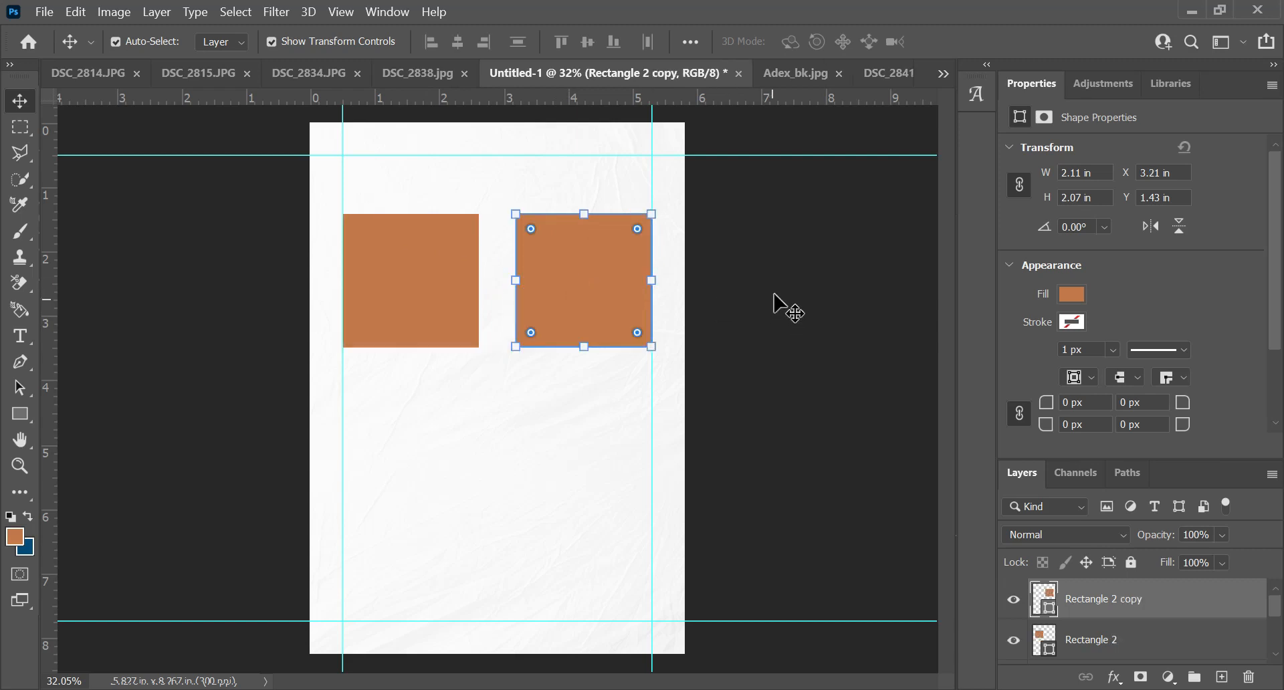
# Group the two large orange rectangles and name the group Img1.
pyautogui.keyDown('ctrl'); pyautogui.click(1140, 646); pyautogui.keyUp('ctrl')
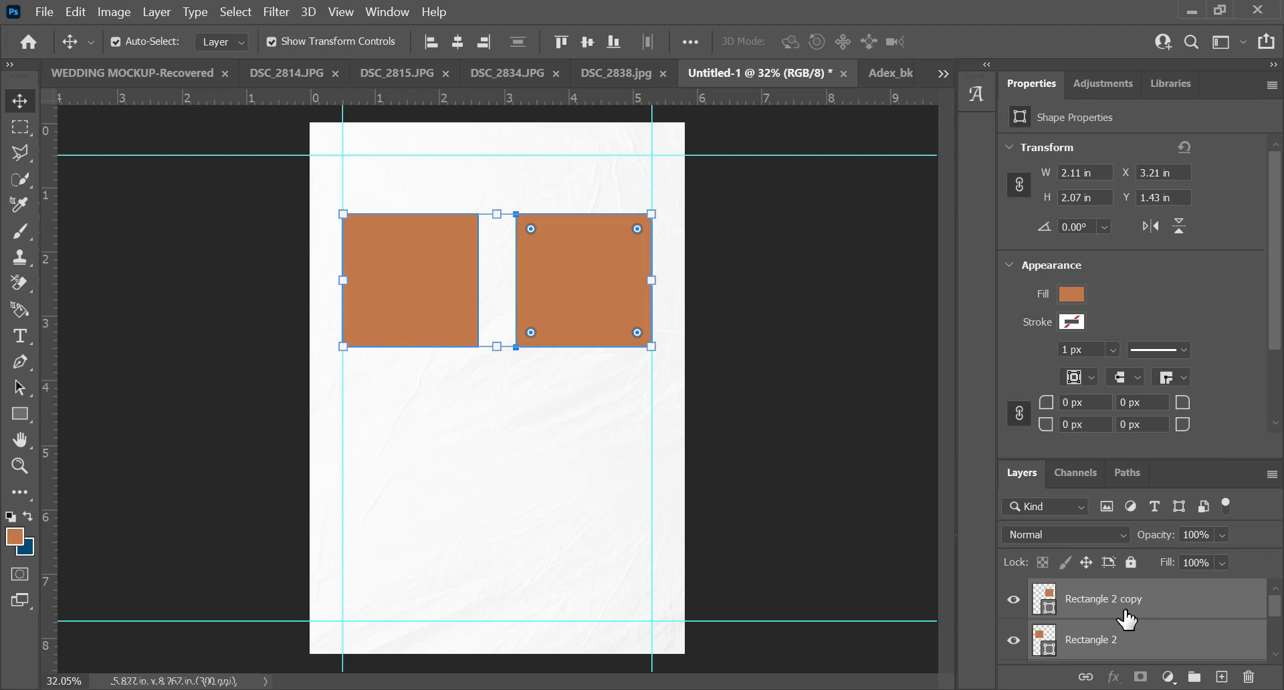
pyautogui.scroll(-1, 1135, 605)
pyautogui.scroll(1, 1137, 606)
pyautogui.hotkey('ctrl', 'g')
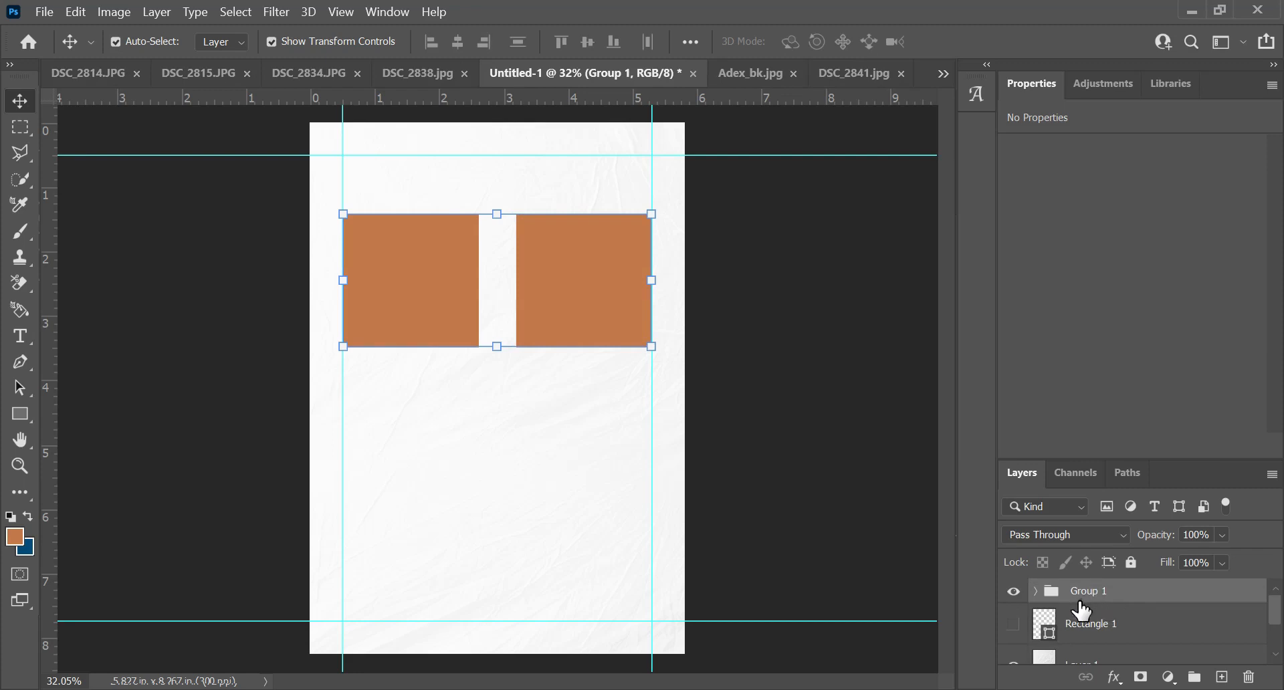
pyautogui.doubleClick(1081, 591)
pyautogui.write('Img1')
pyautogui.press('Return')
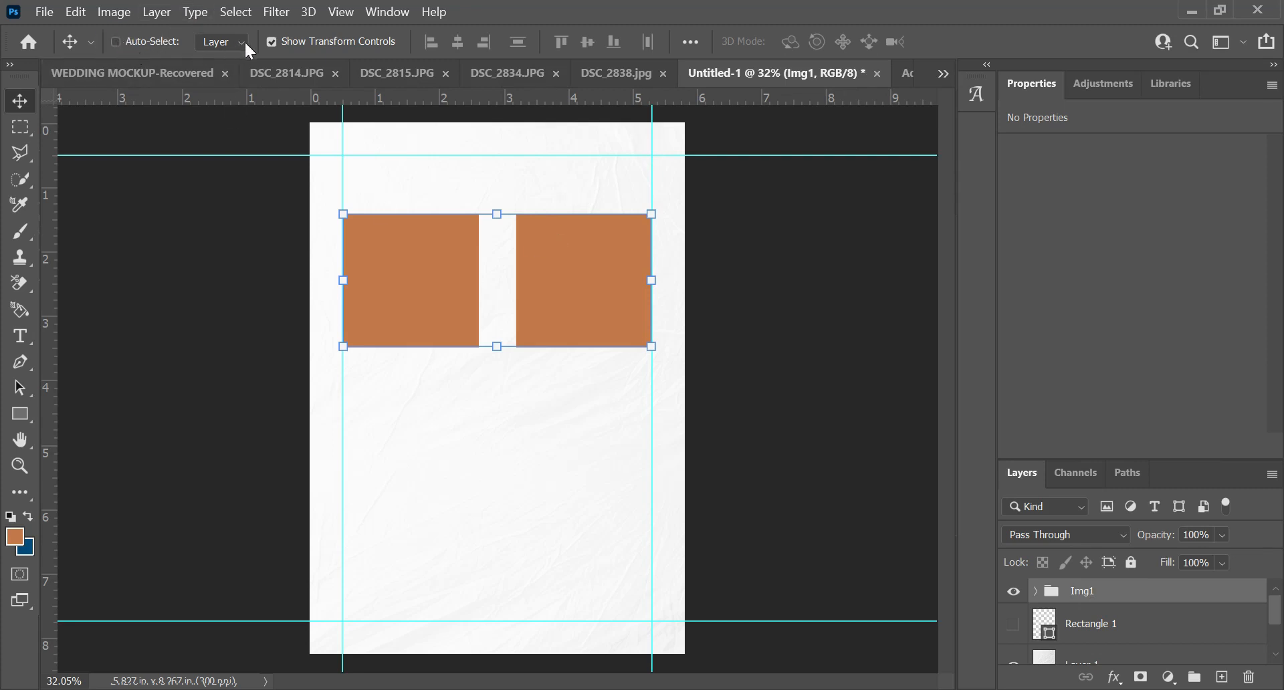
# Turn off the display of transform controls for the Move tool.
pyautogui.click(271, 42)
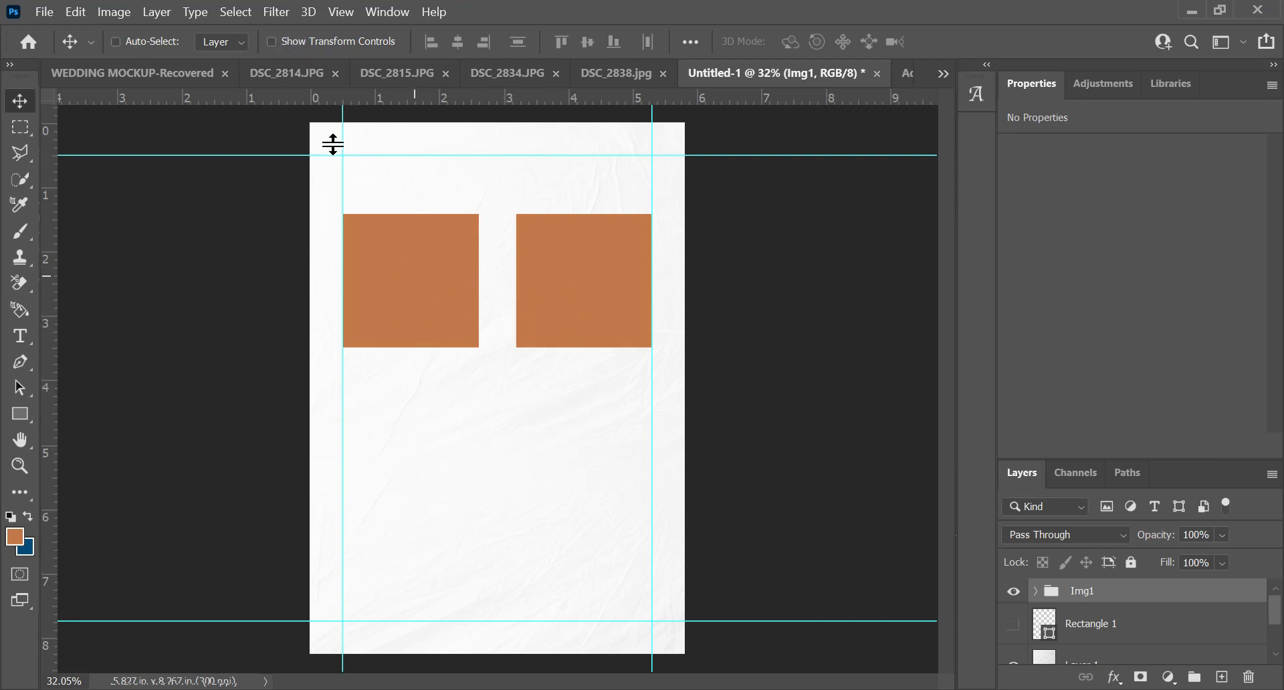
pyautogui.click(271, 42)
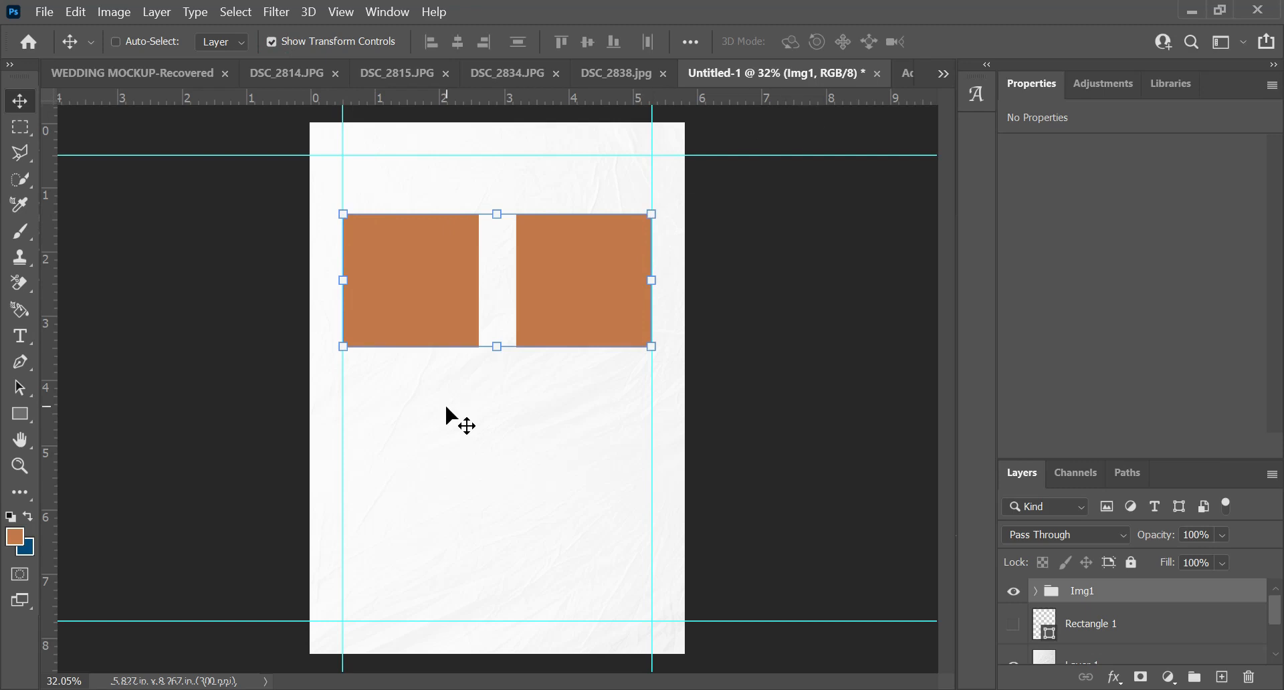
pyautogui.click(271, 42)
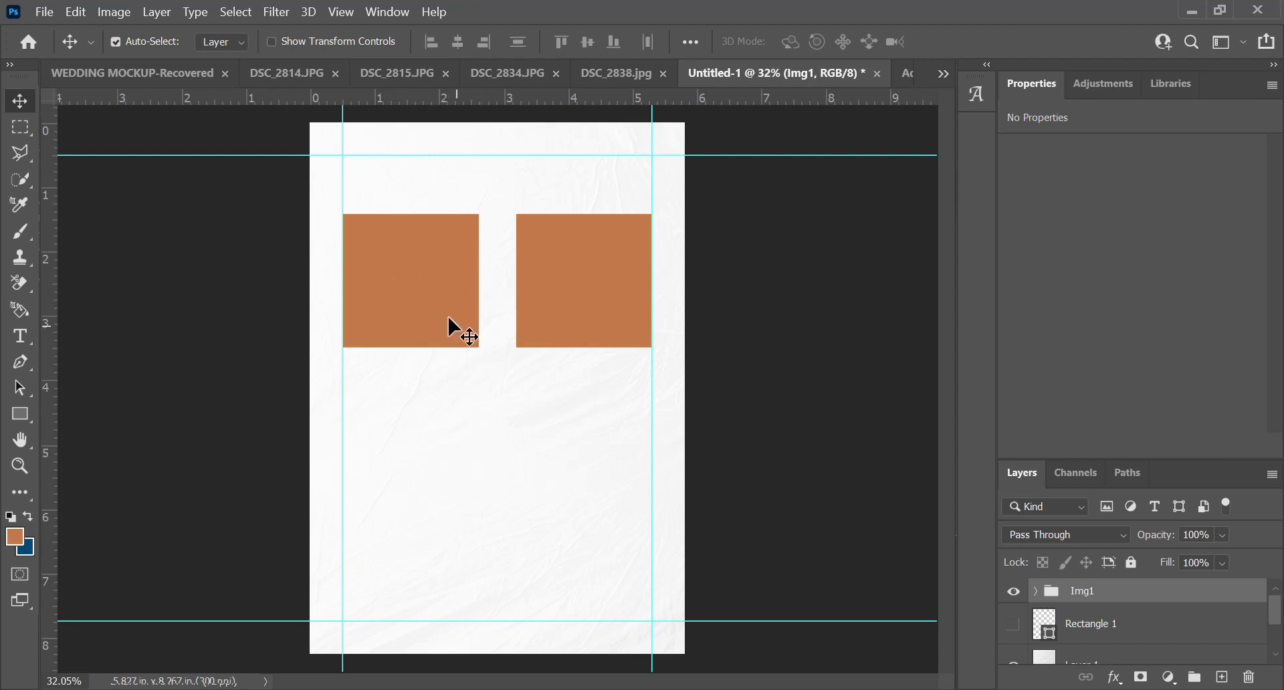
# Try moving the left rectangle toward the page's lower left with layer auto-select on, and undo the move.
pyautogui.keyDown('alt'); pyautogui.moveTo(443, 289); pyautogui.dragTo(413, 533); pyautogui.keyUp('alt')
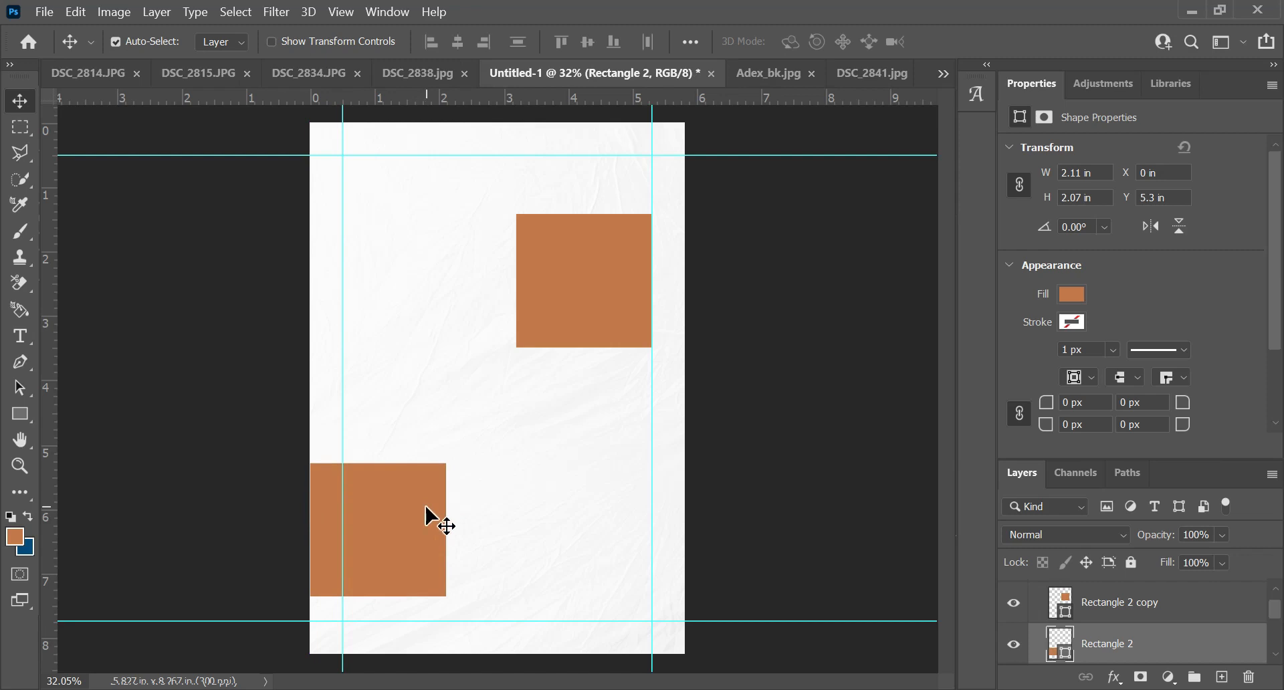
pyautogui.press('ctrl')
pyautogui.hotkey('ctrl', 'z')
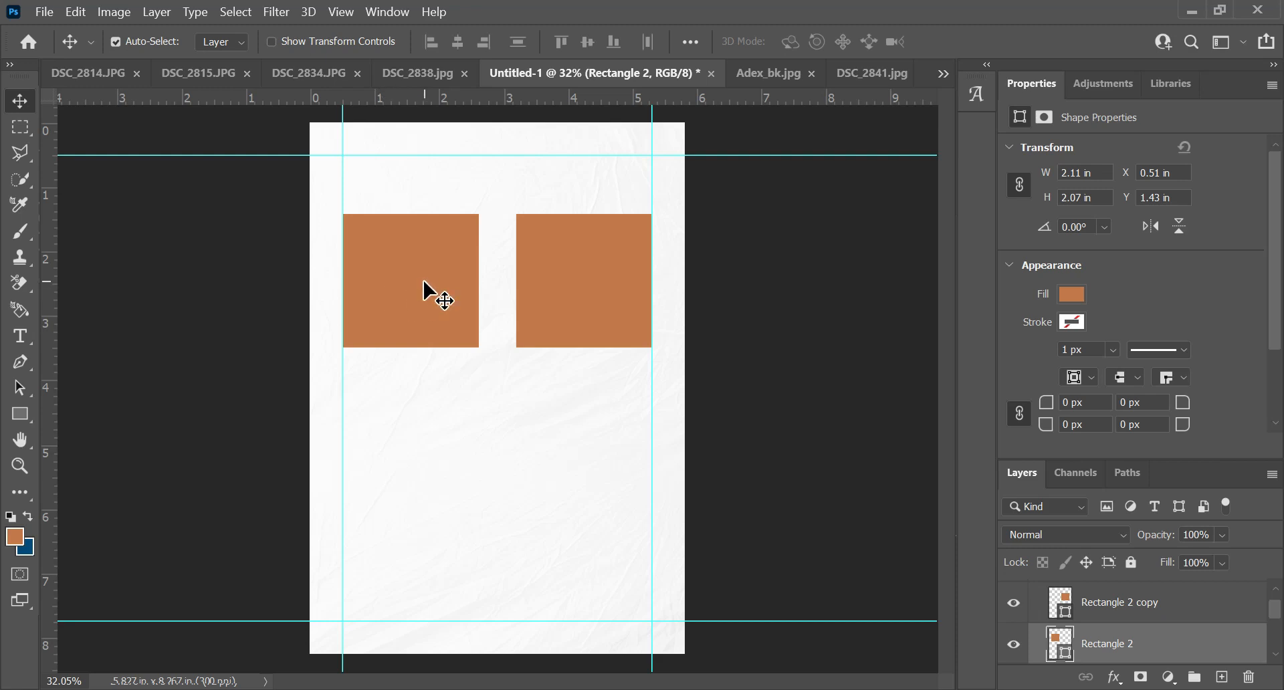
# Turn off layer auto-select and try moving the left rectangle straight down, undoing the move.
pyautogui.click(113, 42)
pyautogui.moveTo(421, 273); pyautogui.dragTo(425, 411)
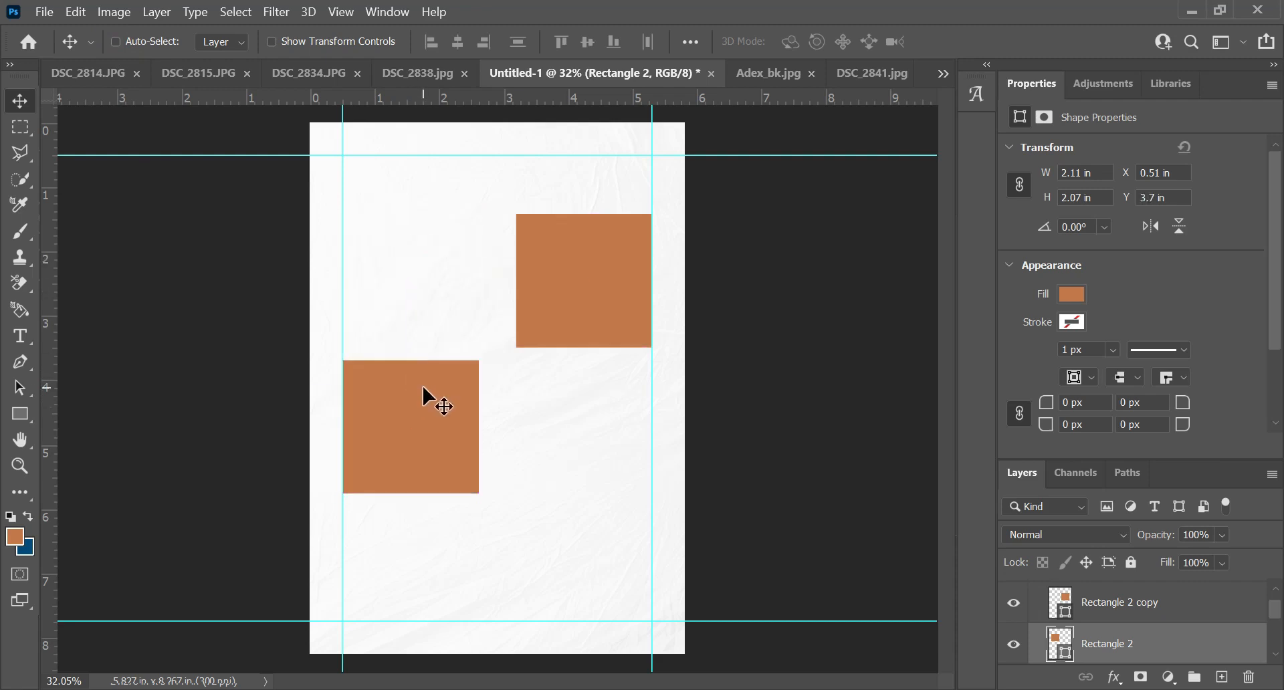
pyautogui.hotkey('ctrl', 'z')
# Select and collapse the Img1 group and copy it straight down the page as a second row of two rectangles.
pyautogui.scroll(1, 1103, 642)
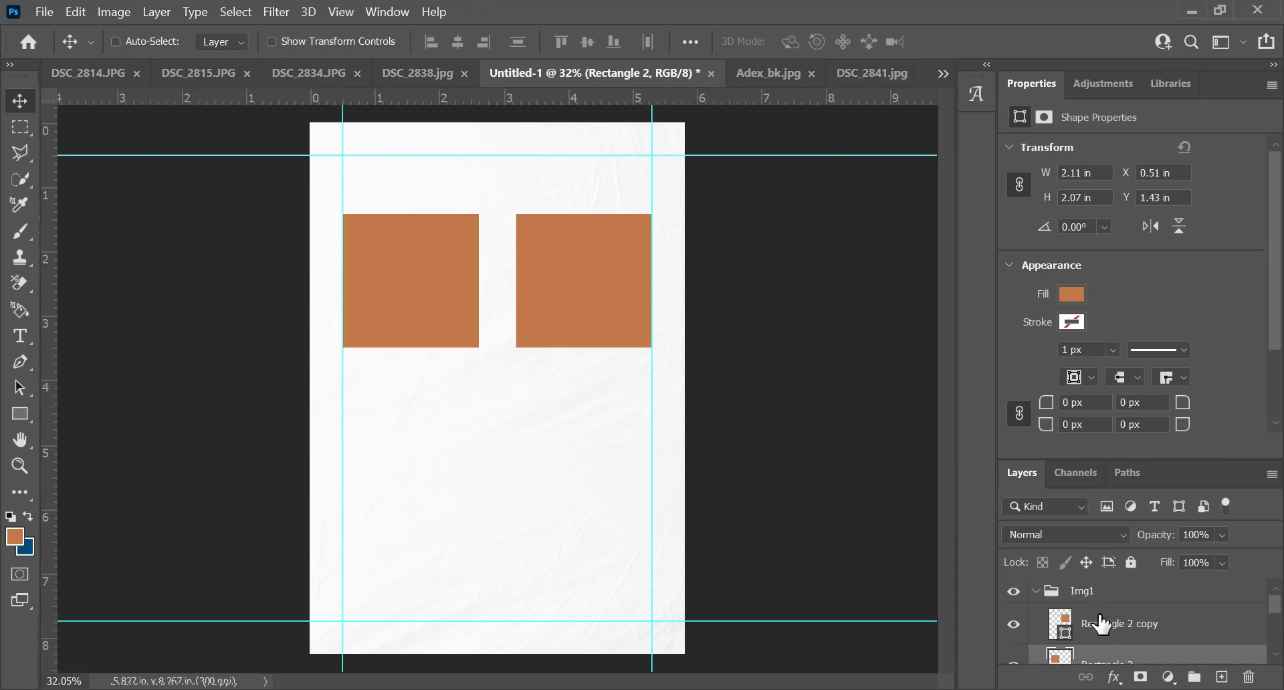
pyautogui.click(1037, 592)
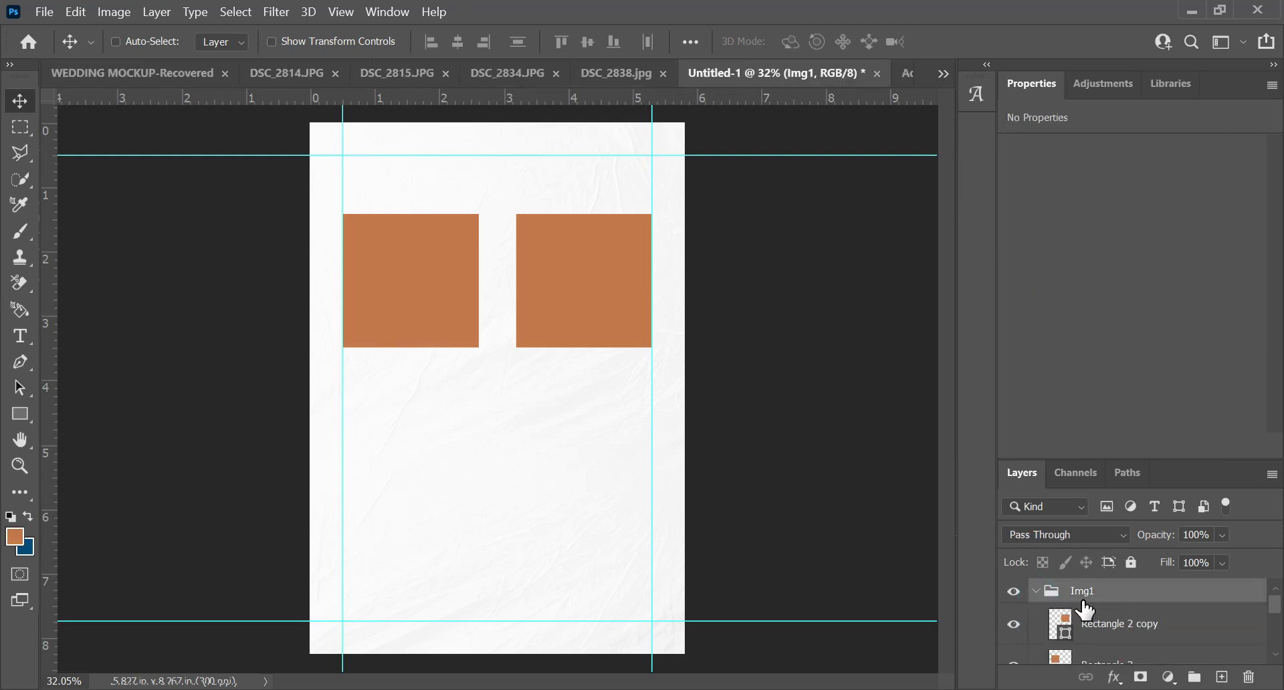
pyautogui.click(1035, 591)
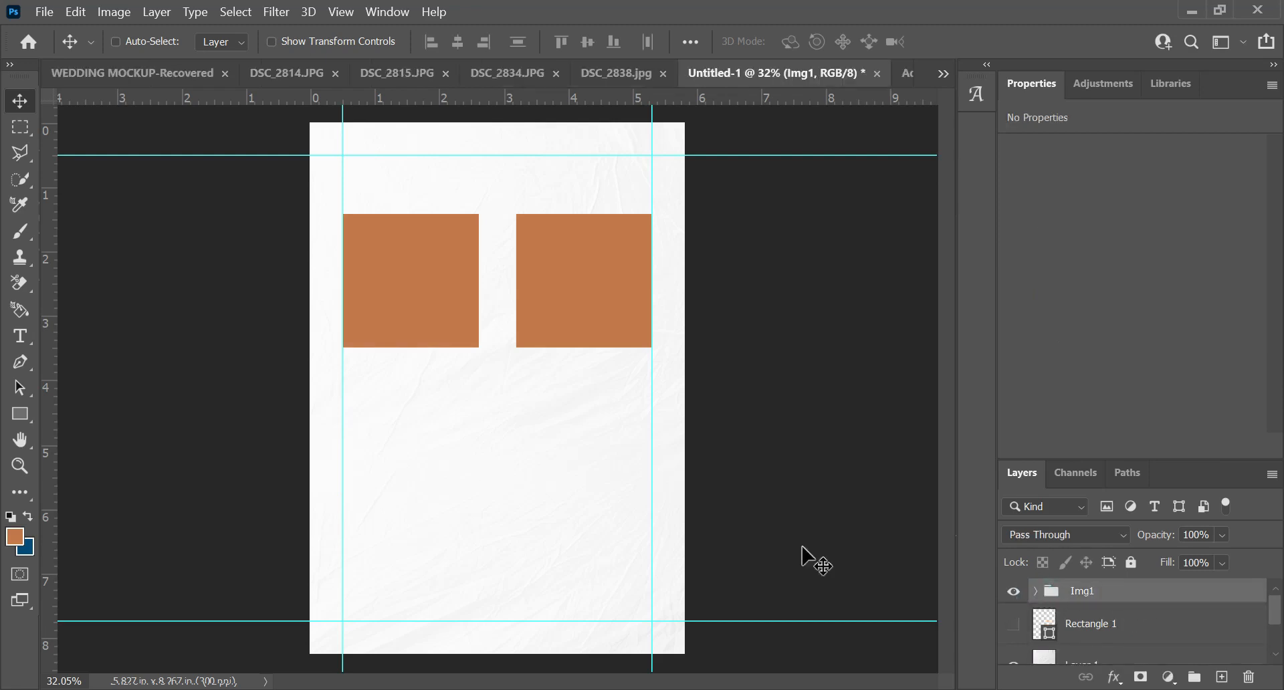
pyautogui.moveTo(455, 294); pyautogui.dragTo(436, 468)
pyautogui.hotkey('ctrl', 'z')
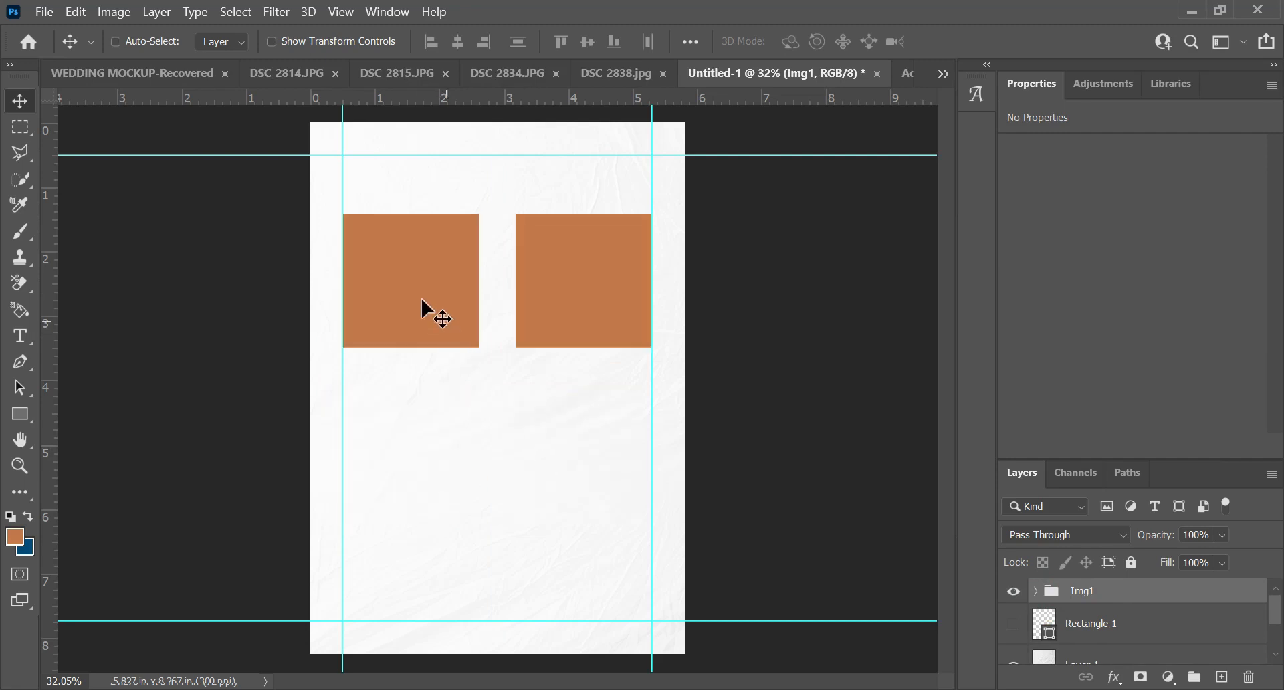
pyautogui.moveTo(421, 330); pyautogui.dragTo(423, 455)
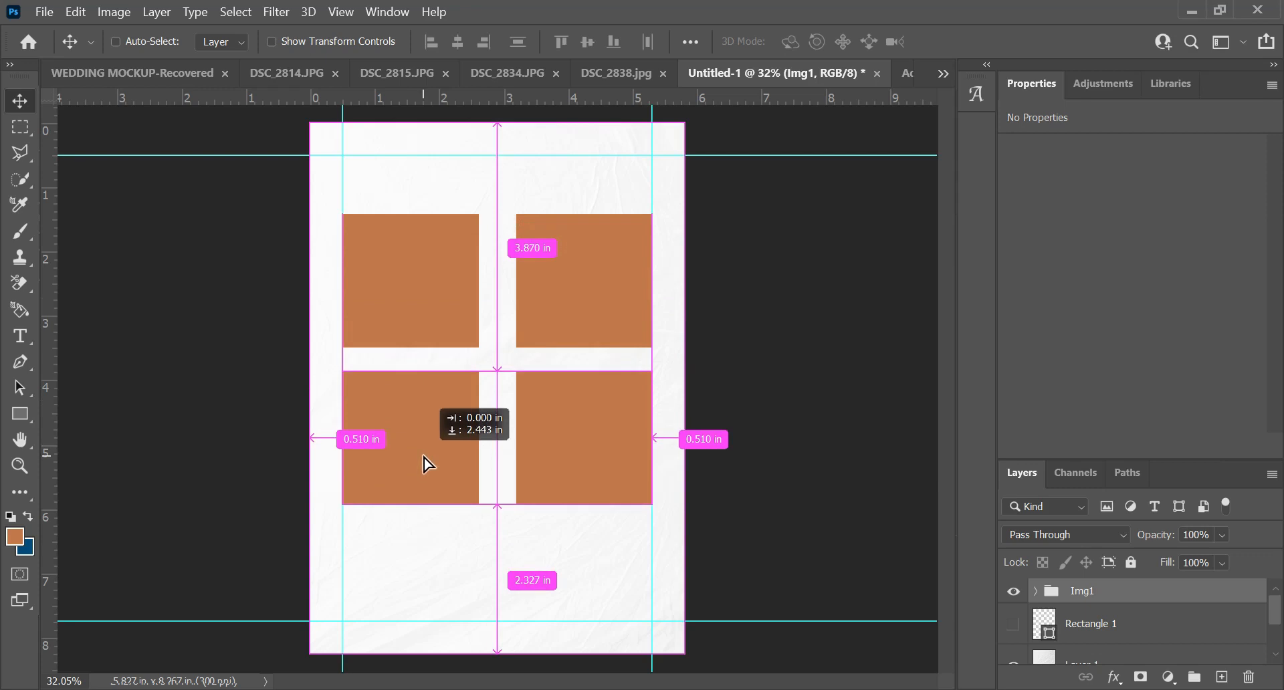
pyautogui.moveTo(423, 455)
pyautogui.mouseDown()
pyautogui.moveTo(418, 487)
pyautogui.moveTo(419, 476)
pyautogui.mouseUp()
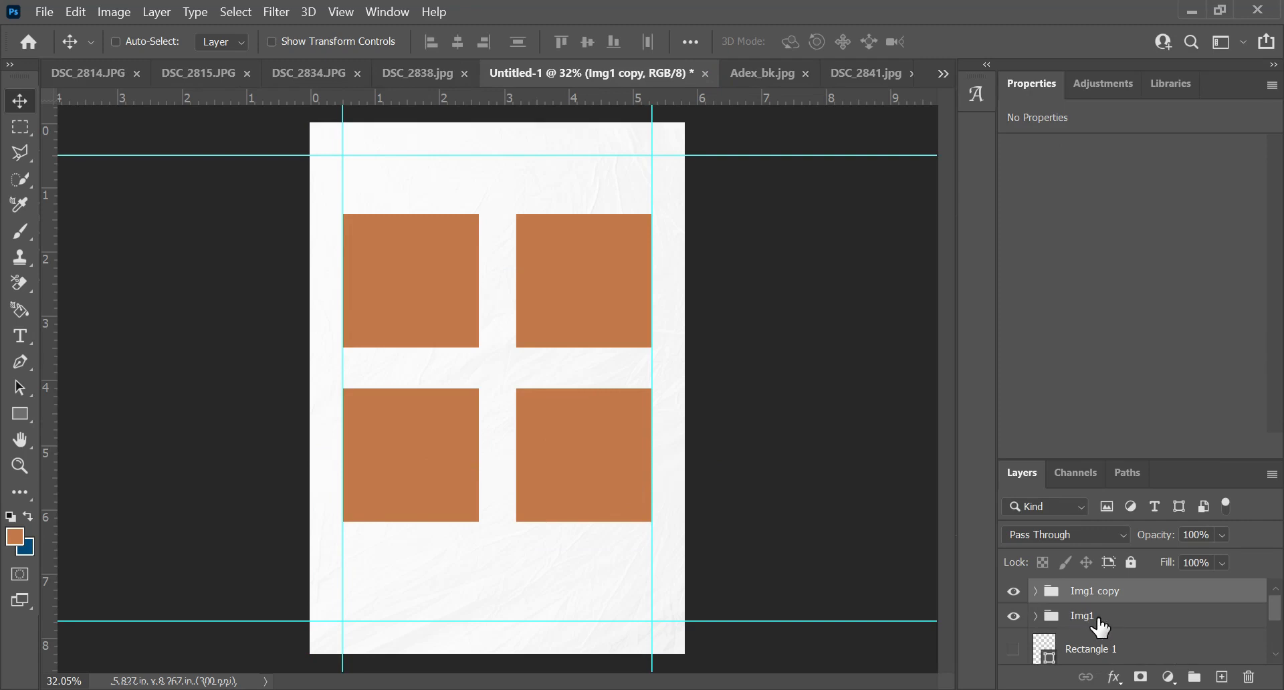
pyautogui.keyDown('ctrl'); pyautogui.click(1120, 617); pyautogui.keyUp('ctrl')
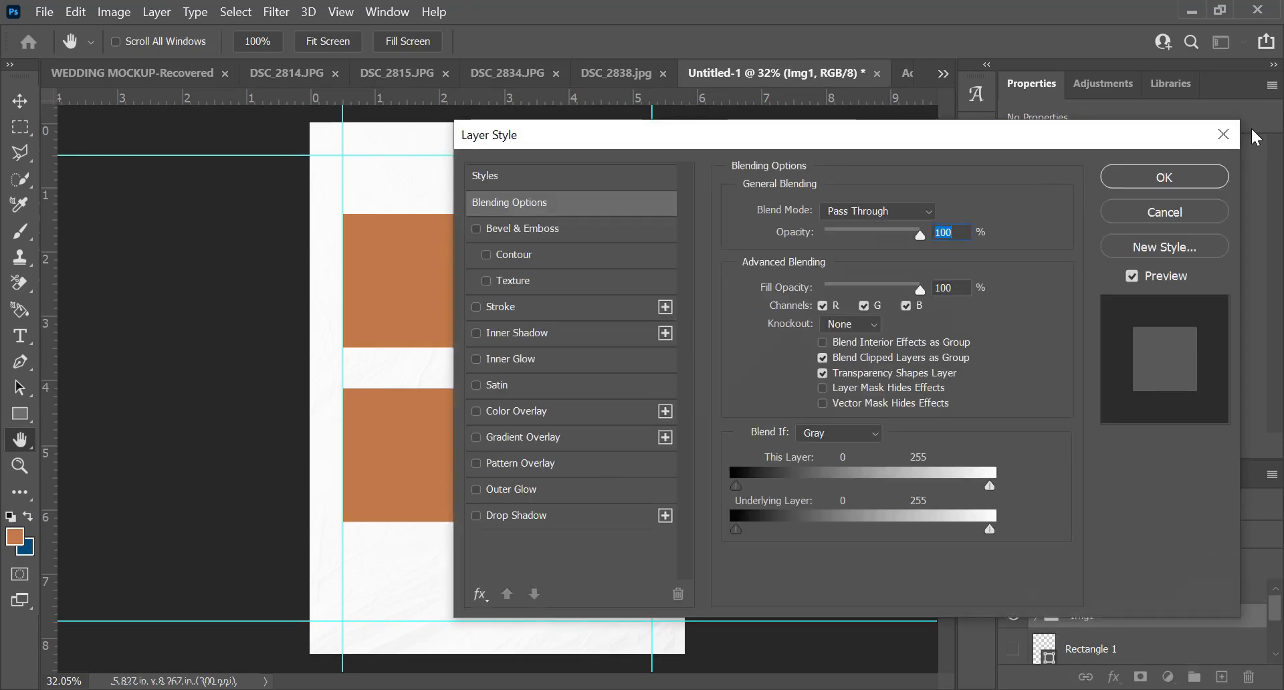
pyautogui.click(1223, 134)
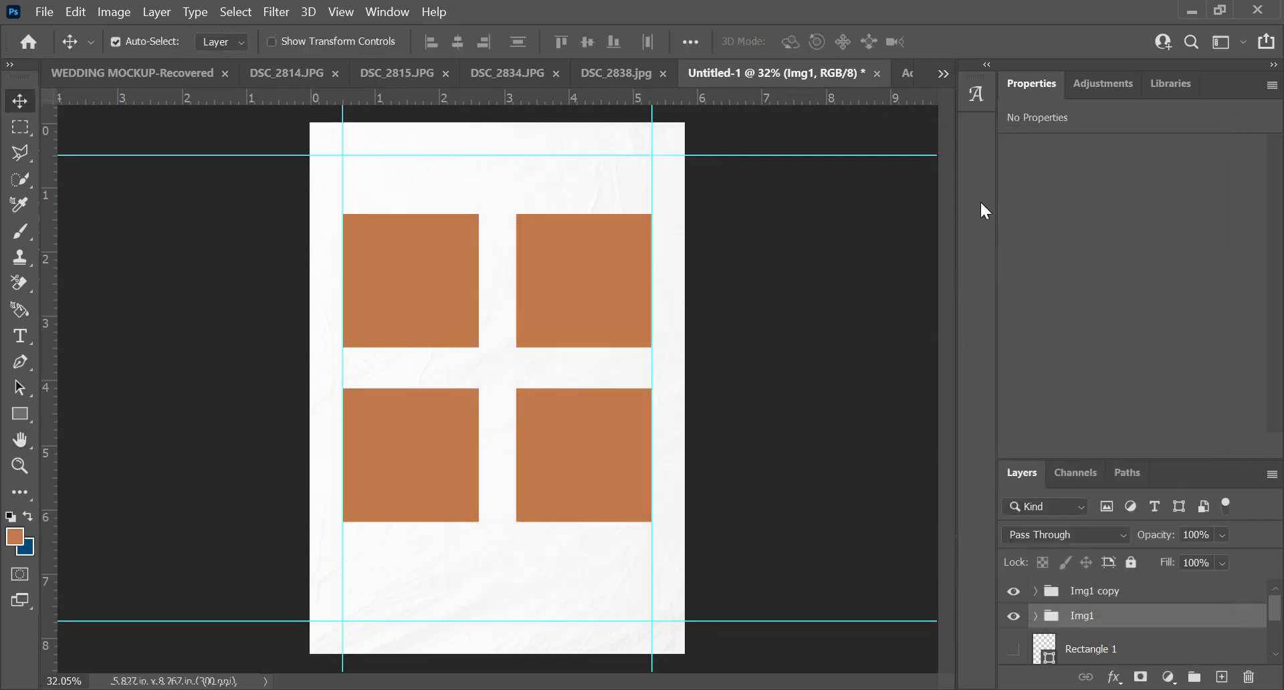
pyautogui.hotkey('ctrl', 't')
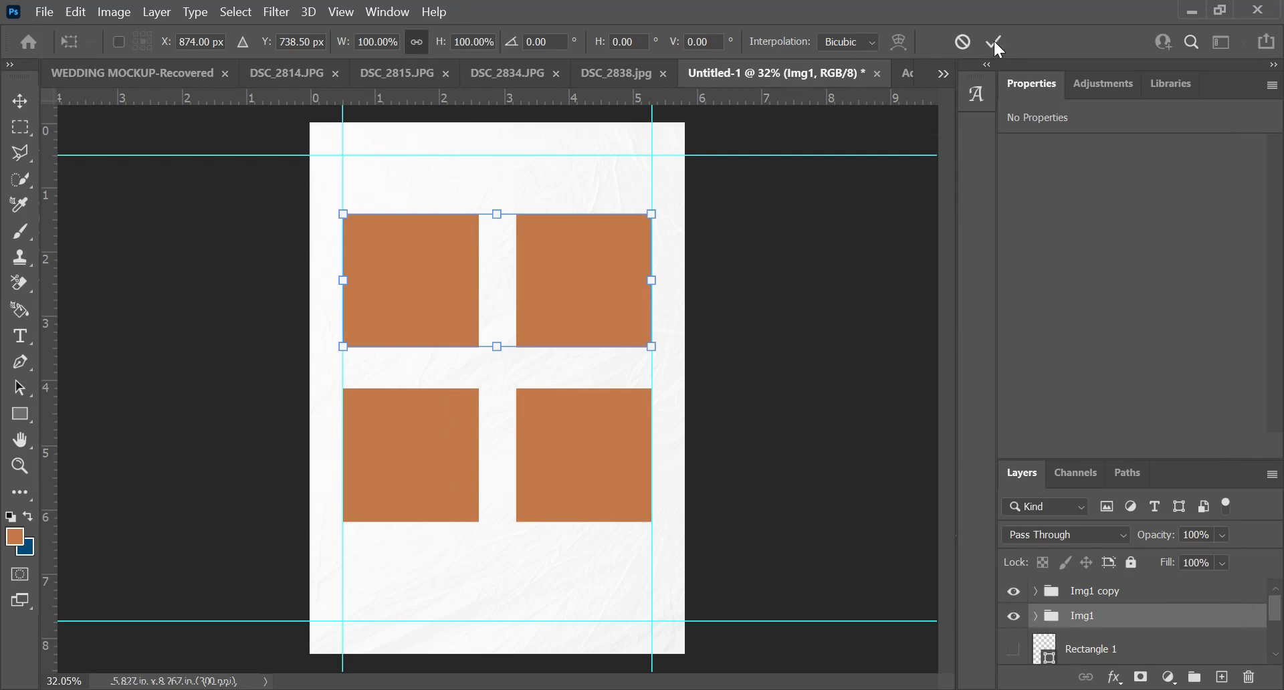
pyautogui.click(962, 41)
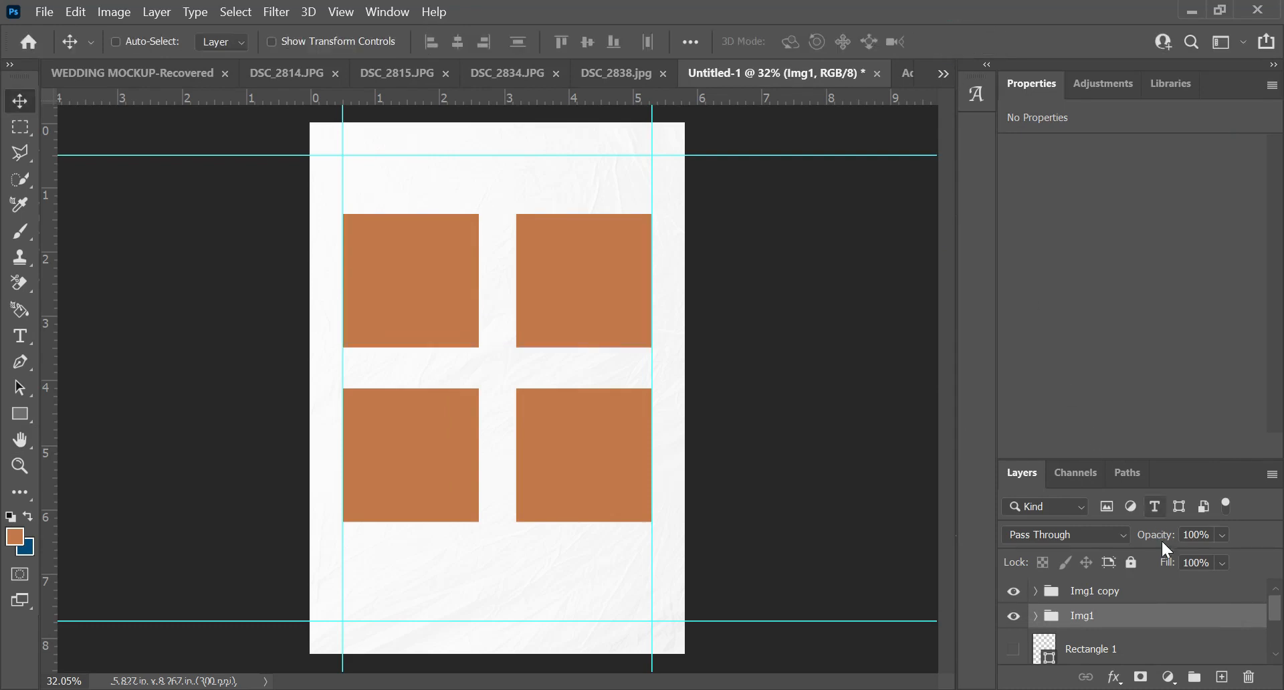
# Scale the Img1 and Img1 copy groups up together to about 108.56%, extending slightly past both side guides.
pyautogui.keyDown('shift'); pyautogui.click(1136, 591); pyautogui.keyUp('shift')
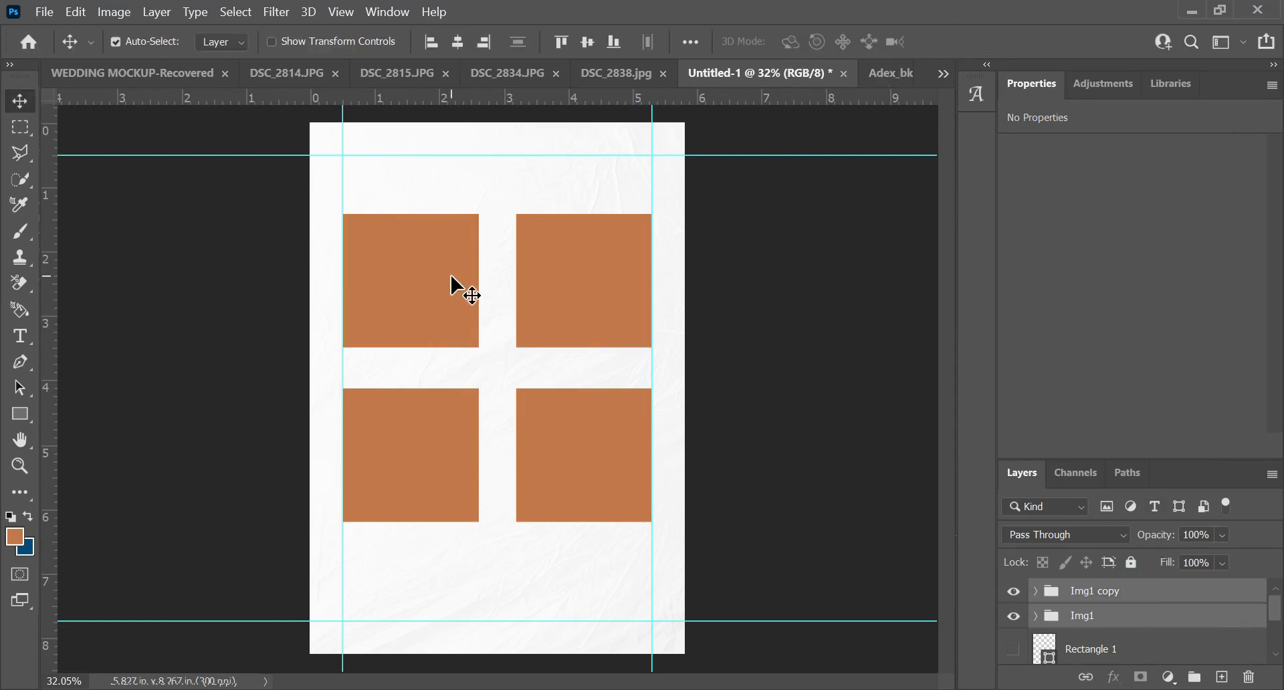
pyautogui.hotkey('ctrl', 't')
pyautogui.moveTo(648, 520); pyautogui.dragTo(657, 538)
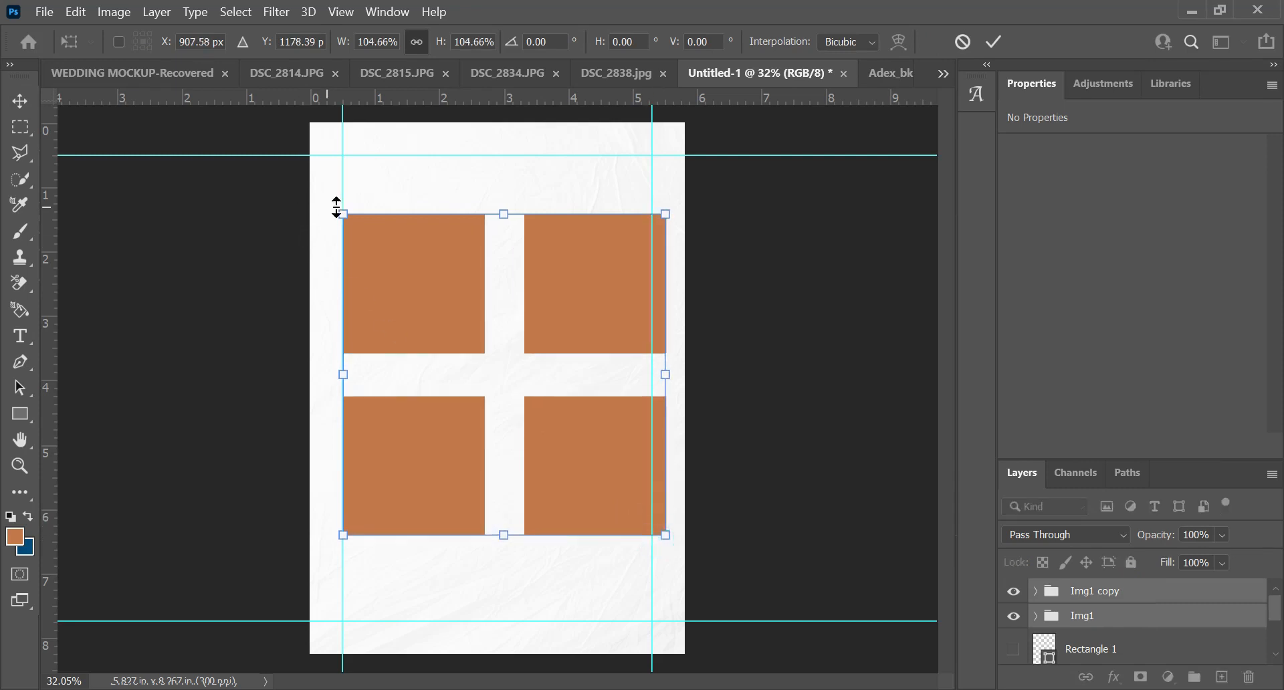
pyautogui.moveTo(339, 208); pyautogui.dragTo(323, 199)
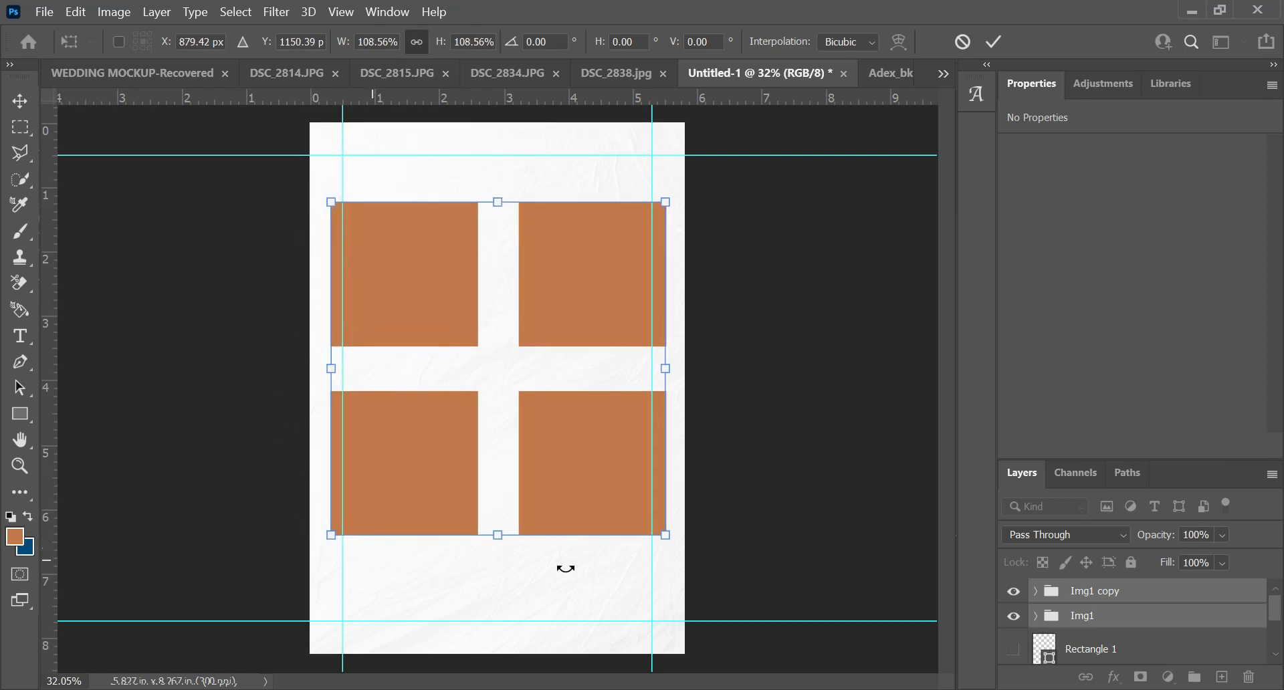
pyautogui.press('Return')
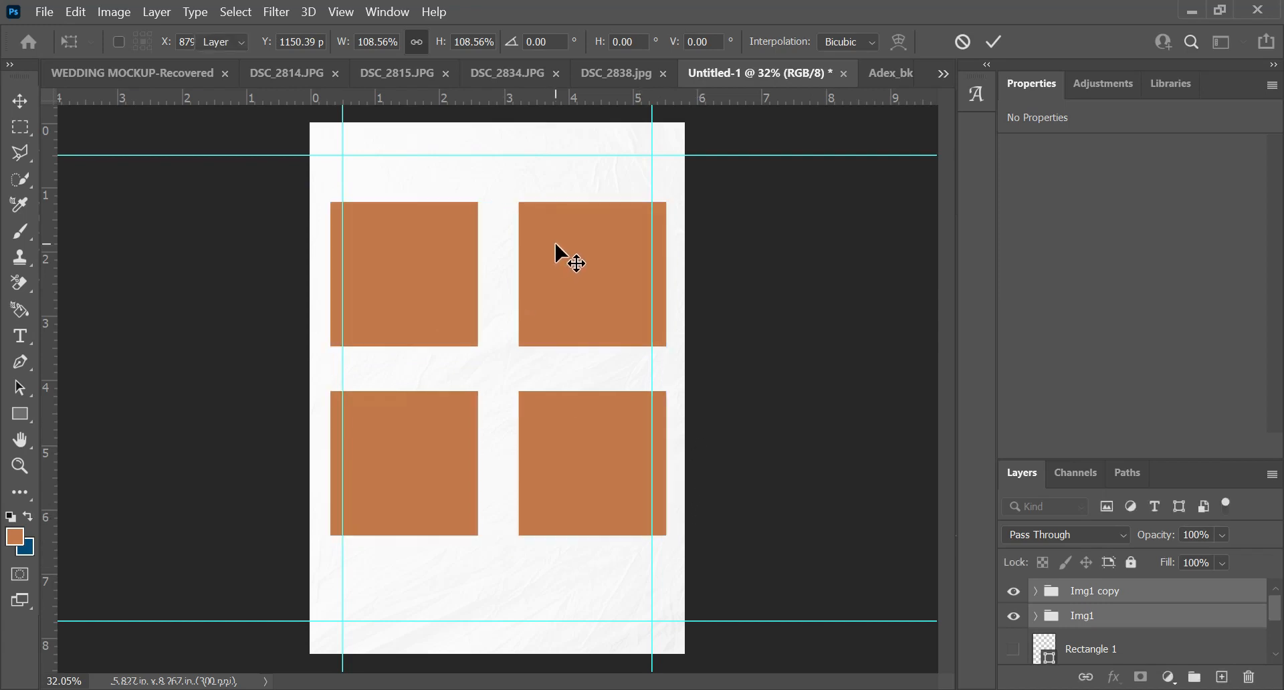
# Group the two rows of rectangles and center the group horizontally and vertically on the whole page.
pyautogui.hotkey('ctrl', 'a')
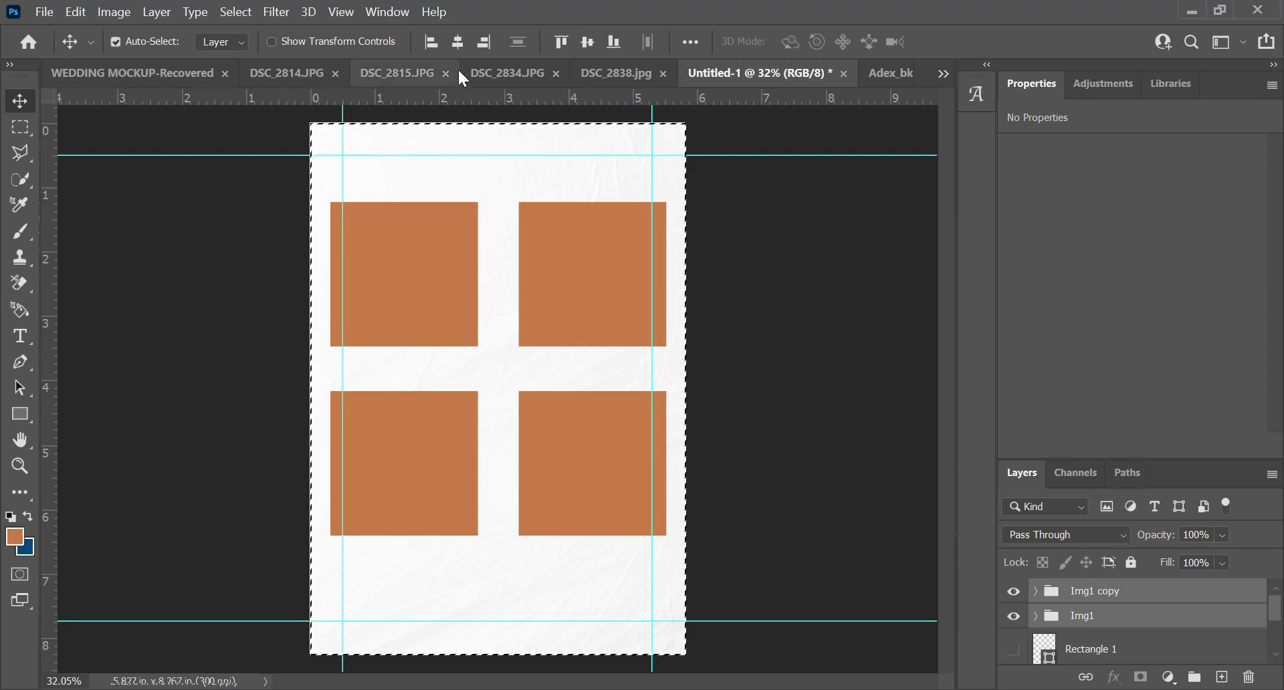
pyautogui.hotkey('ctrl', 'g')
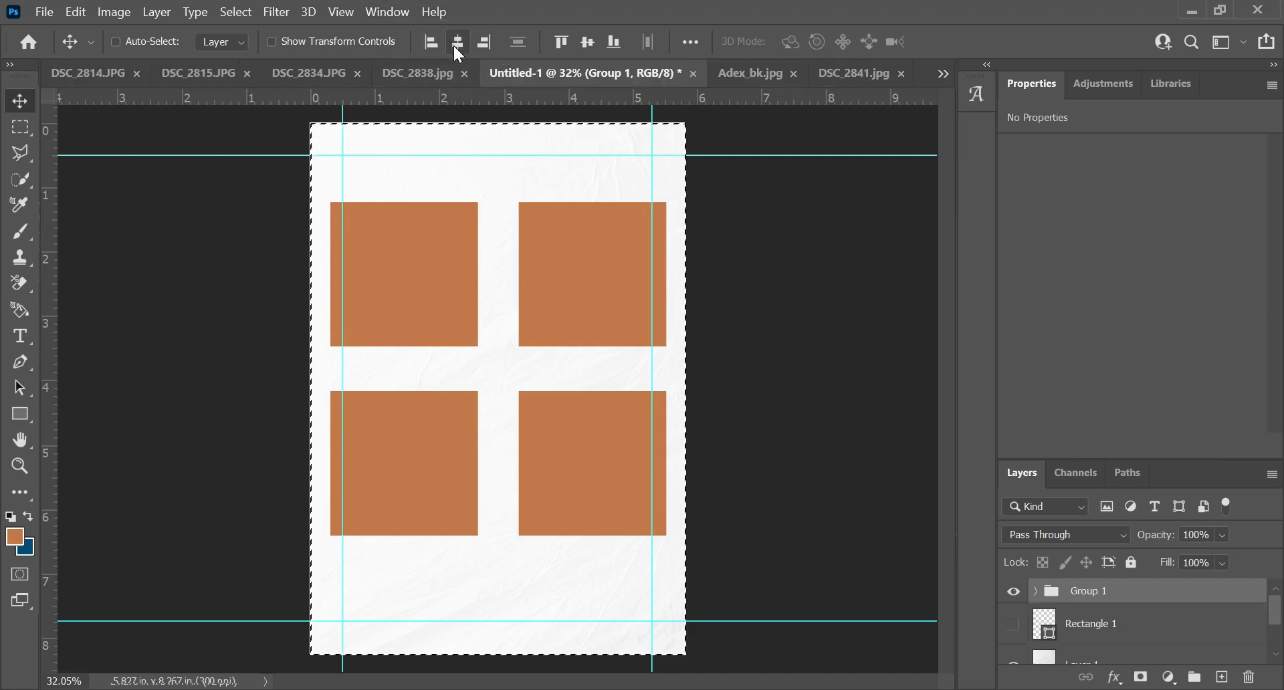
pyautogui.click(458, 43)
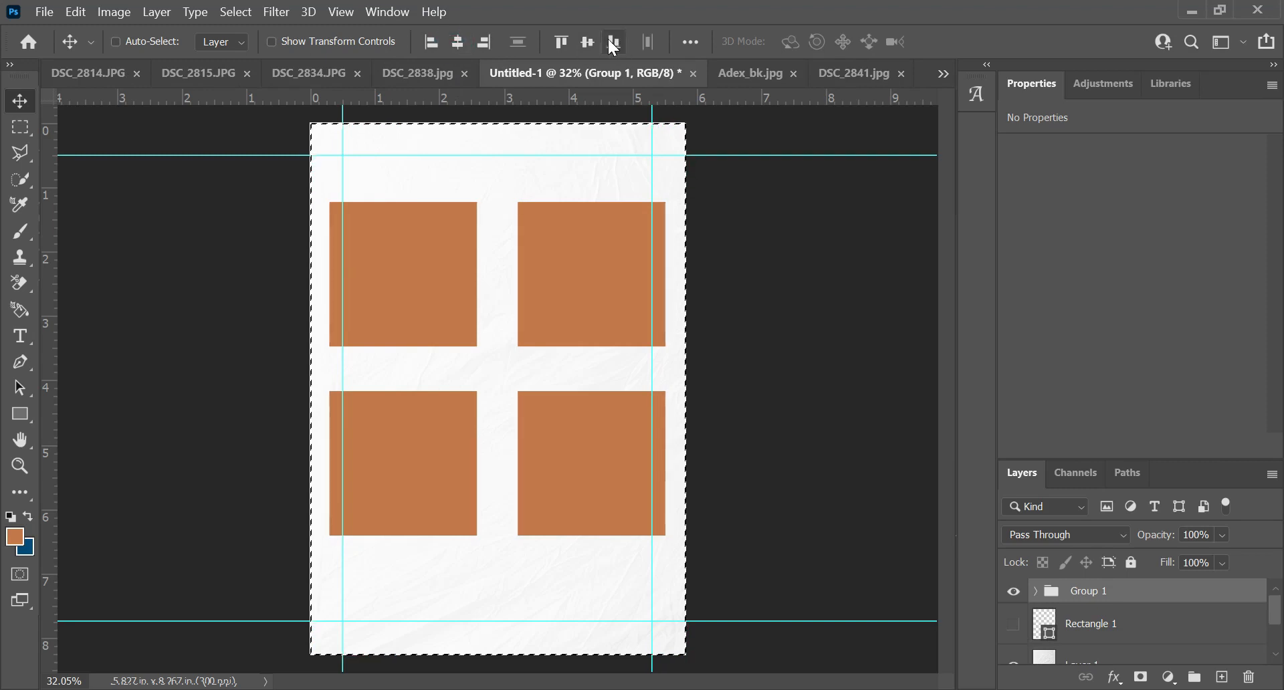
pyautogui.click(588, 43)
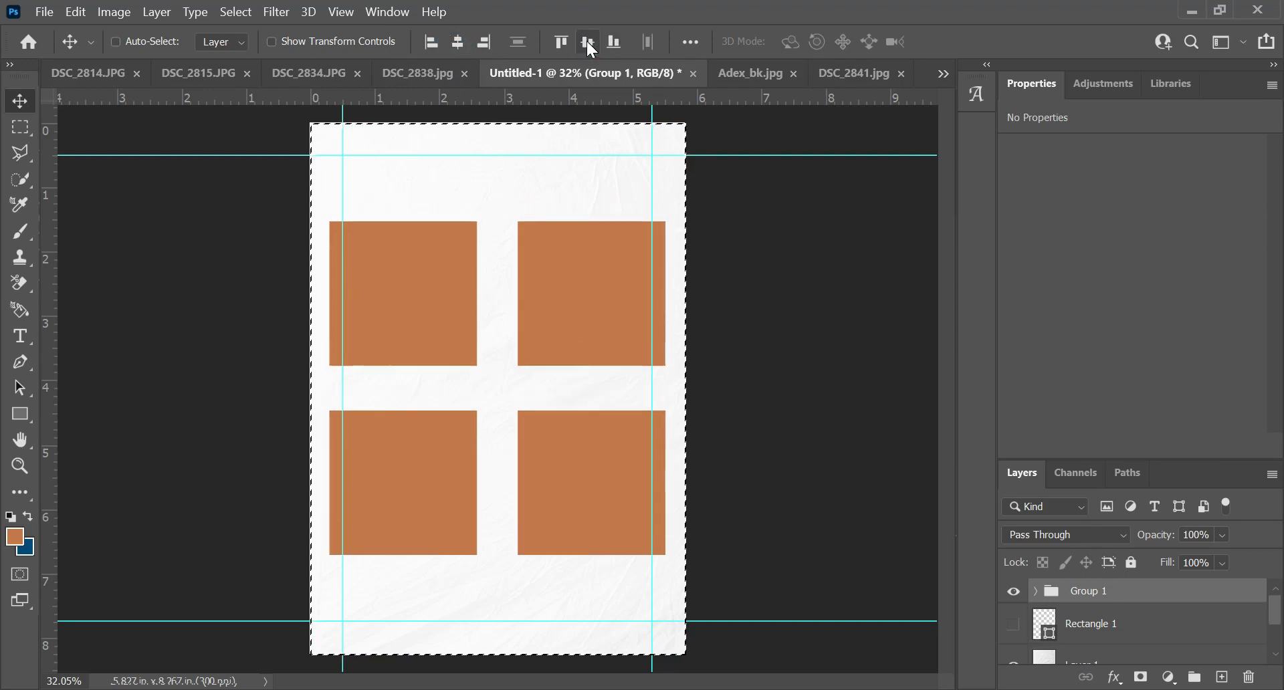
pyautogui.hotkey('ctrl', 'd')
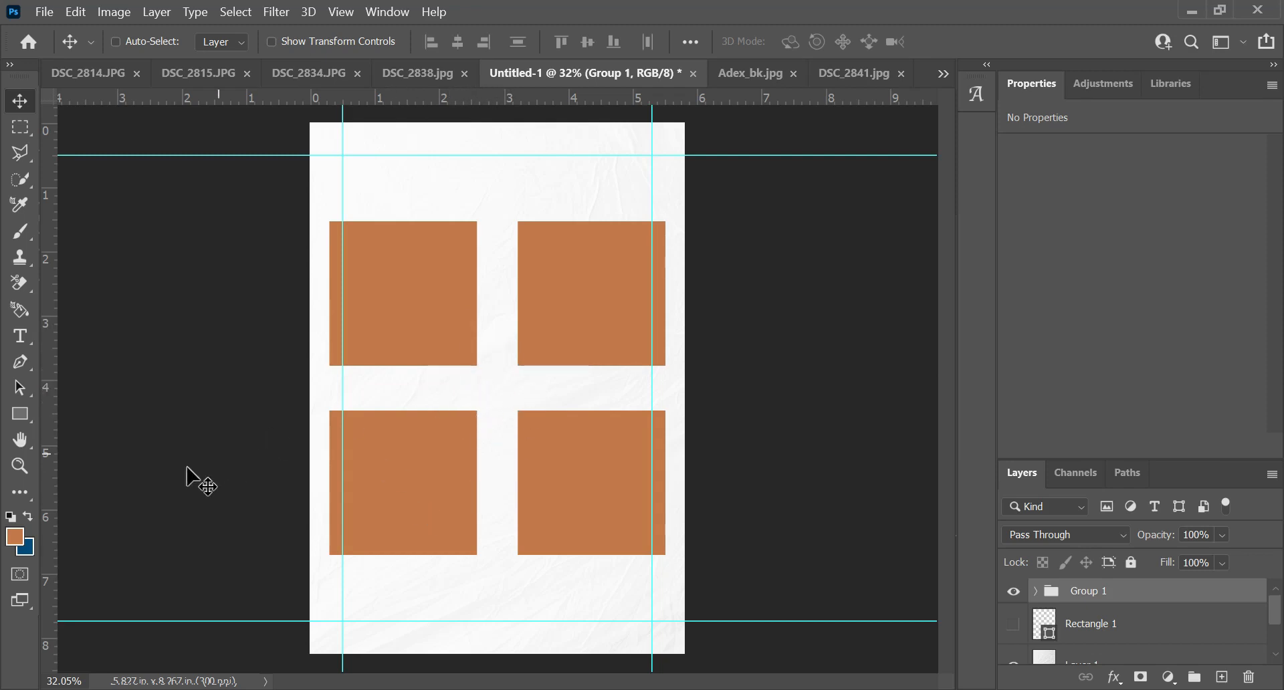
# Draw an orange circle about 474 px in diameter with the Ellipse tool and move it between the four rectangles.
pyautogui.click(20, 414)
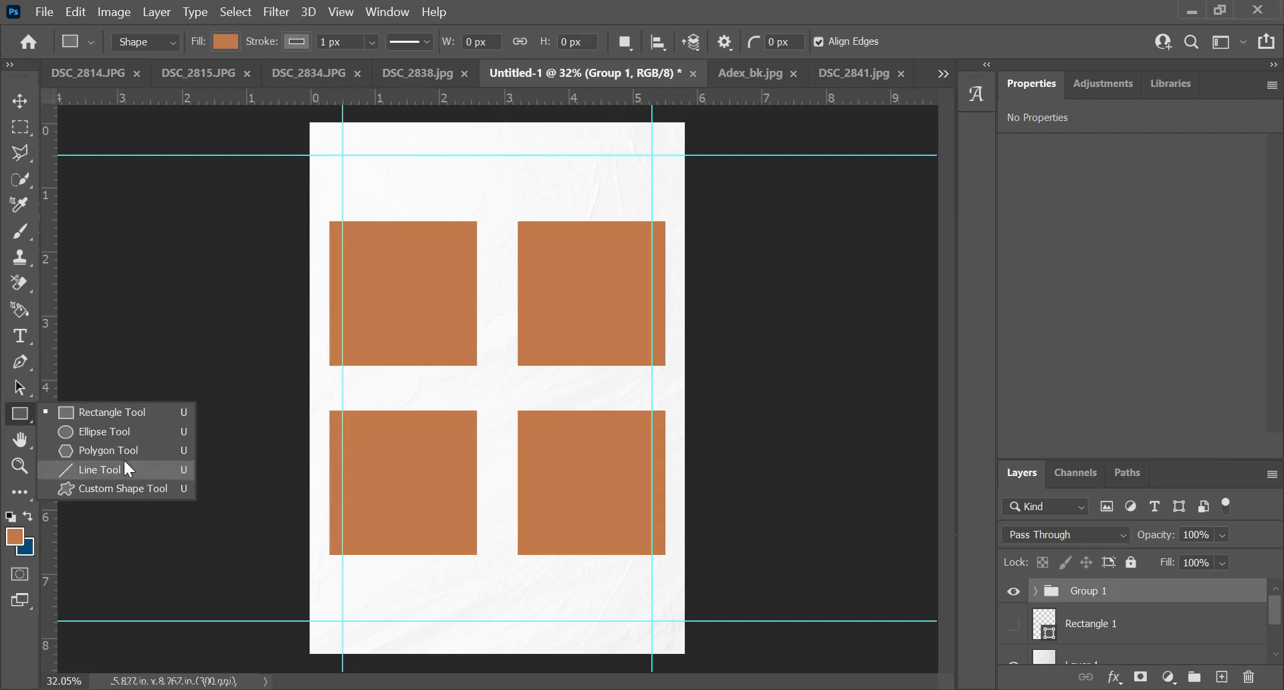
pyautogui.click(107, 430)
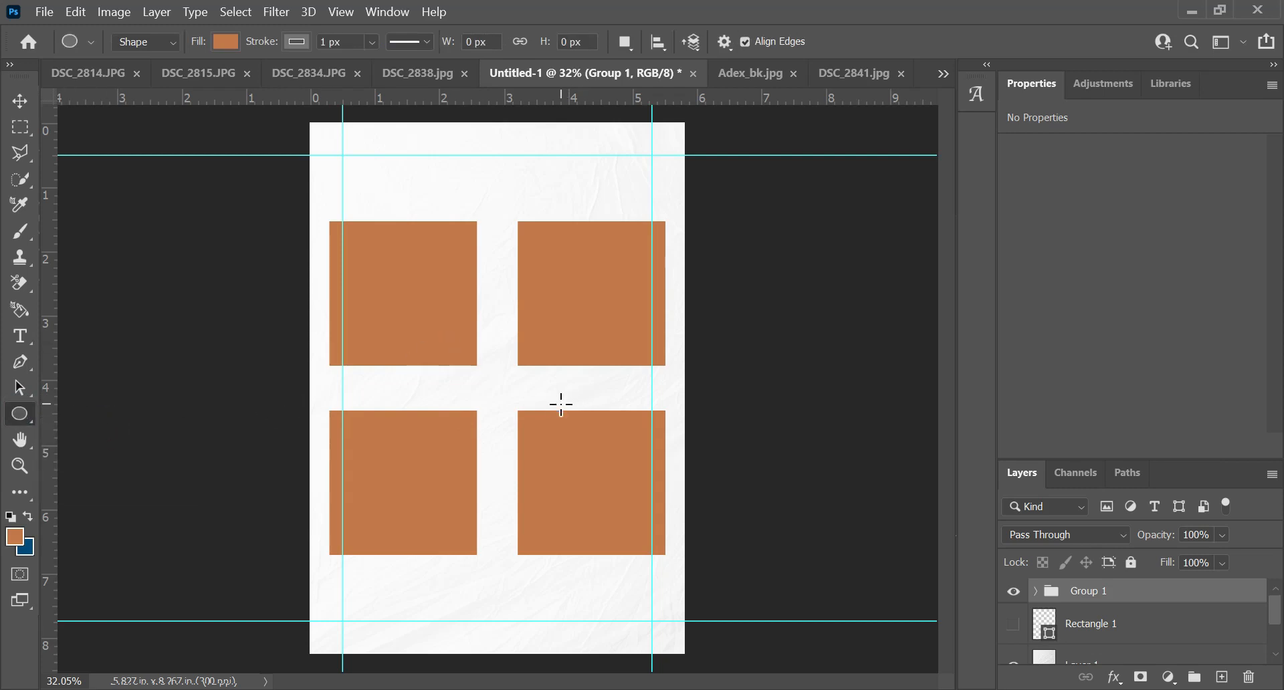
pyautogui.moveTo(488, 367); pyautogui.dragTo(557, 418)
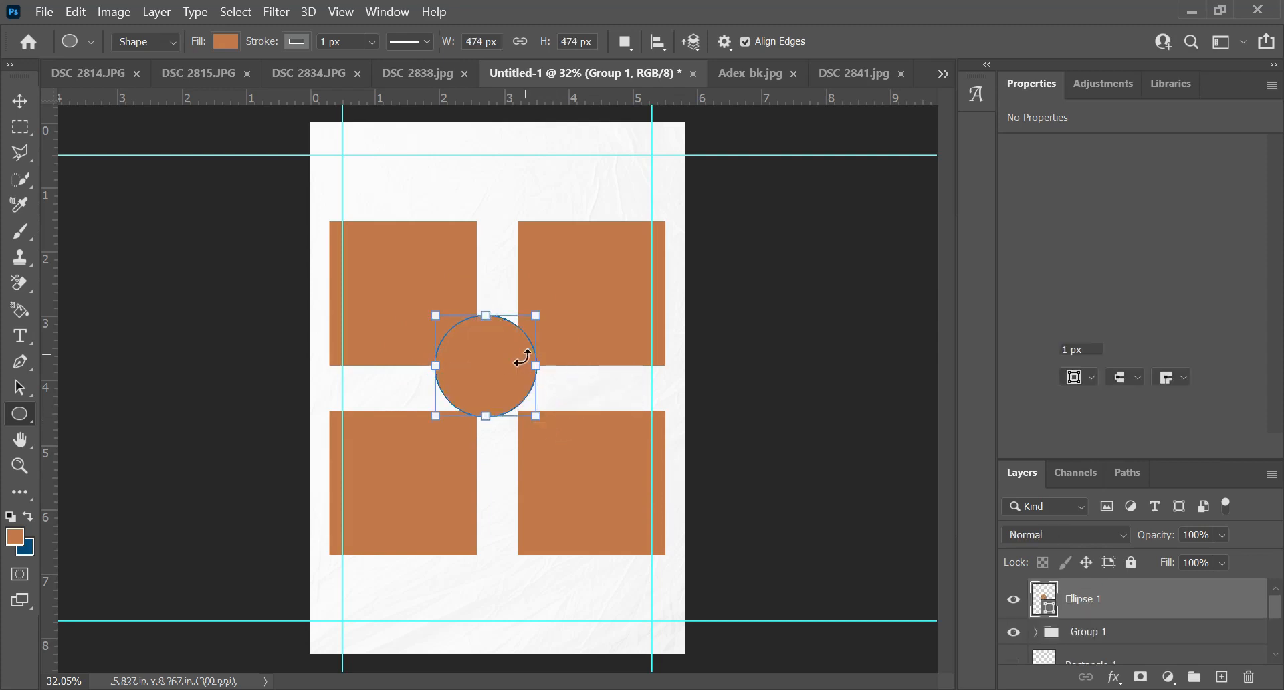
pyautogui.press('v')
pyautogui.moveTo(489, 379); pyautogui.dragTo(500, 390)
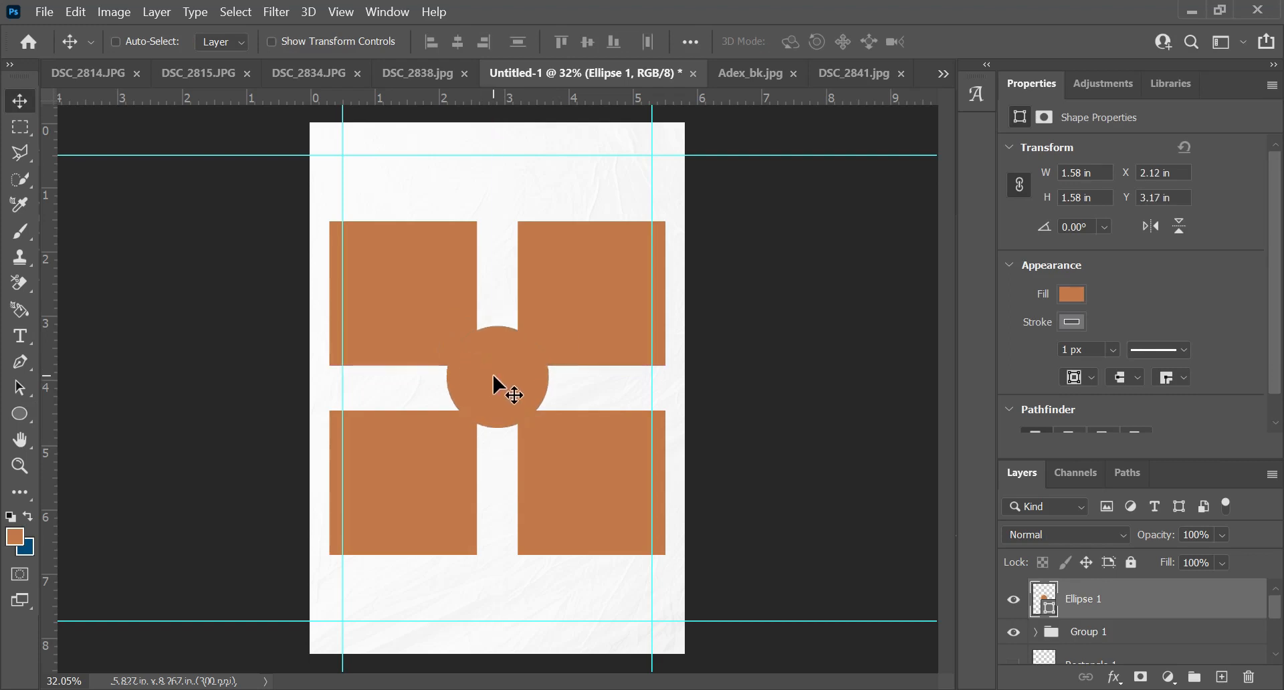
# Center the circle horizontally and vertically on the whole page and clear the selection.
pyautogui.hotkey('ctrl', 'a')
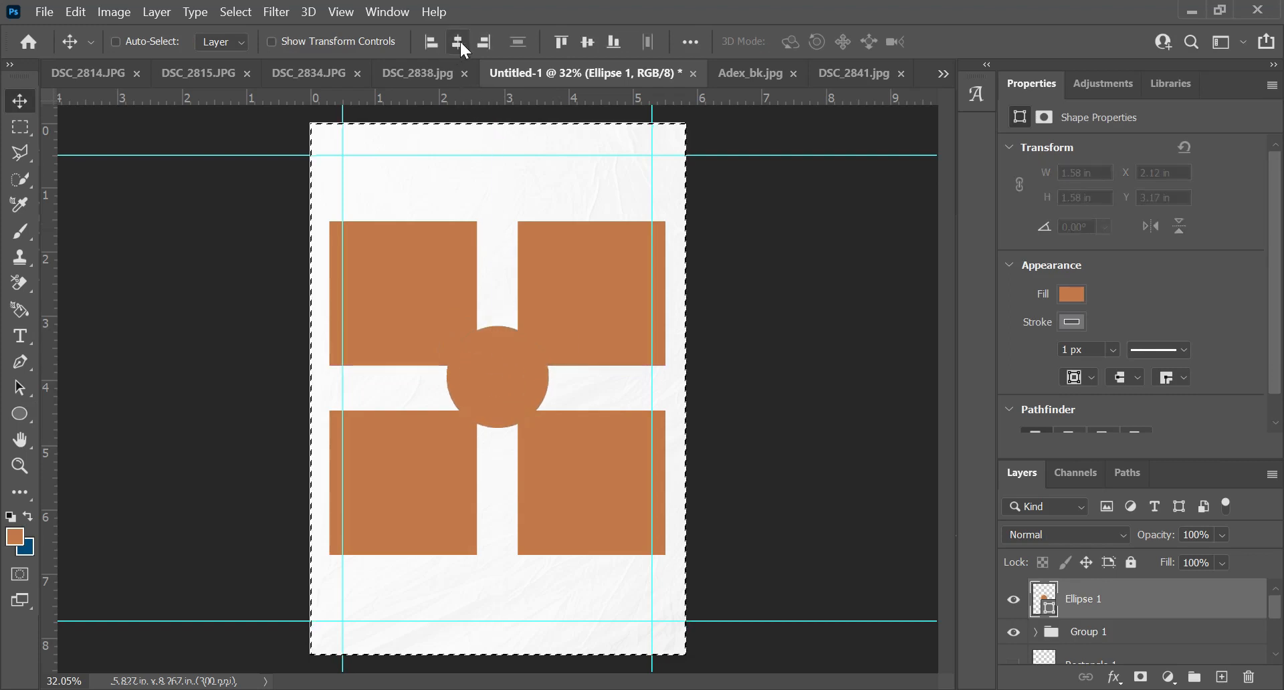
pyautogui.click(583, 42)
pyautogui.press('ctrl')
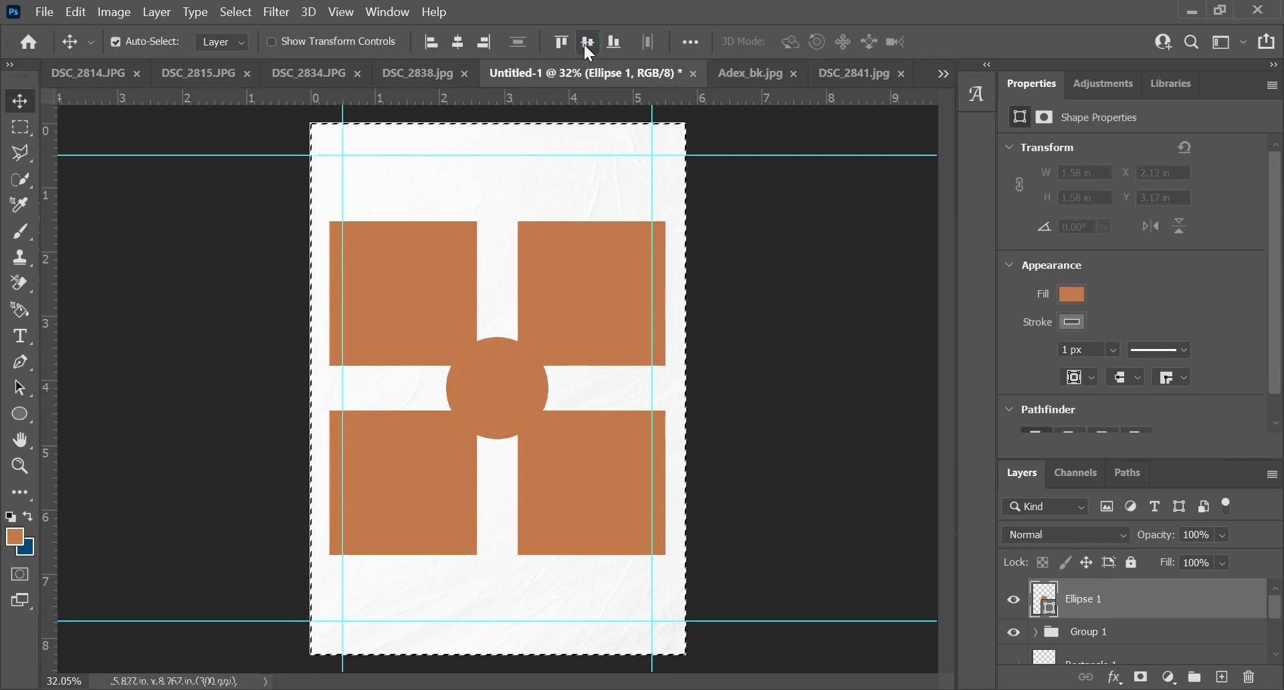
# Remove the stroke from the central circle and return to the Move tool.
pyautogui.scroll(4, 482, 353)
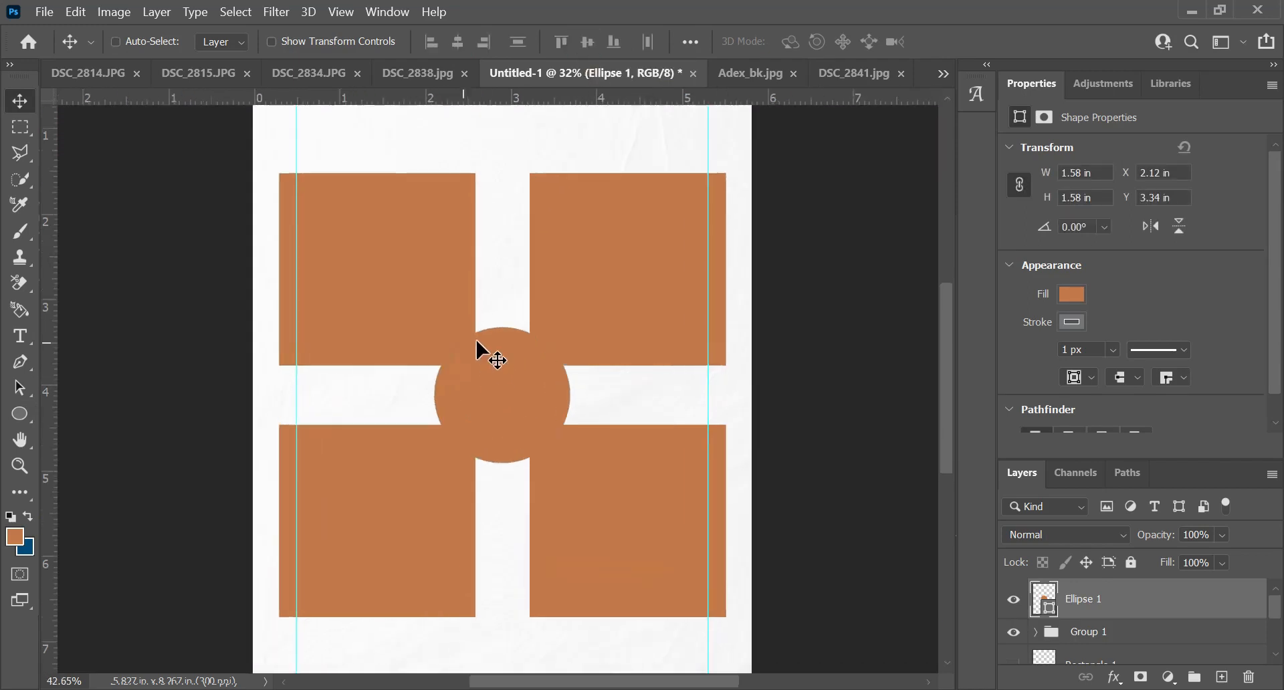
pyautogui.scroll(2, 473, 331)
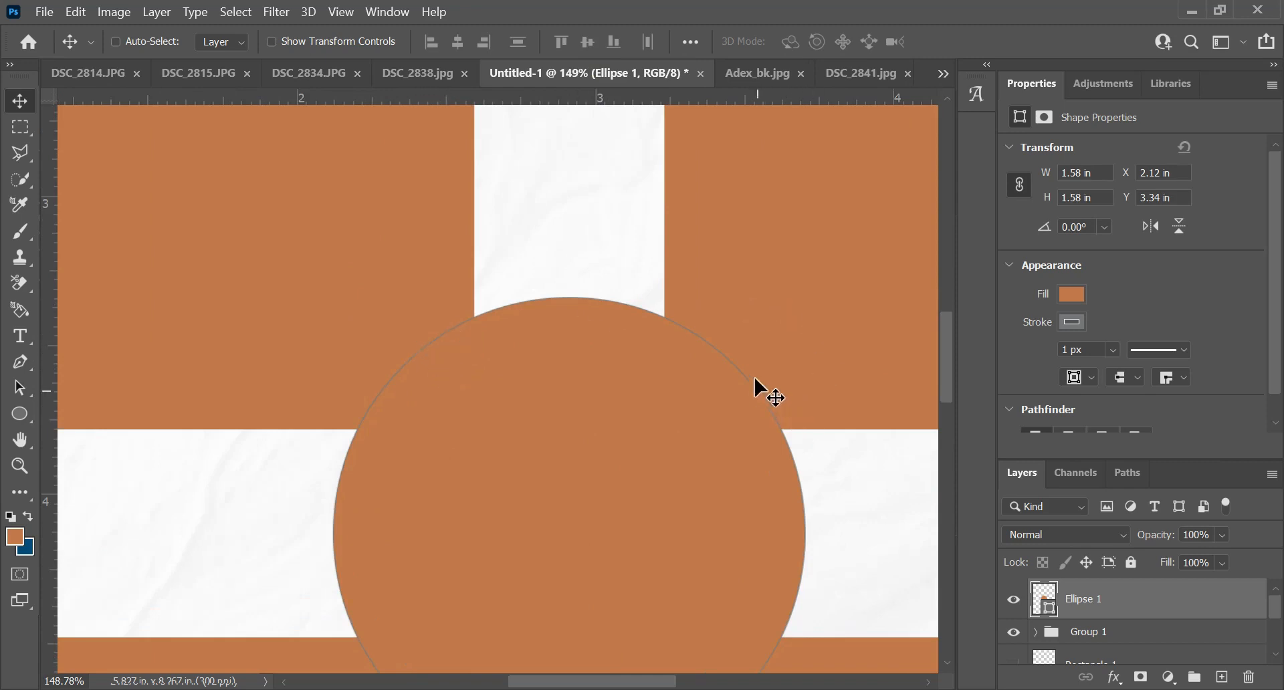
pyautogui.press('u')
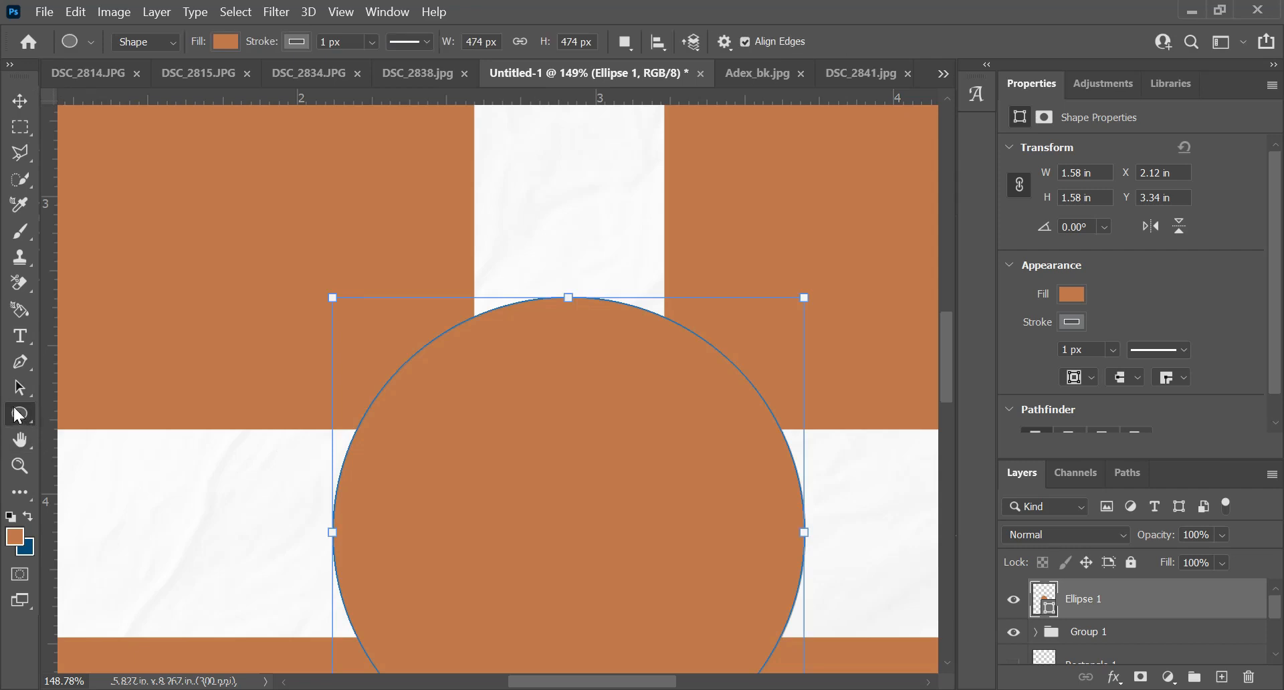
pyautogui.click(298, 42)
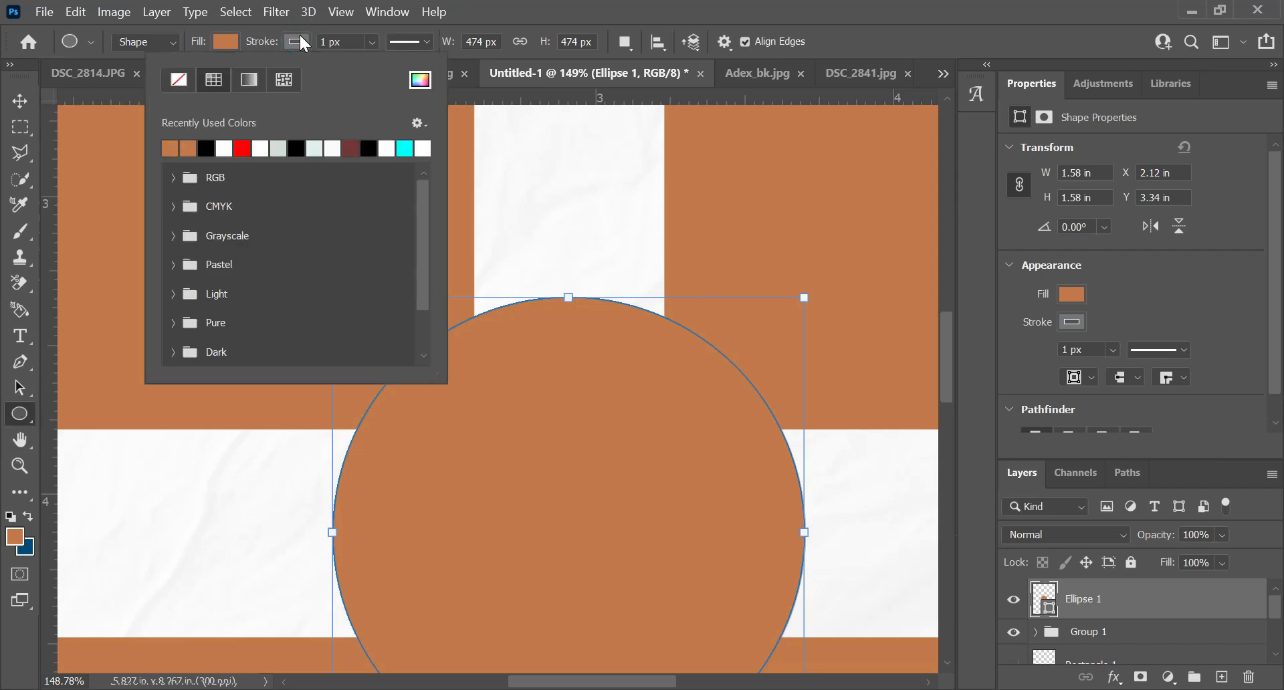
pyautogui.click(176, 79)
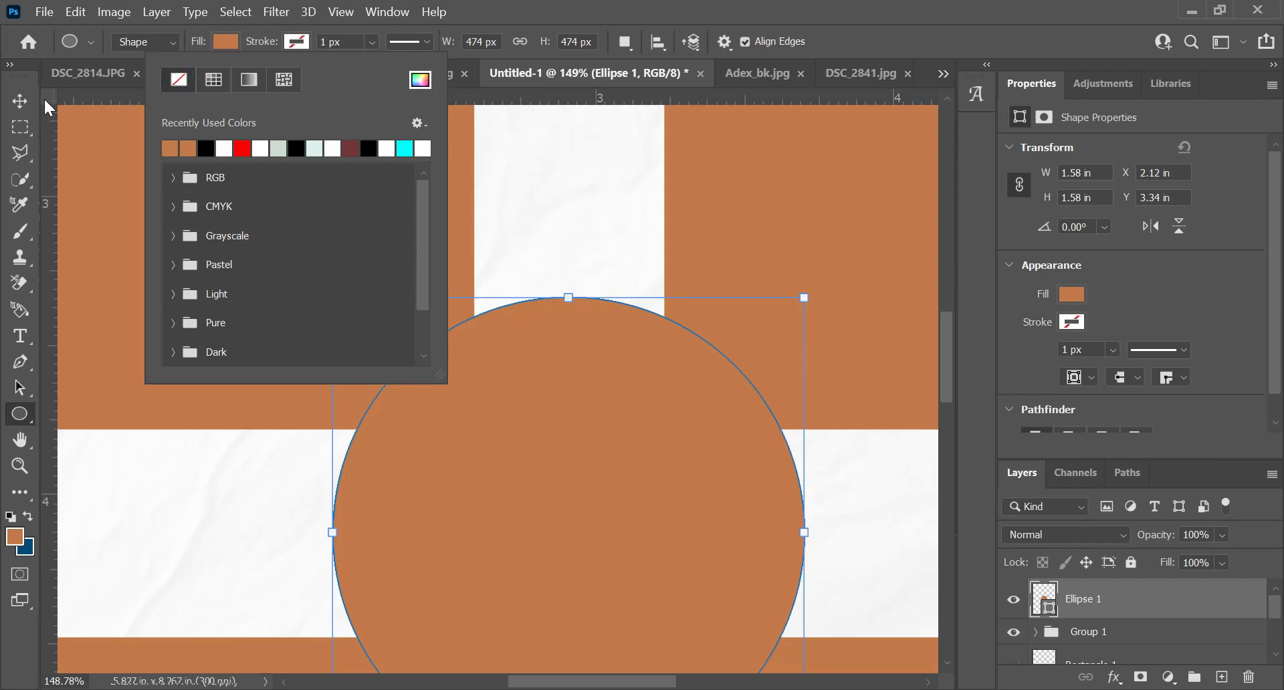
pyautogui.click(20, 101)
pyautogui.scroll(-10, 488, 335)
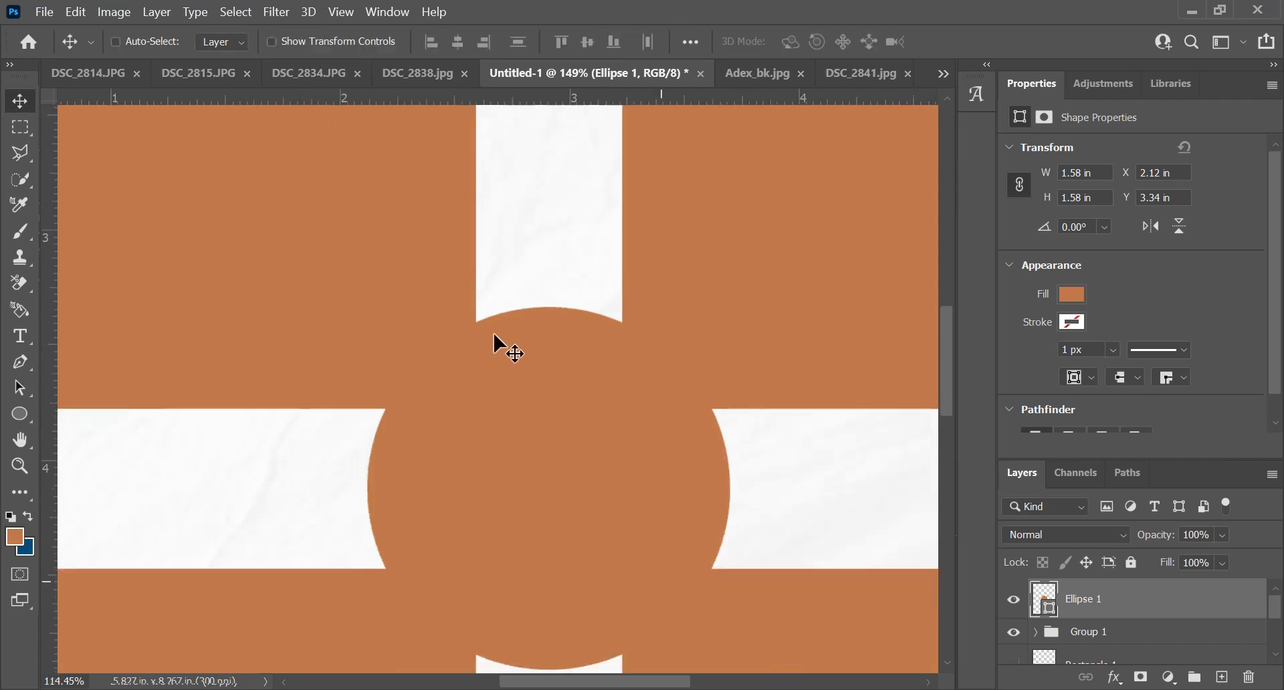
pyautogui.scroll(-1, 442, 340)
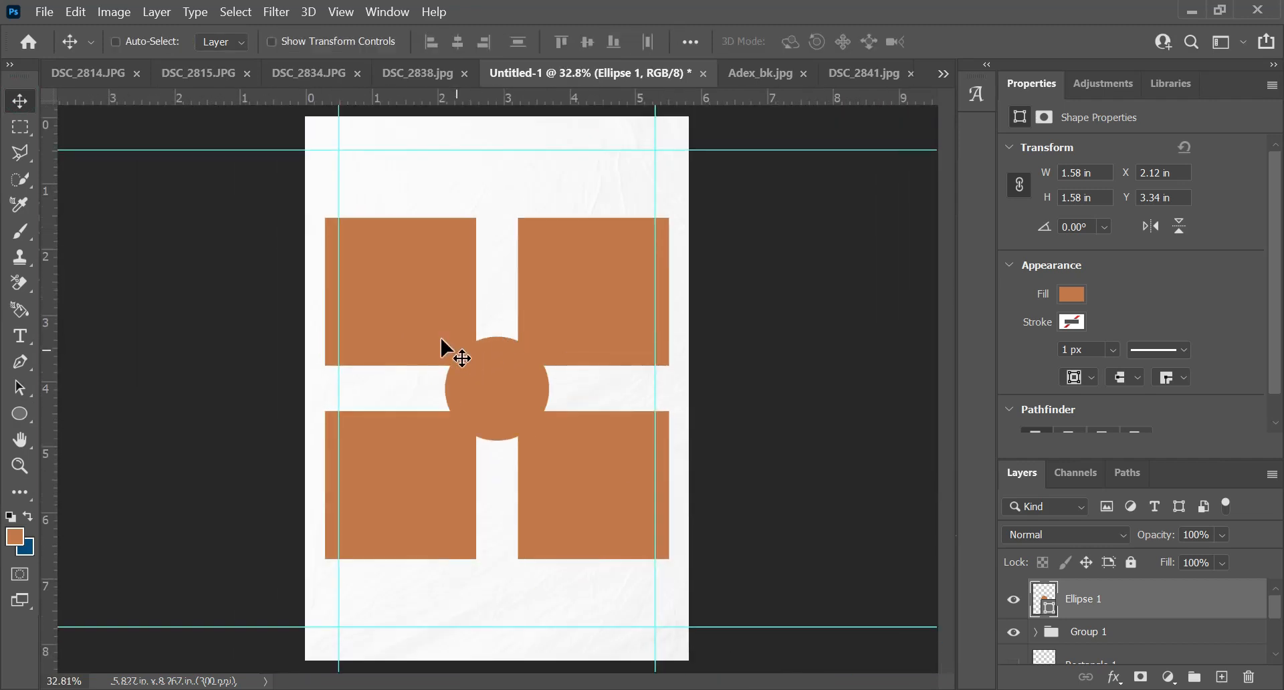
# Turn on layer auto-select for the Move tool and select the page's upper-left rectangle.
pyautogui.click(445, 323)
pyautogui.click(115, 42)
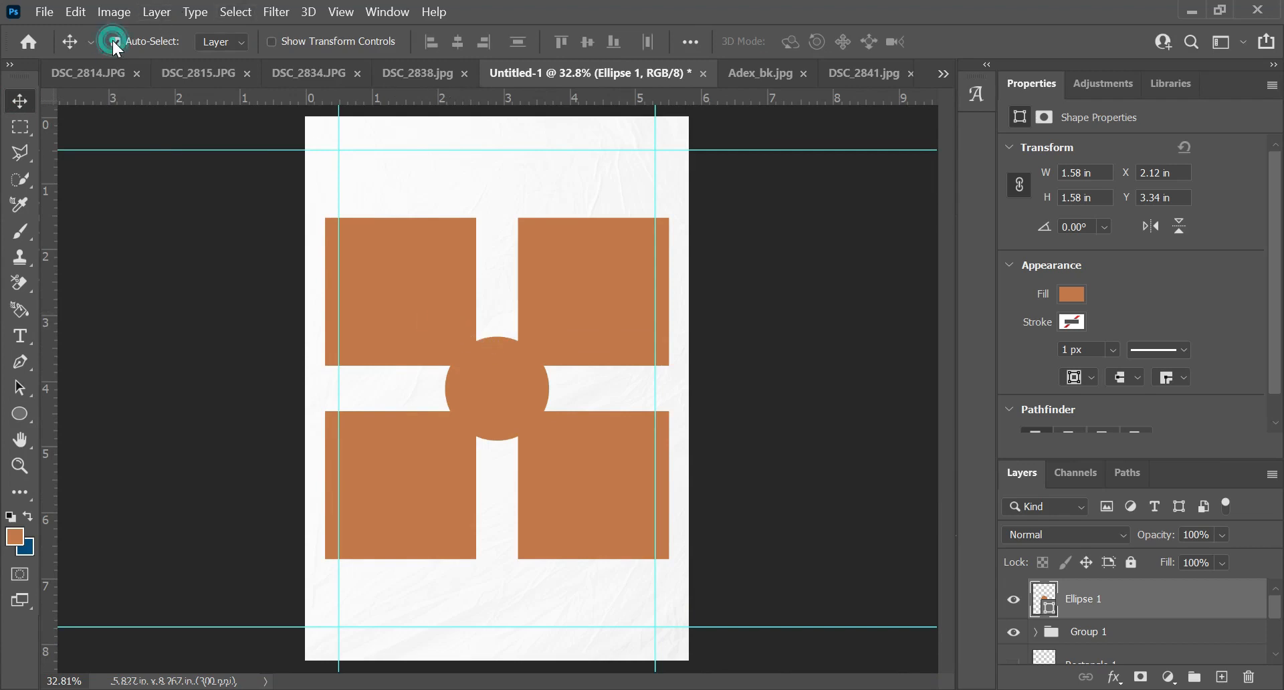
pyautogui.click(447, 327)
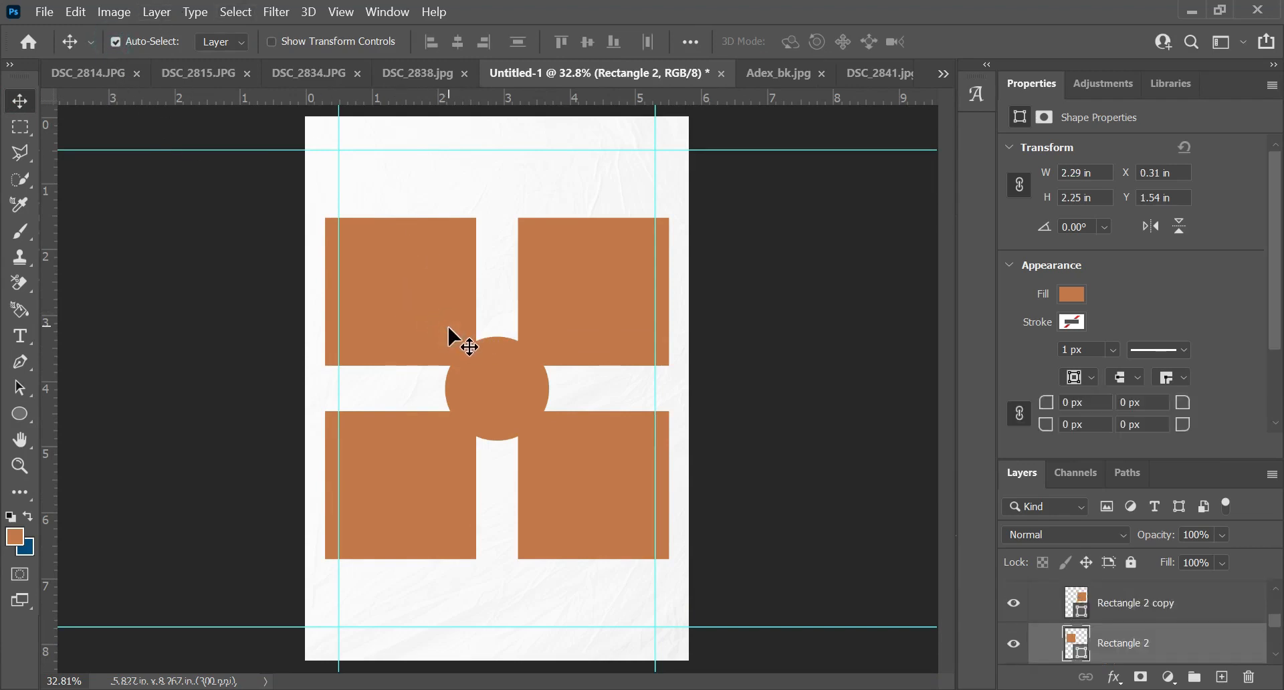
pyautogui.scroll(4, 447, 323)
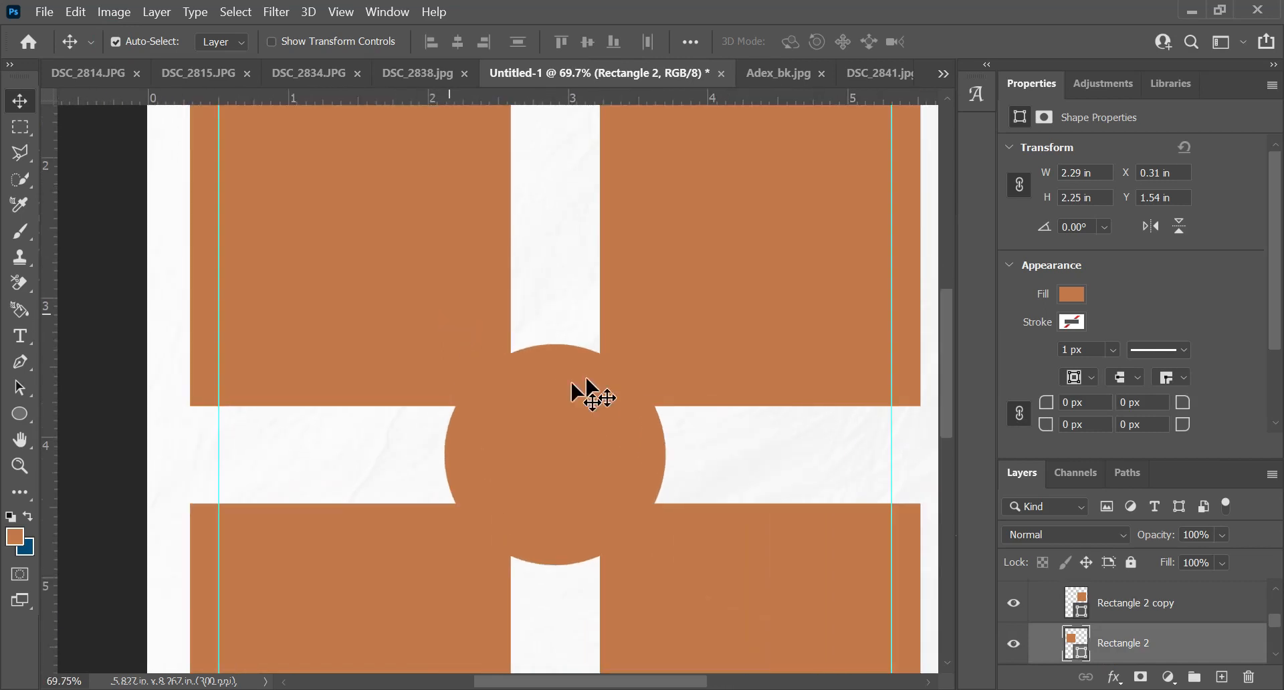
# Round the lower-right corner of the upper-left rectangle to a radius of about 0.87 in, following the central circle.
pyautogui.press('u')
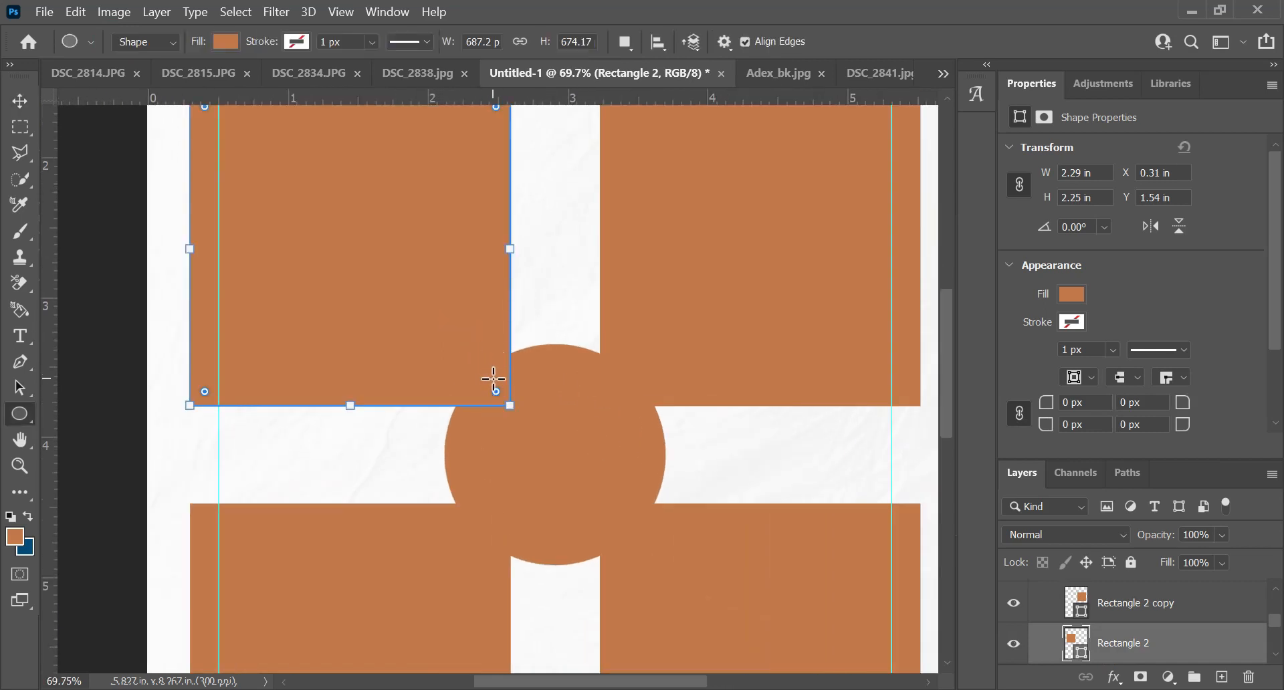
pyautogui.moveTo(496, 391); pyautogui.dragTo(411, 285)
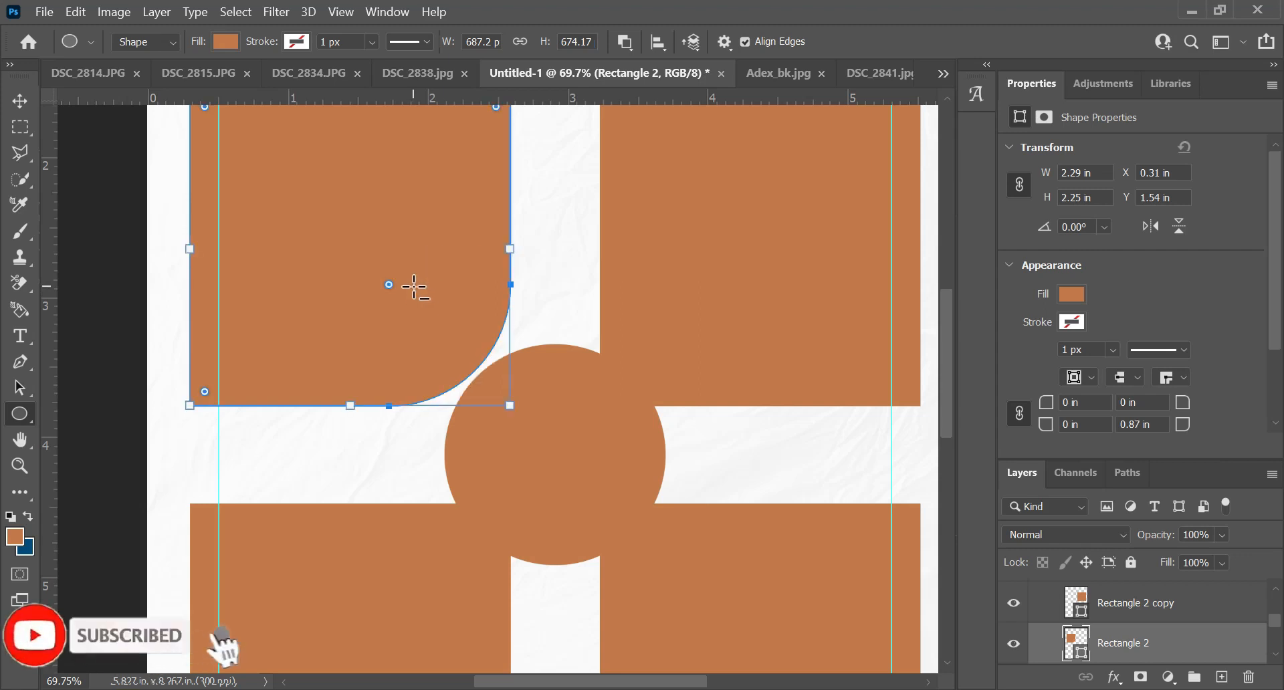
pyautogui.scroll(3, 546, 350)
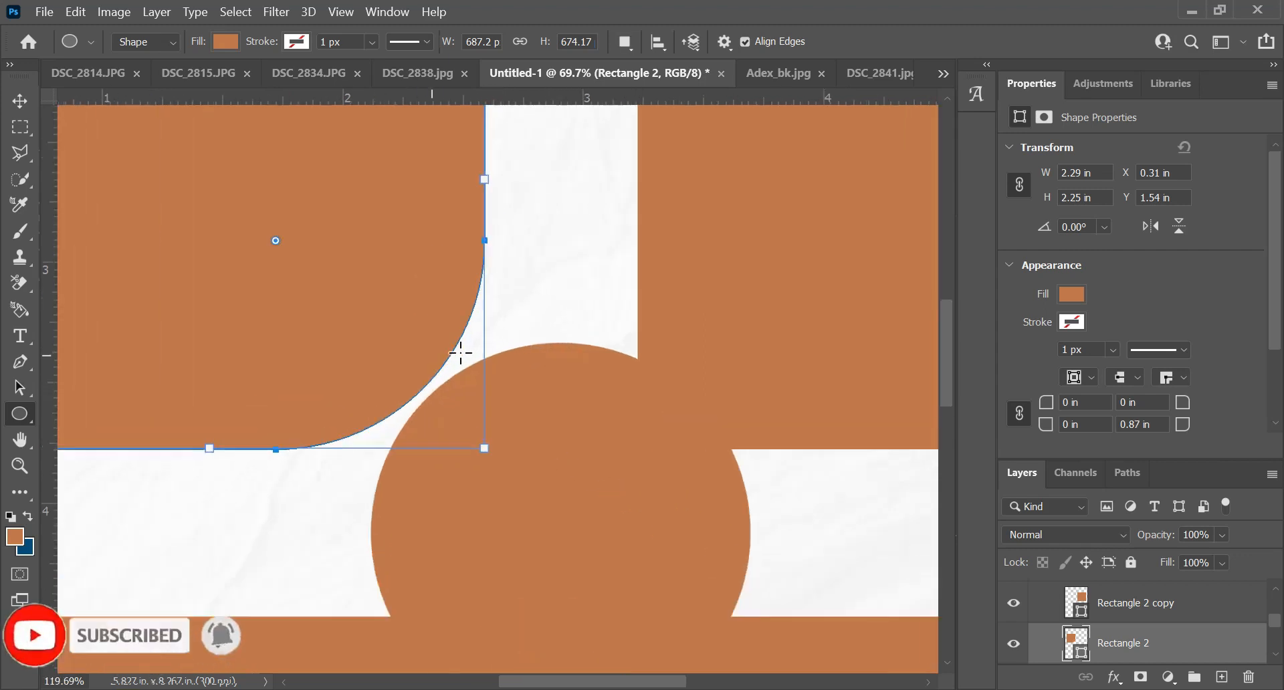
pyautogui.scroll(-5, 463, 342)
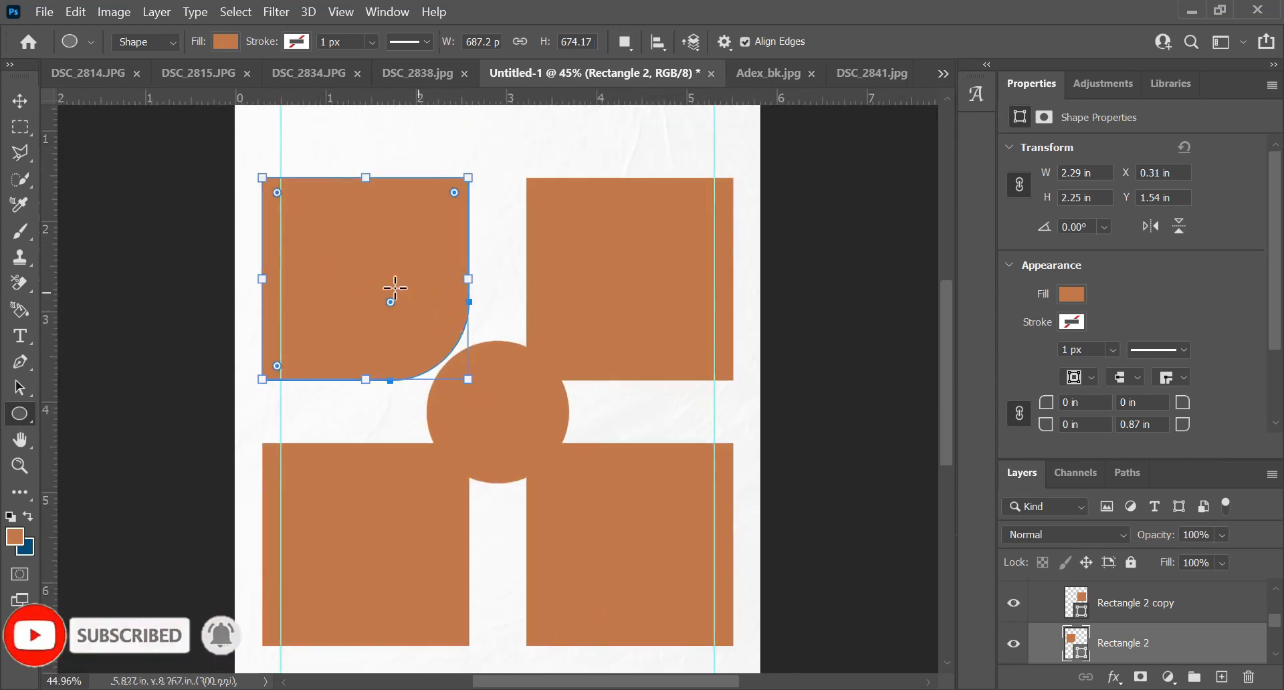
pyautogui.click(19, 99)
pyautogui.scroll(2, 337, 235)
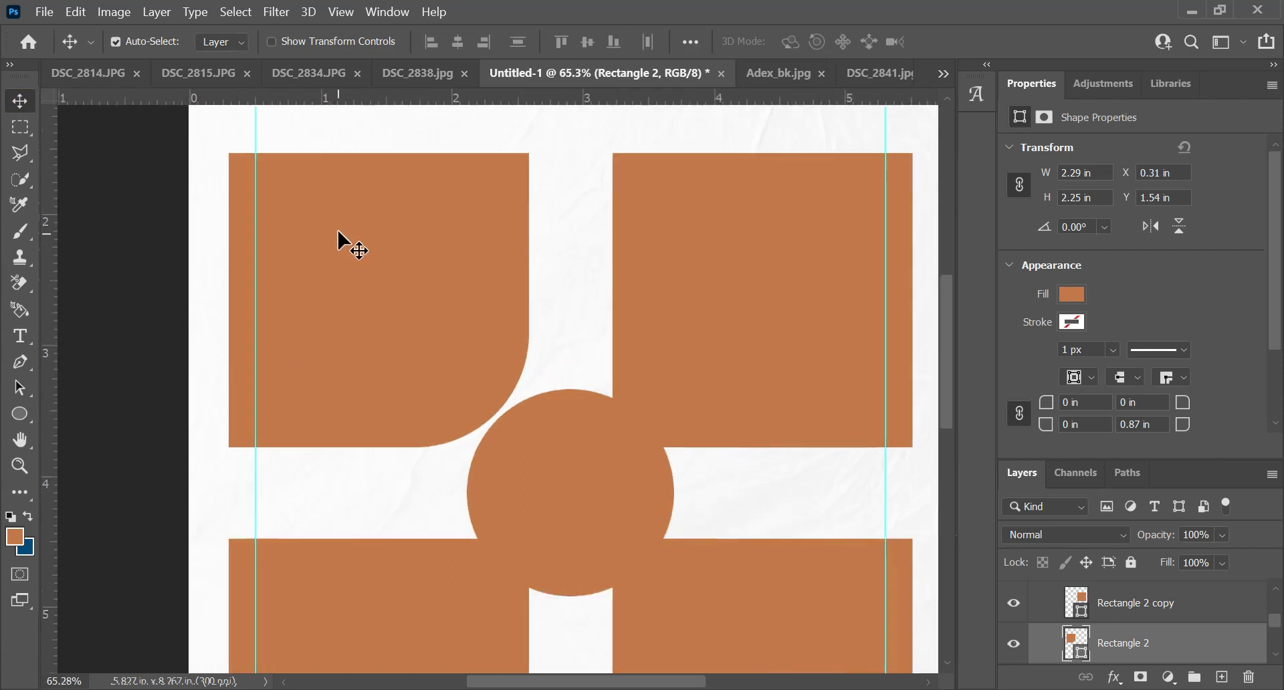
pyautogui.press('u')
pyautogui.scroll(4, 408, 322)
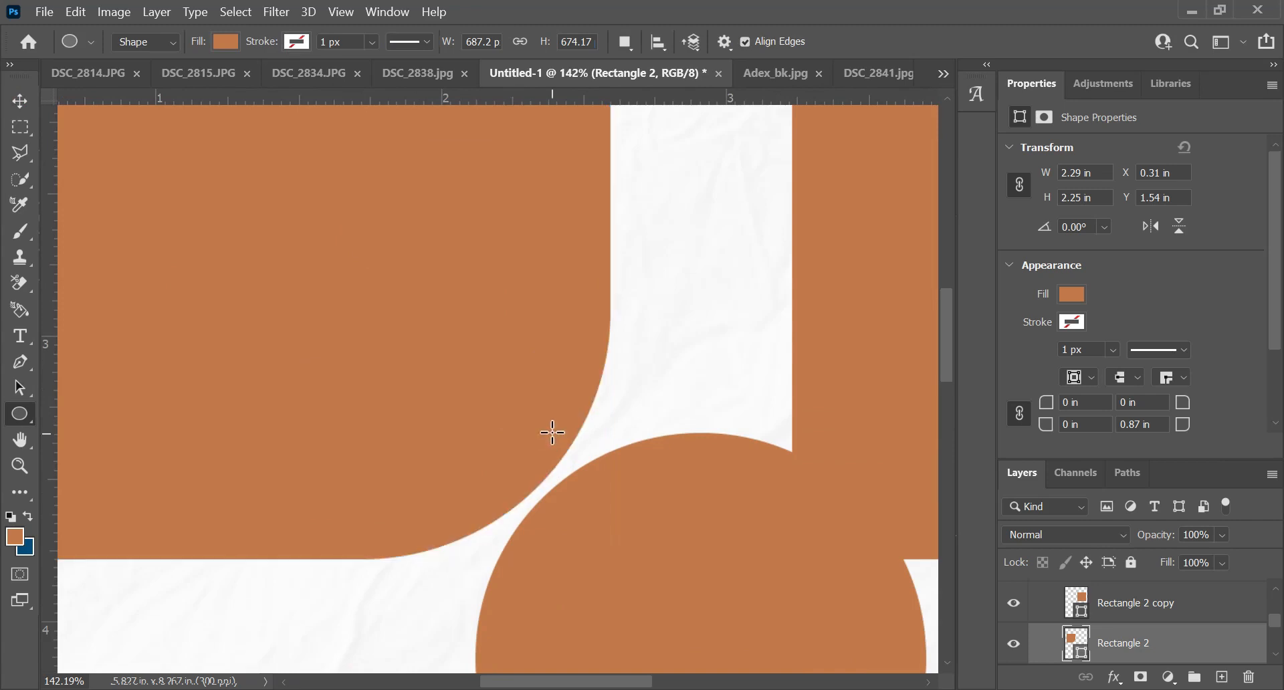
pyautogui.scroll(-5, 559, 406)
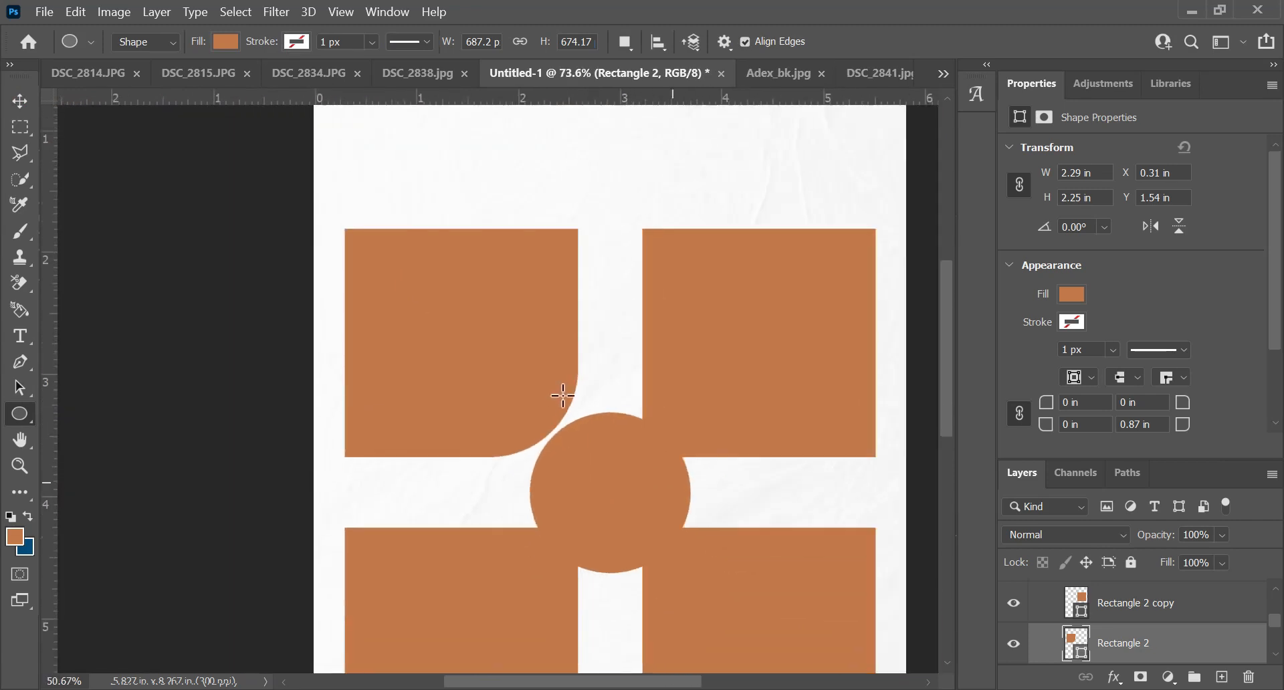
pyautogui.scroll(4, 455, 394)
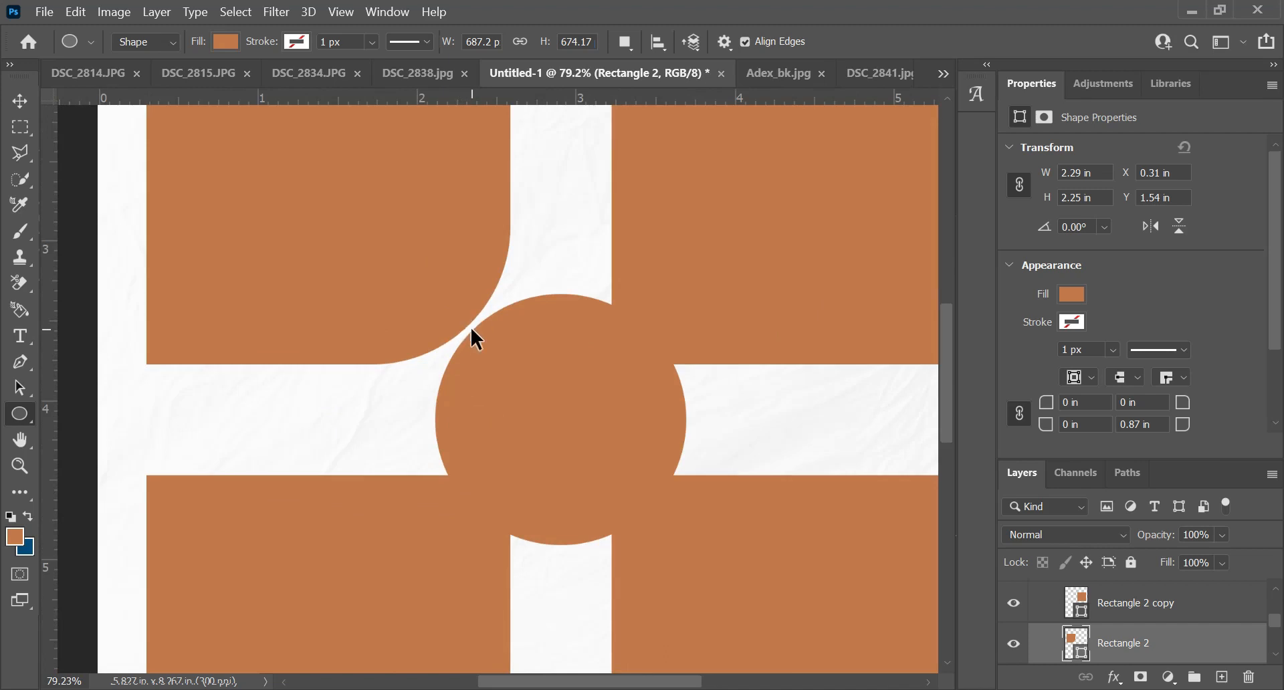
pyautogui.hotkey('ctrl', 't')
pyautogui.scroll(1, 476, 311)
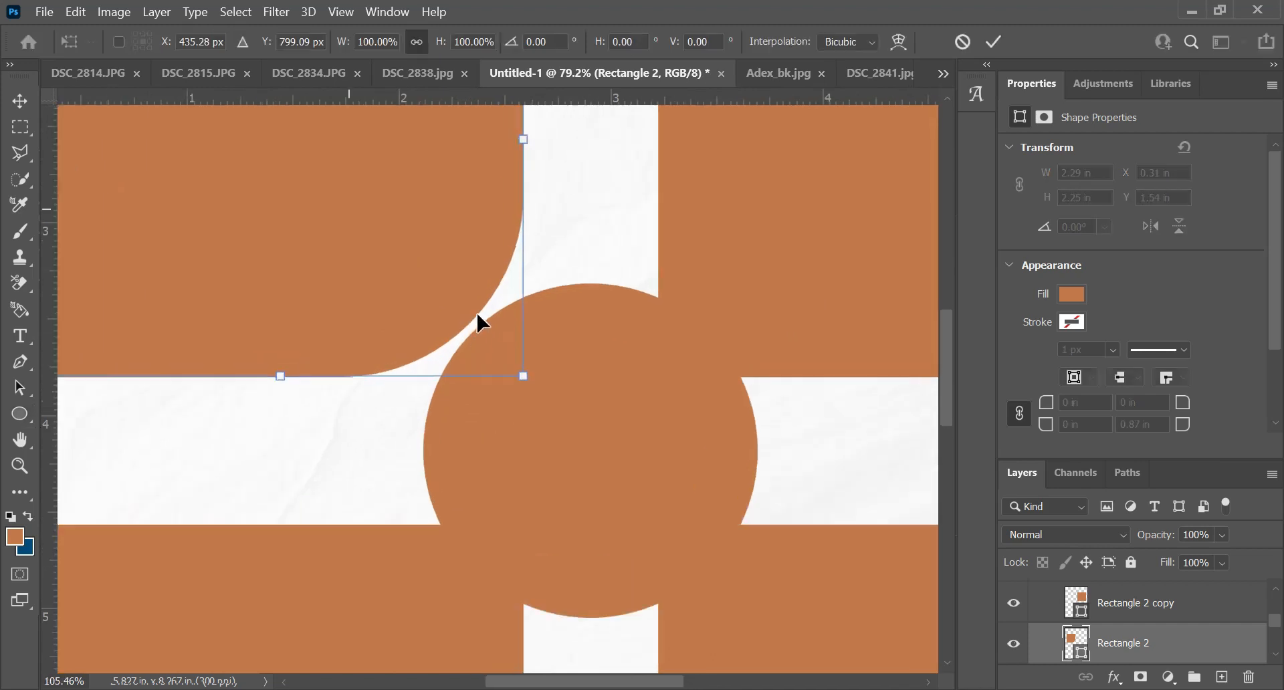
pyautogui.click(963, 41)
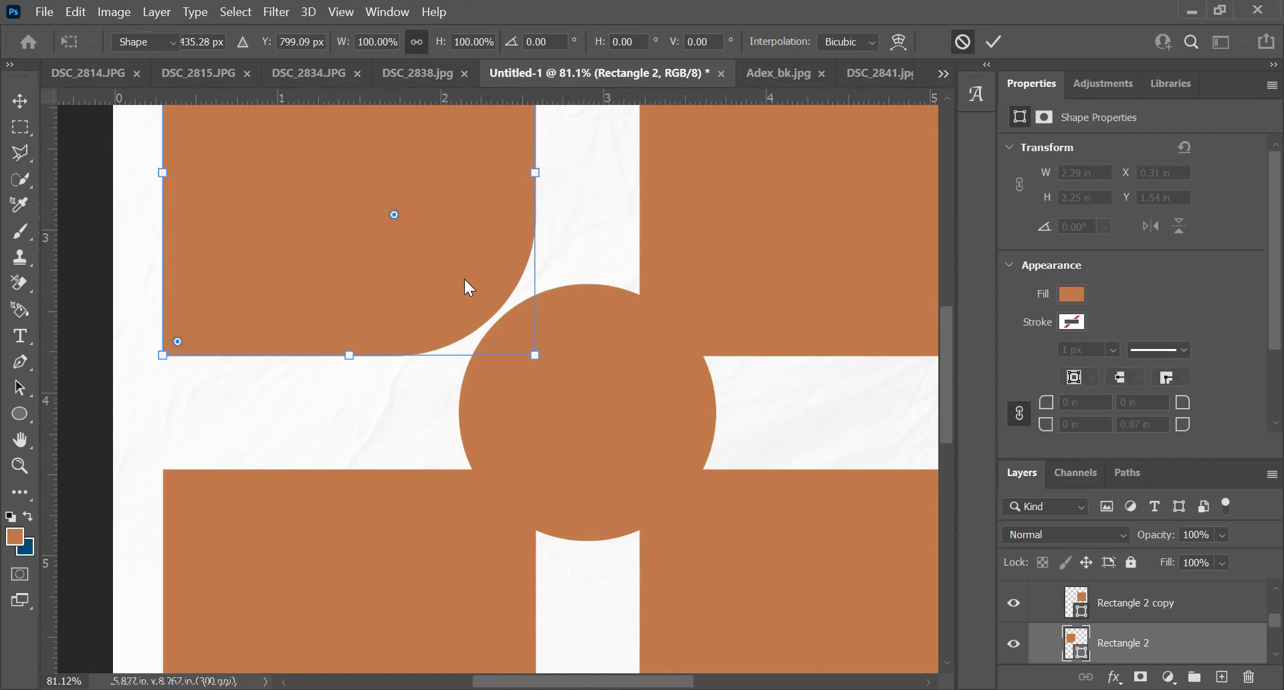
# Enlarge the upper-left rectangle's lower-right corner radius to about 0.96 in and dismiss the accidental ellipse creation.
pyautogui.scroll(-3, 461, 302)
pyautogui.scroll(3, 435, 287)
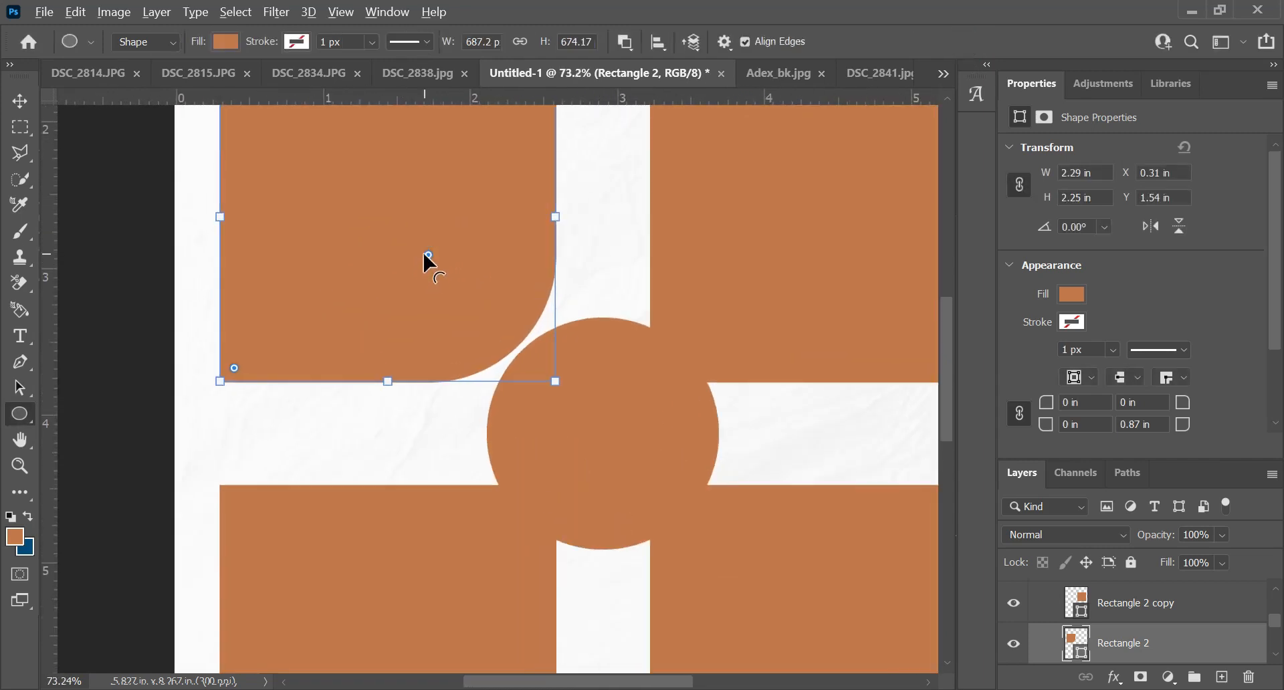
pyautogui.moveTo(425, 255)
pyautogui.mouseDown()
pyautogui.moveTo(430, 267)
pyautogui.moveTo(417, 243)
pyautogui.mouseUp()
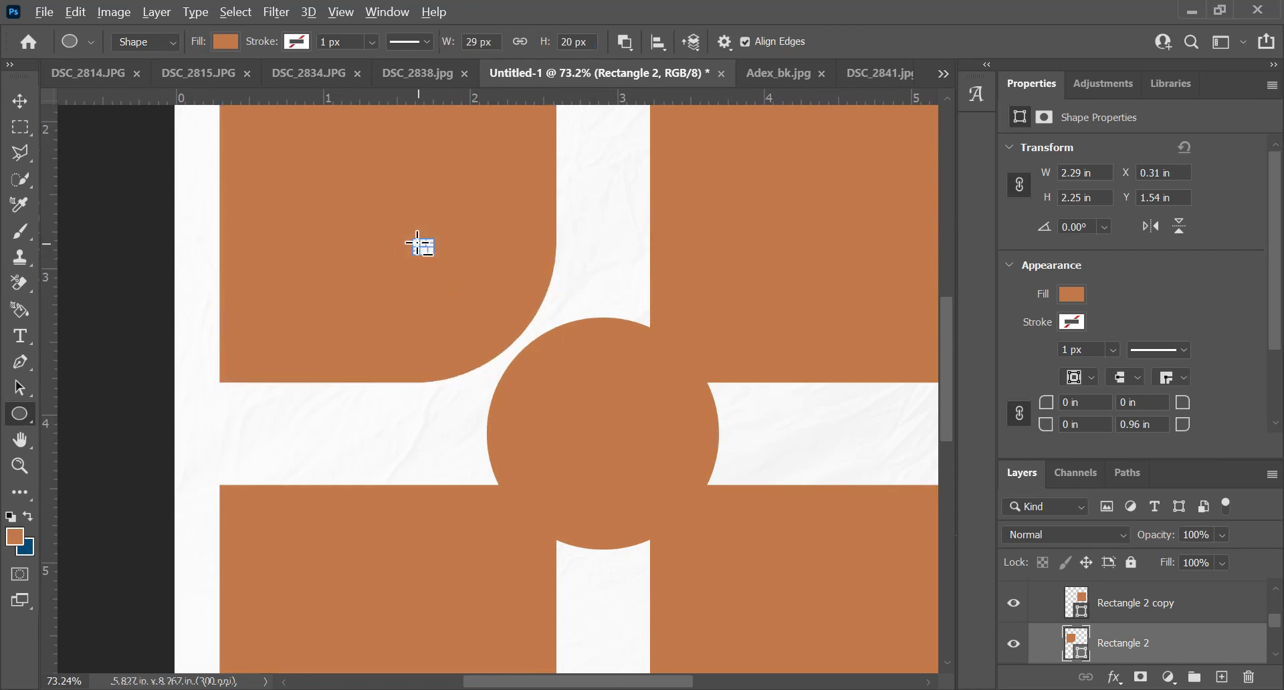
pyautogui.click(511, 230)
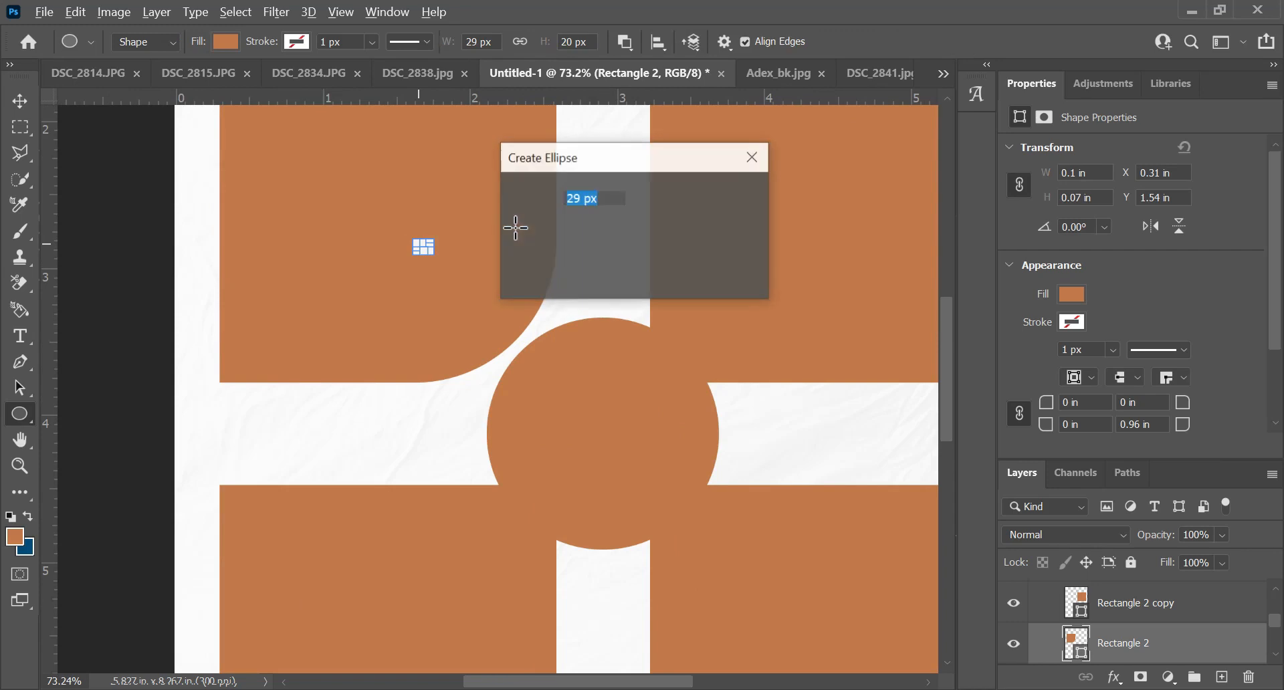
pyautogui.click(753, 157)
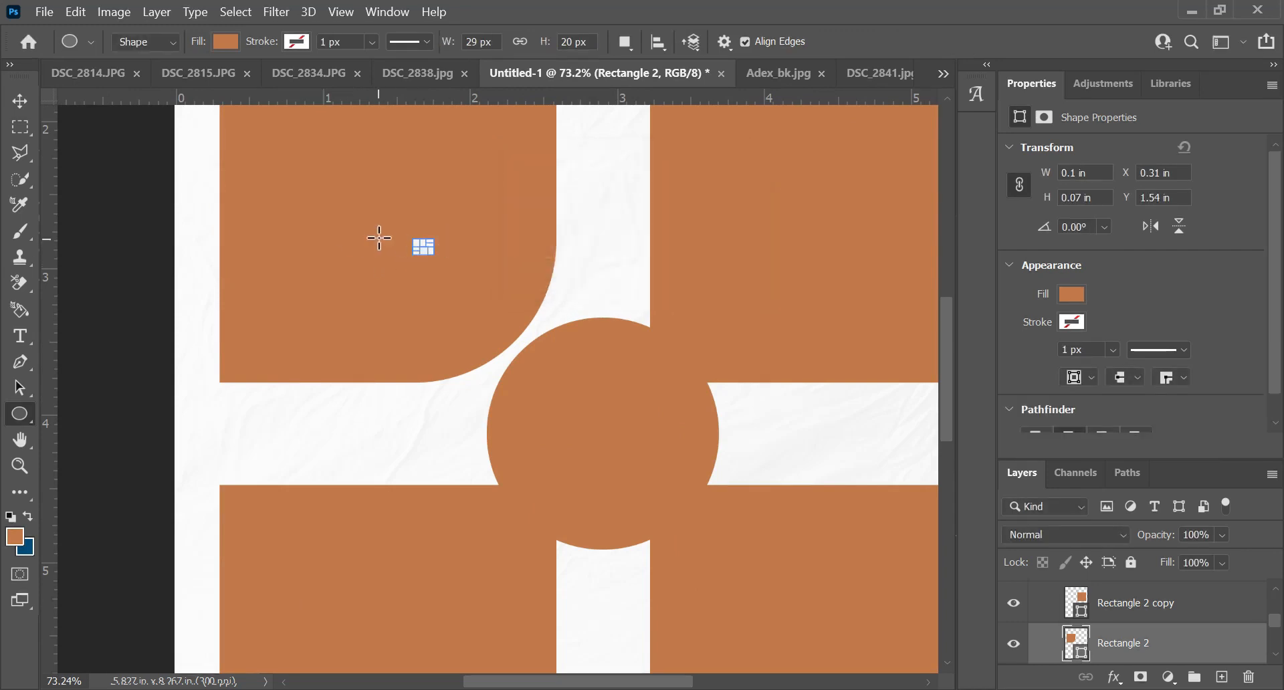
# Reselect the upper-left rectangle, enlarge its lower-right corner radius to about 1.11 in and return to the Move tool.
pyautogui.keyDown('ctrl'); pyautogui.click(380, 235); pyautogui.keyUp('ctrl')
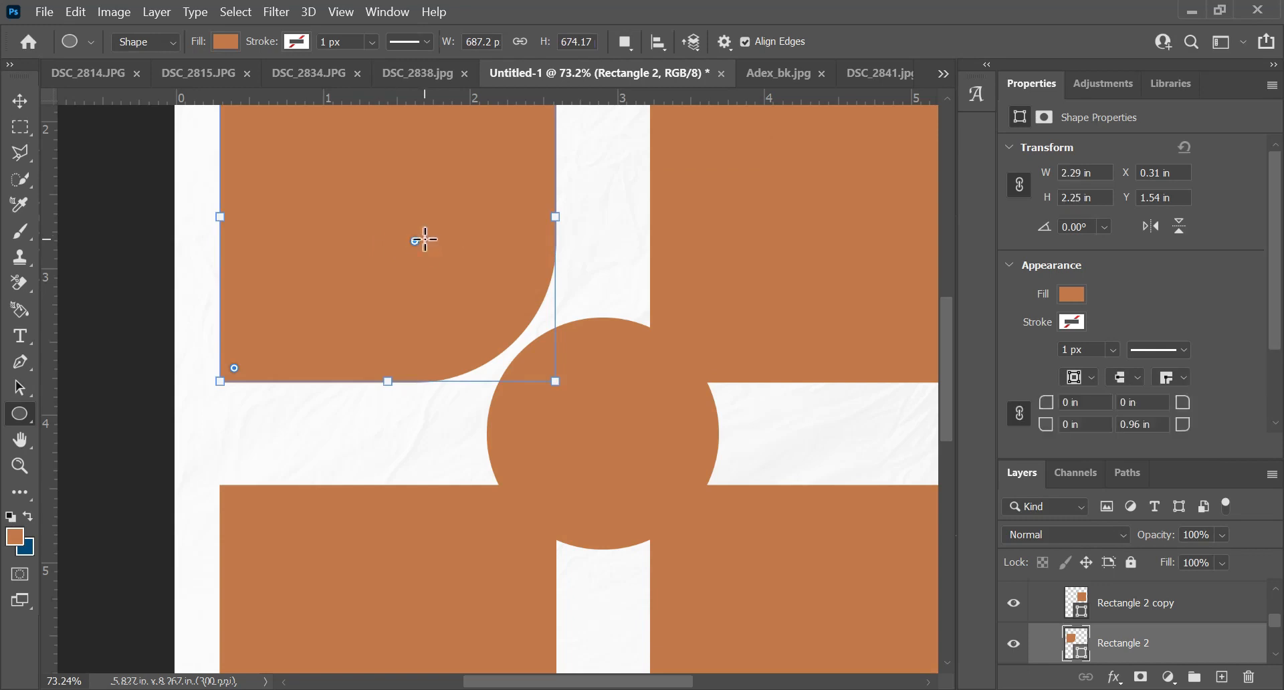
pyautogui.scroll(1, 420, 242)
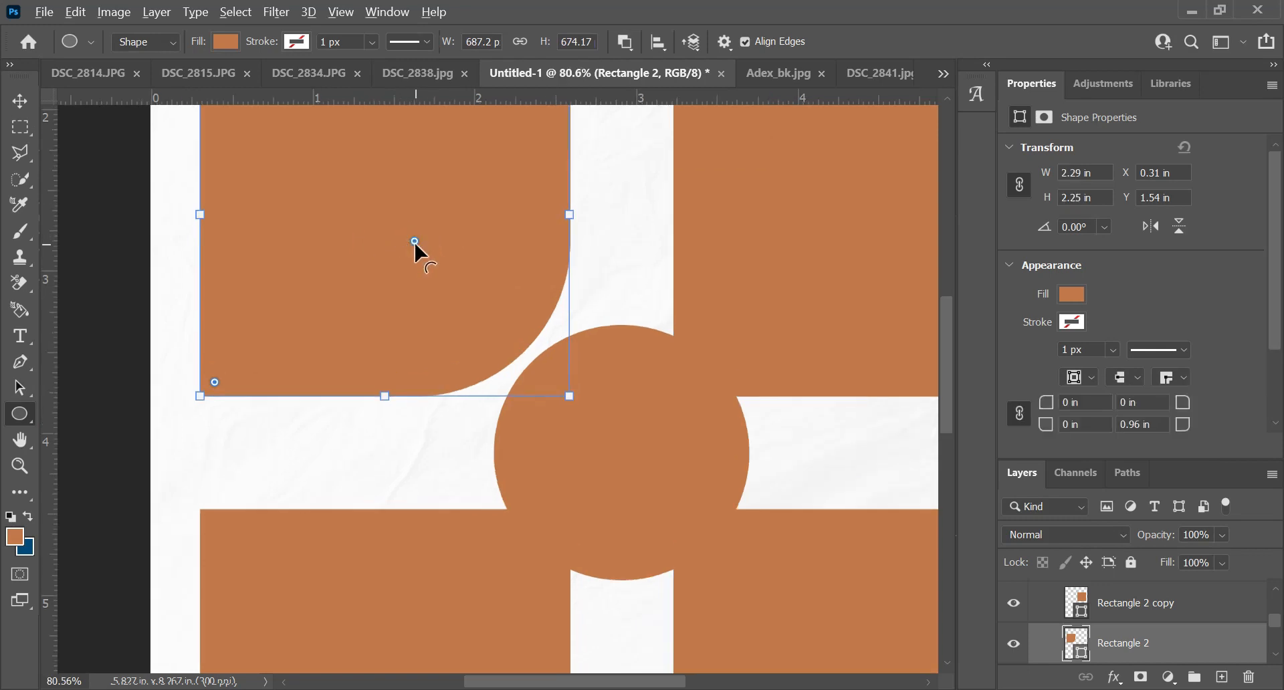
pyautogui.moveTo(415, 241); pyautogui.dragTo(390, 216)
pyautogui.scroll(-4, 622, 442)
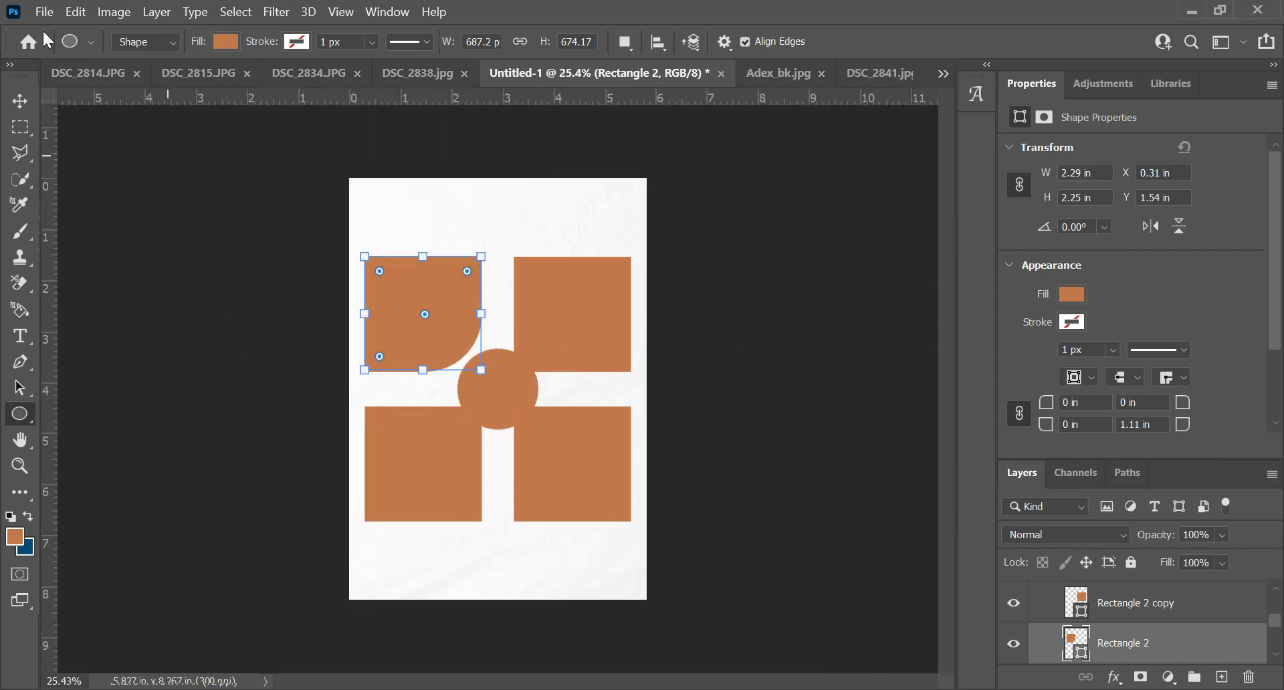
pyautogui.click(18, 101)
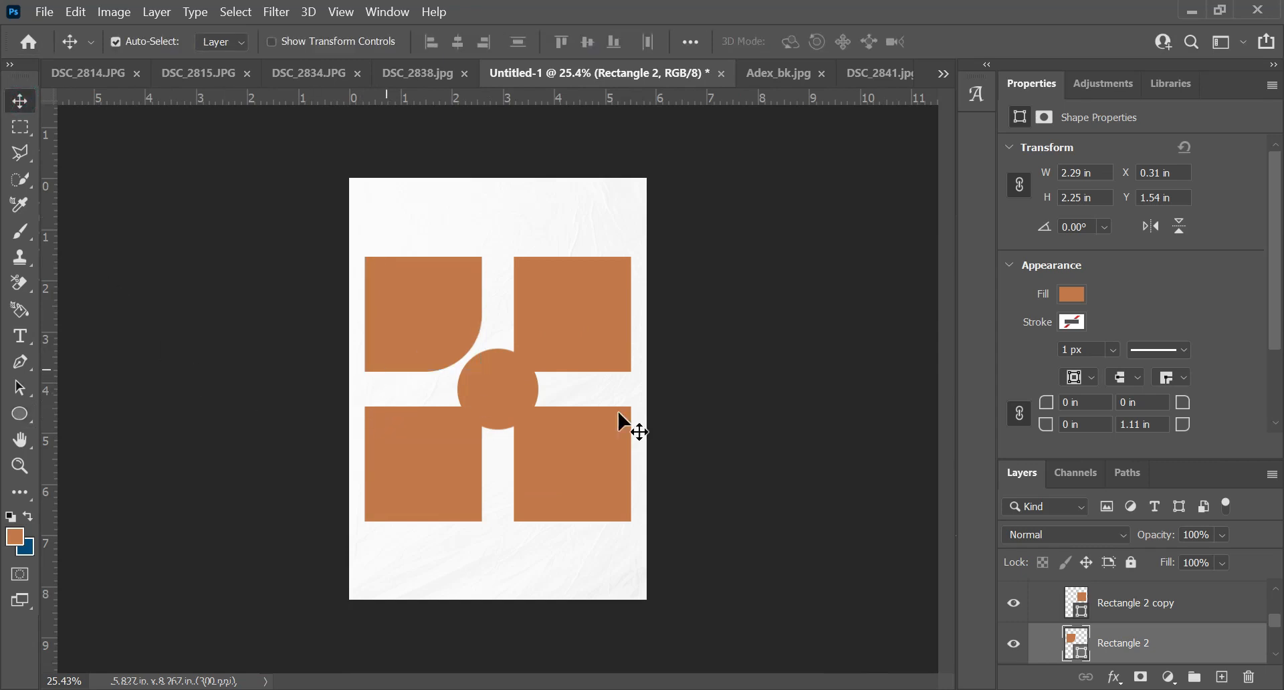
# Select the upper-left rectangle and copy its lower-right corner radius value from the shape properties.
pyautogui.click(572, 324)
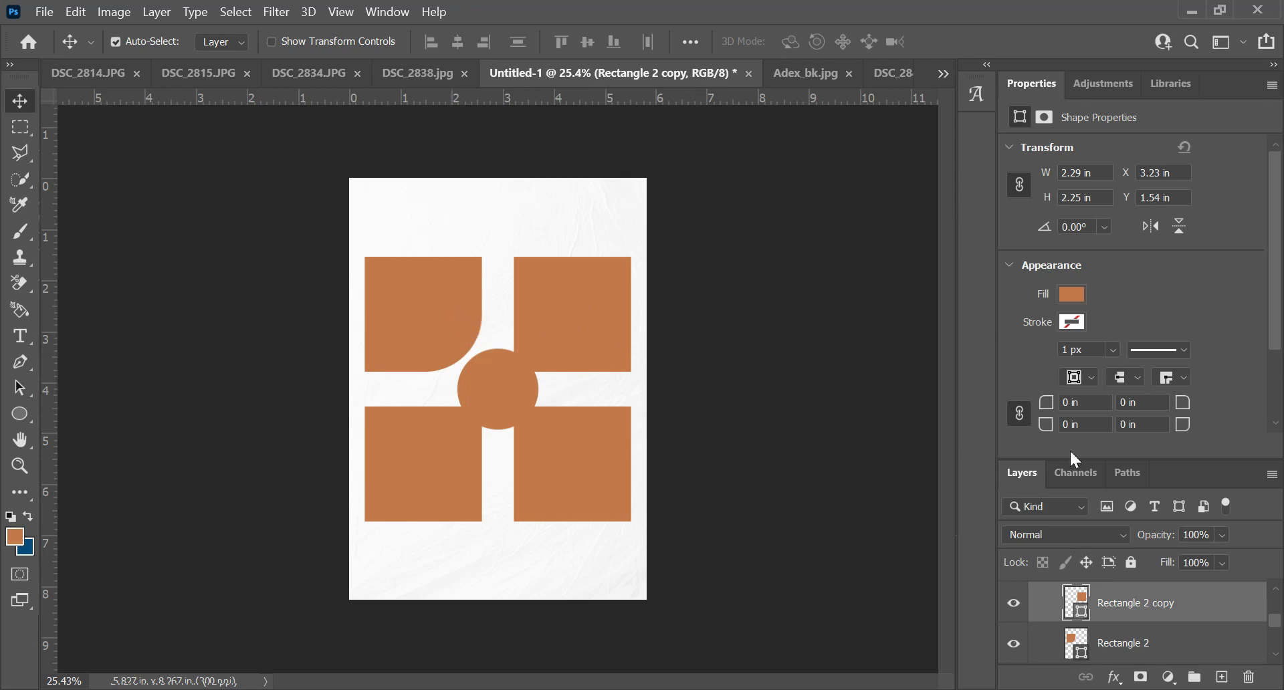
pyautogui.click(438, 310)
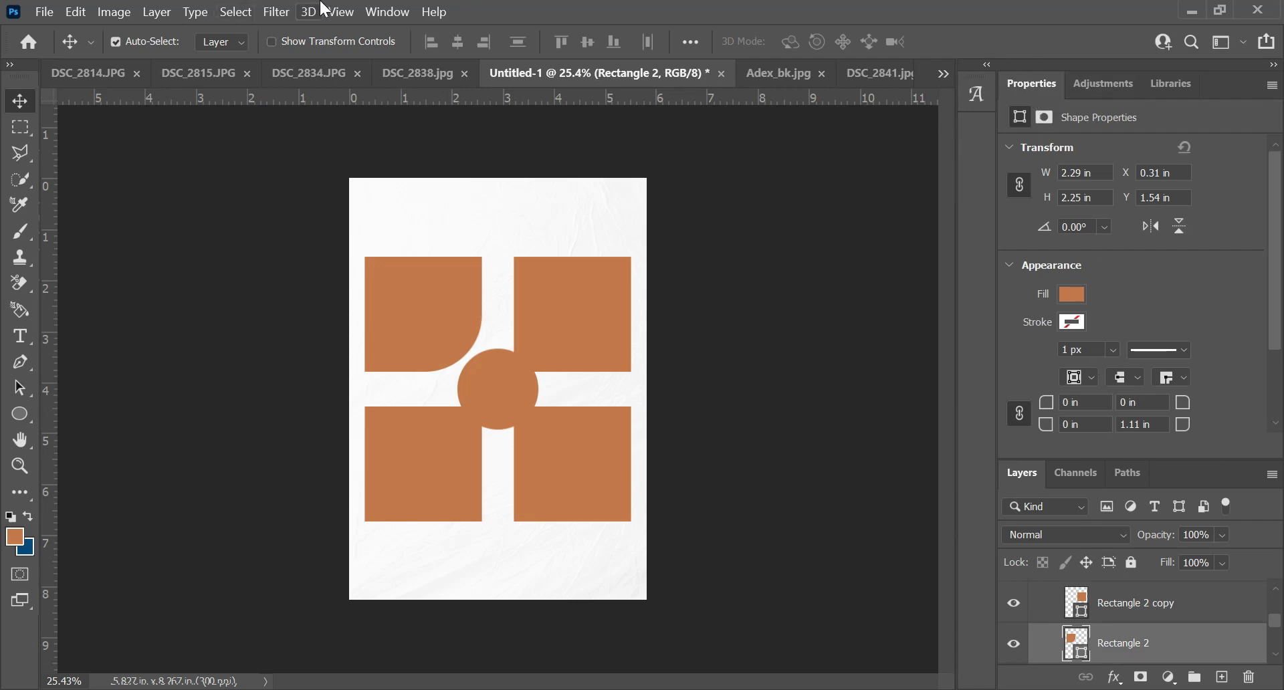
pyautogui.click(400, 8)
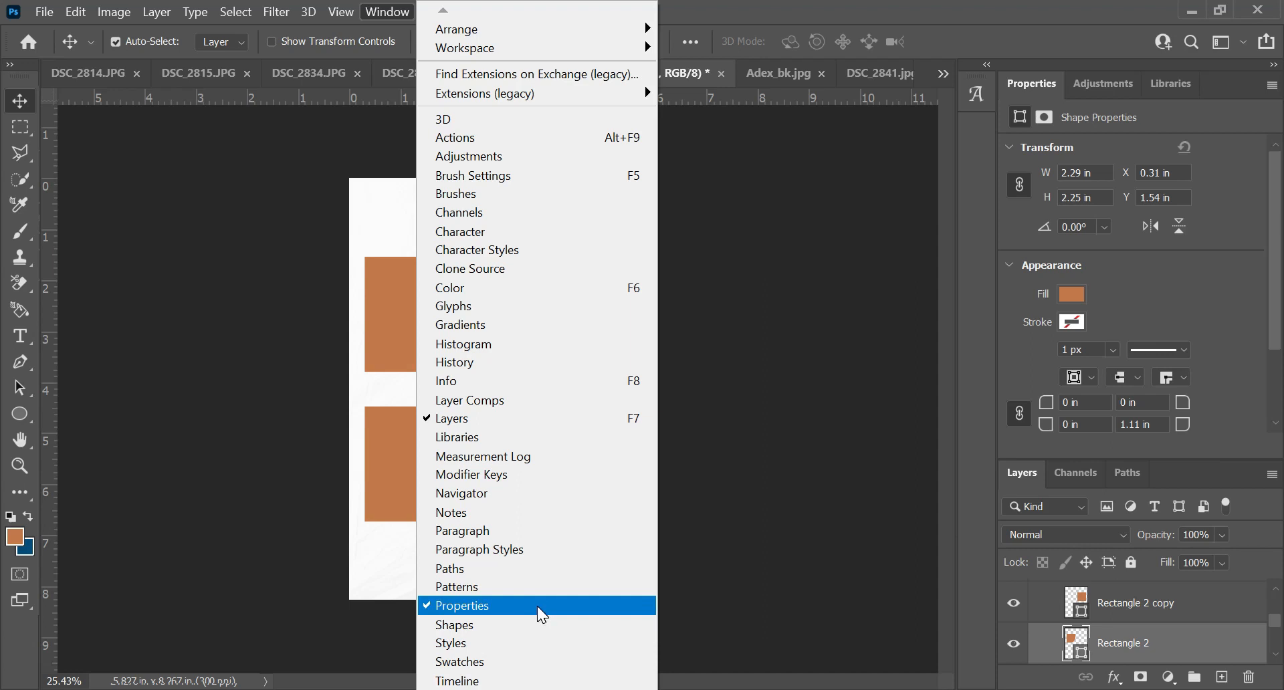
pyautogui.click(821, 9)
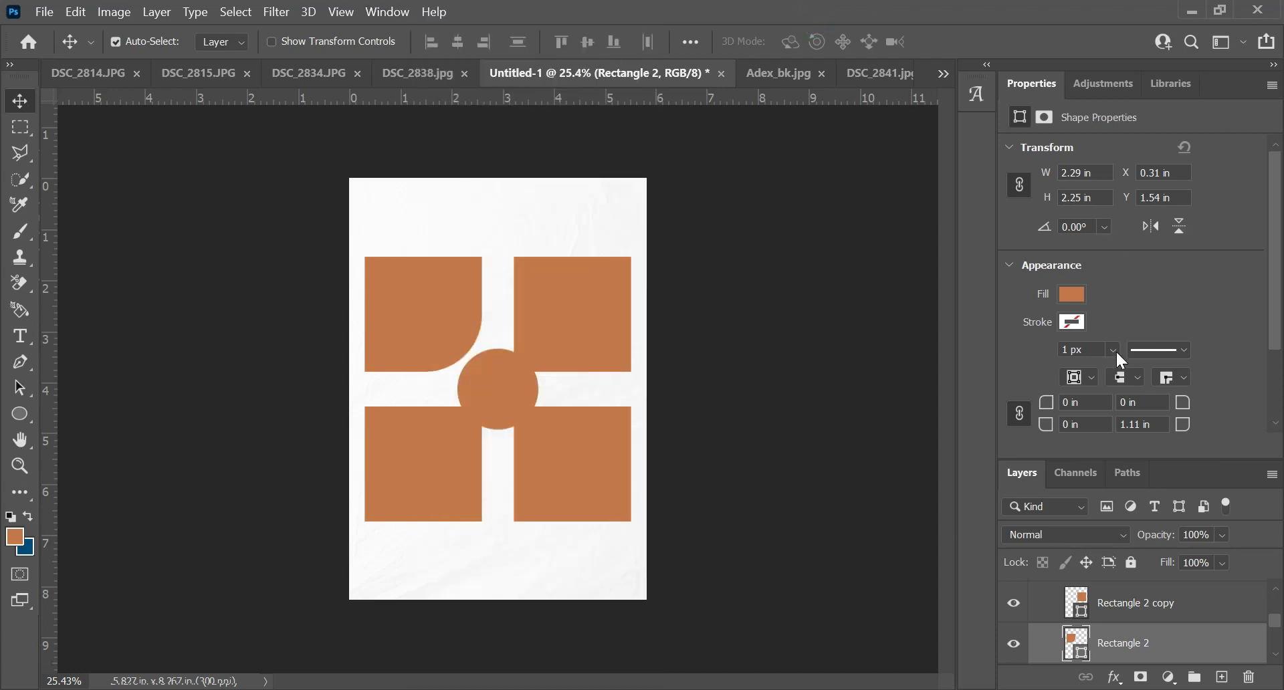
pyautogui.click(1155, 426)
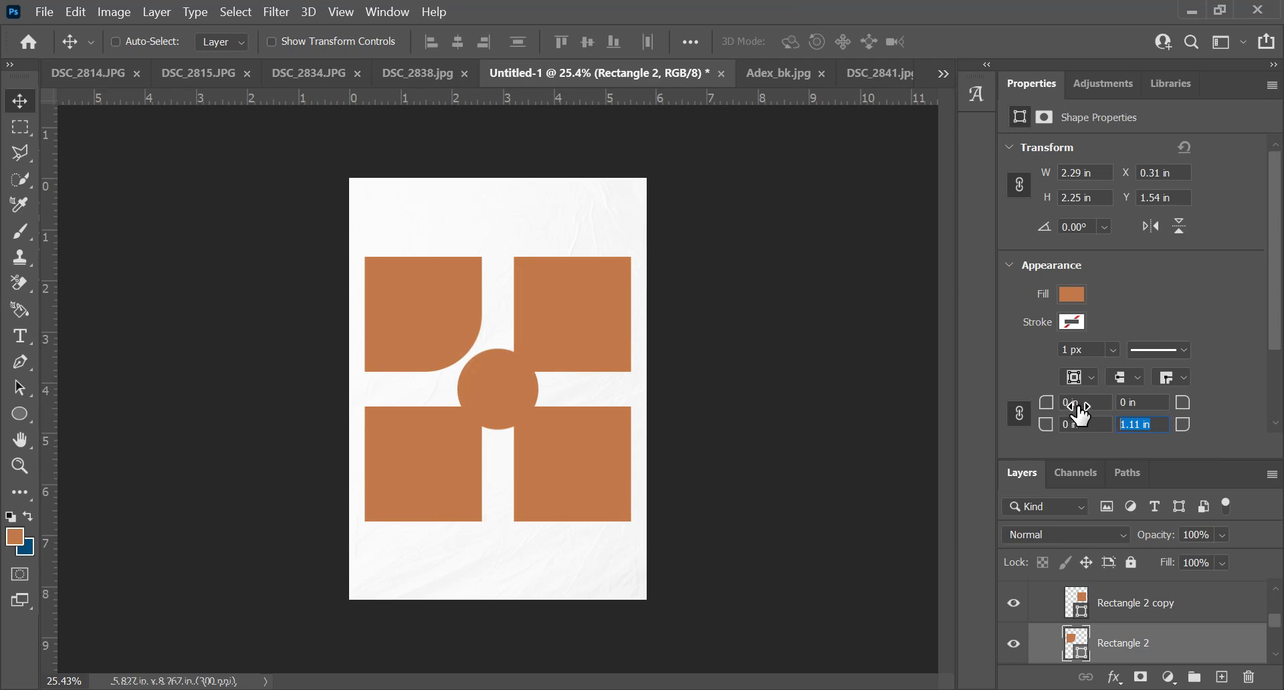
pyautogui.press('ctrl')
# Try to apply the copied 1.11 in radius to the upper-right rectangle with linked corners, and undo it.
pyautogui.click(584, 301)
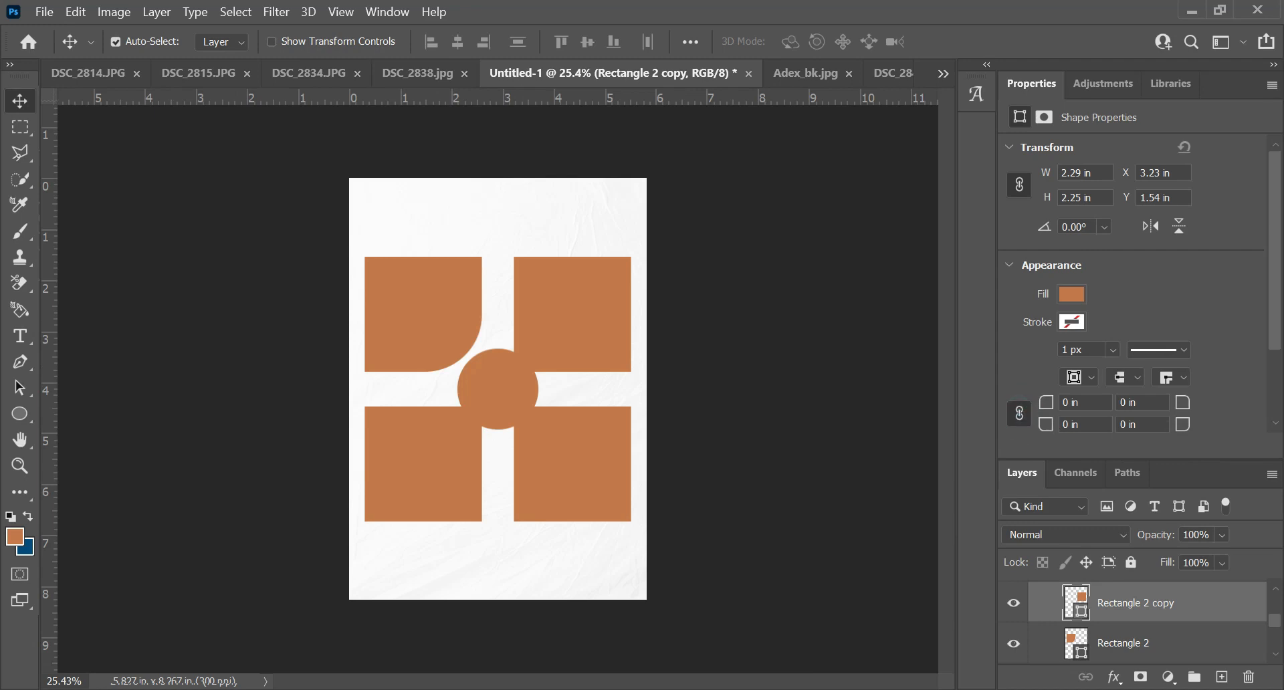
pyautogui.click(1039, 422)
pyautogui.hotkey('ctrl', 'v')
pyautogui.press('Return')
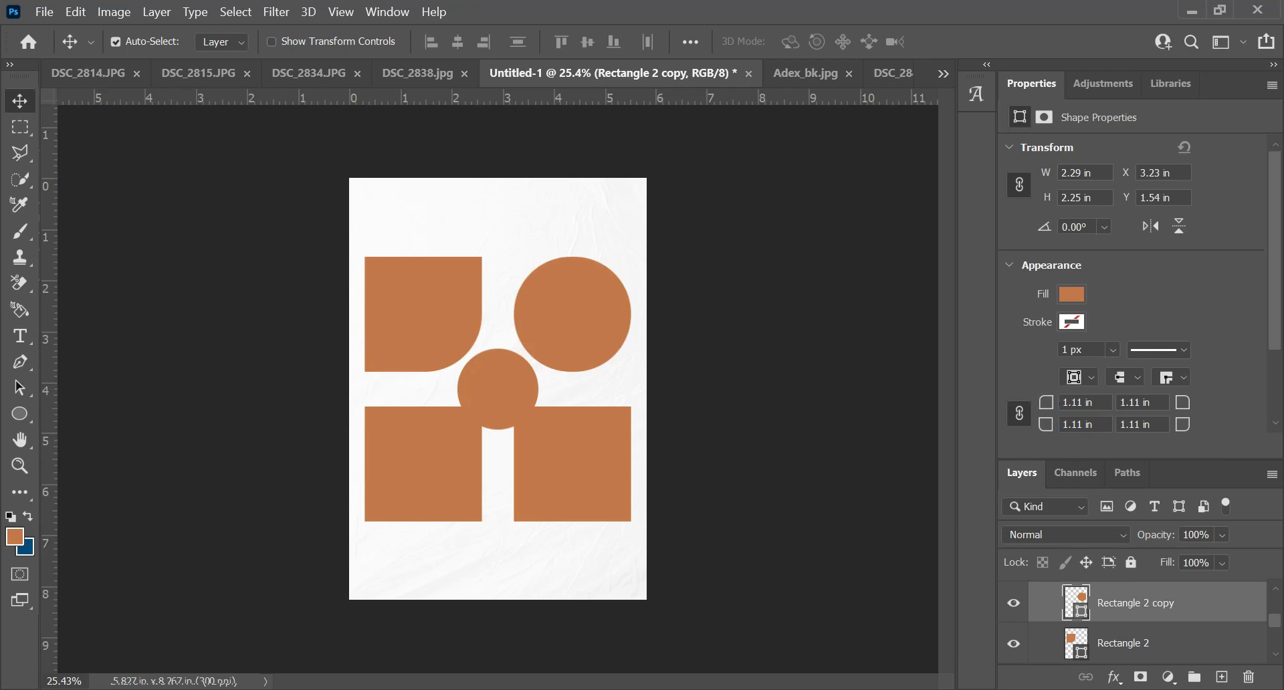
pyautogui.hotkey('ctrl', 'z')
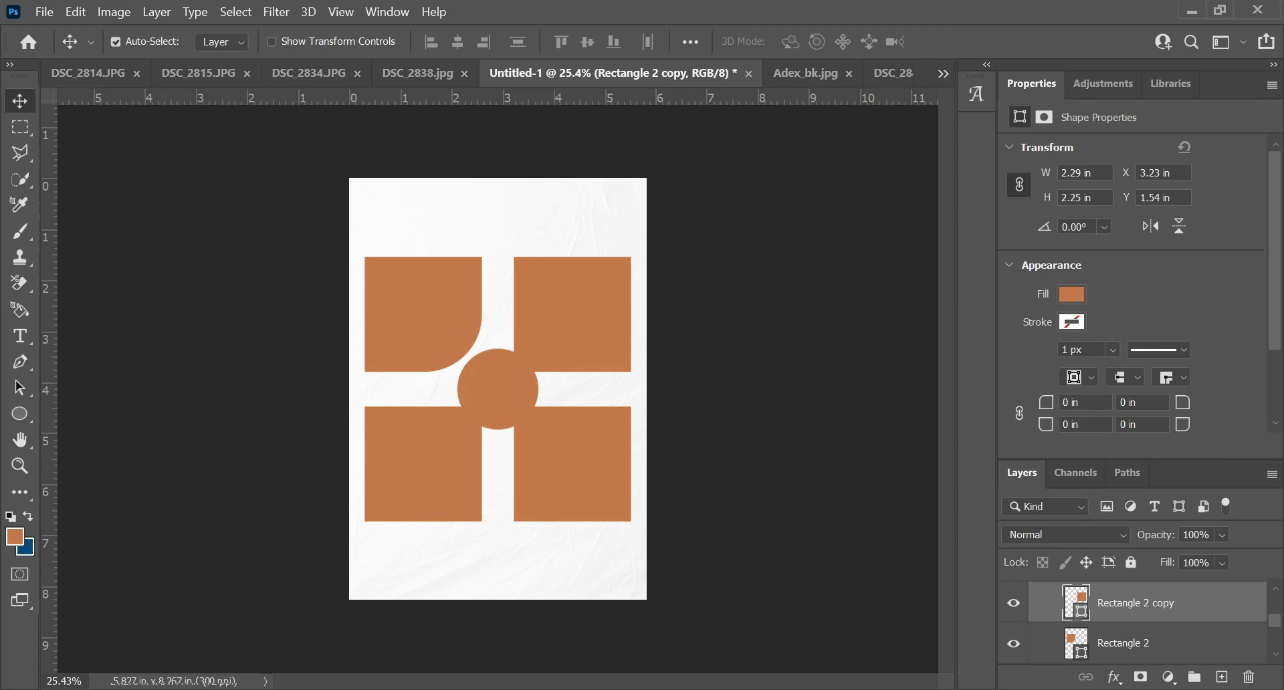
# With the corner radii unlinked, set only the upper-right rectangle's lower-left corner radius to 1.11 in.
pyautogui.click(1086, 425)
pyautogui.hotkey('ctrl', 'v')
pyautogui.press('Return')
# Select the page's lower-right rectangle and set its upper-left corner radius to 1.11 in.
pyautogui.click(592, 488)
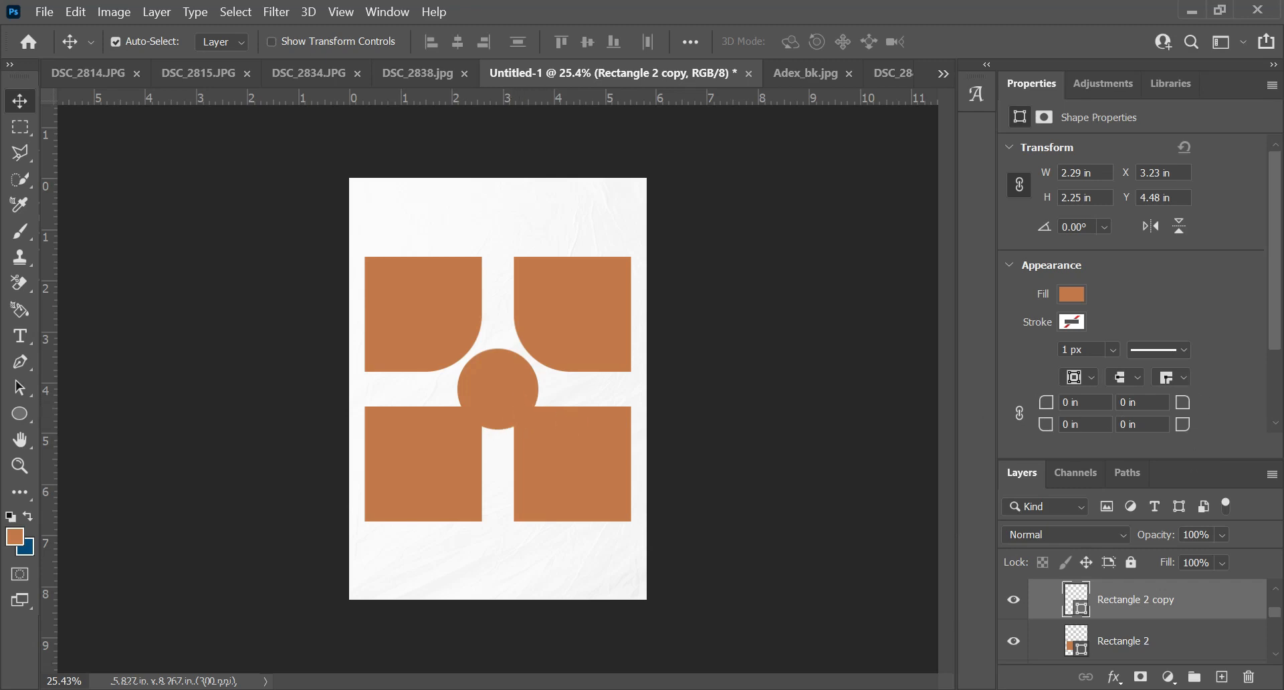
pyautogui.click(579, 482)
pyautogui.click(1083, 402)
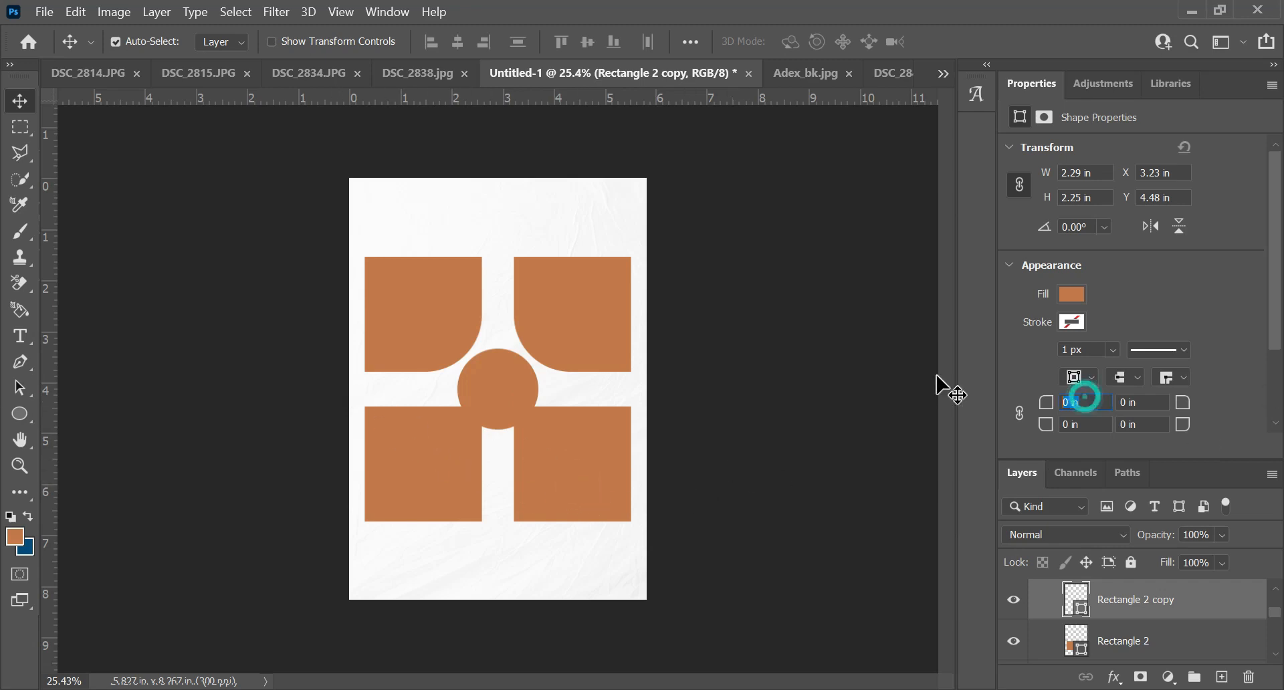
pyautogui.write('1.11 in')
pyautogui.press('Return')
# Select the page's lower-left rectangle and set its upper-right corner radius to 1.11 in.
pyautogui.click(405, 461)
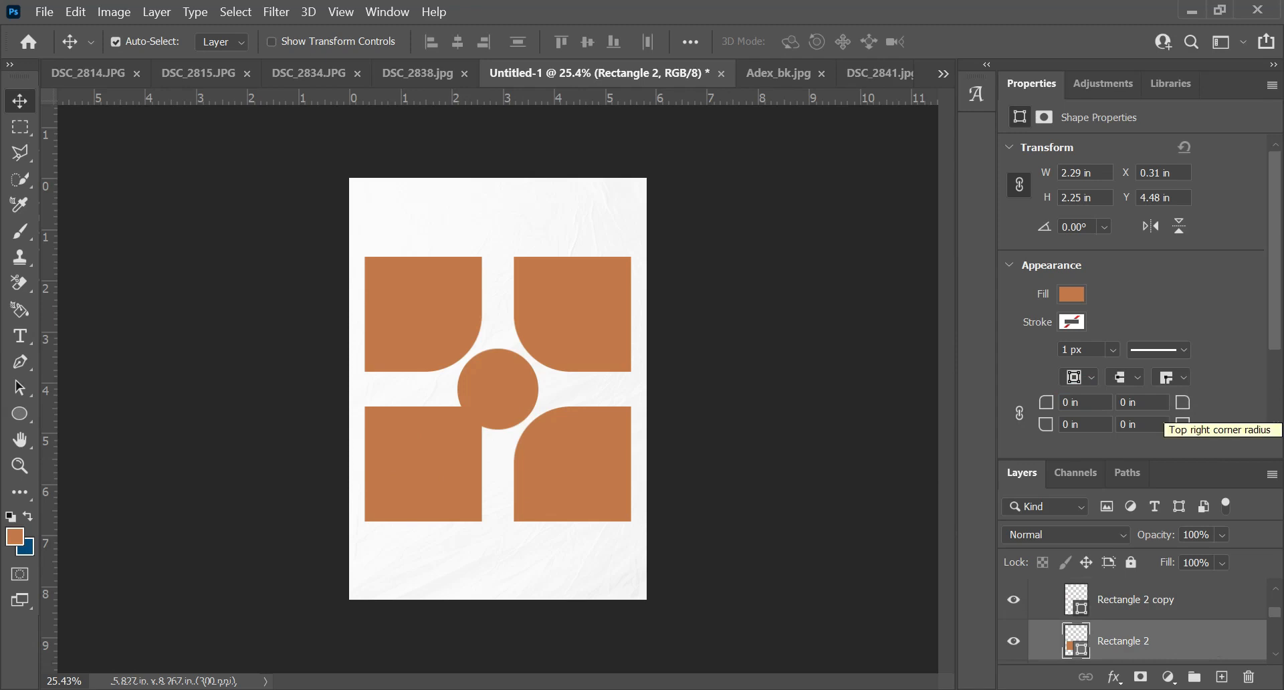
pyautogui.click(1143, 402)
pyautogui.write('1.11 in')
pyautogui.press('Return')
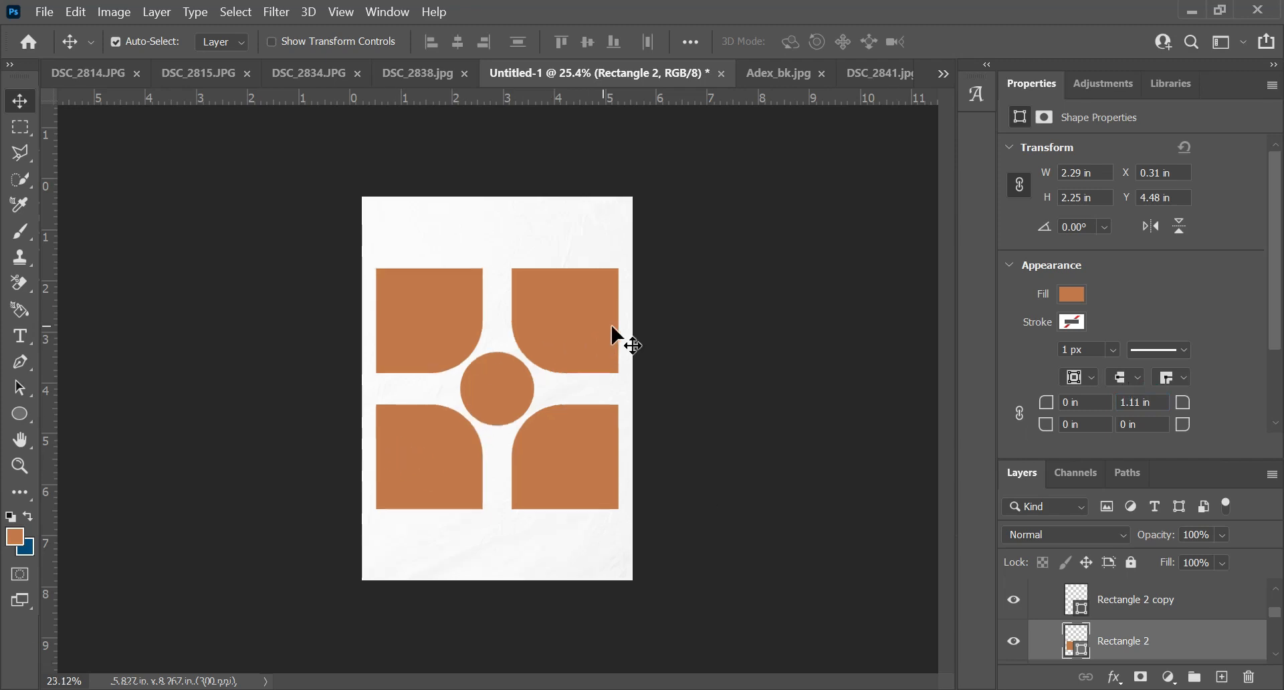
pyautogui.scroll(-2, 620, 341)
pyautogui.scroll(3, 620, 341)
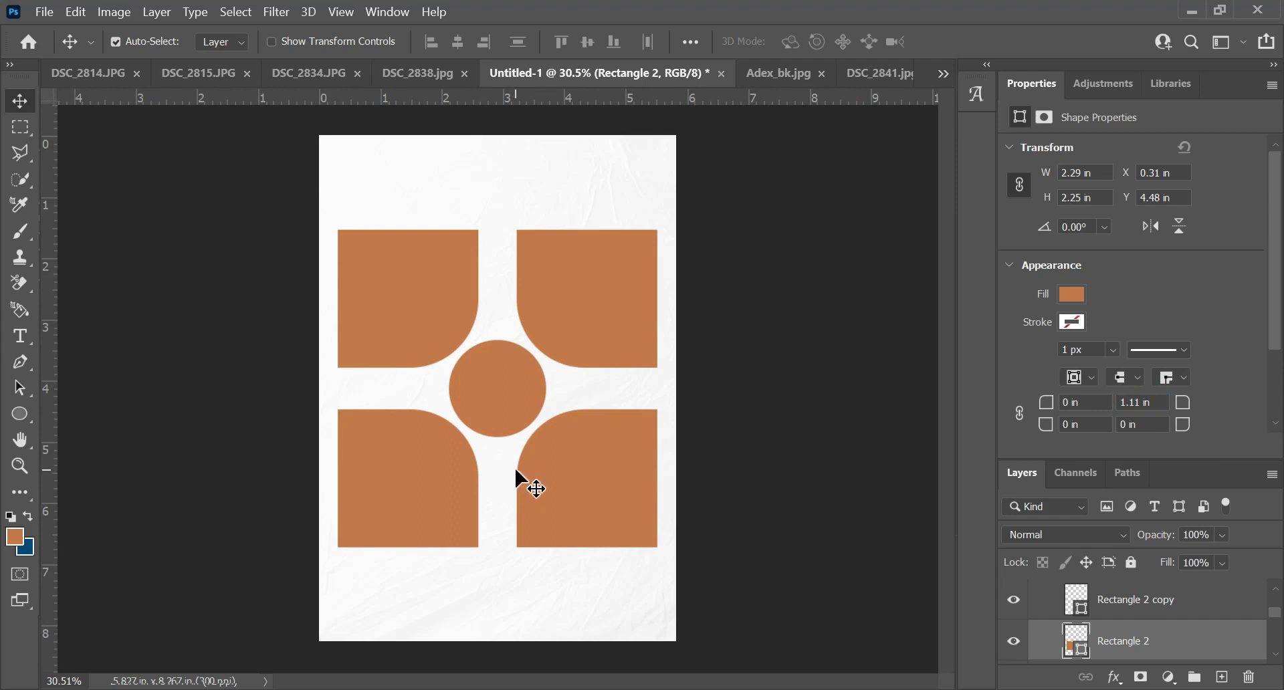
# Select the central circle and duplicate its layer.
pyautogui.click(505, 387)
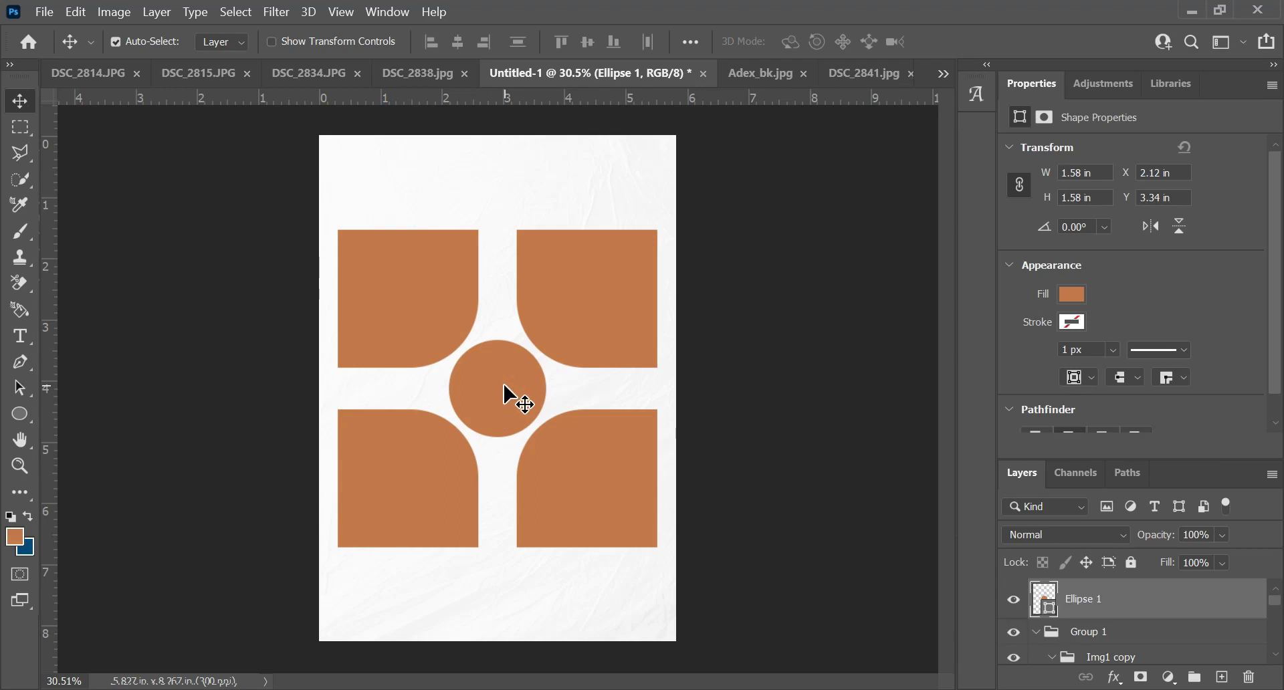
pyautogui.click(421, 421)
pyautogui.click(514, 393)
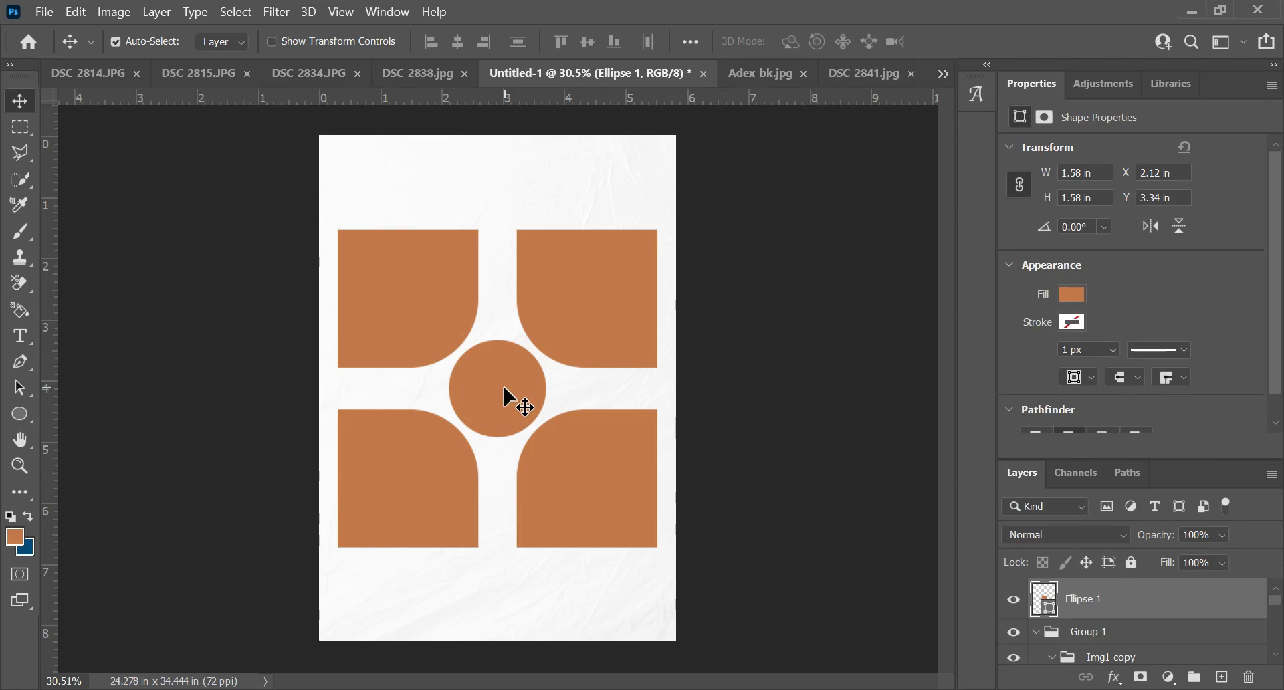
pyautogui.scroll(1, 503, 388)
pyautogui.scroll(-2, 503, 389)
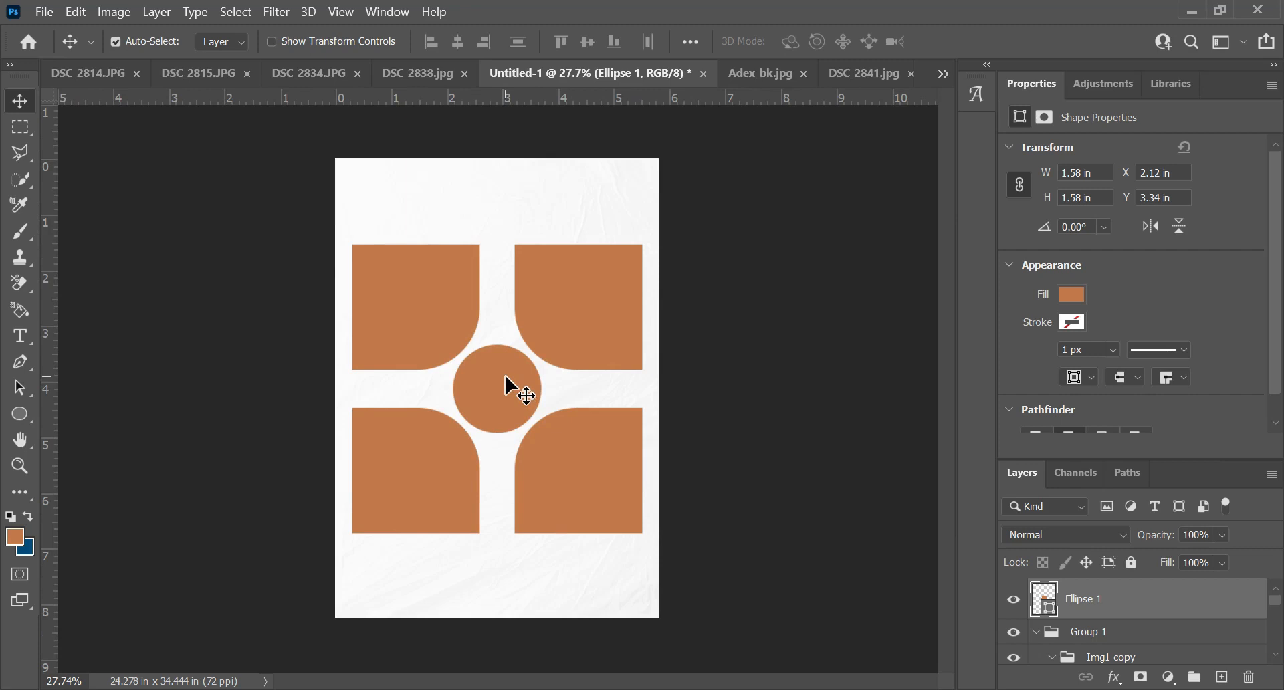
pyautogui.hotkey('ctrl', 'j')
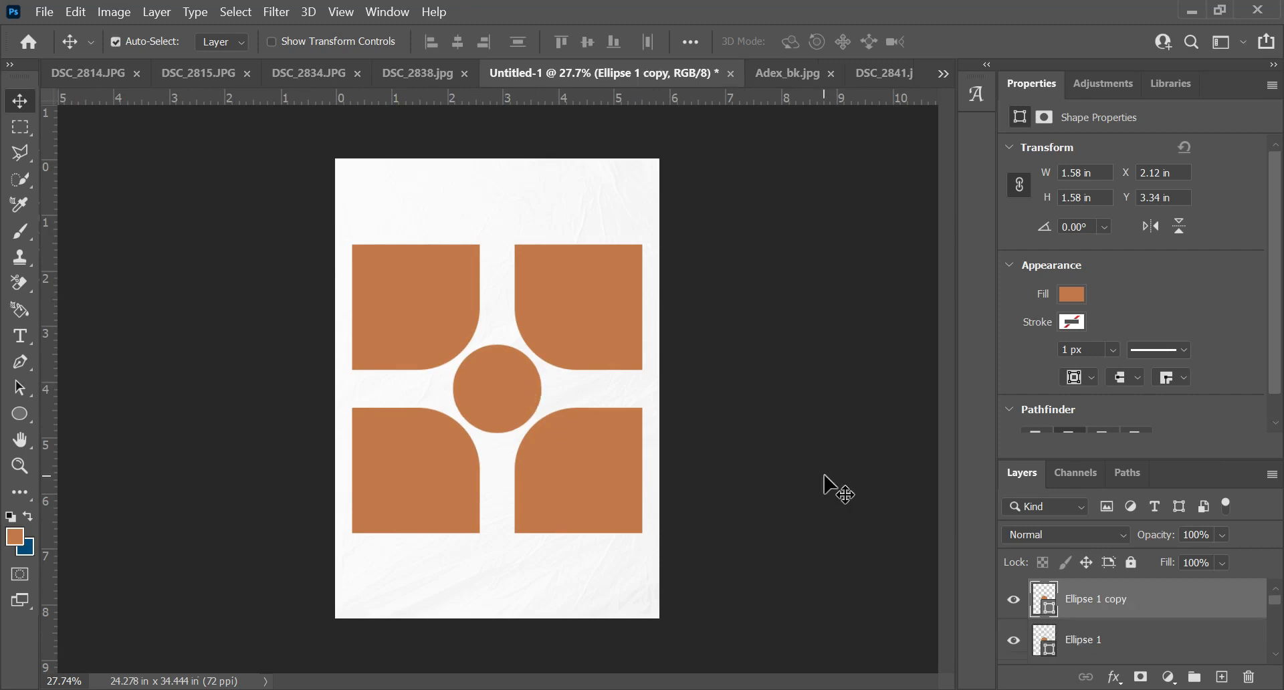
# Recolor the duplicated central circle with the darker brown 9b643d.
pyautogui.doubleClick(1044, 595)
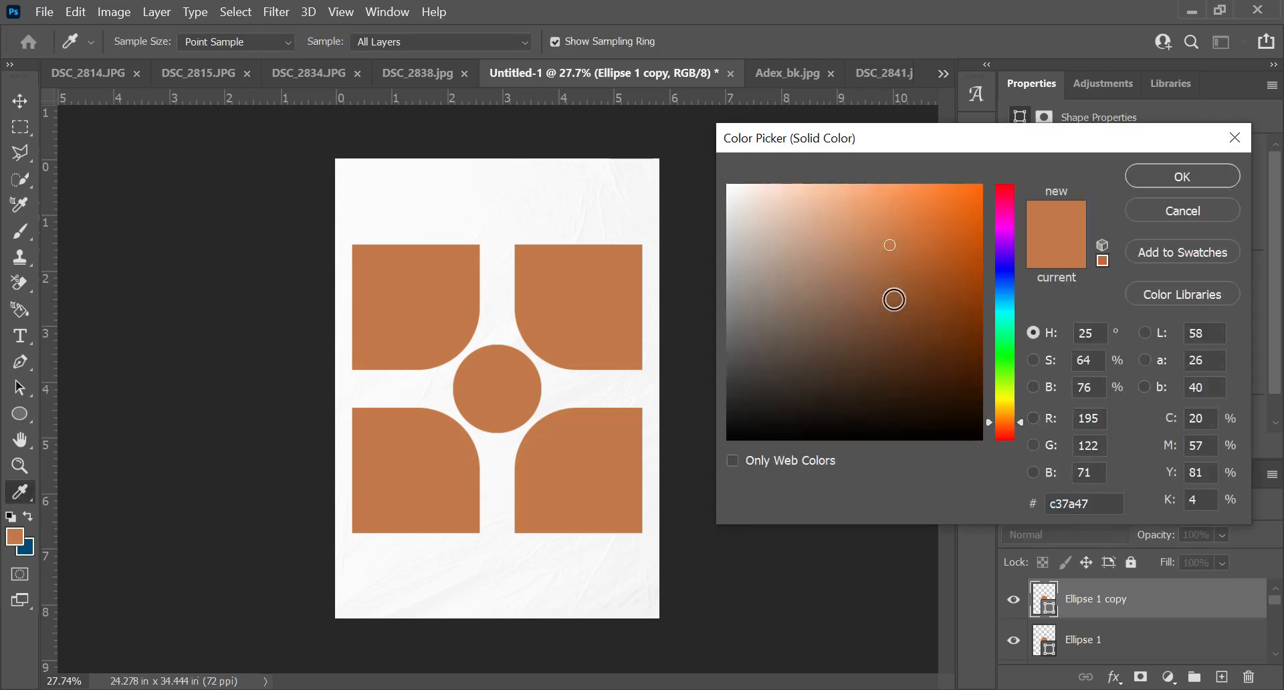
pyautogui.click(882, 285)
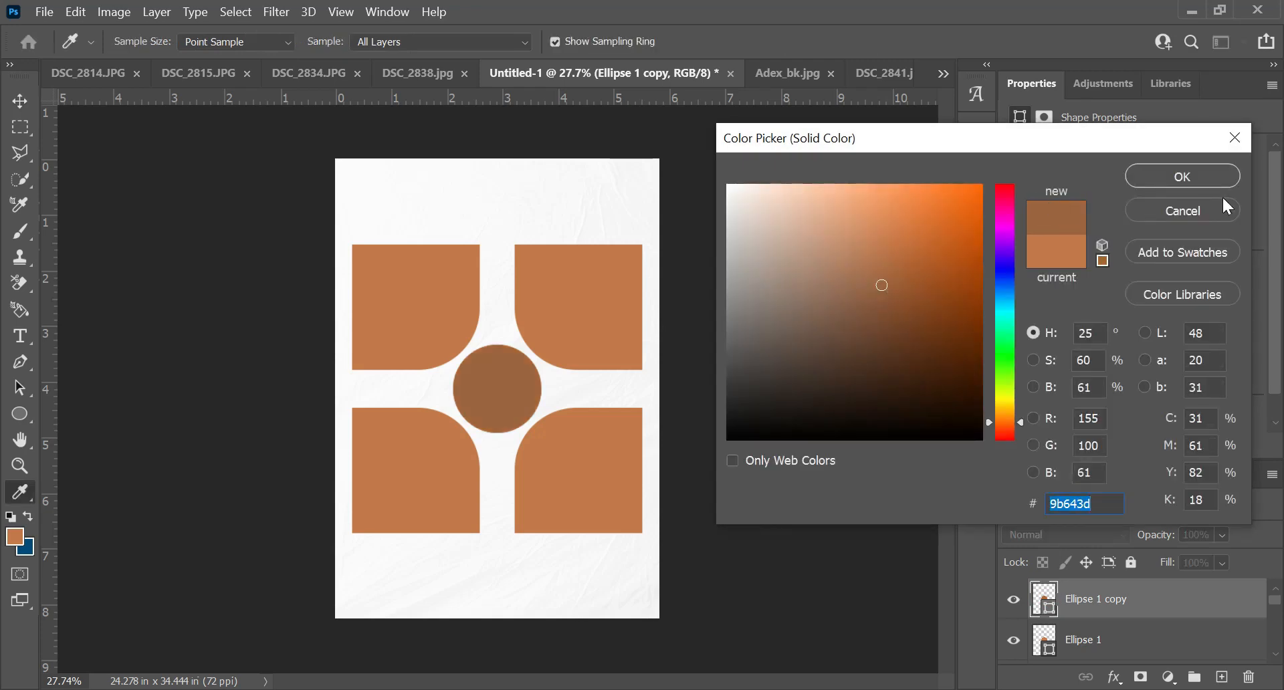
pyautogui.click(1167, 182)
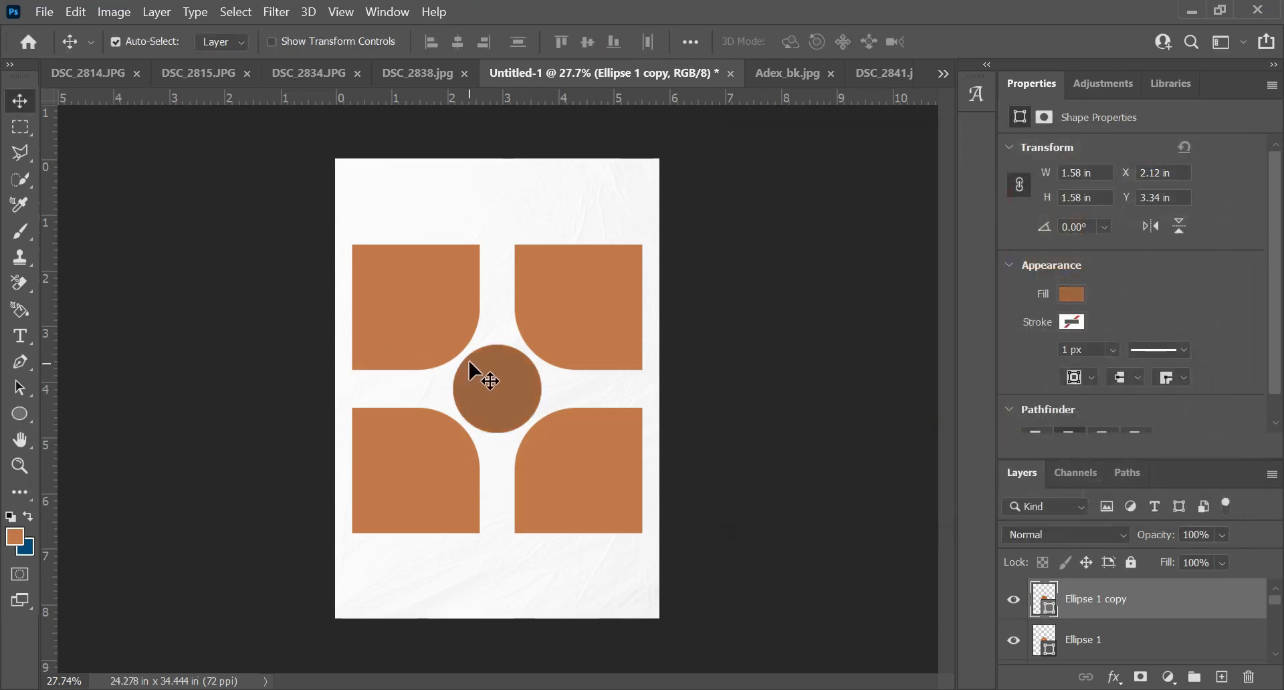
# Scale the duplicated circle up proportionally to about 104.85%, making it about 1.66 in wide.
pyautogui.scroll(1, 491, 364)
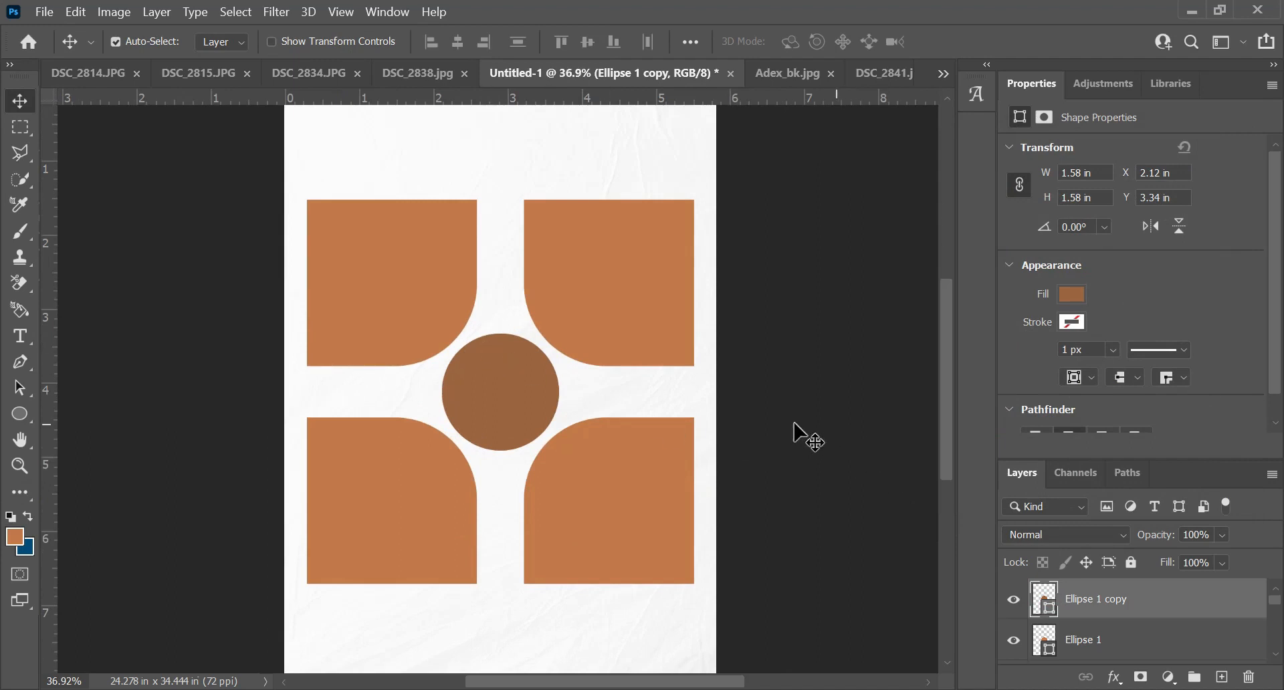
pyautogui.hotkey('ctrl', 't')
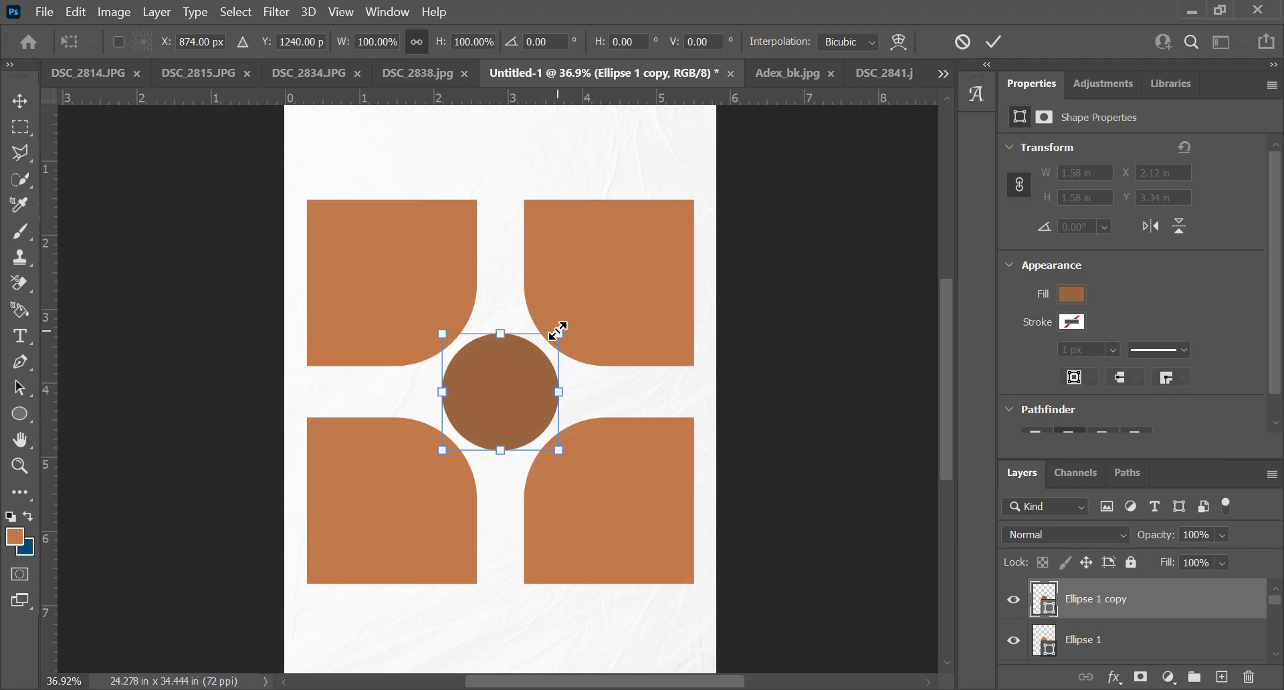
pyautogui.moveTo(561, 327); pyautogui.dragTo(567, 321)
pyautogui.hotkey('ctrl', 'z')
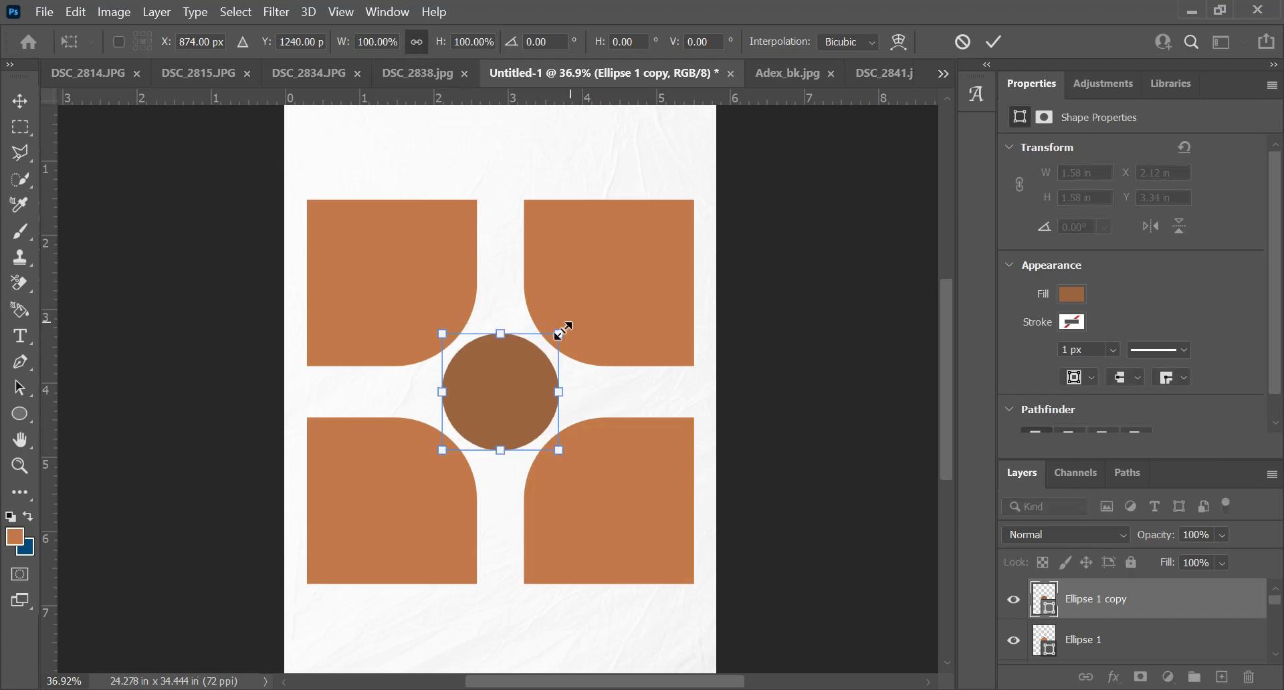
pyautogui.moveTo(562, 330); pyautogui.dragTo(562, 326)
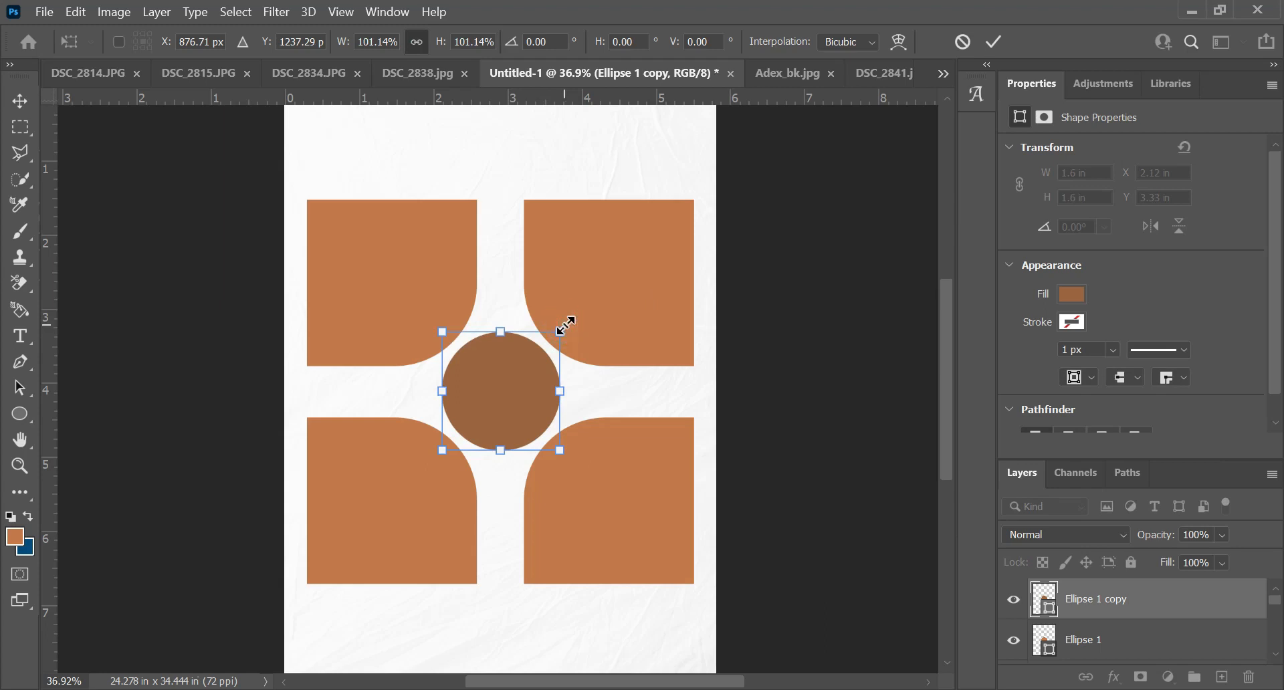
pyautogui.moveTo(442, 329); pyautogui.dragTo(438, 326)
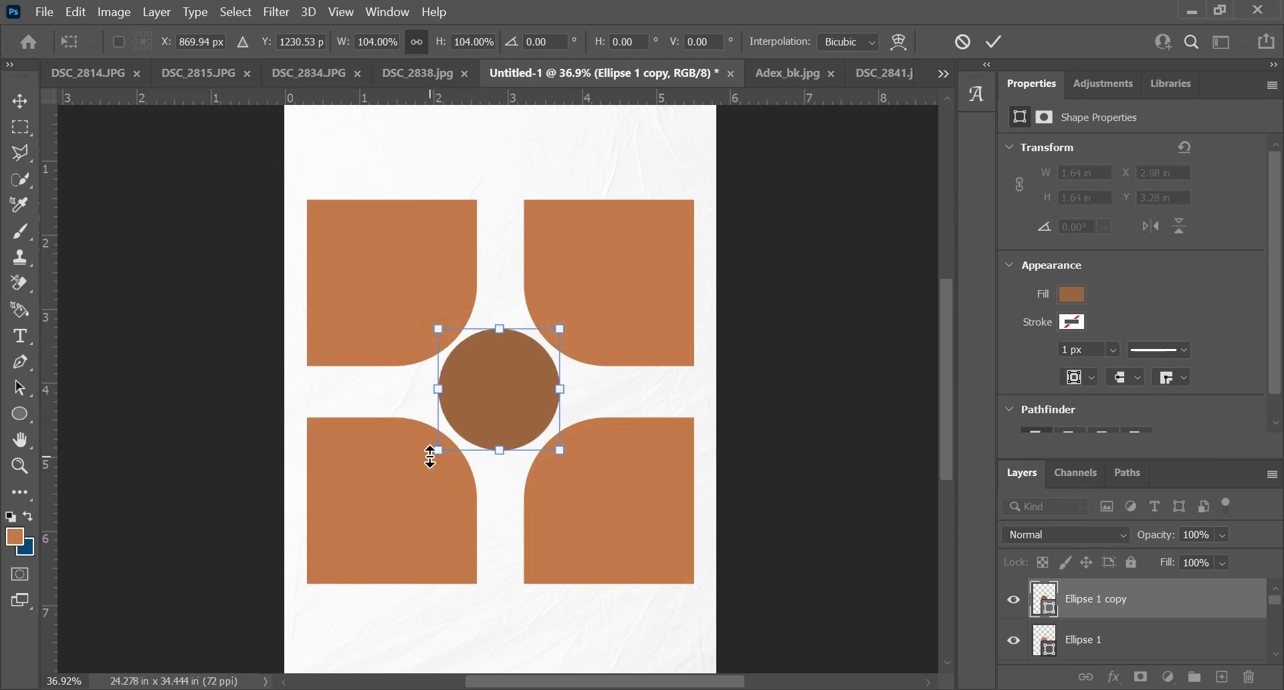
pyautogui.click(440, 450)
pyautogui.click(440, 451)
pyautogui.moveTo(441, 451); pyautogui.dragTo(439, 450)
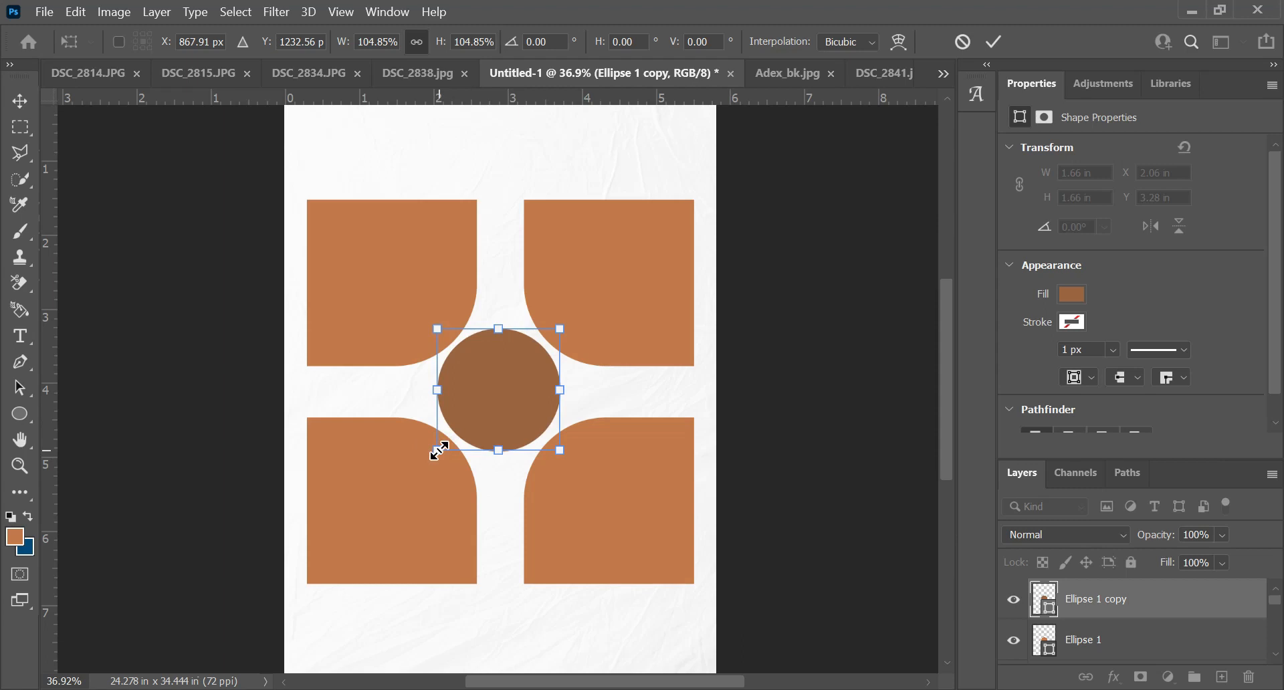
pyautogui.press('Return')
# Center the enlarged circle horizontally and vertically on the whole canvas, then clear the selection.
pyautogui.hotkey('ctrl', 'a')
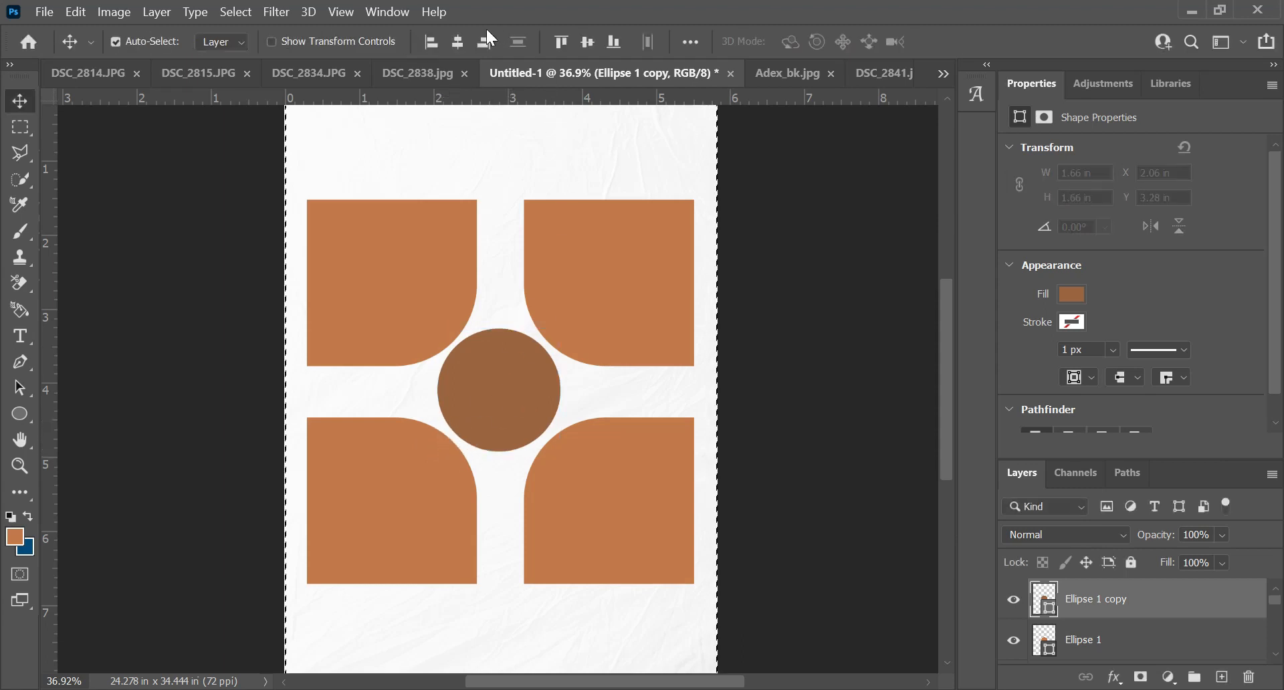
pyautogui.click(459, 42)
pyautogui.click(585, 42)
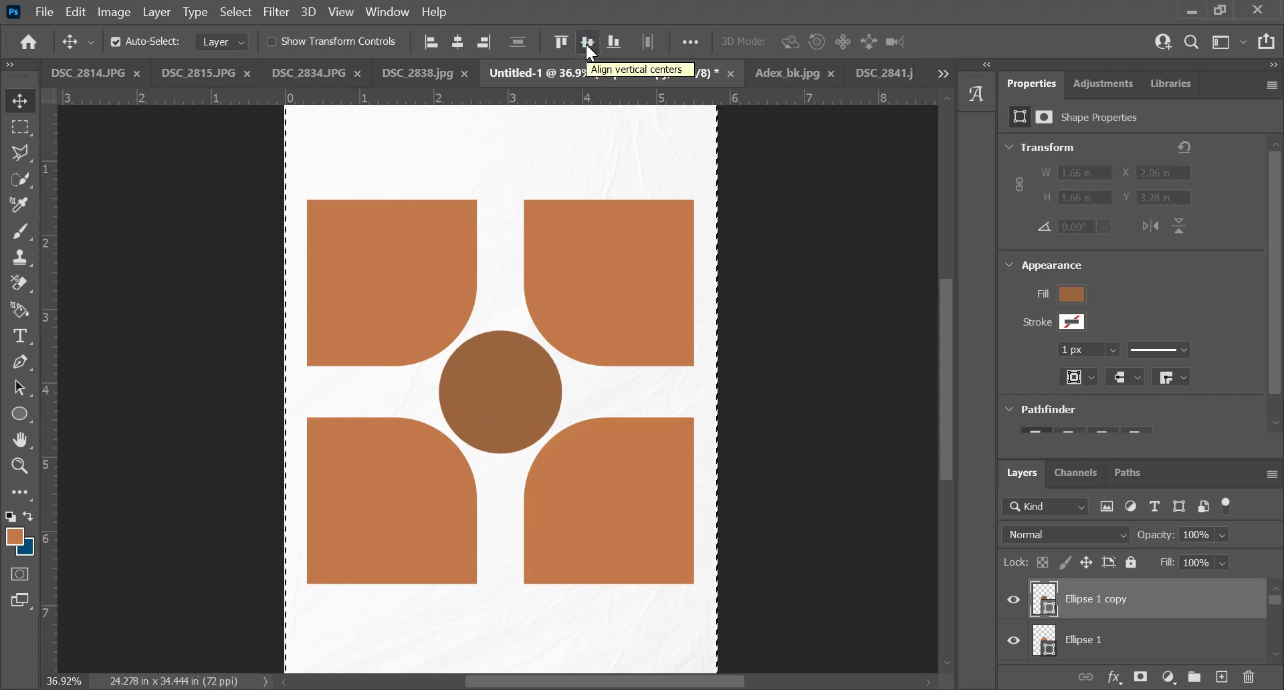
pyautogui.hotkey('ctrl', 'd')
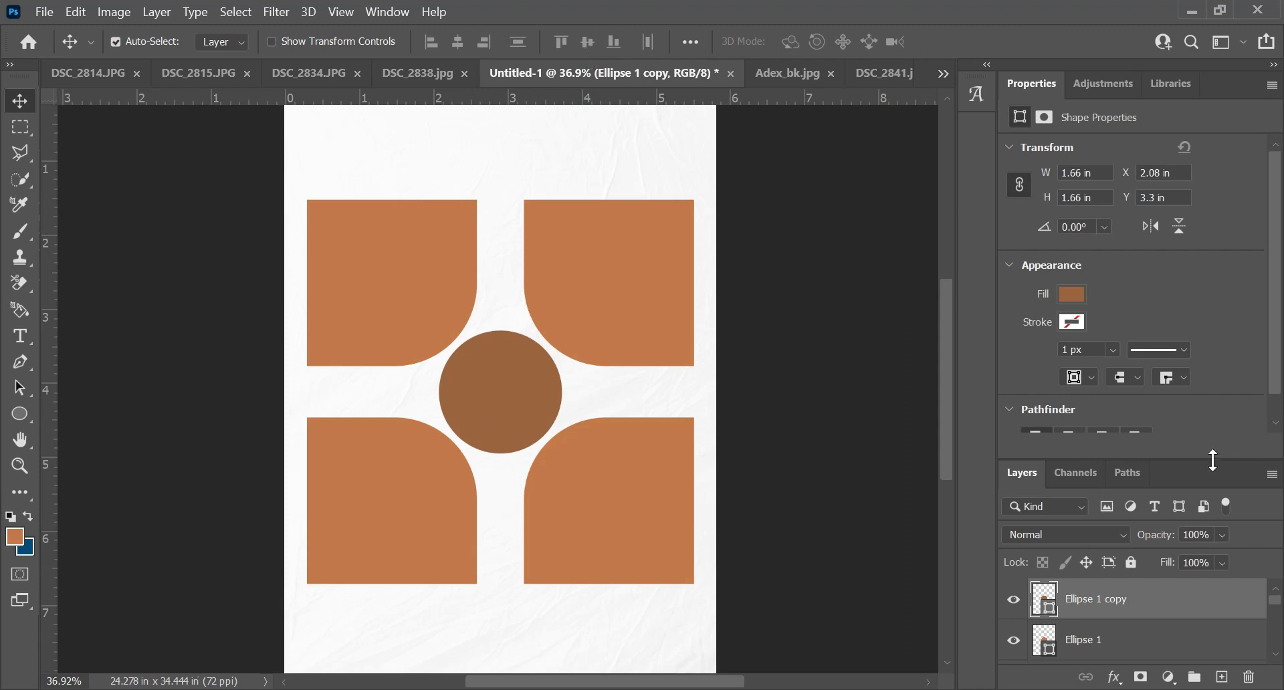
# Move the Ellipse 1 copy layer below Ellipse 1, keeping its current fill color.
pyautogui.moveTo(1178, 610); pyautogui.dragTo(1158, 654)
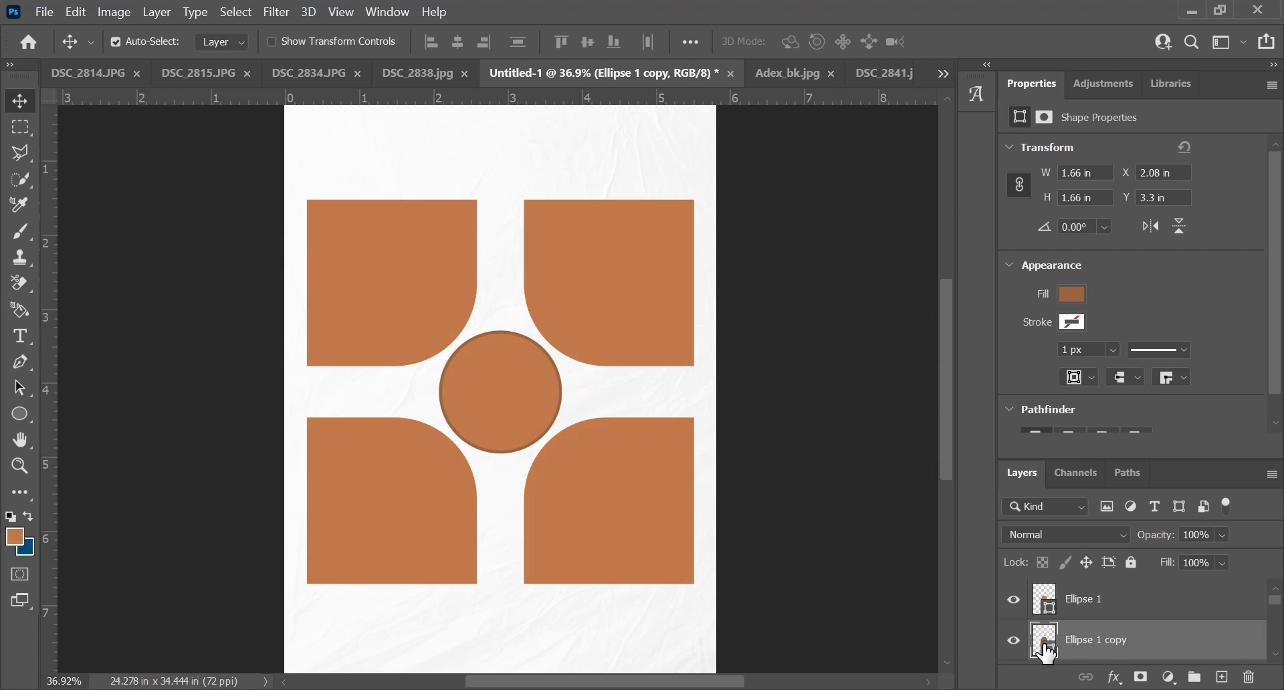
pyautogui.doubleClick(1044, 640)
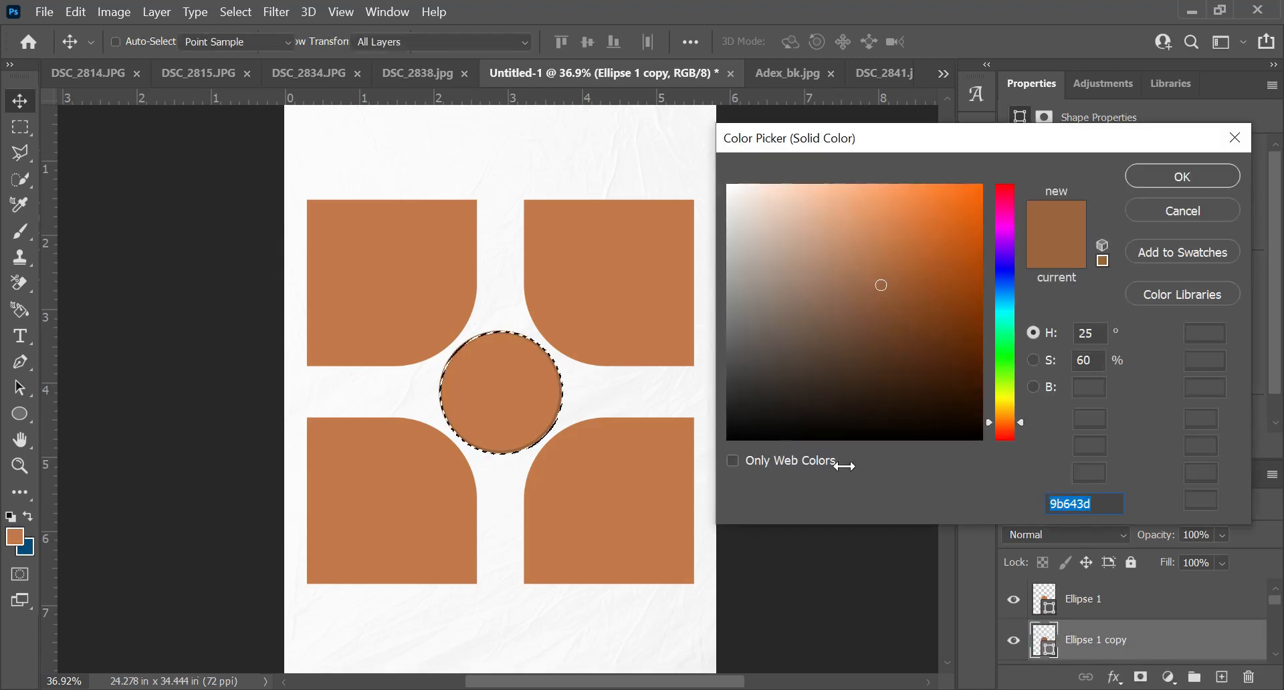
pyautogui.click(1234, 138)
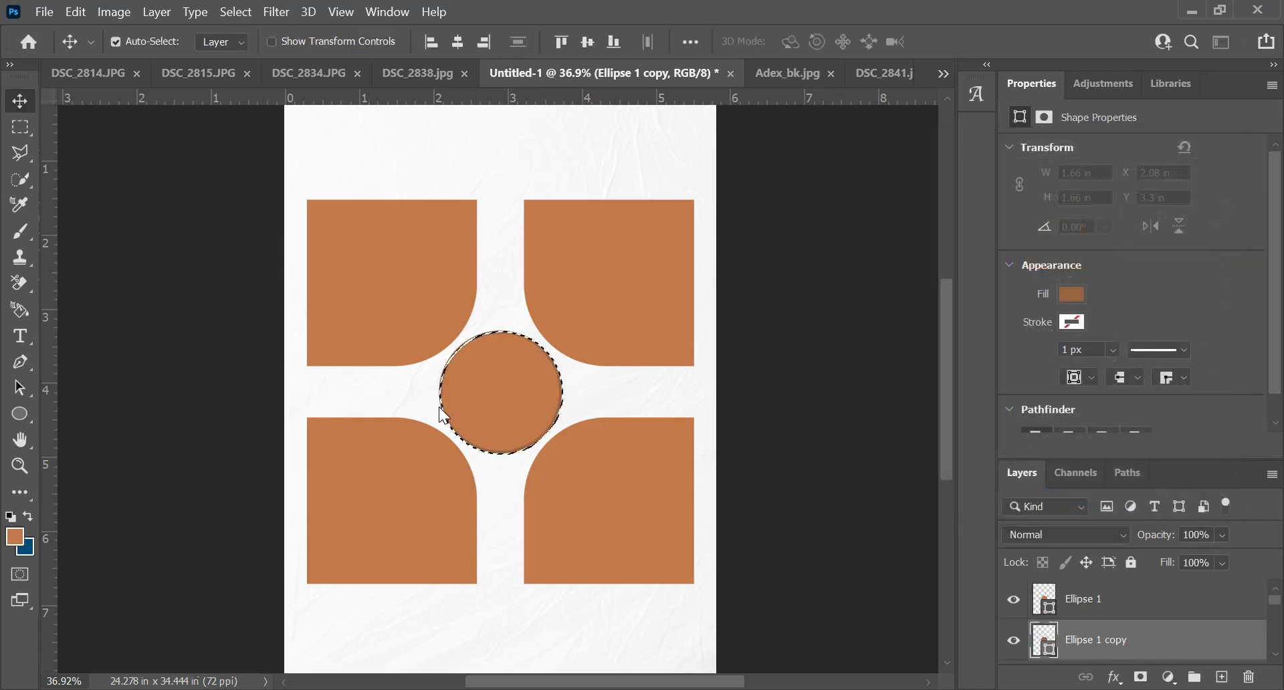
# Select the orange circle Ellipse 1 and scale it down proportionally to about 96.6%, about 1.53 in wide.
pyautogui.scroll(3, 522, 372)
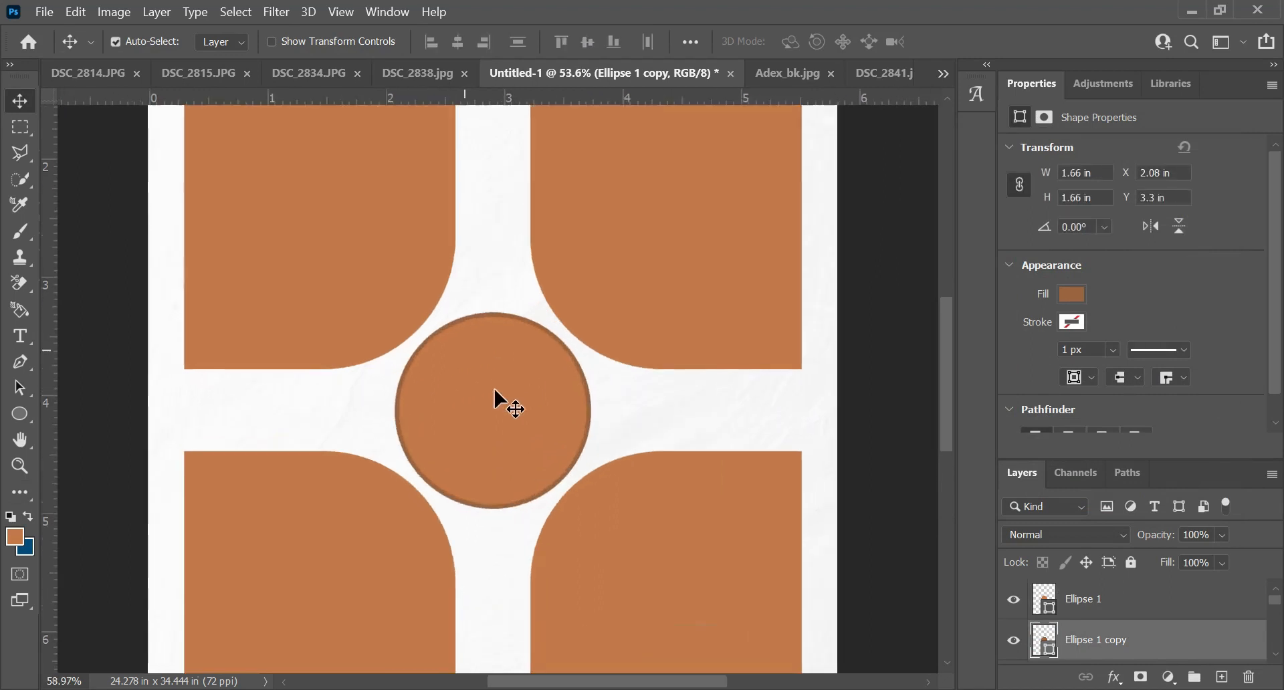
pyautogui.scroll(1, 493, 388)
pyautogui.click(507, 385)
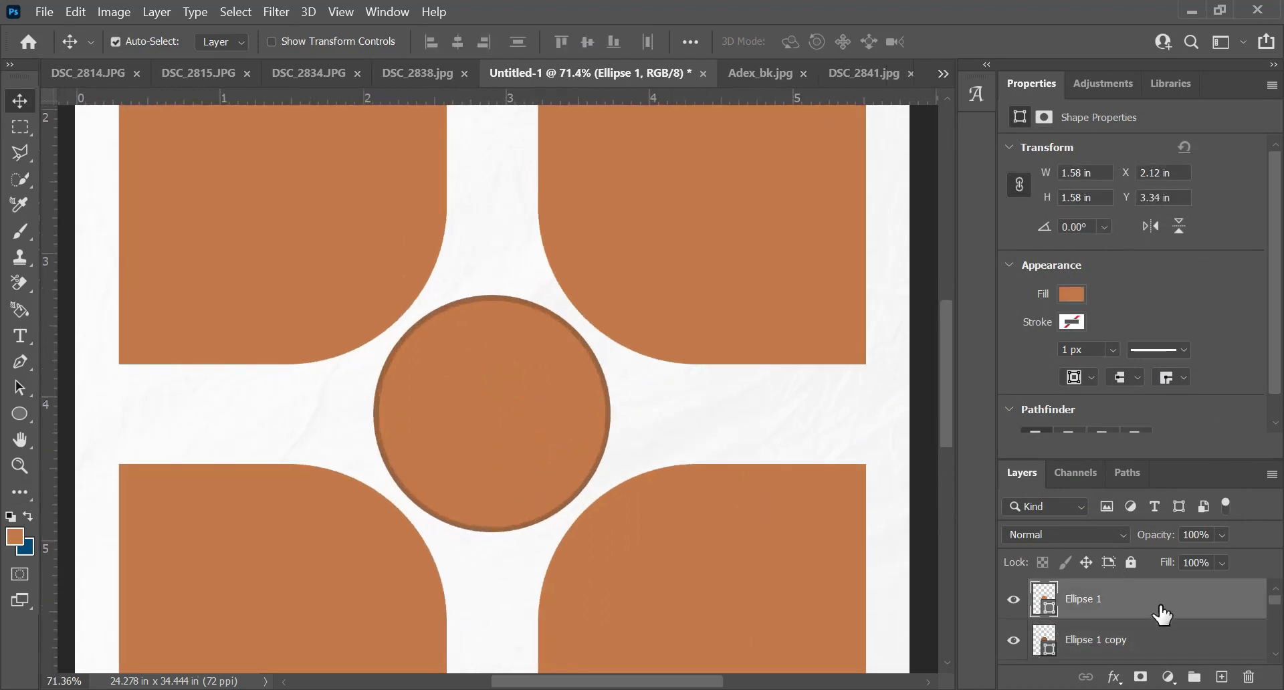
pyautogui.scroll(-1, 1128, 612)
pyautogui.scroll(1, 1129, 611)
pyautogui.click(509, 397)
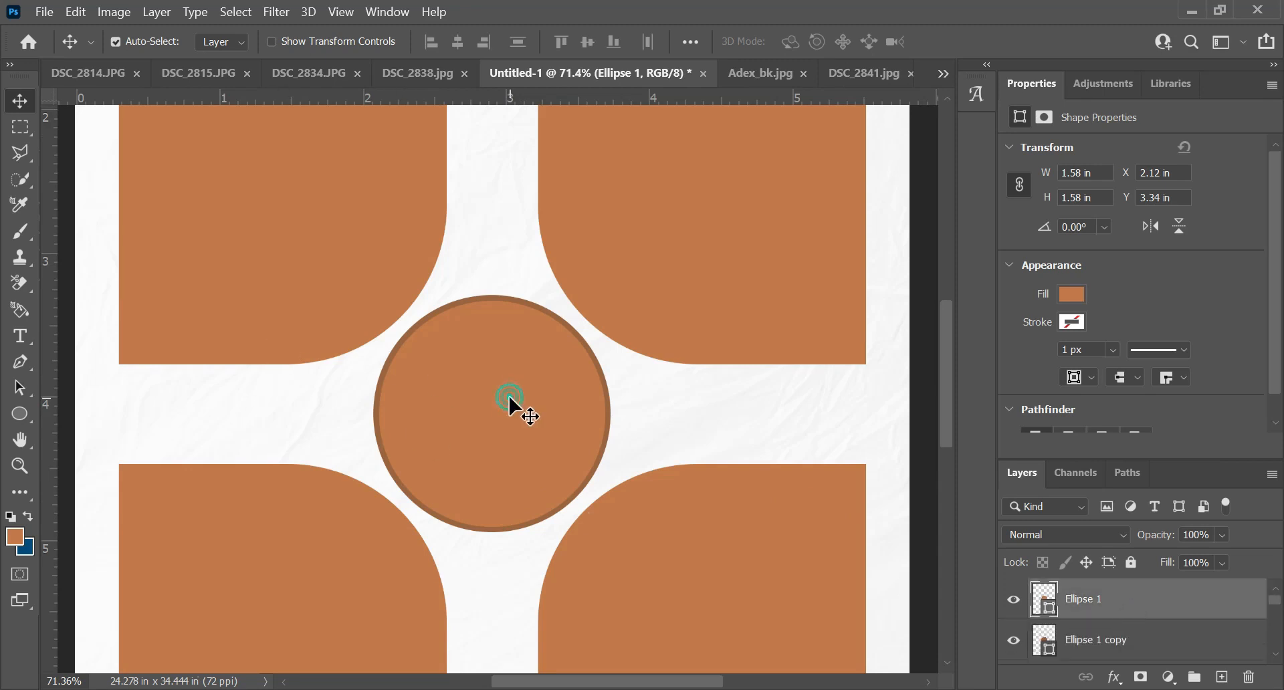
pyautogui.hotkey('ctrl', 't')
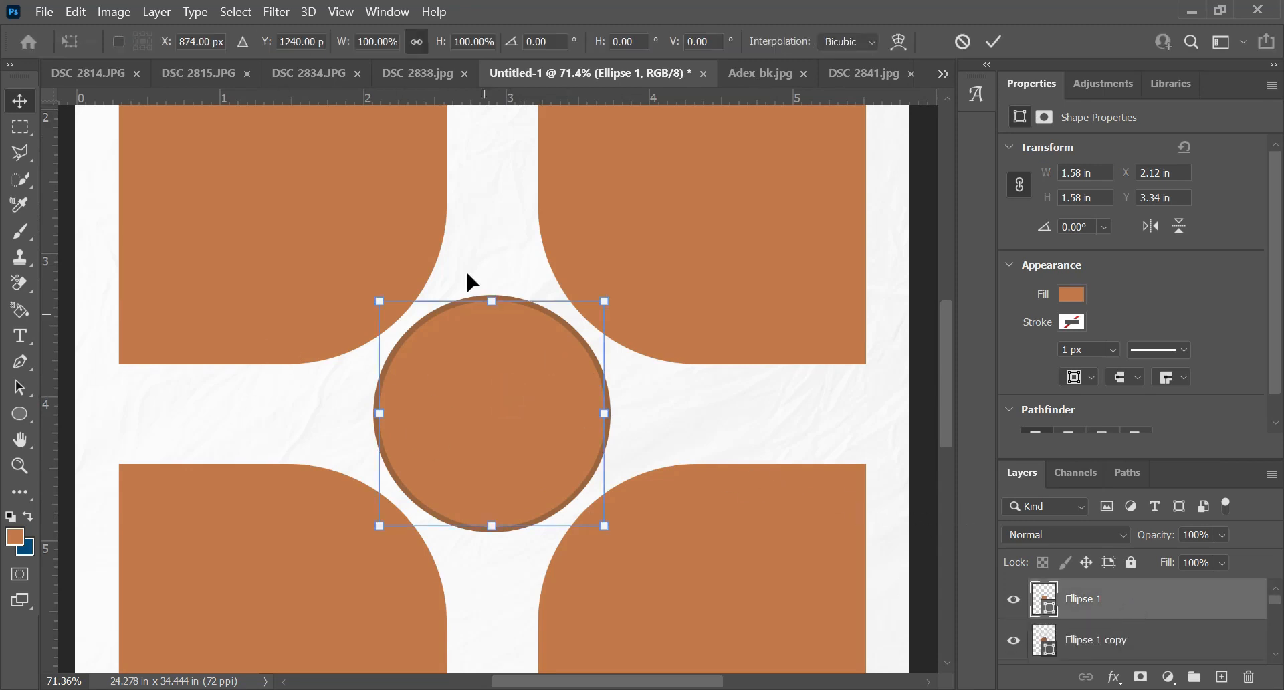
pyautogui.click(600, 305)
pyautogui.click(597, 309)
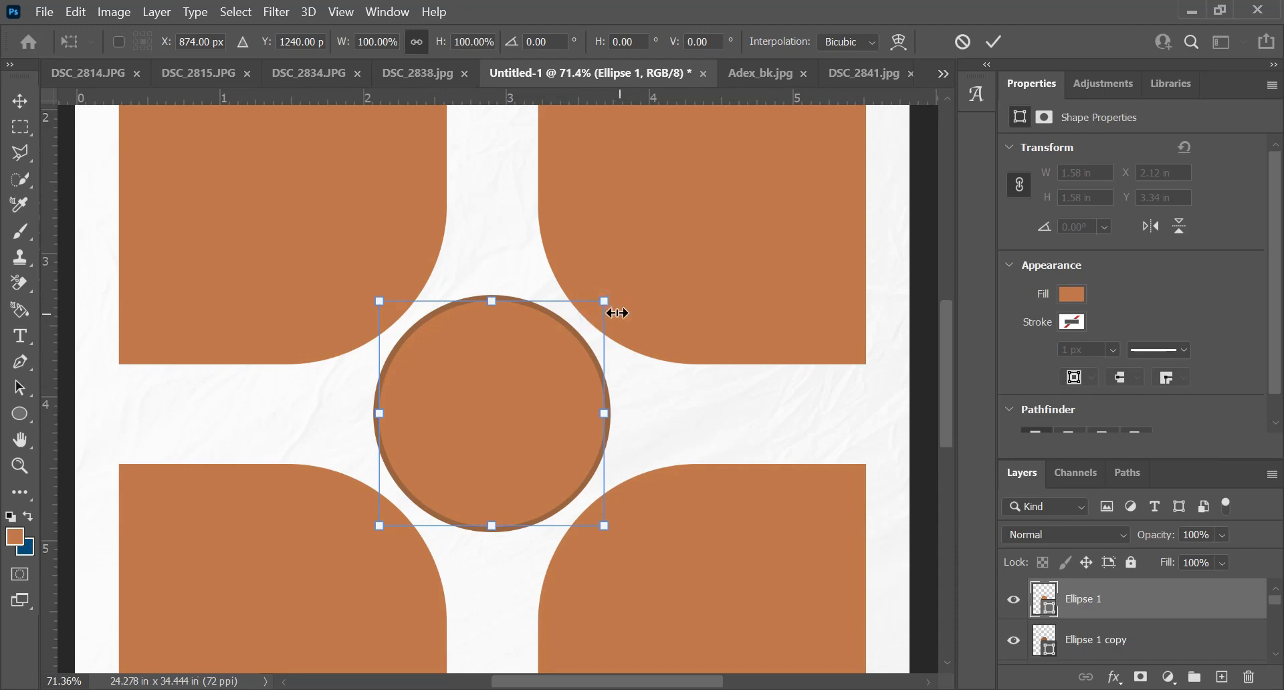
pyautogui.moveTo(605, 300); pyautogui.dragTo(604, 304)
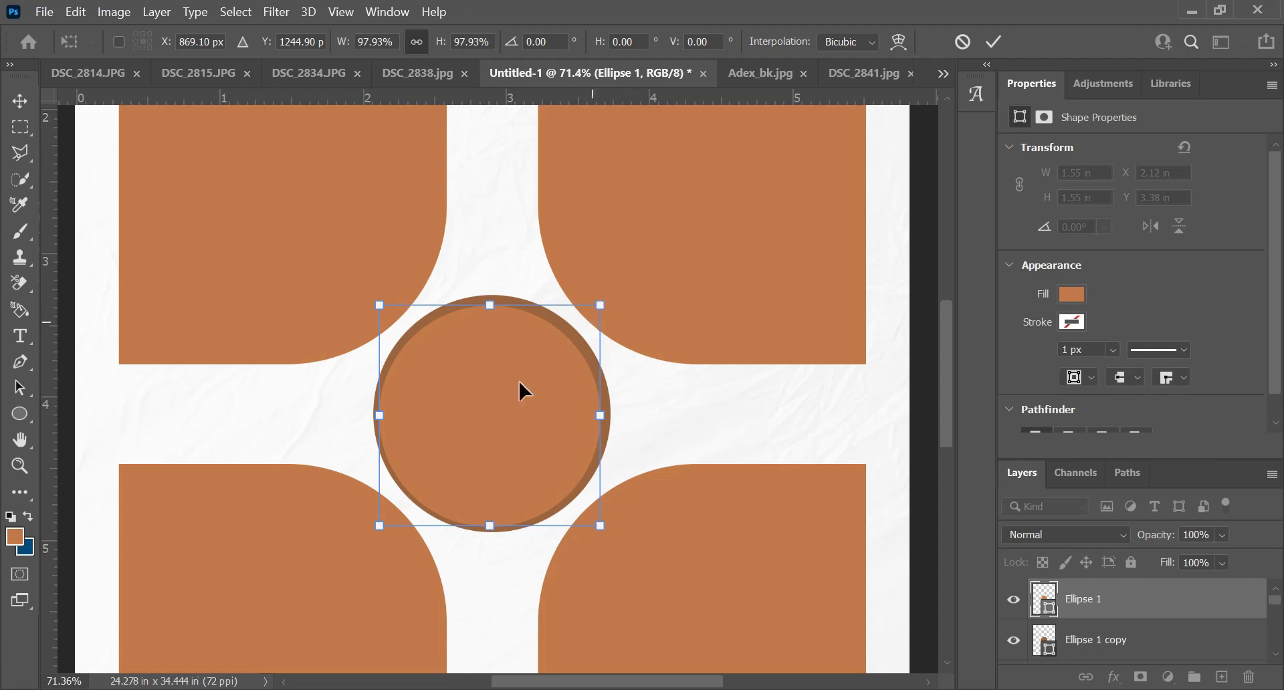
pyautogui.moveTo(380, 522); pyautogui.dragTo(381, 517)
pyautogui.press('Return')
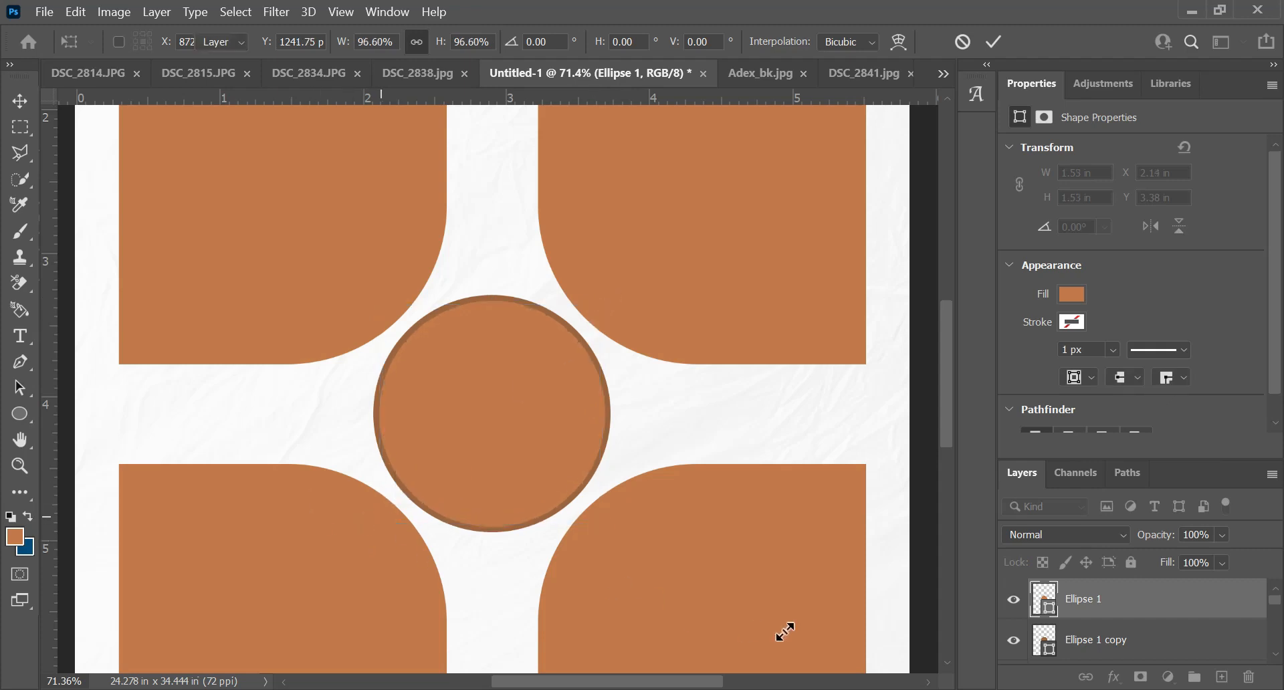
# Load the larger circle's outline as a selection and center the orange circle on it horizontally and vertically.
pyautogui.keyDown('ctrl'); pyautogui.click(1045, 638); pyautogui.keyUp('ctrl')
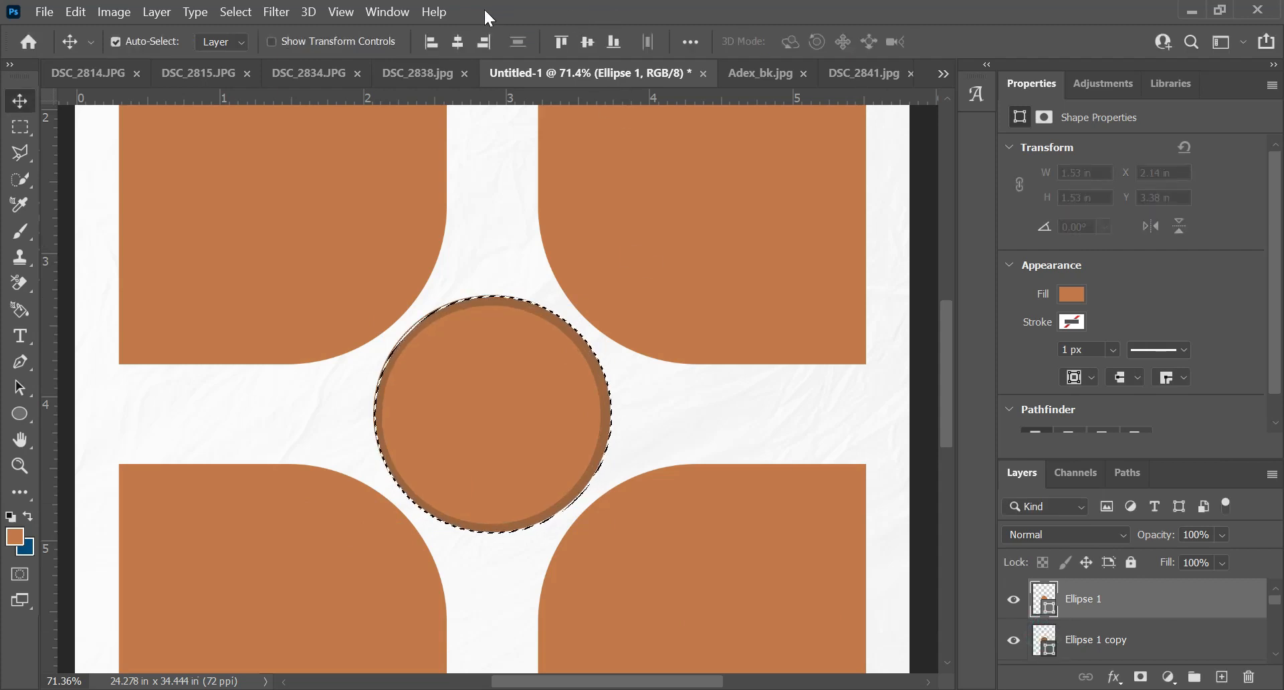
pyautogui.click(457, 42)
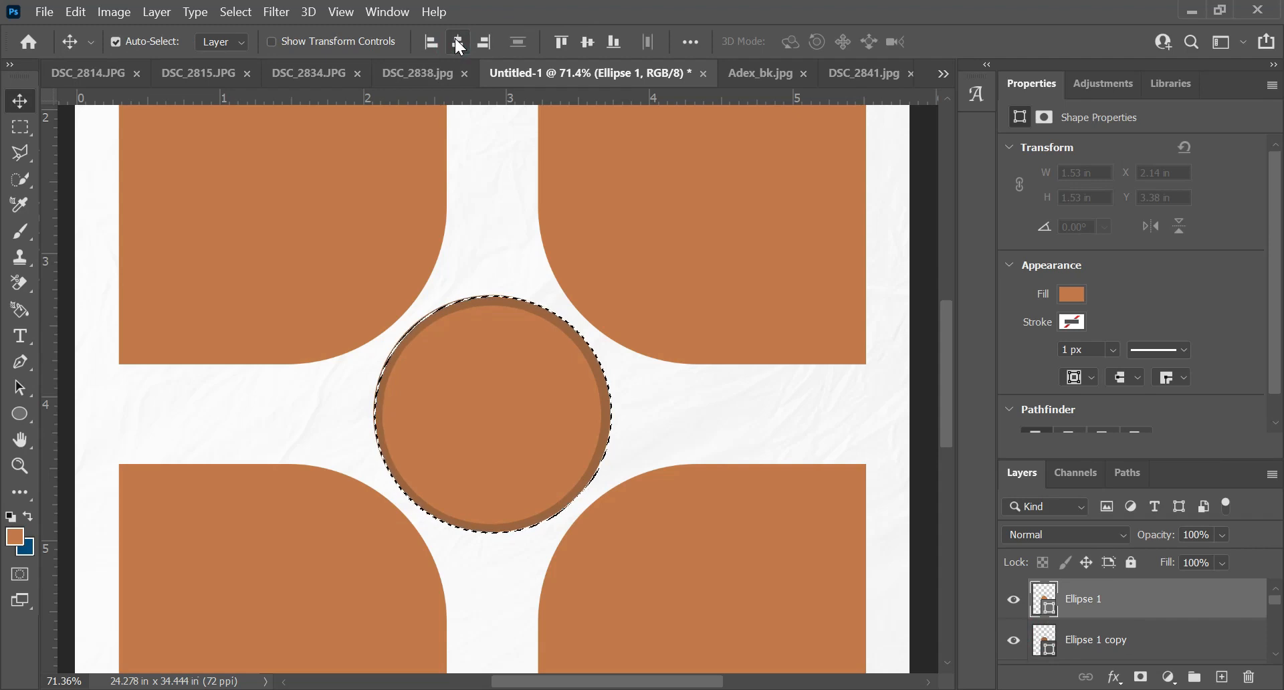
pyautogui.click(588, 42)
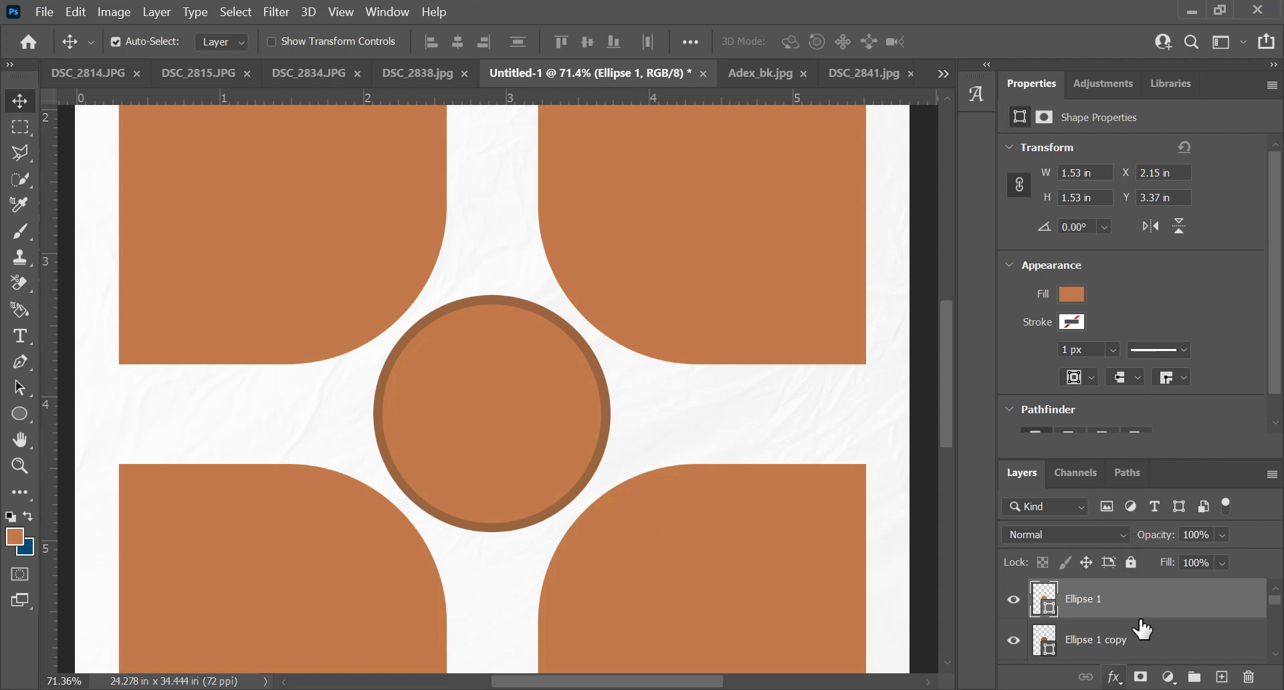
# Select the larger circle, Ellipse 1 copy, and set its fill to none.
pyautogui.click(1212, 652)
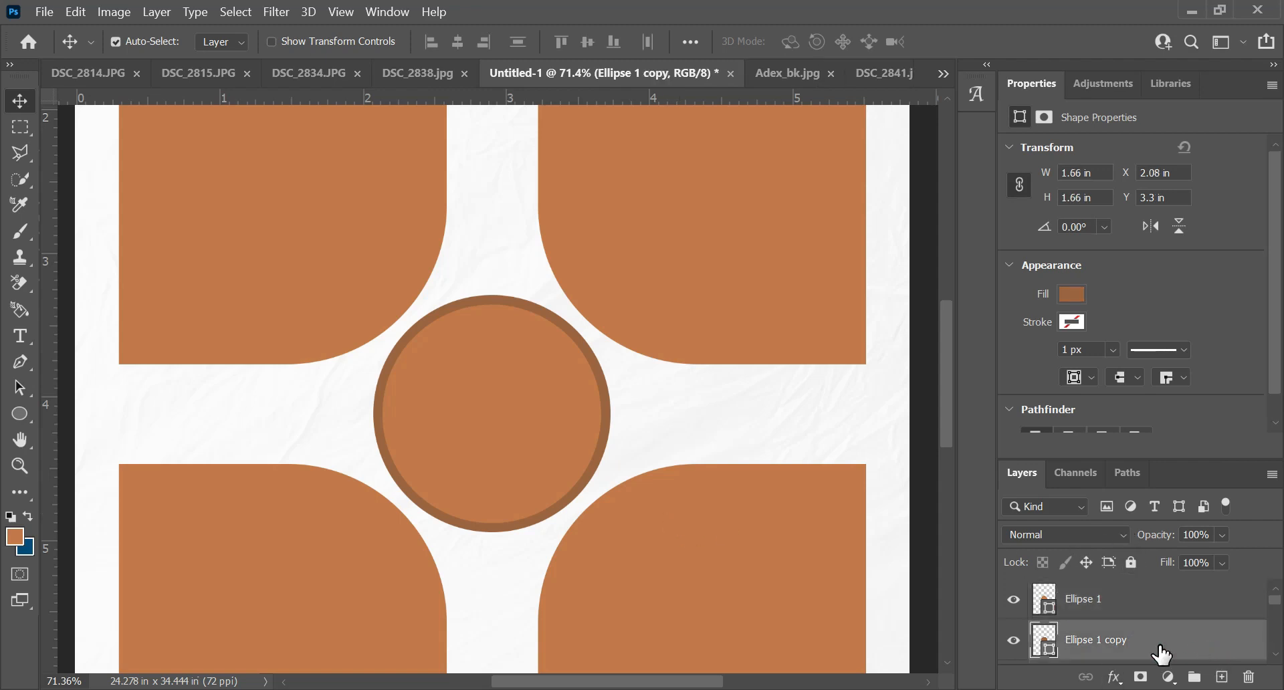
pyautogui.press('u')
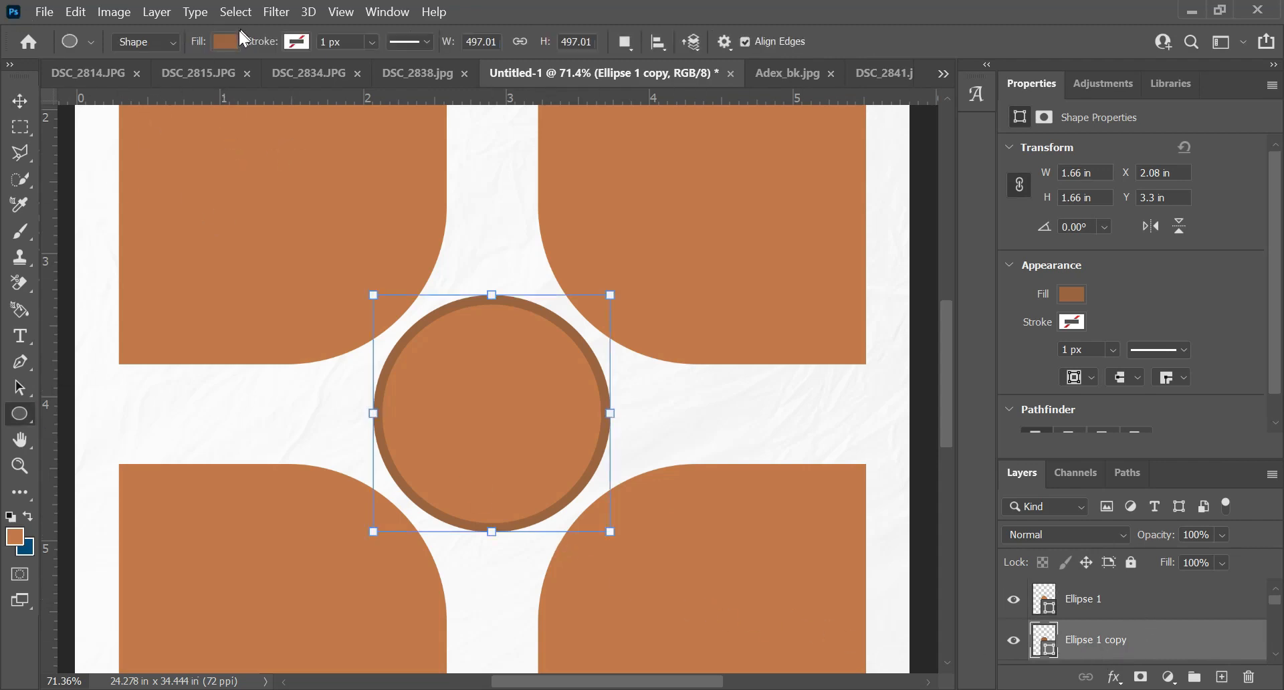
pyautogui.click(227, 41)
pyautogui.click(109, 80)
# Give the larger circle a dark maroon stroke from the recently used colors, about 12.87 px wide.
pyautogui.click(308, 41)
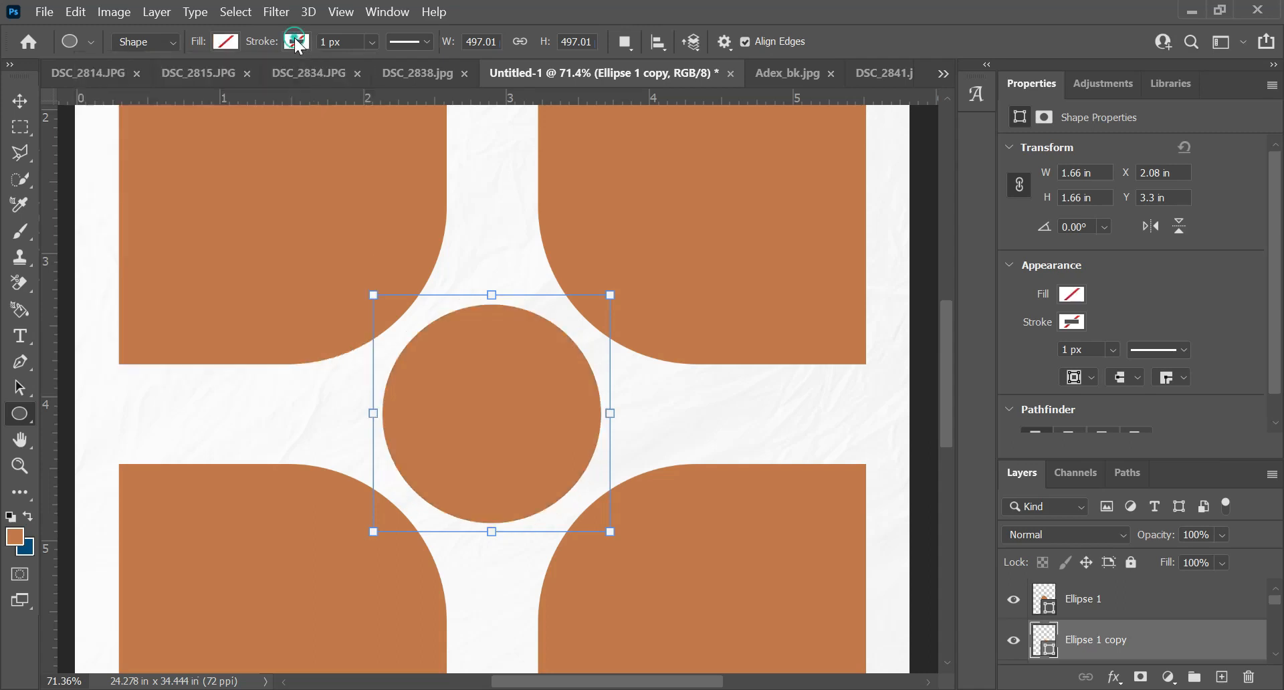
pyautogui.click(297, 42)
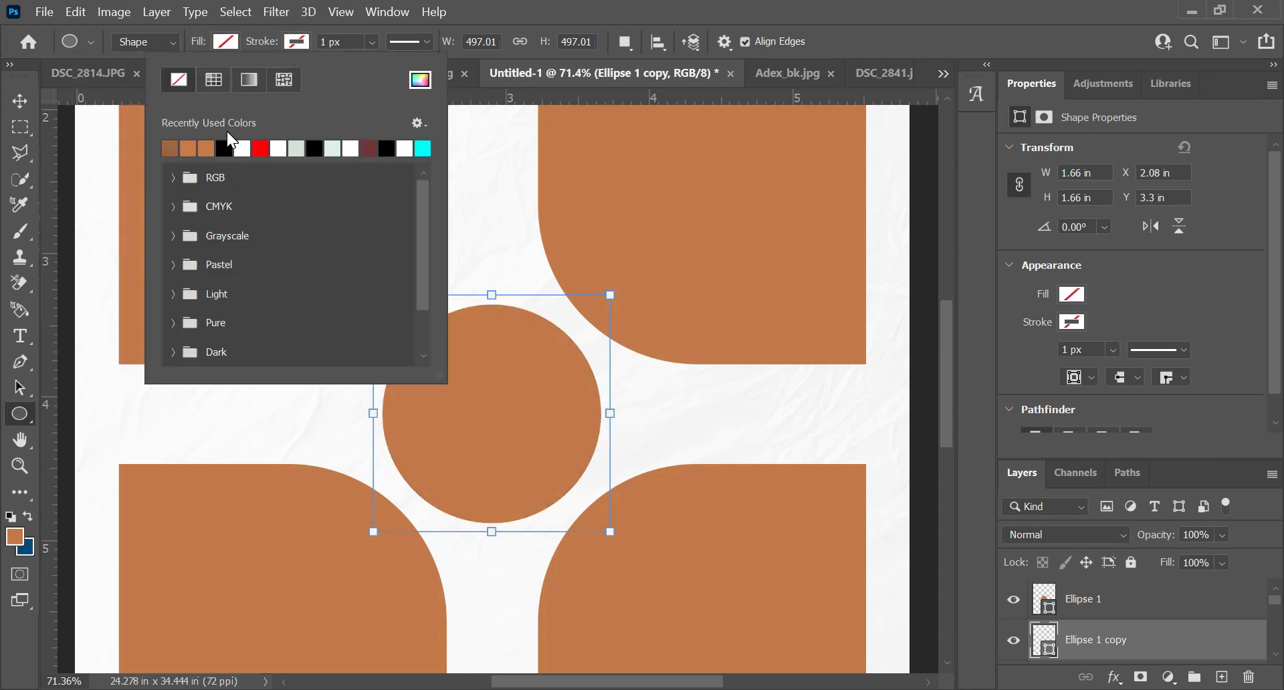
pyautogui.click(375, 148)
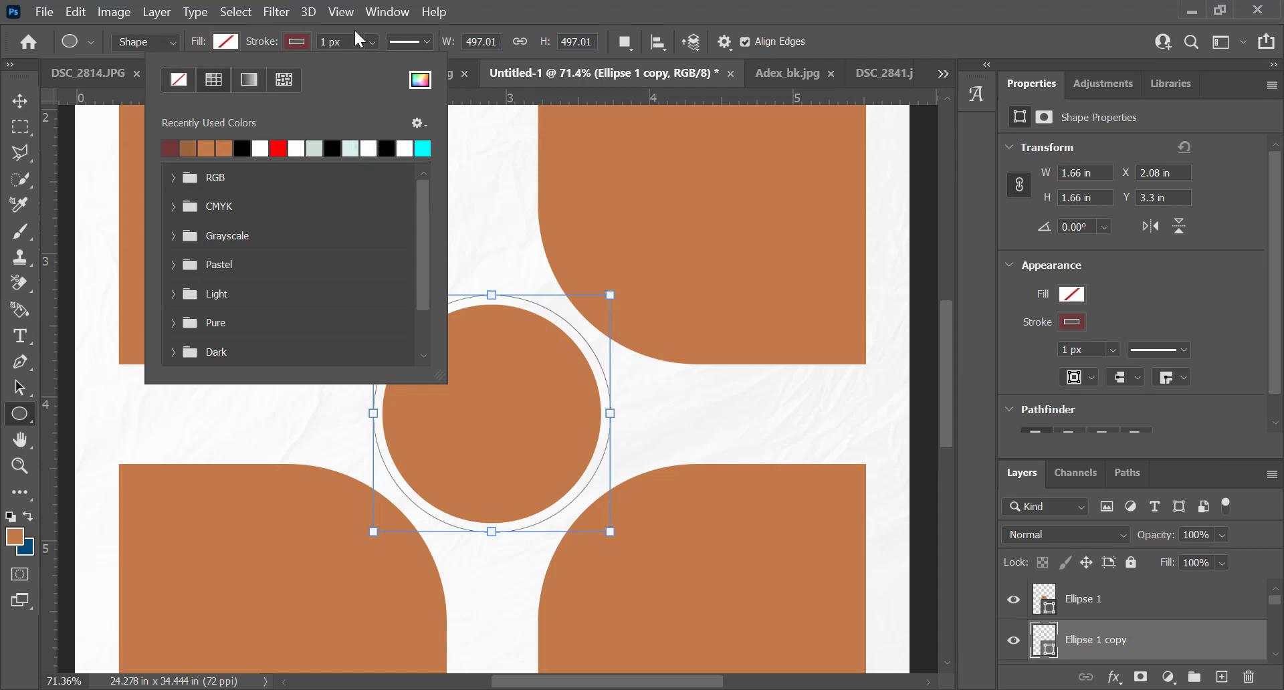
pyautogui.click(373, 41)
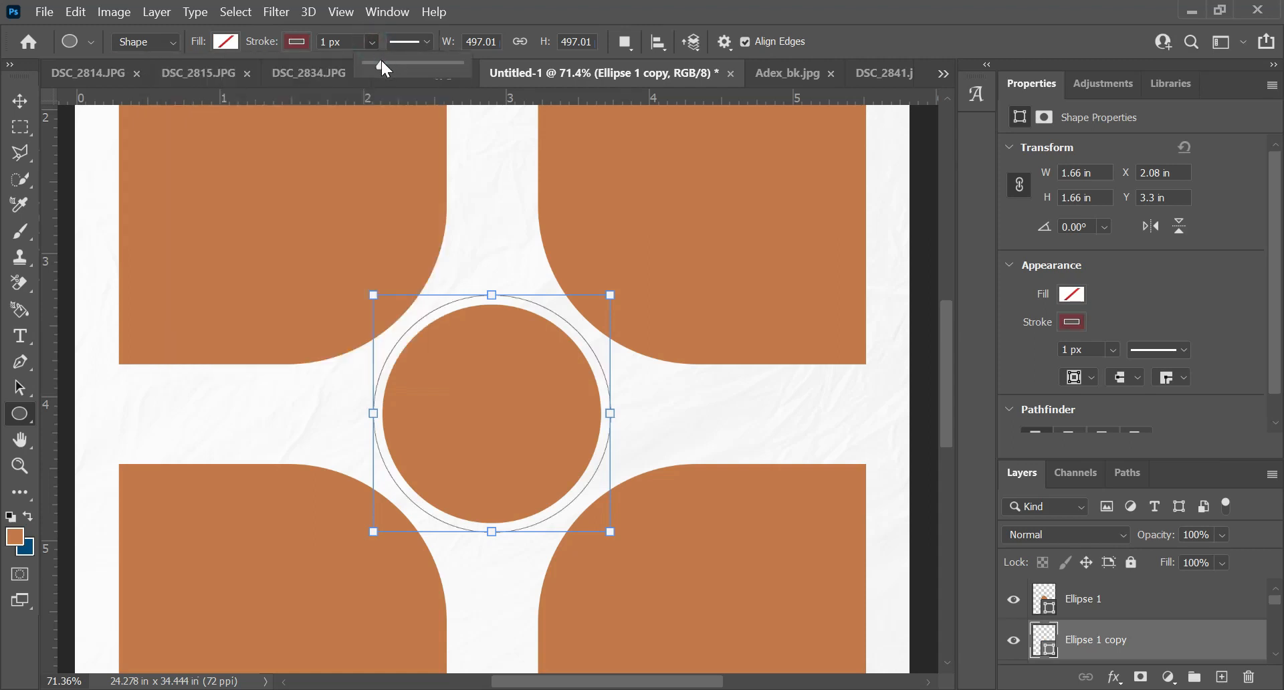
pyautogui.moveTo(384, 65); pyautogui.dragTo(386, 65)
# Change the larger circle's stroke to the dotted style and hide the shape's outline and handles.
pyautogui.click(428, 41)
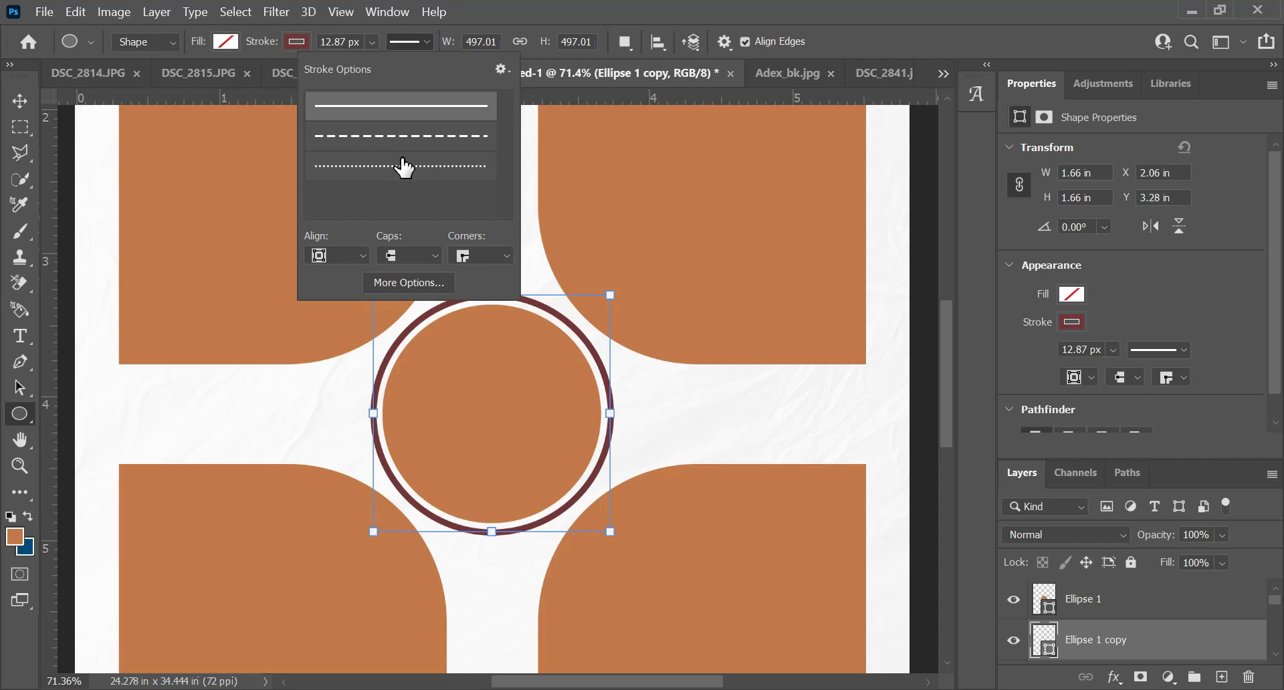
pyautogui.click(351, 167)
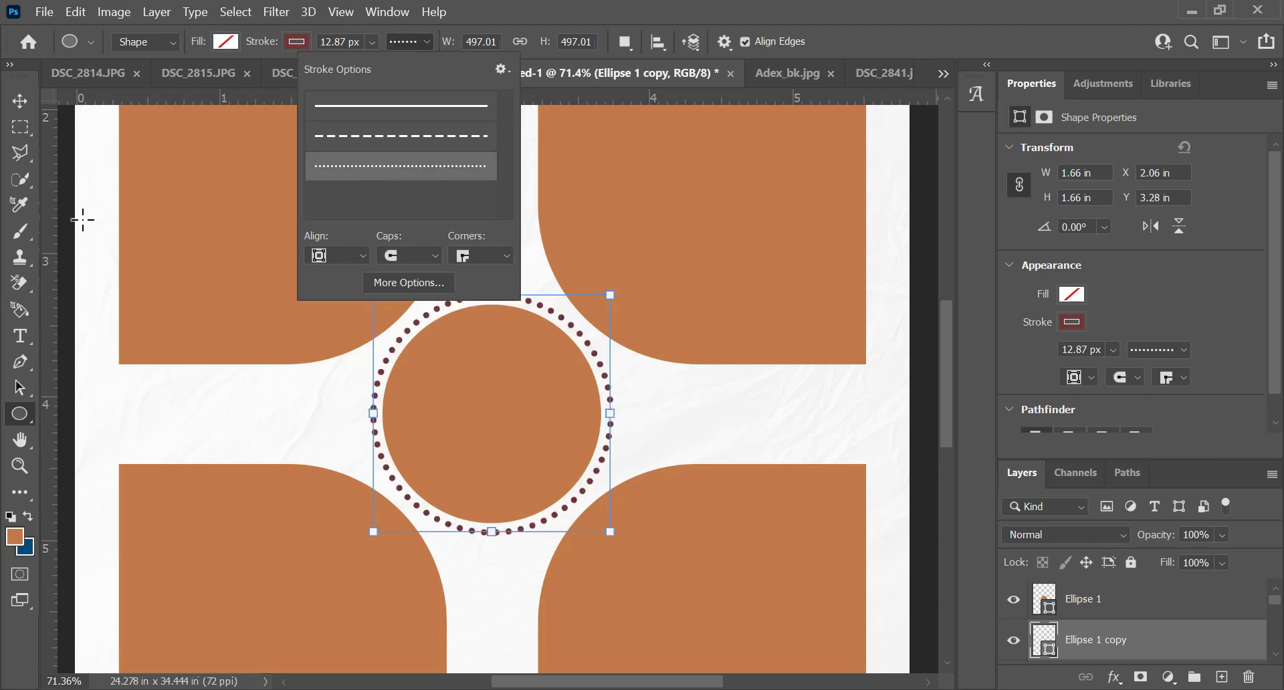
pyautogui.click(492, 8)
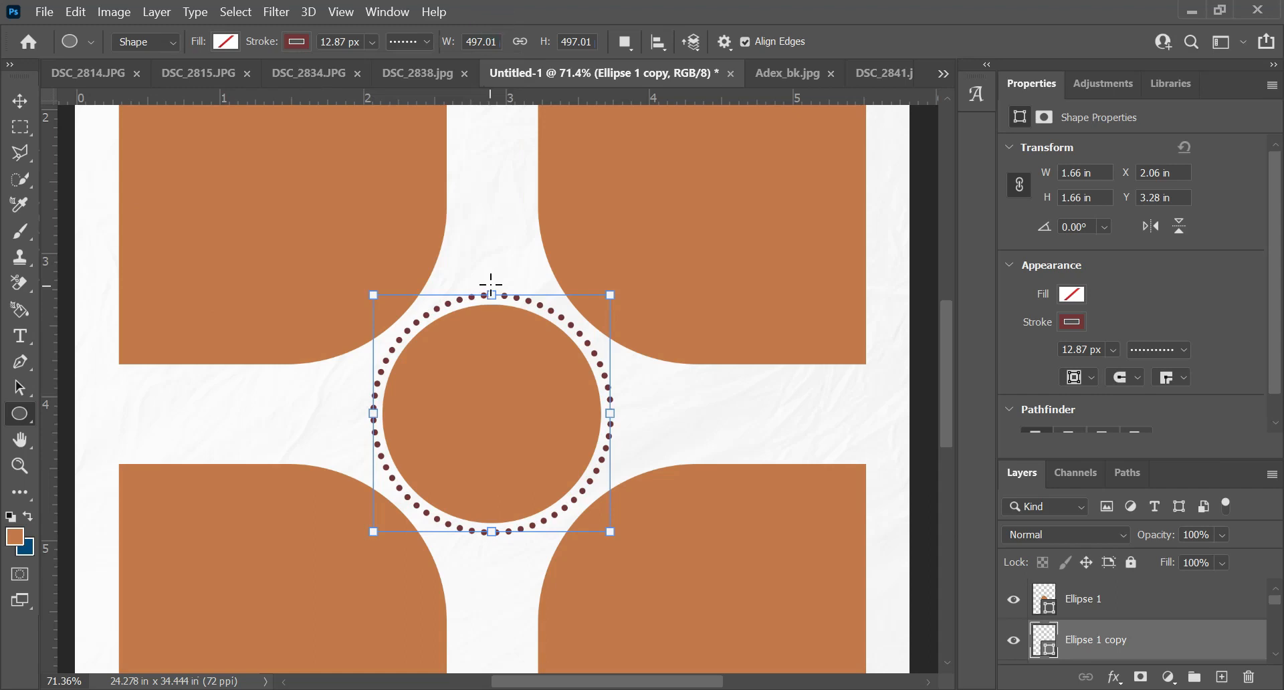
pyautogui.hotkey('ctrl', 'h')
pyautogui.hotkey('ctrl', 'h')
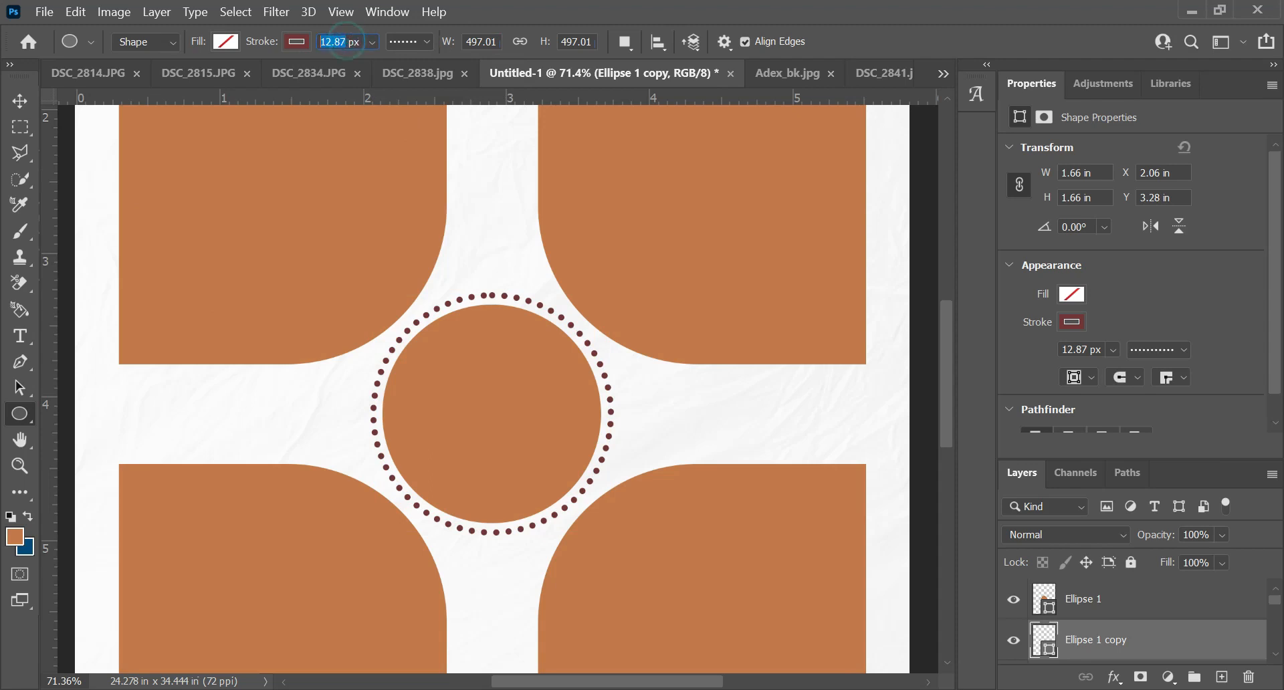
# Set the dotted ring's stroke width to 15.60 px.
pyautogui.click(375, 42)
pyautogui.click(377, 65)
pyautogui.moveTo(376, 67); pyautogui.dragTo(377, 69)
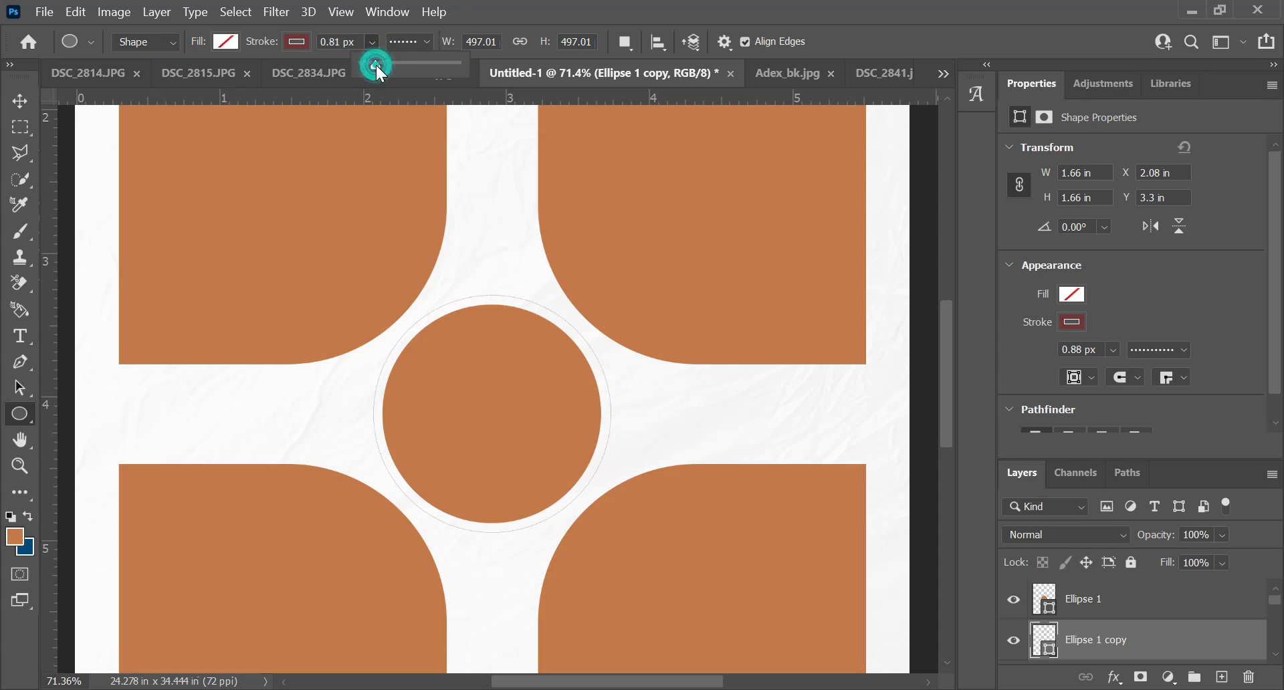
pyautogui.moveTo(377, 66); pyautogui.dragTo(379, 67)
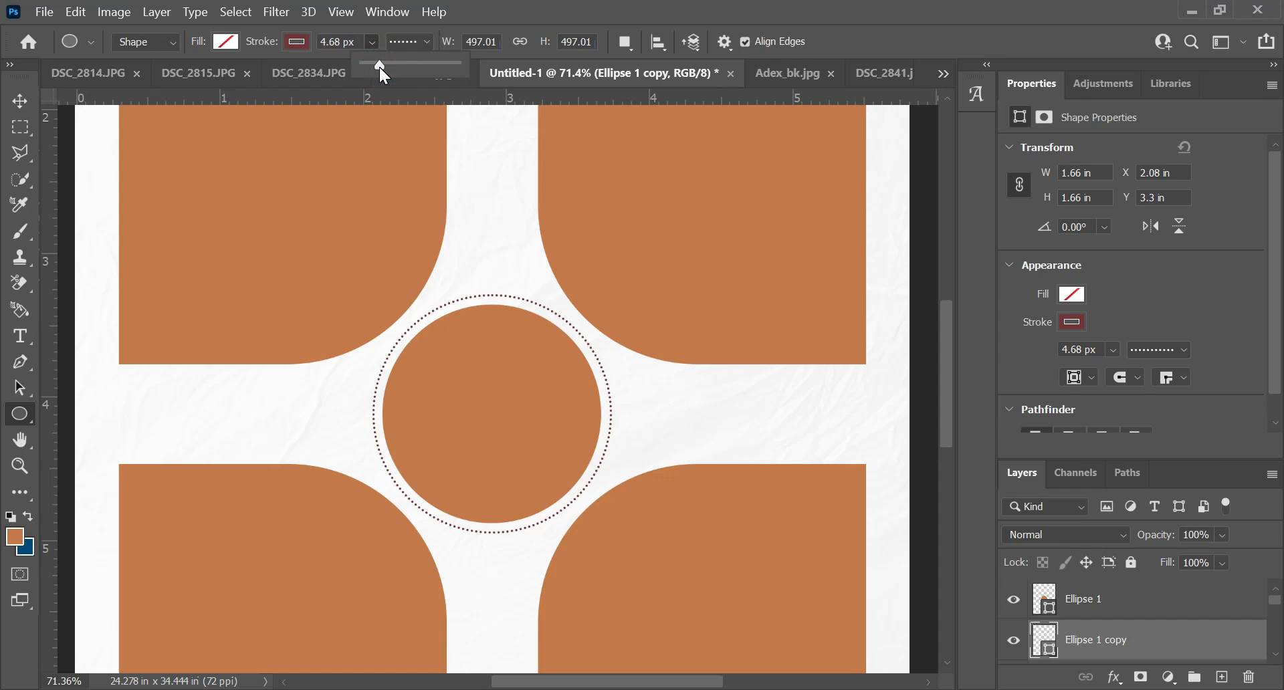
pyautogui.moveTo(379, 66); pyautogui.dragTo(380, 67)
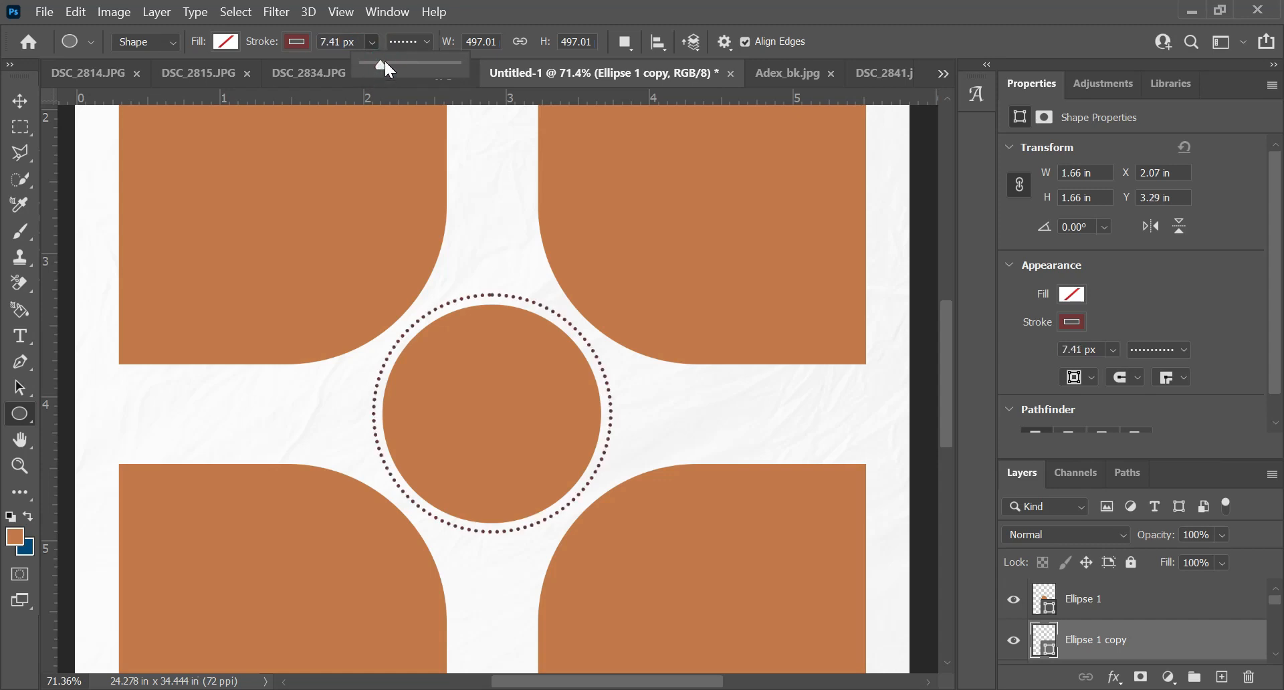
pyautogui.moveTo(385, 66); pyautogui.dragTo(384, 68)
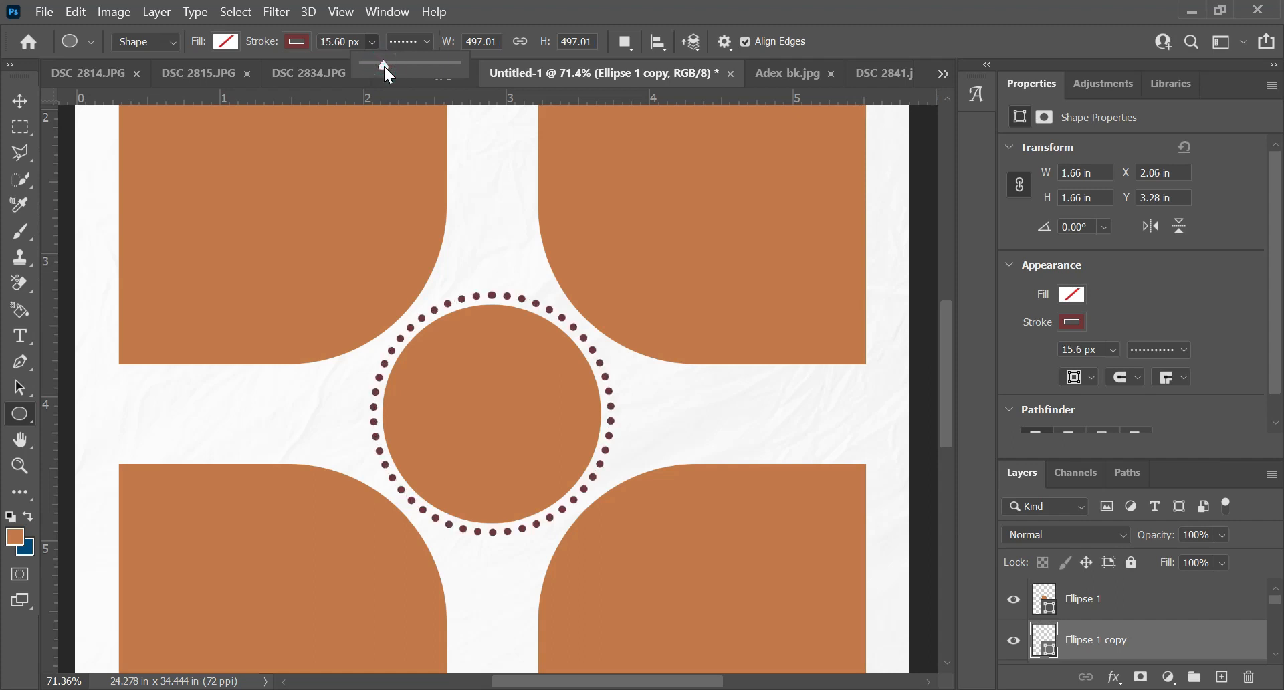
# Examine the dotted ring around the central circle and the overall placeholder layout.
pyautogui.scroll(-5, 401, 149)
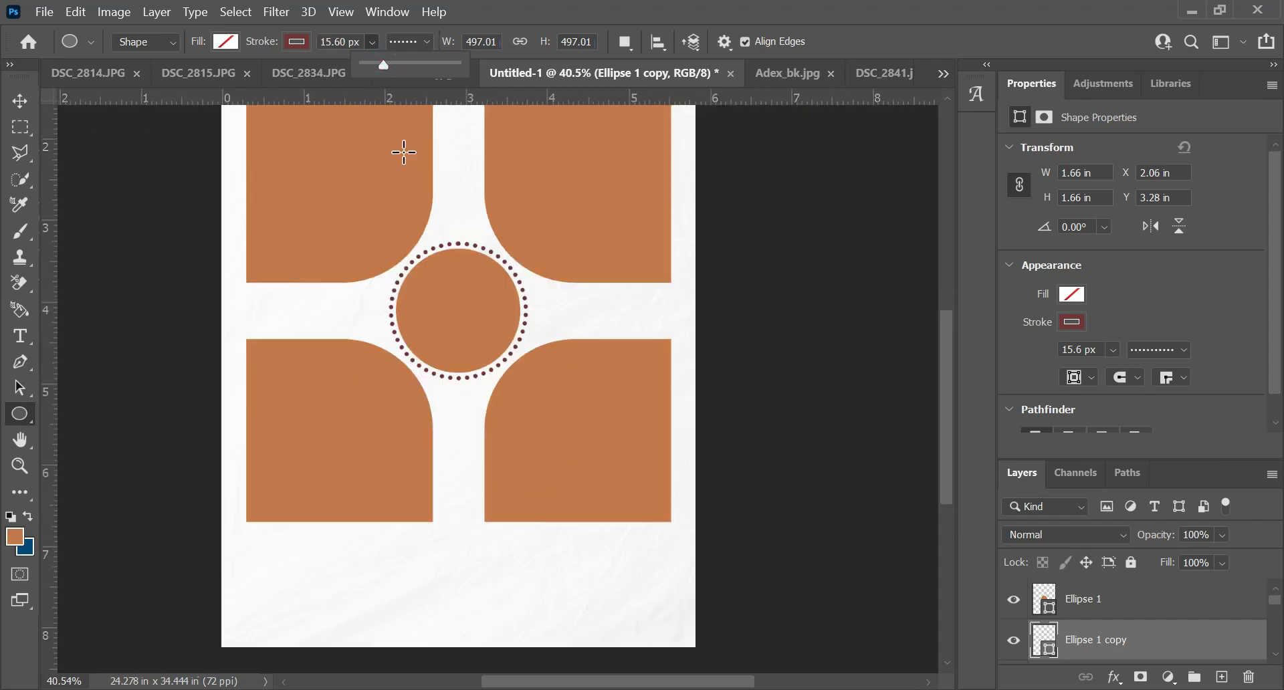
pyautogui.scroll(5, 424, 295)
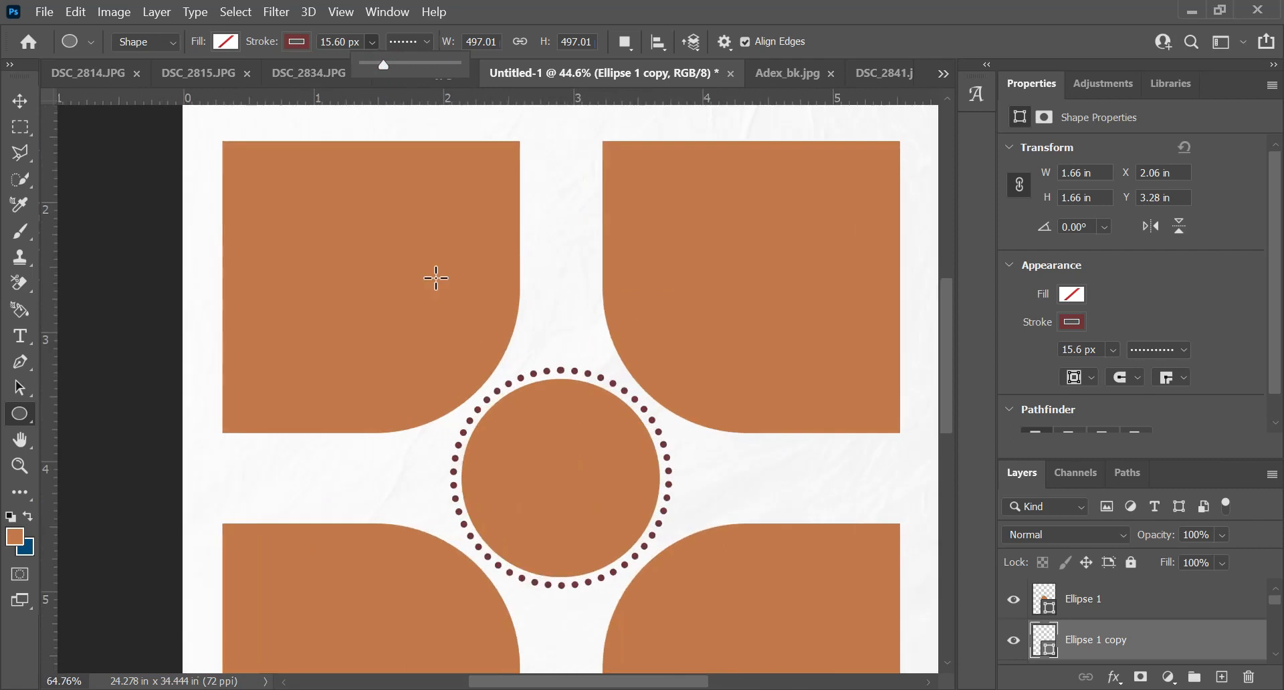
pyautogui.scroll(-3, 438, 274)
pyautogui.scroll(5, 436, 266)
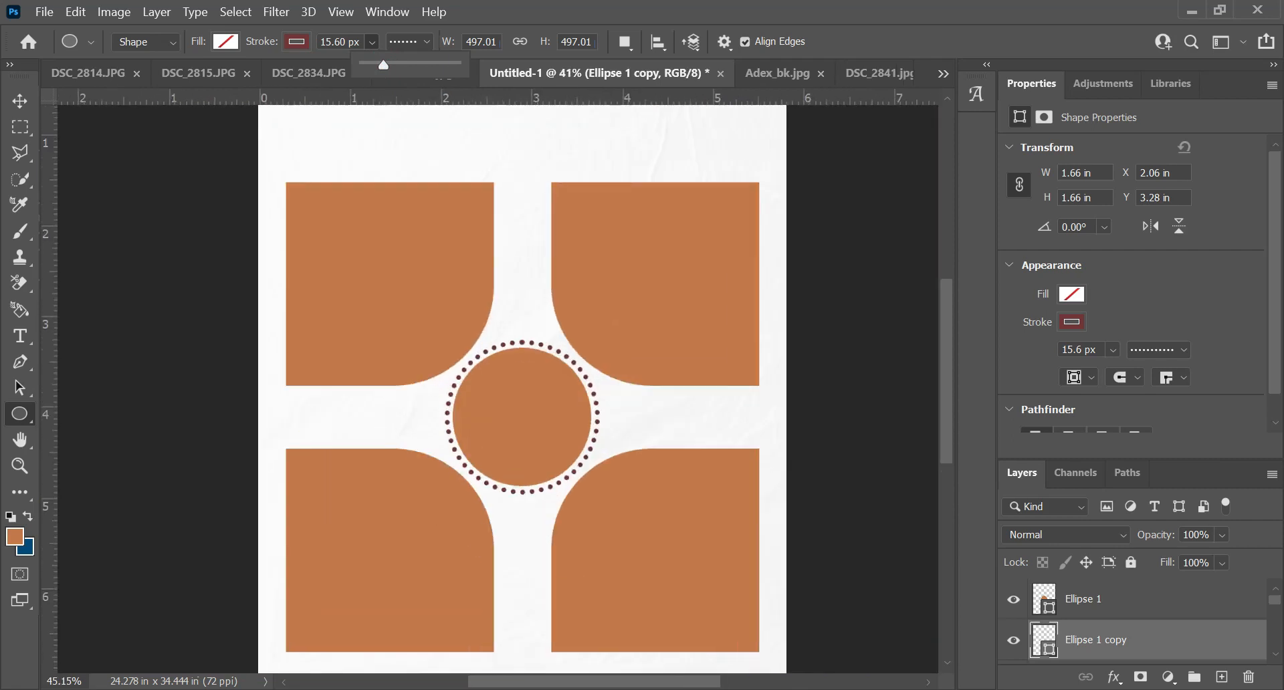
pyautogui.scroll(-3, 680, 348)
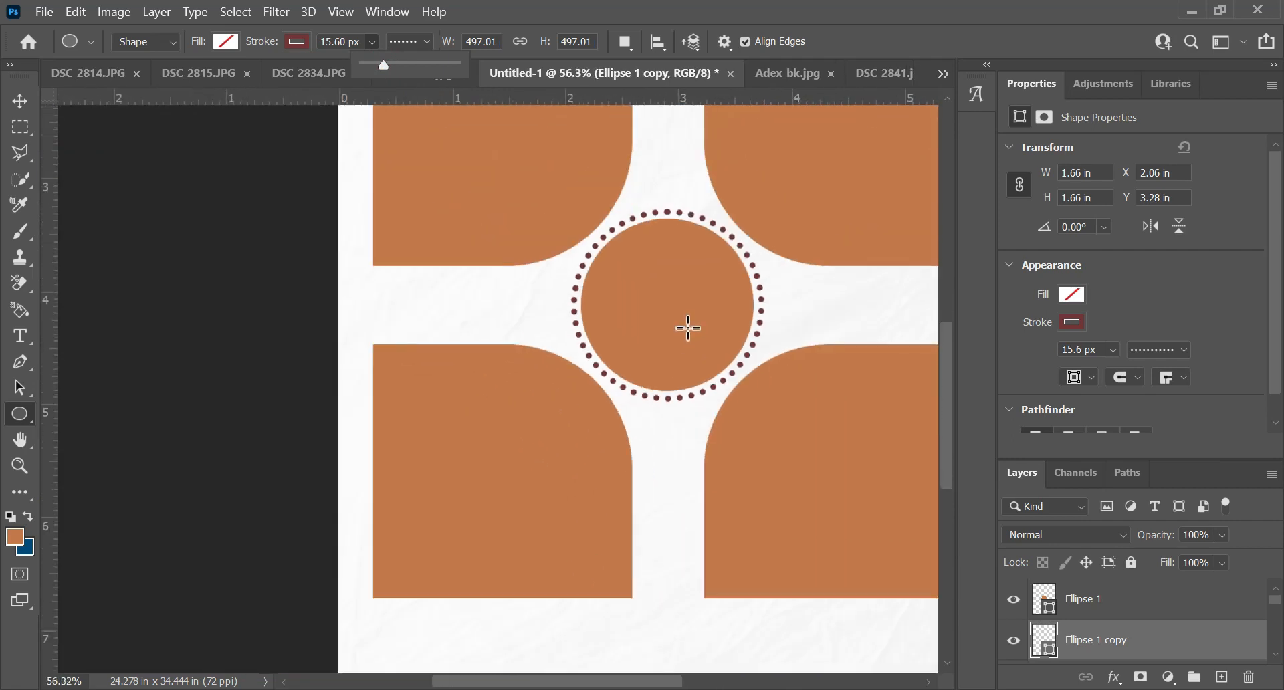
pyautogui.scroll(-3, 889, 258)
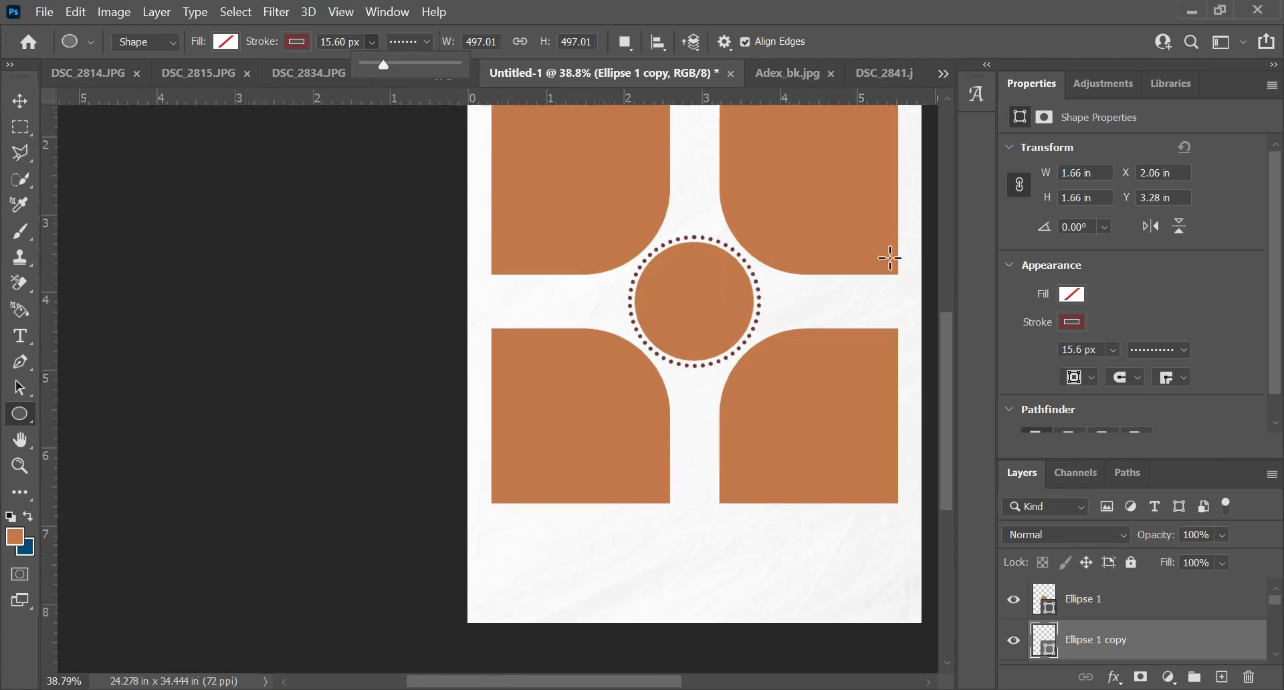
pyautogui.scroll(2, 666, 275)
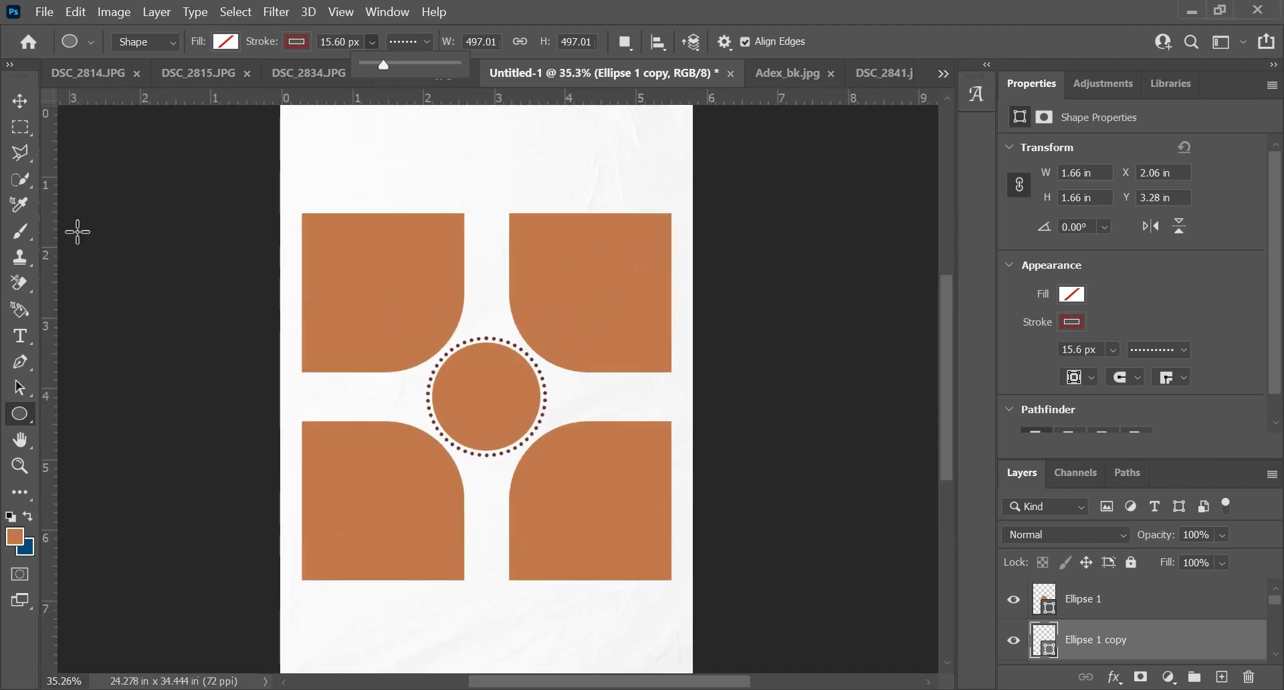
# Float the photos DSC_2814.JPG, DSC_2815.JPG, DSC_2834.JPG and DSC_2838.jpg as separate windows over the Untitled-1 page.
pyautogui.click(19, 101)
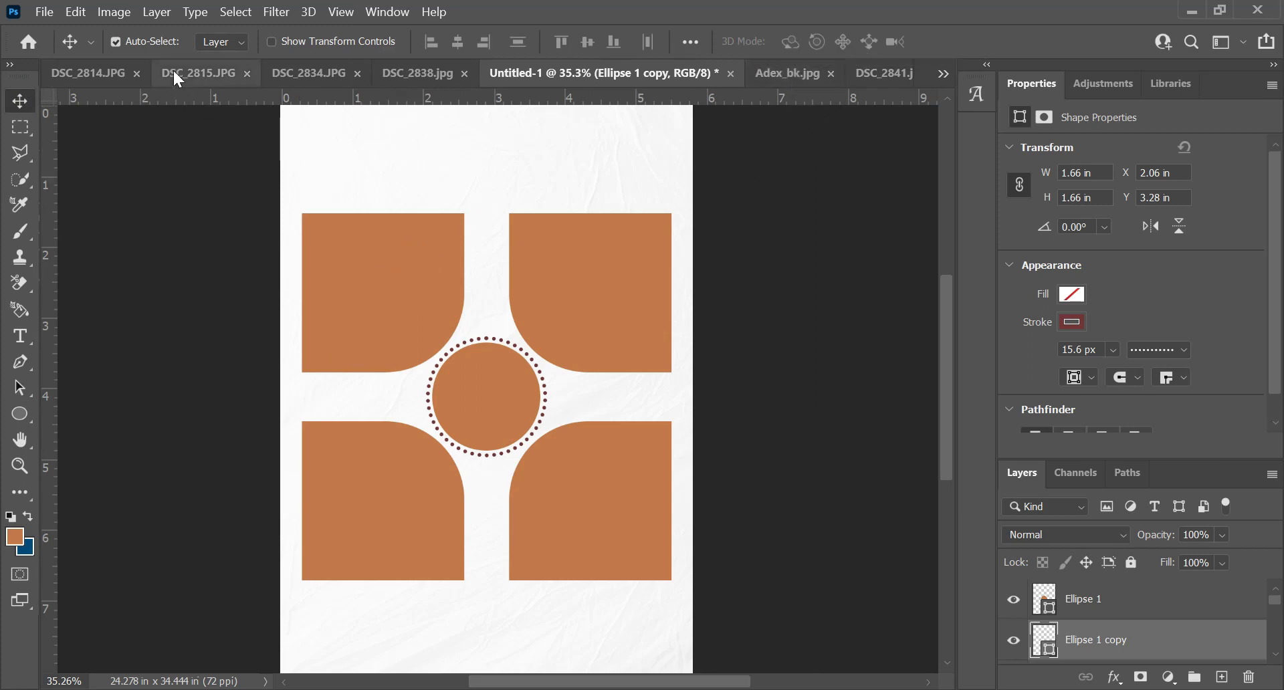
pyautogui.click(74, 67)
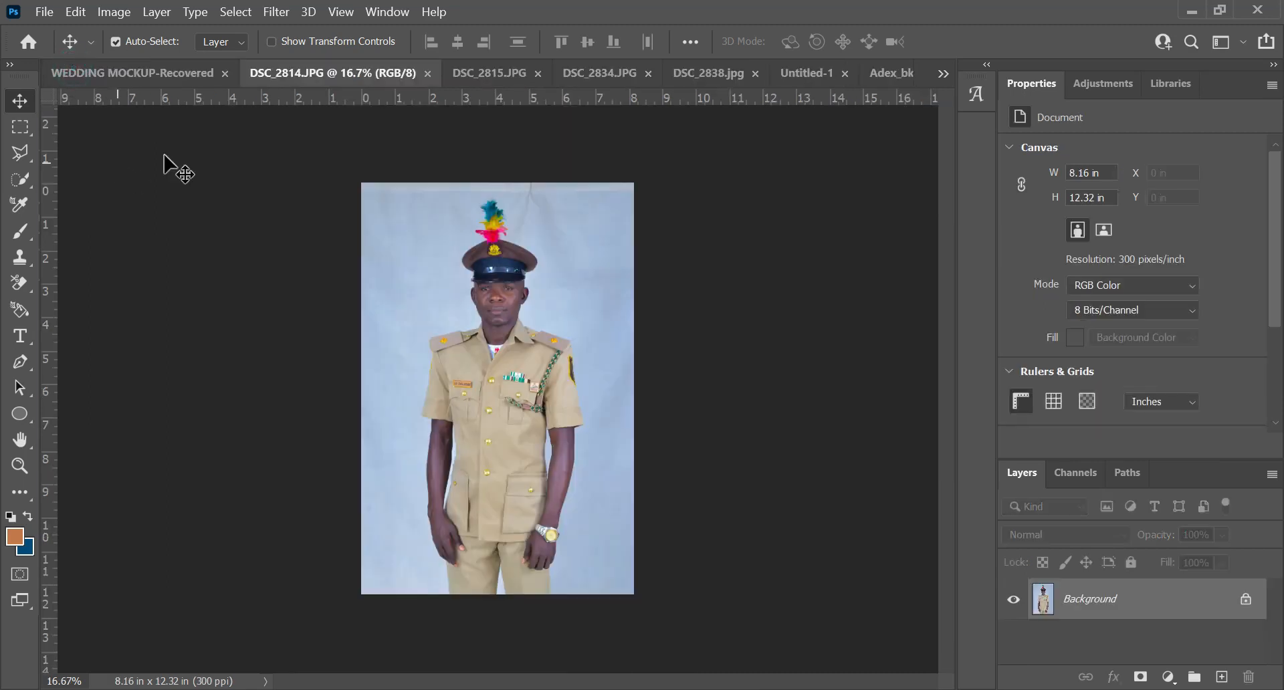
pyautogui.moveTo(317, 77); pyautogui.dragTo(423, 358)
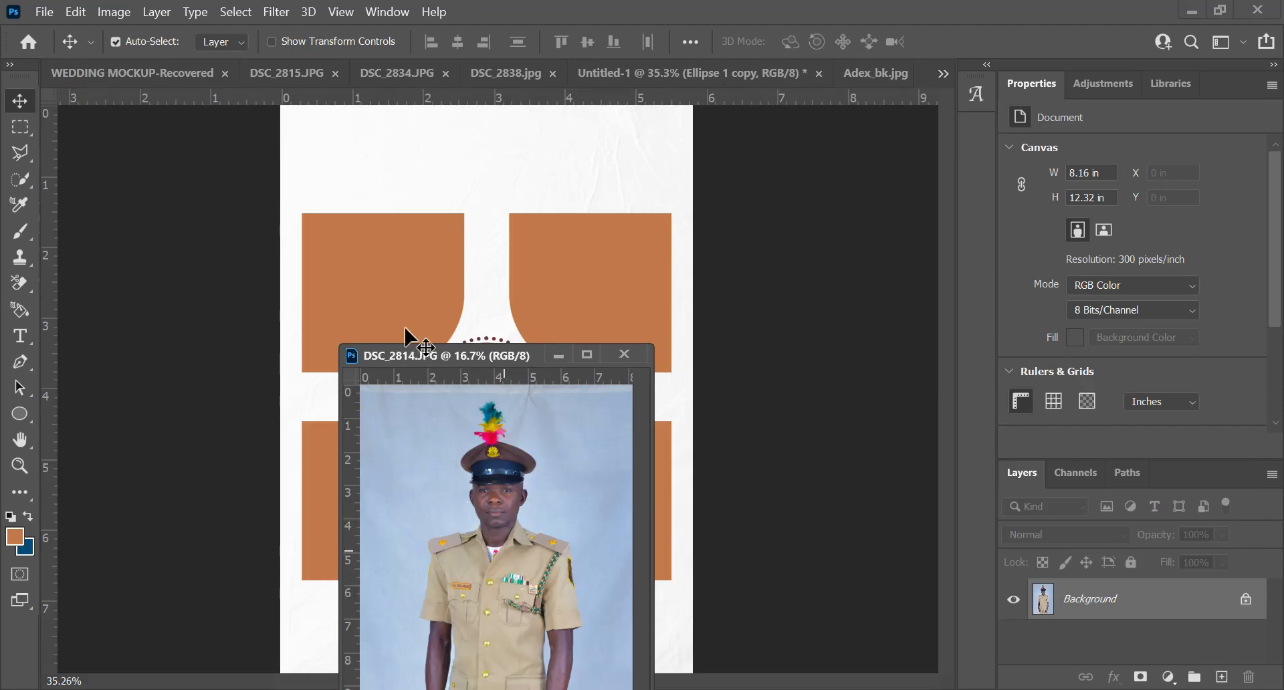
pyautogui.moveTo(323, 80); pyautogui.dragTo(319, 253)
pyautogui.moveTo(312, 137); pyautogui.dragTo(421, 255)
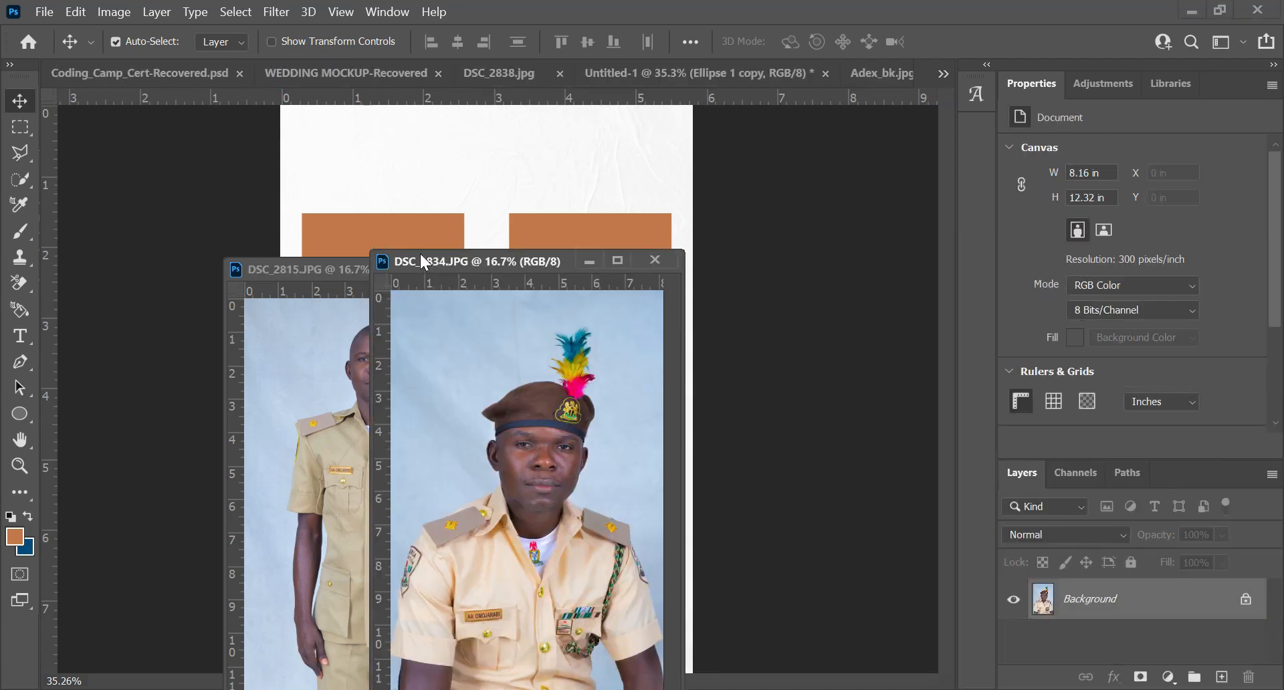
pyautogui.moveTo(515, 71); pyautogui.dragTo(520, 191)
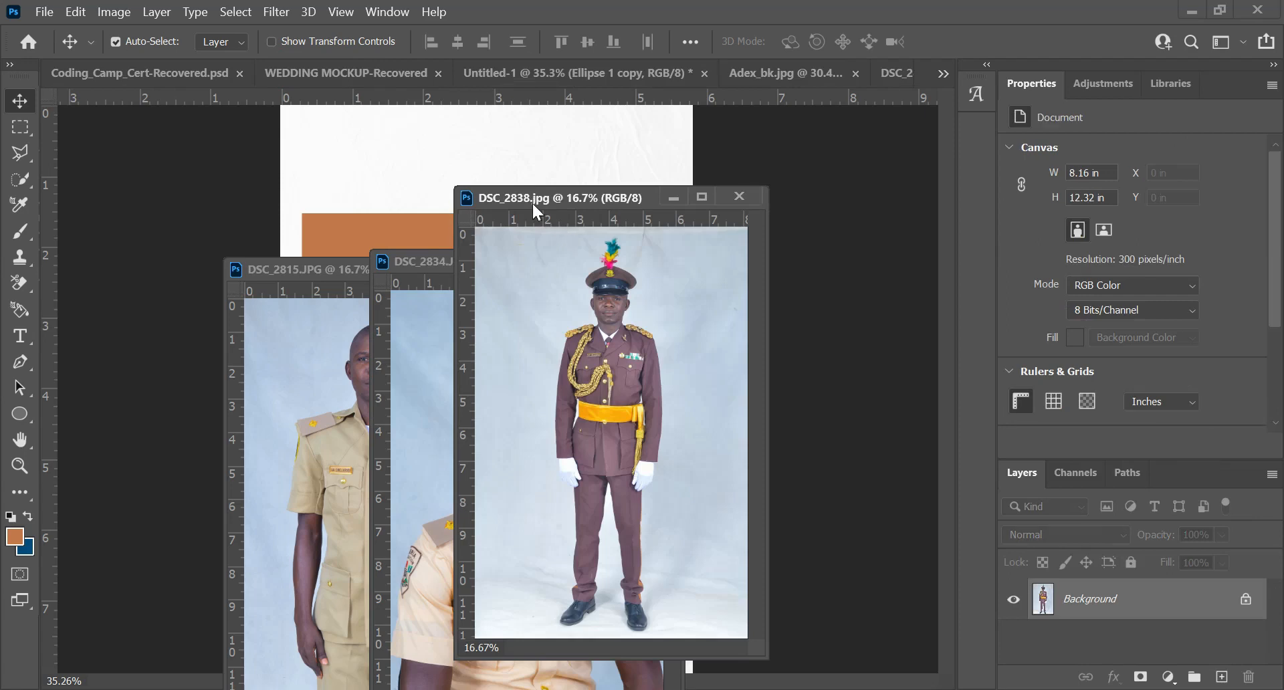
# Spread out the floating windows of DSC_2838.jpg, DSC_2815.JPG and DSC_2834.JPG so each photo and the page can be reached.
pyautogui.moveTo(532, 197); pyautogui.dragTo(690, 217)
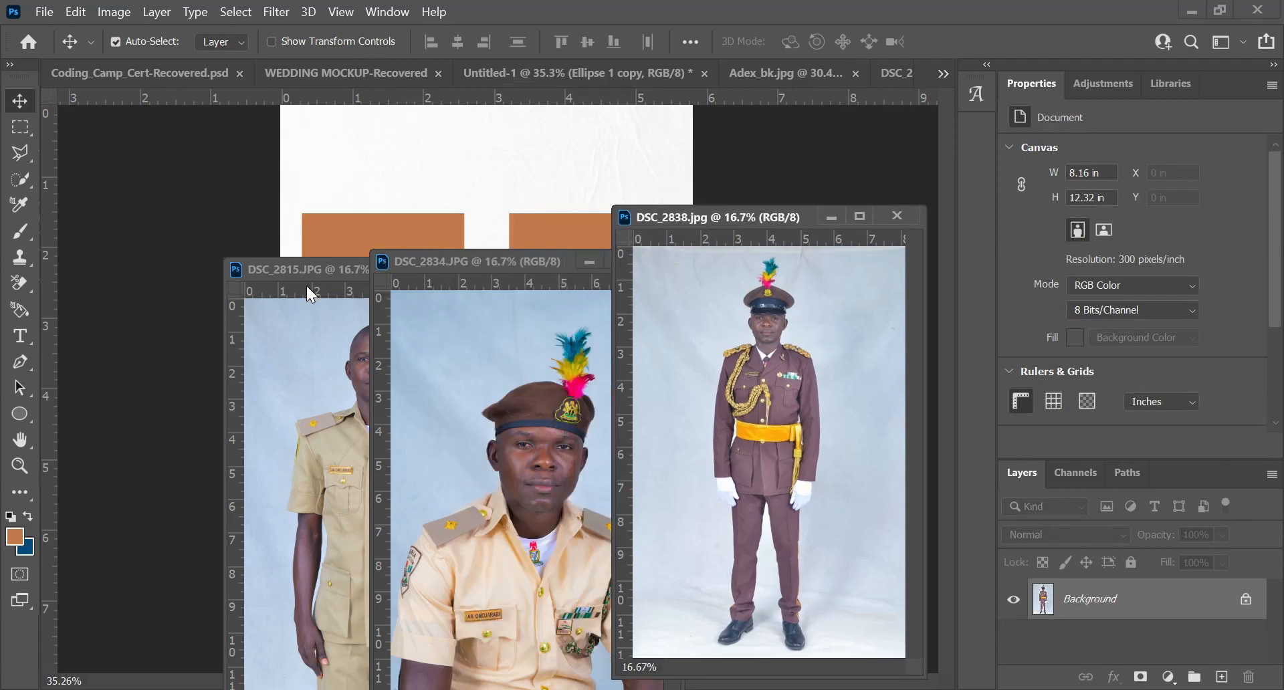
pyautogui.moveTo(307, 274); pyautogui.dragTo(281, 340)
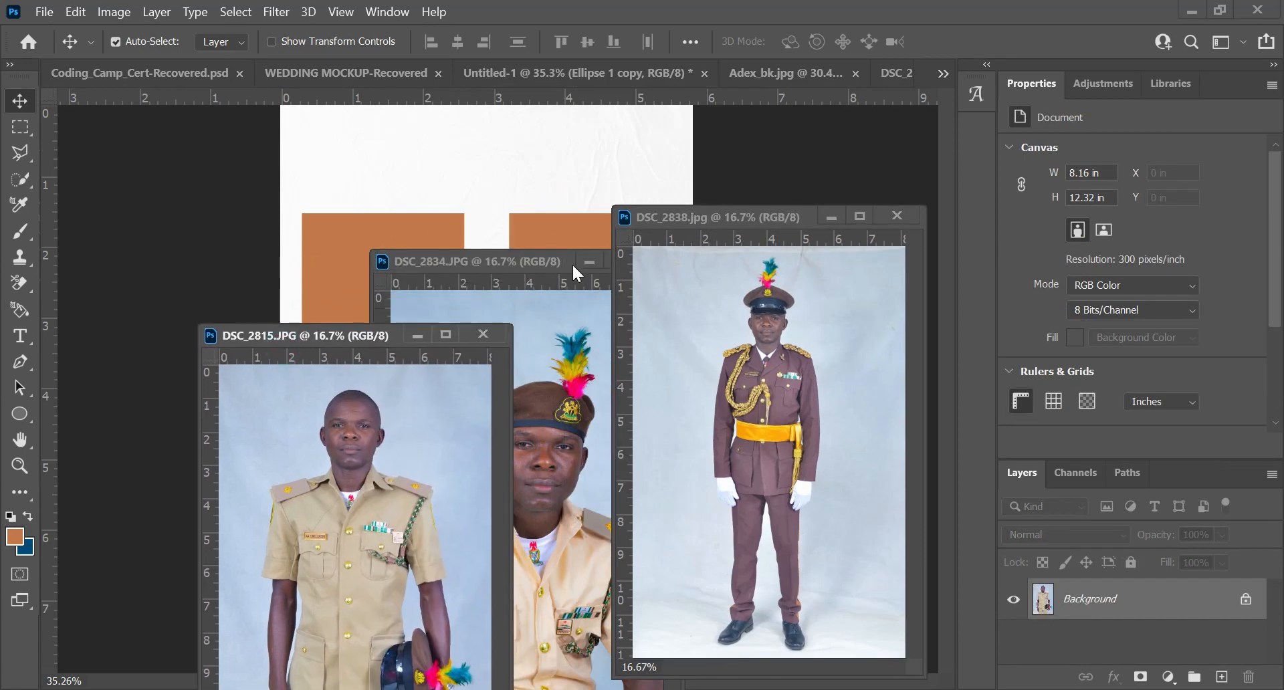
pyautogui.moveTo(543, 266); pyautogui.dragTo(546, 302)
# Copy the DSC_2815.JPG photo into Untitled-1 as a layer above Ellipse 1 and close the photo's window.
pyautogui.click(459, 132)
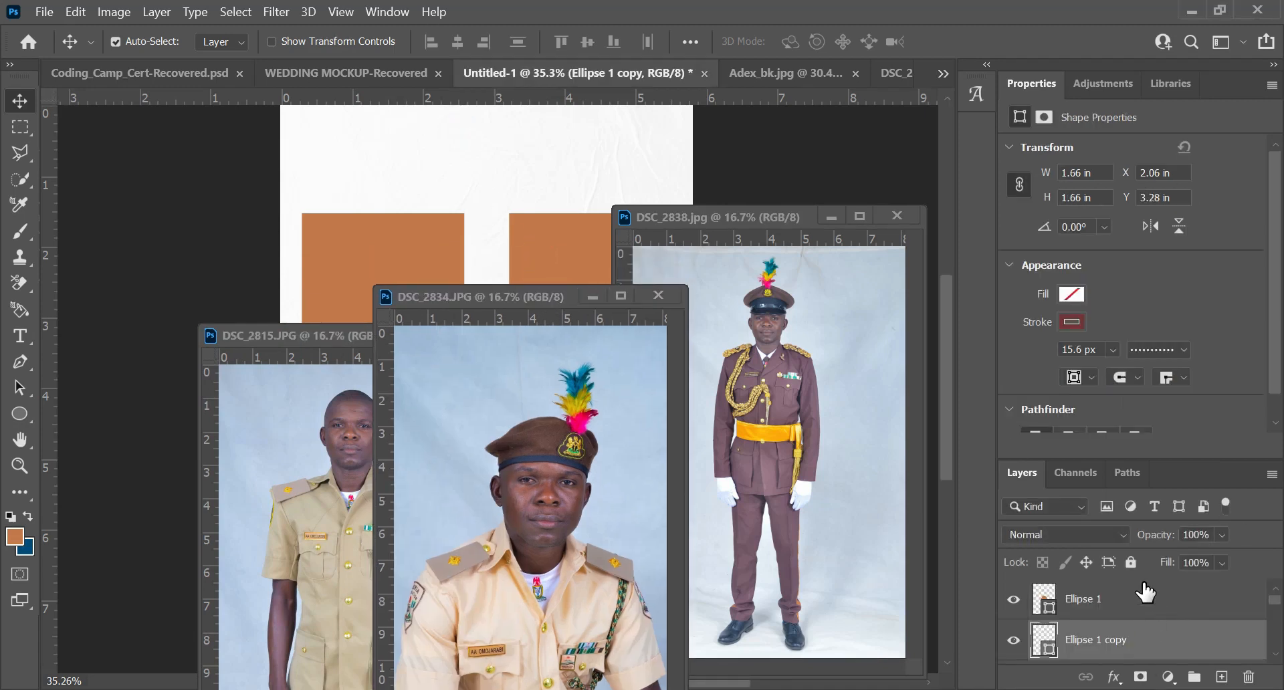
pyautogui.click(1145, 592)
pyautogui.click(278, 458)
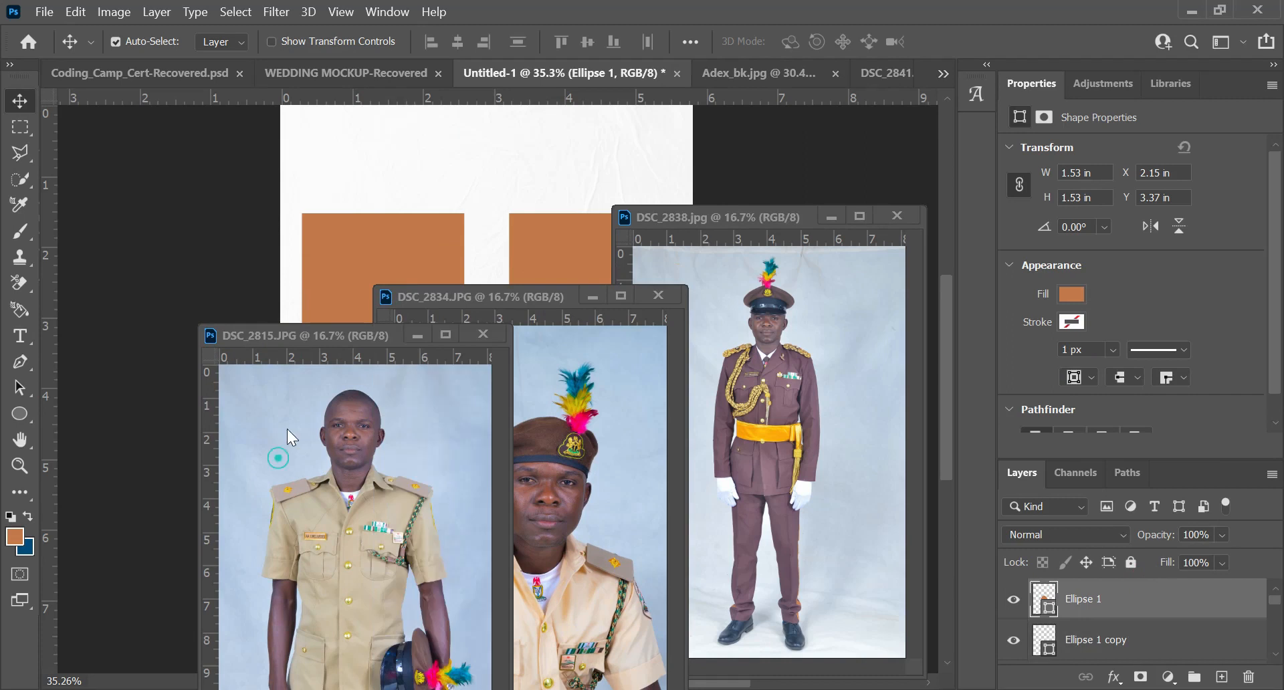
pyautogui.moveTo(322, 499); pyautogui.dragTo(395, 228)
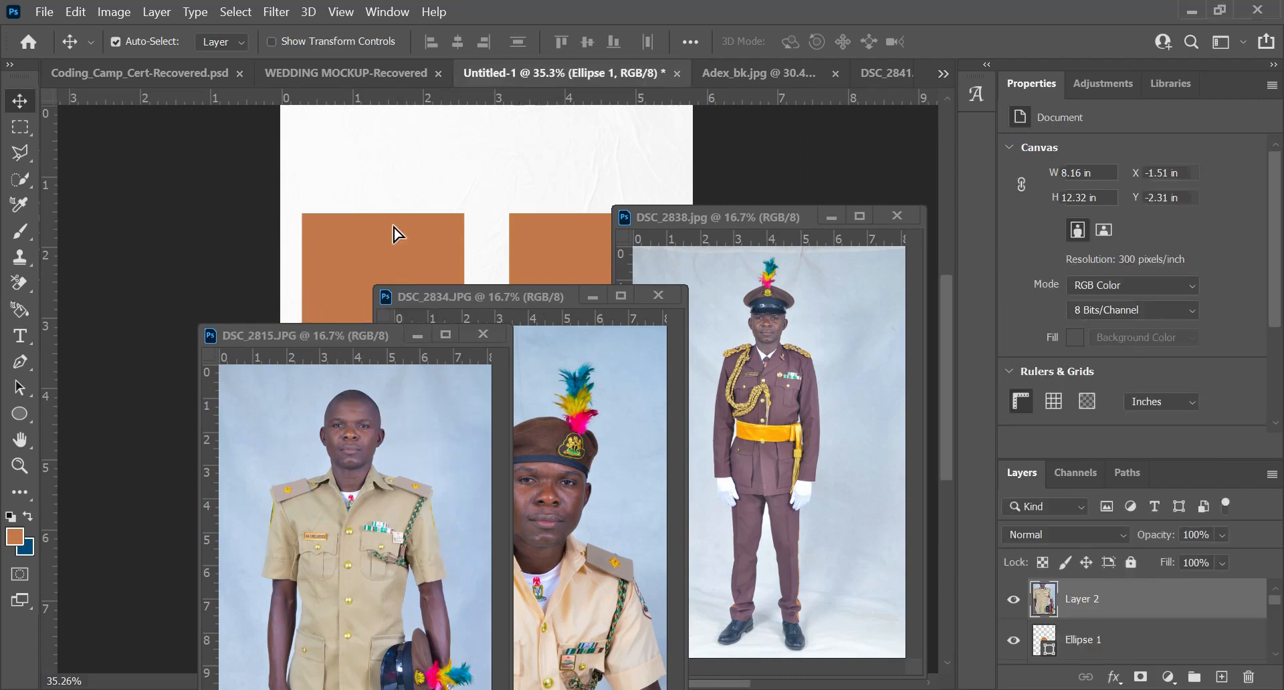
pyautogui.click(482, 335)
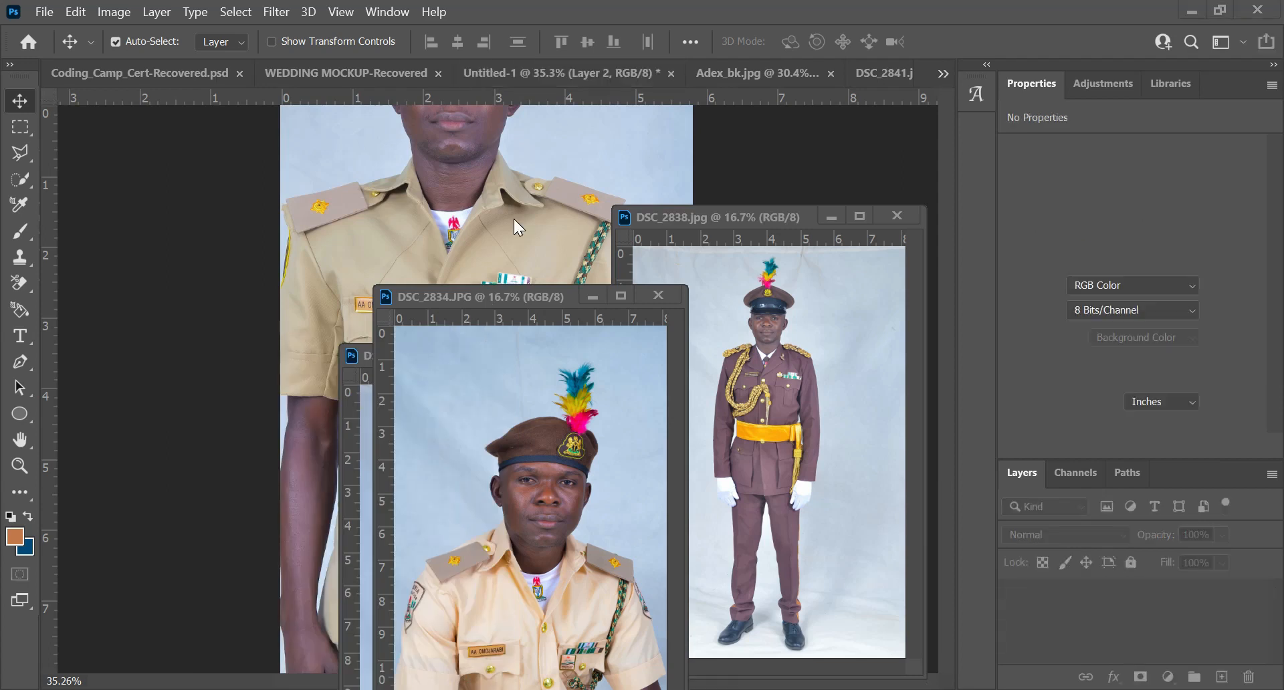
# Copy the DSC_2834.JPG photo into Untitled-1 above Layer 2 and close the photo's window.
pyautogui.click(520, 187)
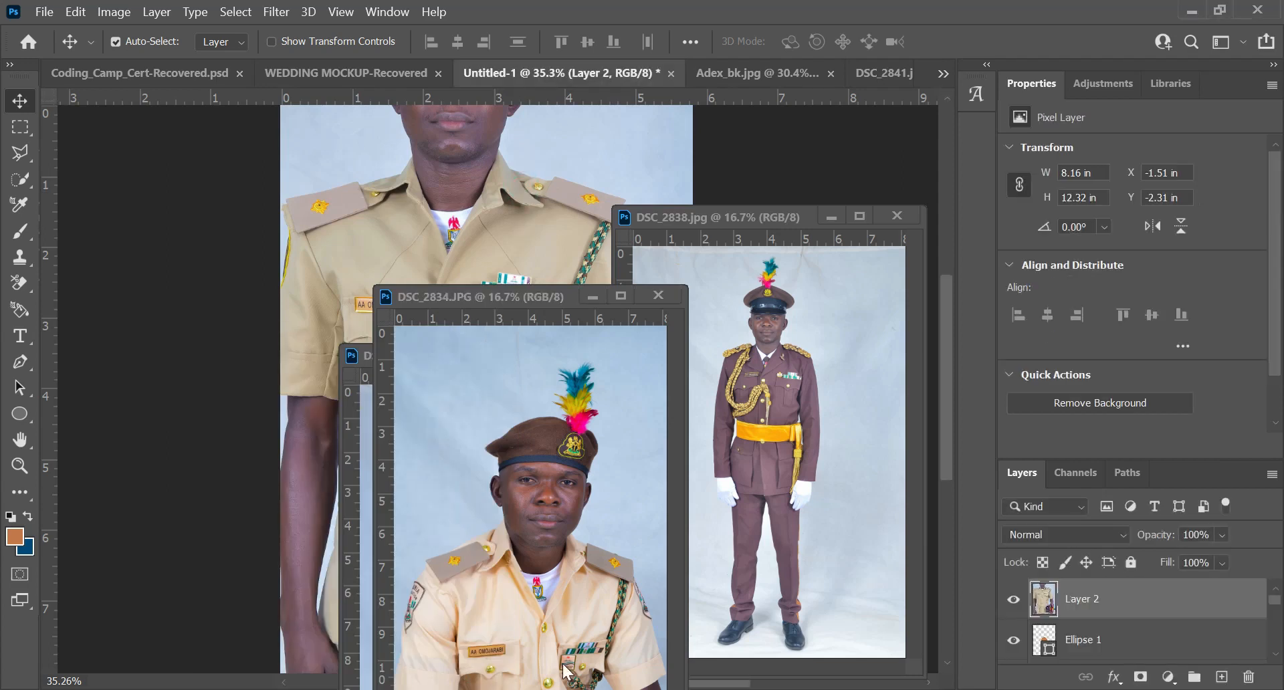
pyautogui.click(551, 628)
pyautogui.moveTo(491, 490); pyautogui.dragTo(545, 285)
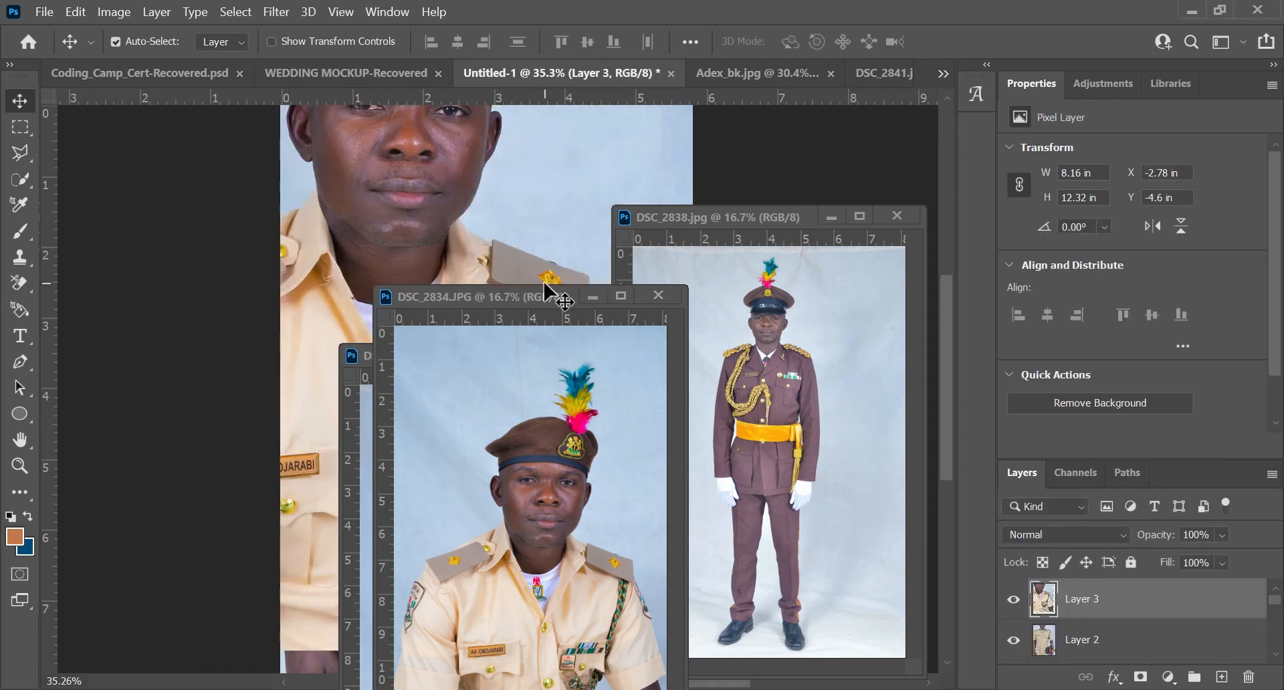
pyautogui.click(658, 296)
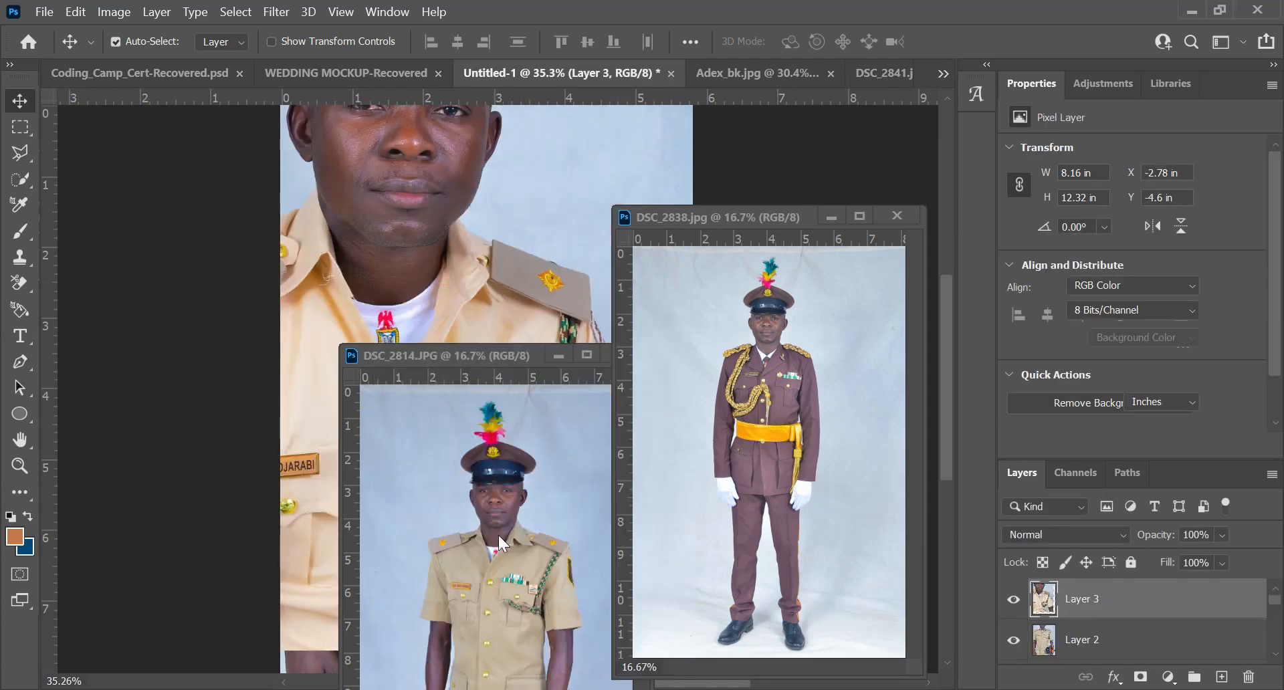
# Copy the DSC_2814.JPG and DSC_2838.jpg photos into Untitled-1 as layers on top and close both photo windows.
pyautogui.moveTo(477, 612); pyautogui.dragTo(371, 269)
pyautogui.moveTo(503, 550); pyautogui.dragTo(412, 250)
pyautogui.moveTo(506, 509); pyautogui.dragTo(408, 235)
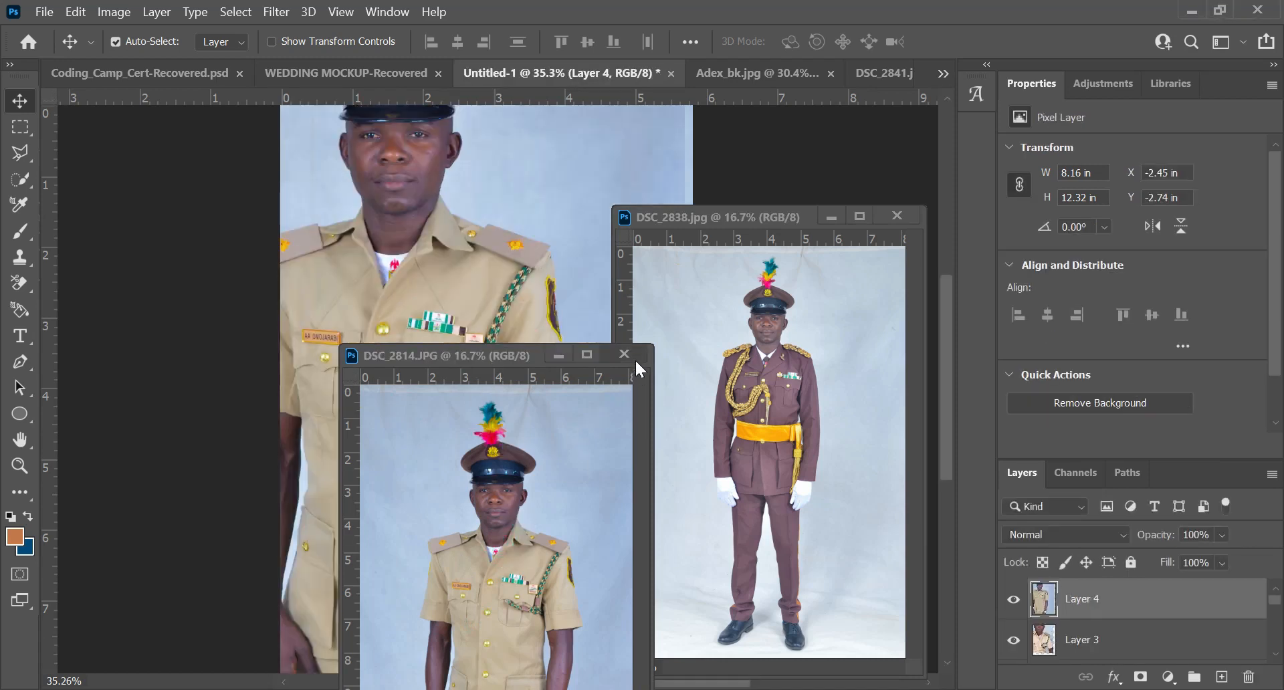
pyautogui.click(630, 356)
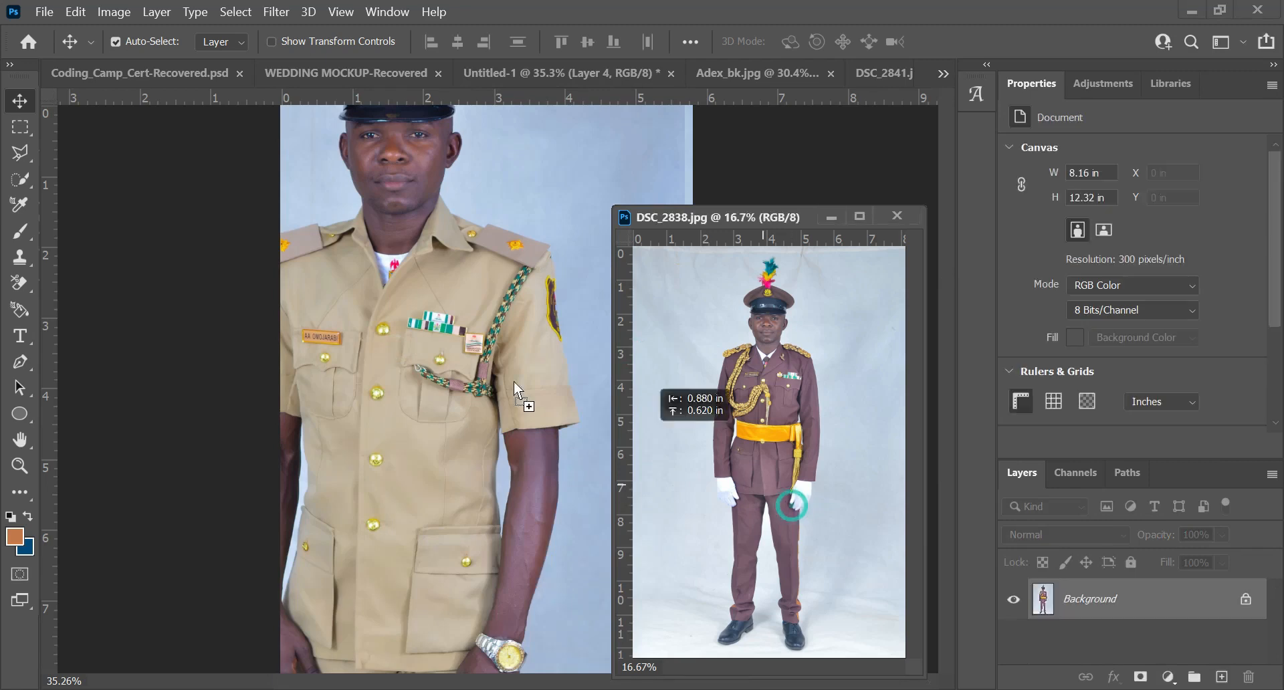
pyautogui.moveTo(391, 329); pyautogui.dragTo(392, 331)
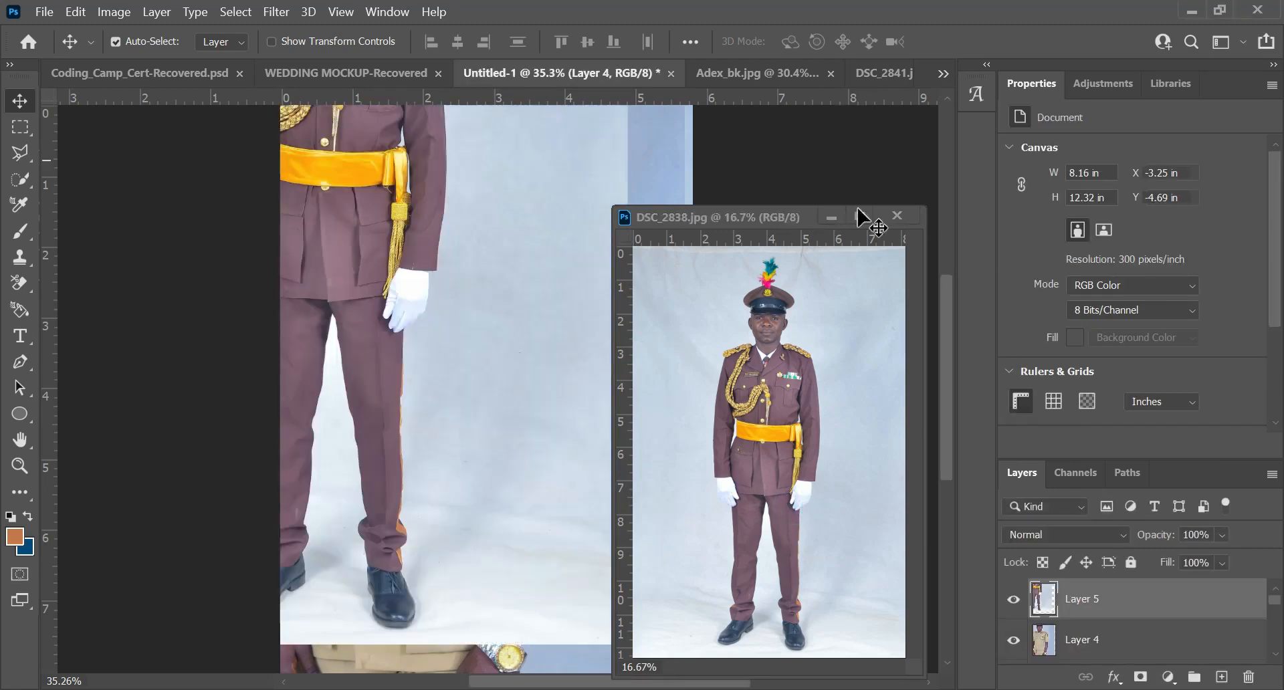
pyautogui.click(897, 215)
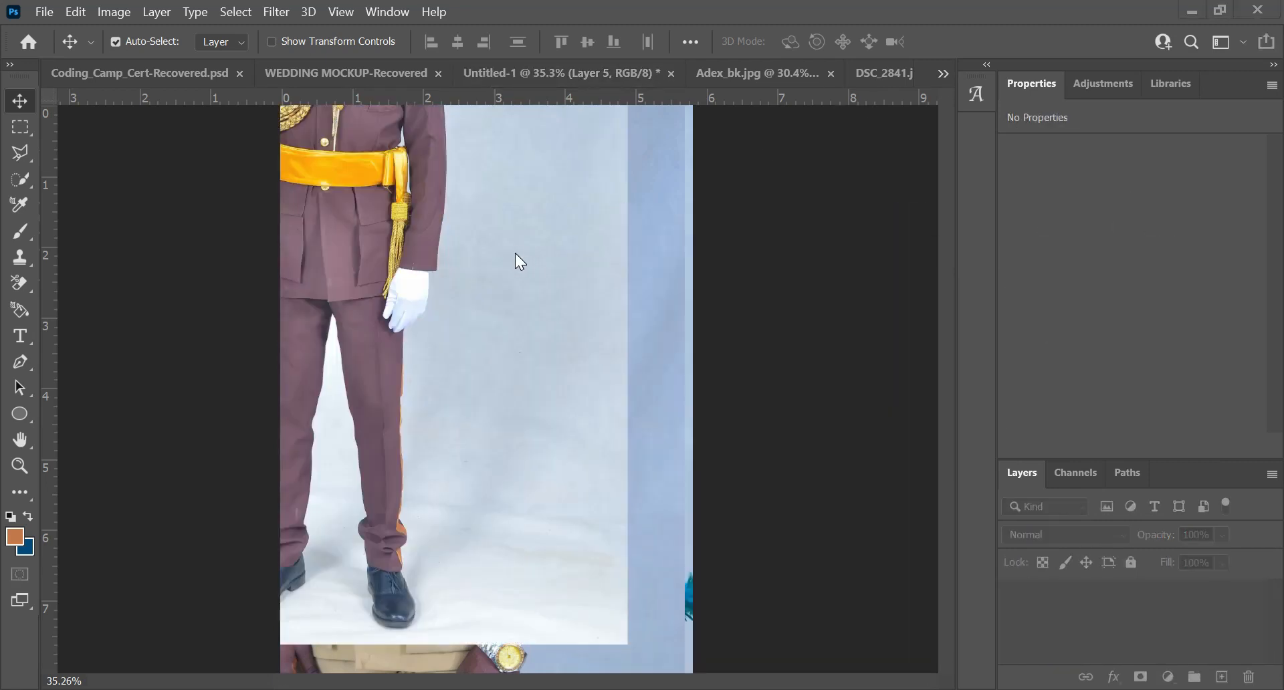
# Scale the full-length photo on Layer 5 proportionally to about 62.06% with Free Transform.
pyautogui.scroll(-3, 512, 247)
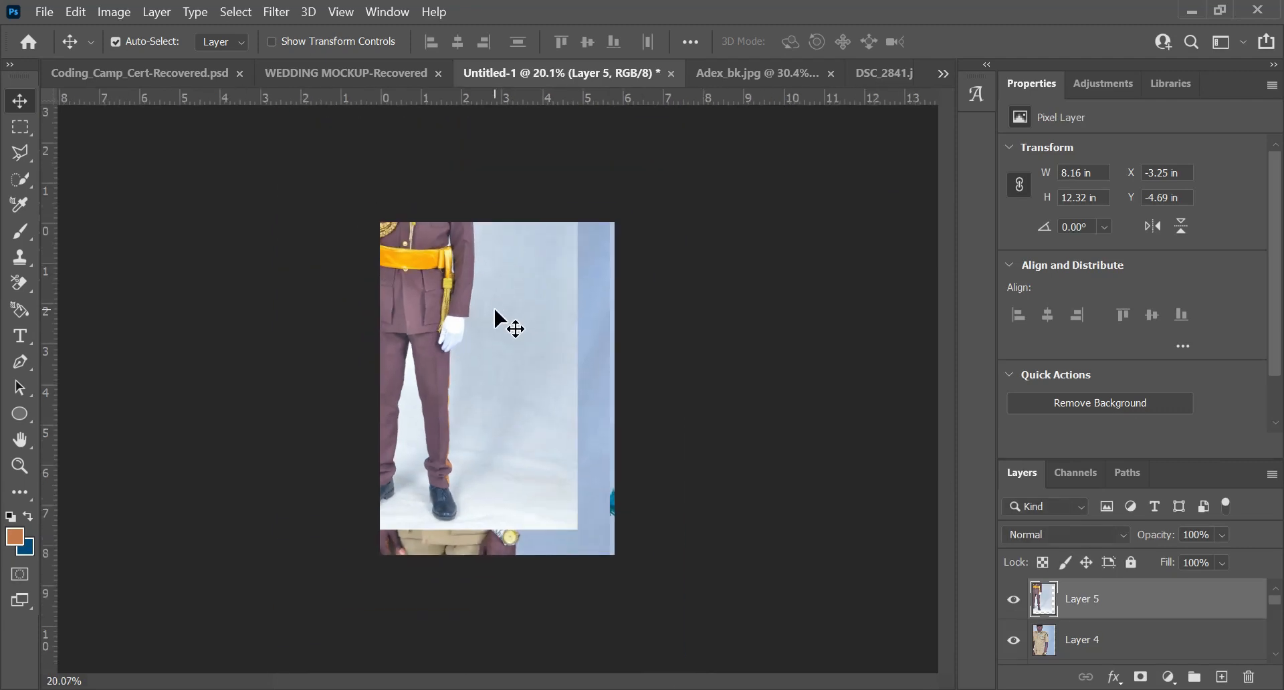
pyautogui.scroll(-2, 494, 309)
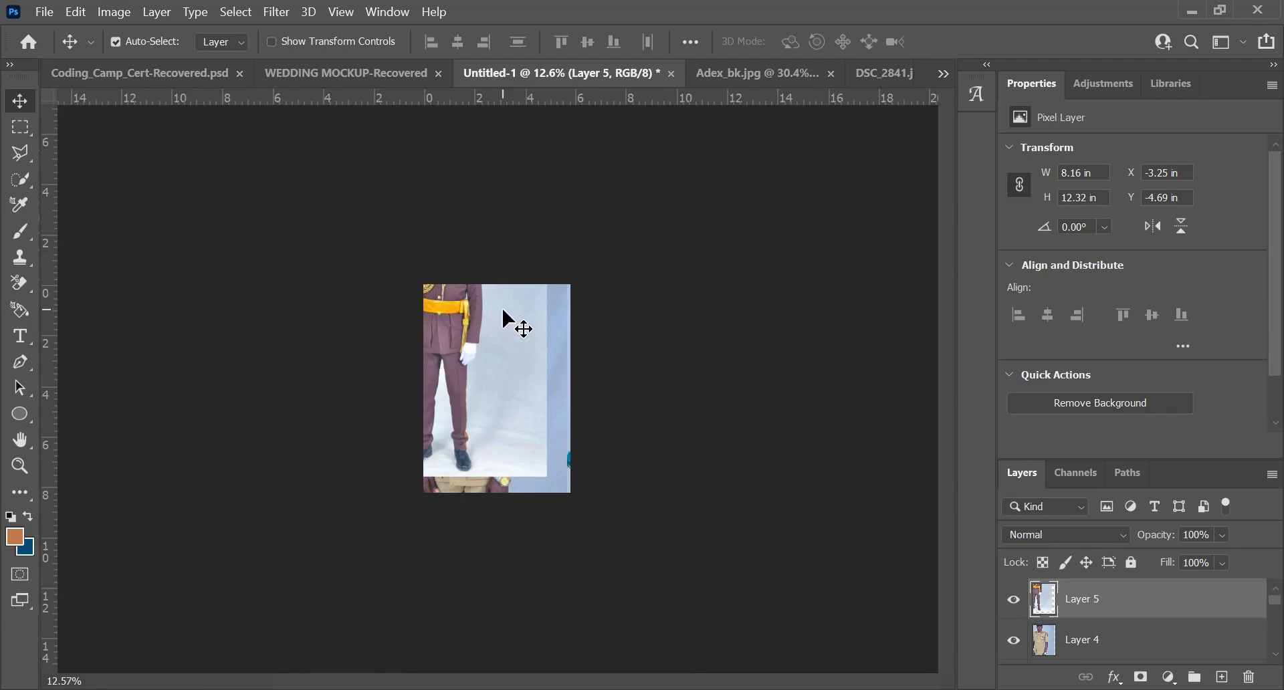
pyautogui.hotkey('ctrl', 't')
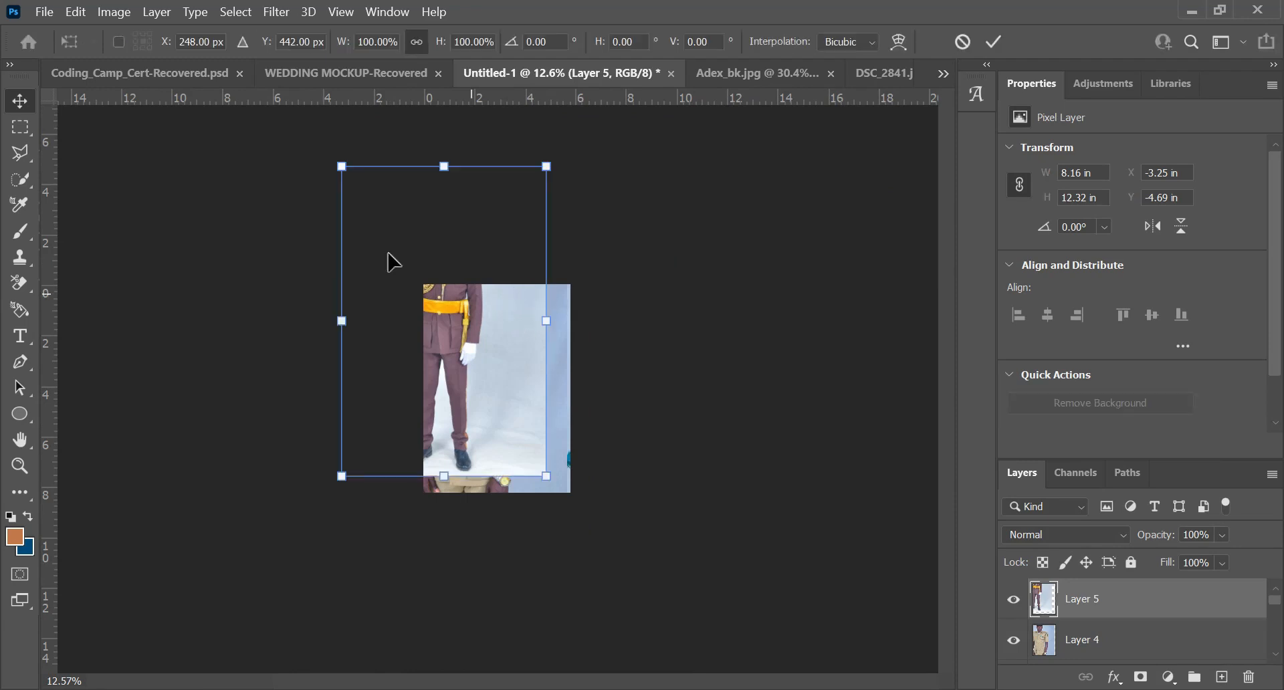
pyautogui.moveTo(347, 178); pyautogui.dragTo(431, 302)
pyautogui.scroll(5, 431, 295)
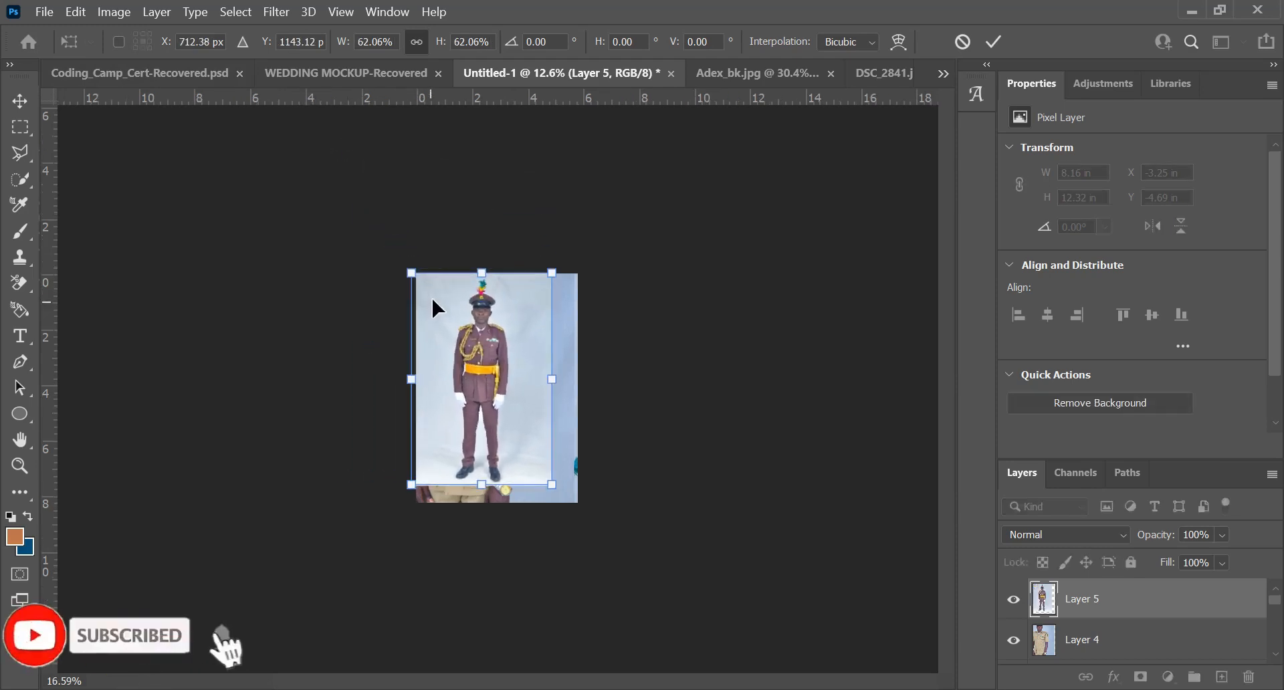
pyautogui.press('Return')
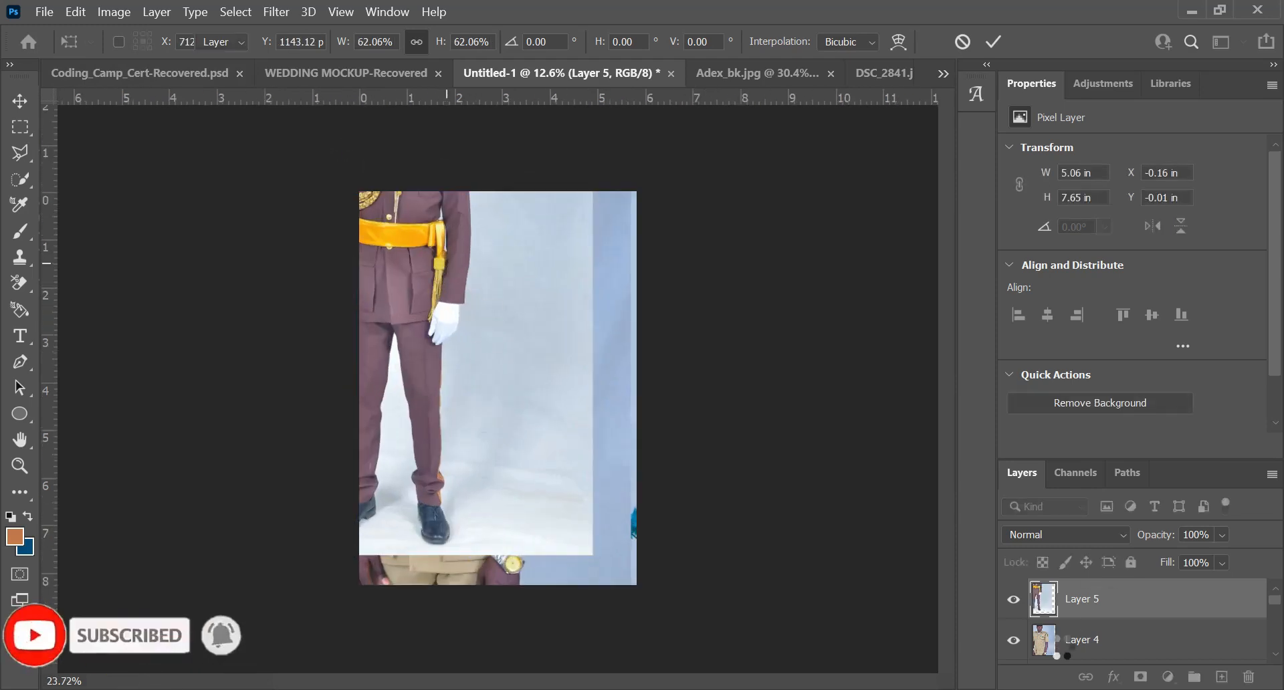
# Hide Layer 5 and scale the Layer 4 photo down to about 68% of its size.
pyautogui.click(1012, 602)
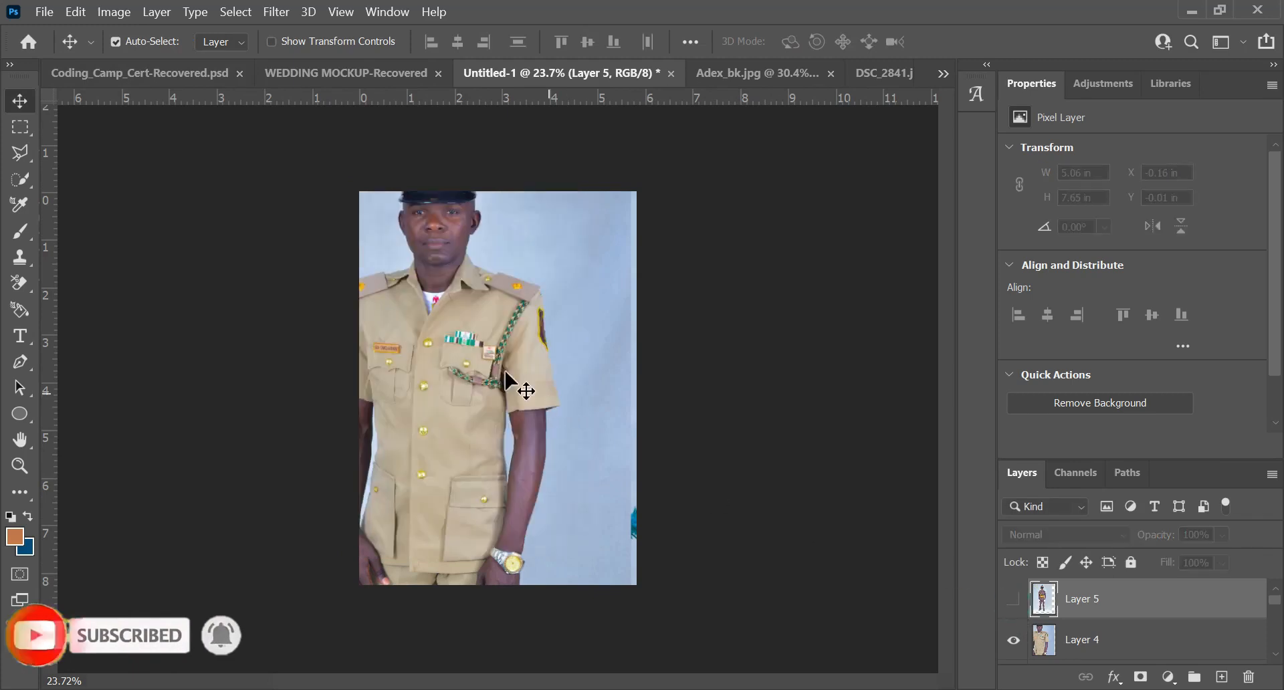
pyautogui.click(492, 364)
pyautogui.hotkey('ctrl', 't')
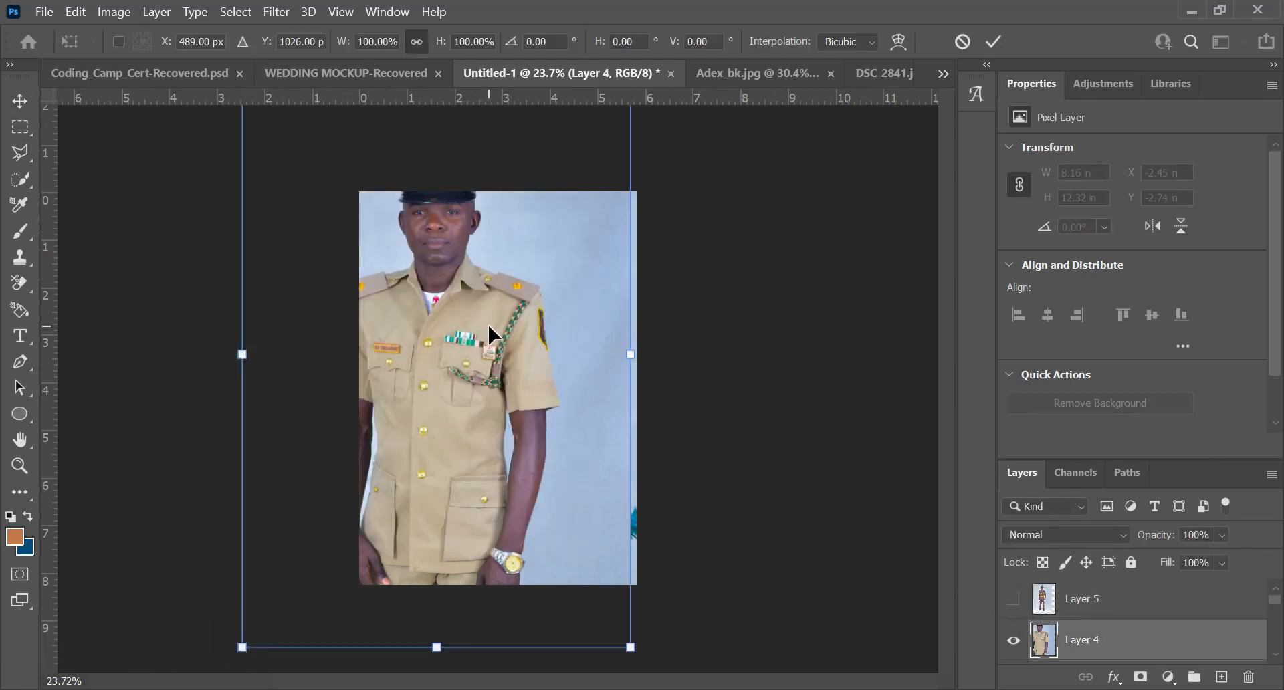
pyautogui.scroll(-4, 492, 338)
pyautogui.moveTo(335, 185); pyautogui.dragTo(428, 297)
pyautogui.press('Return')
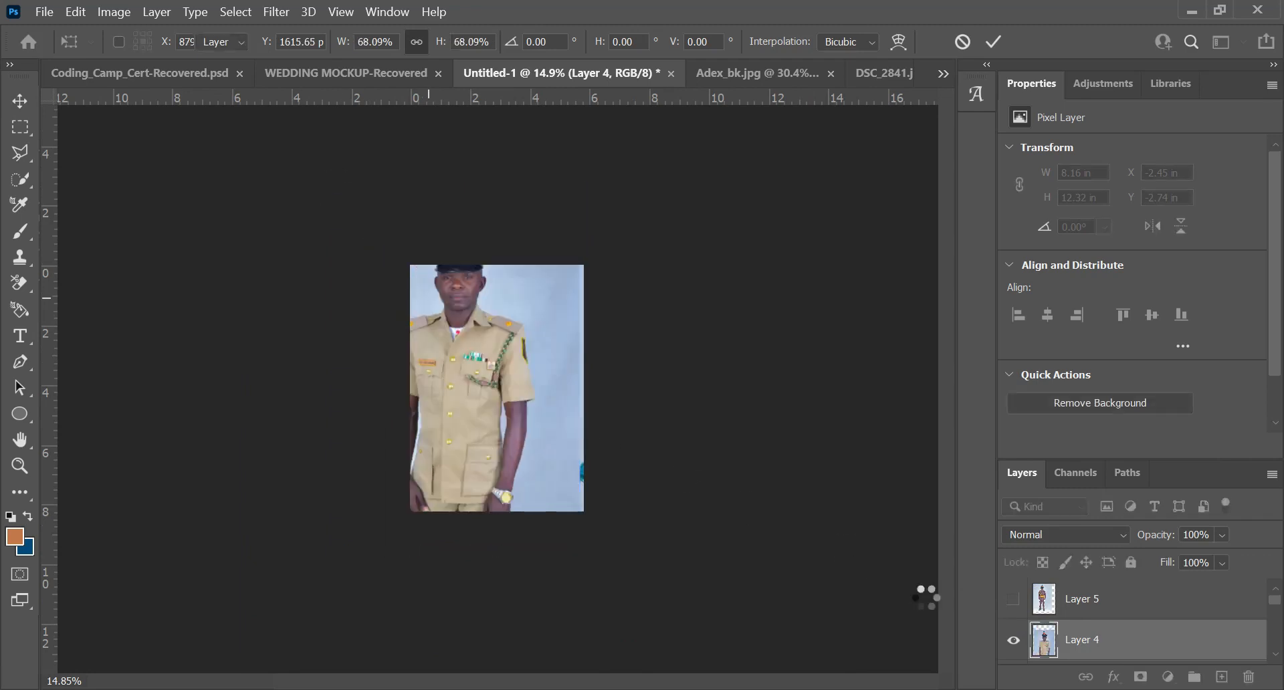
# Hide Layer 4 and scale the Layer 3 photo down to about 55% of its size.
pyautogui.click(1014, 640)
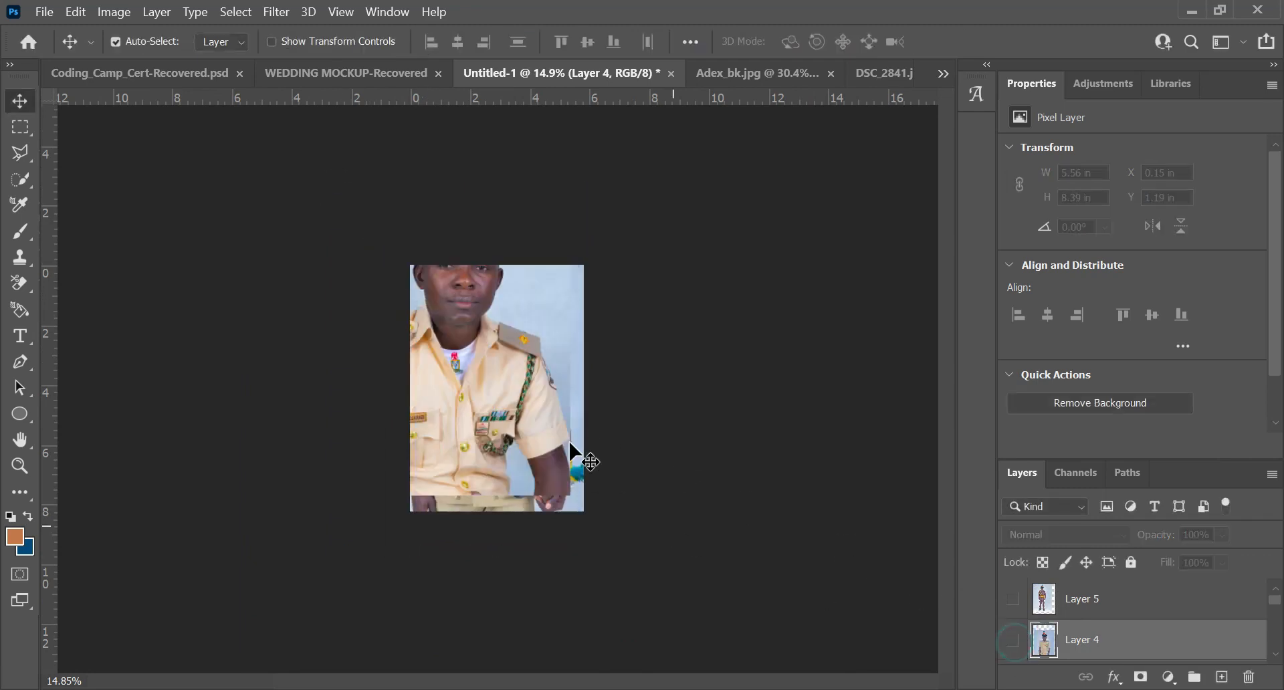
pyautogui.click(465, 345)
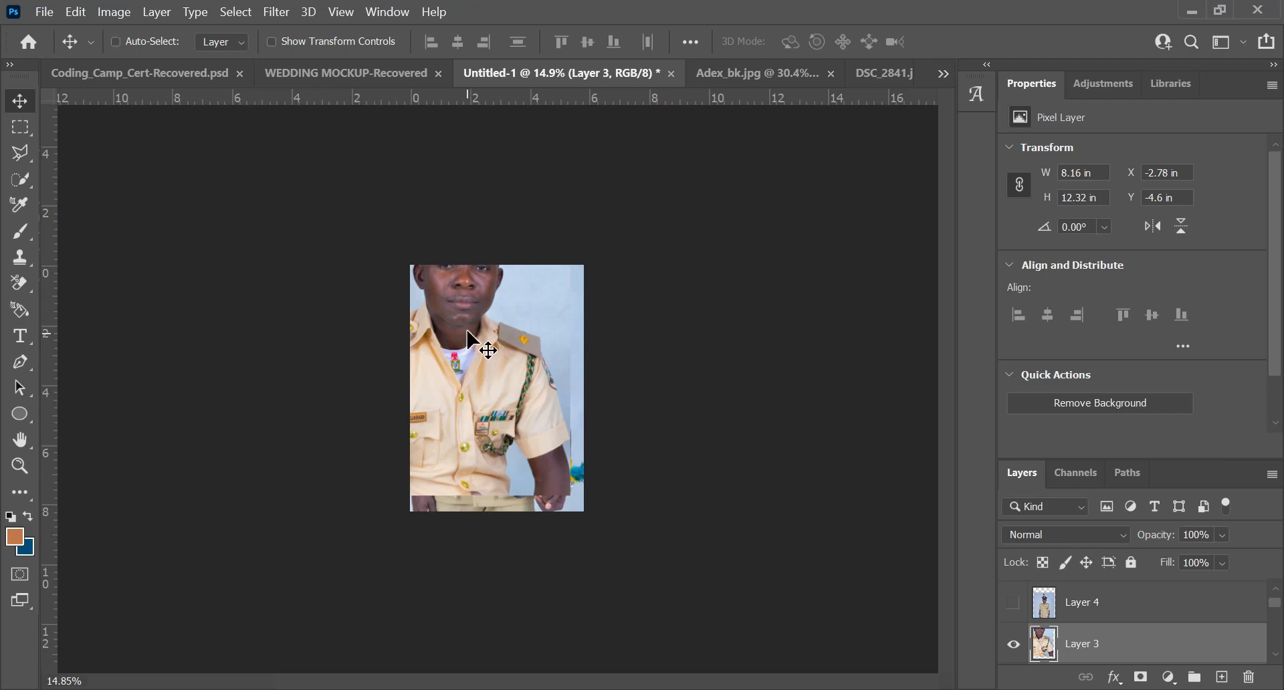
pyautogui.hotkey('ctrl', 't')
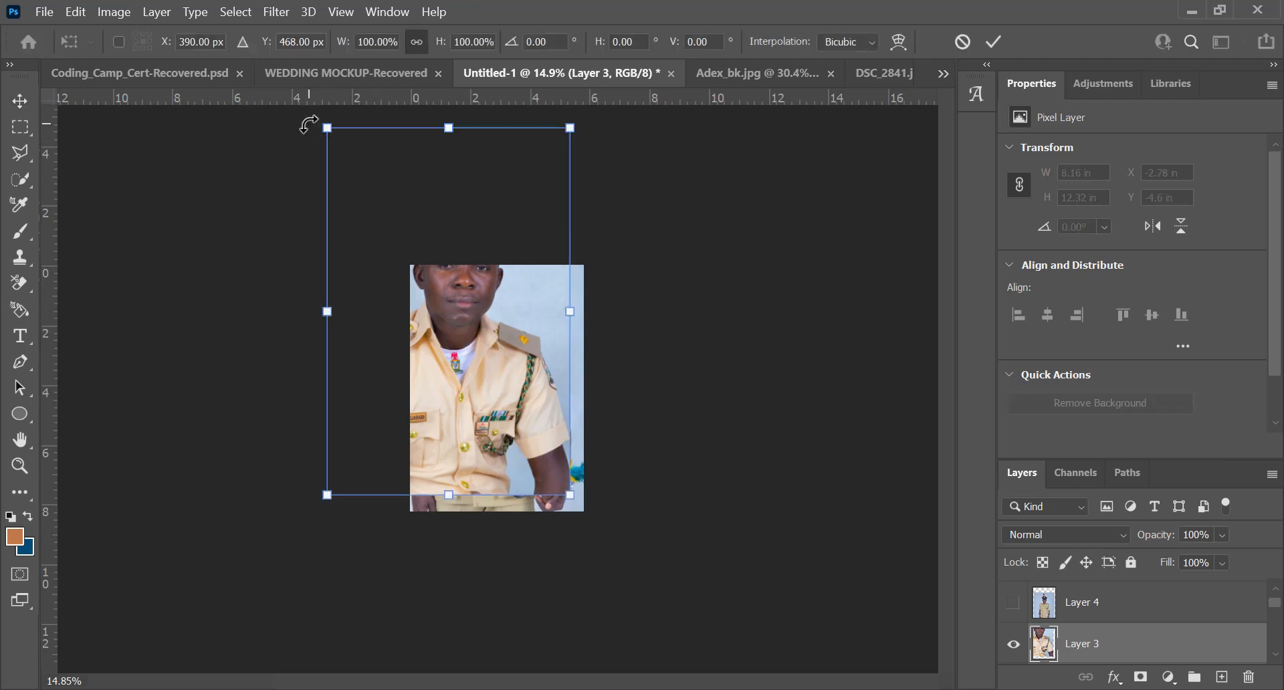
pyautogui.moveTo(321, 125); pyautogui.dragTo(432, 289)
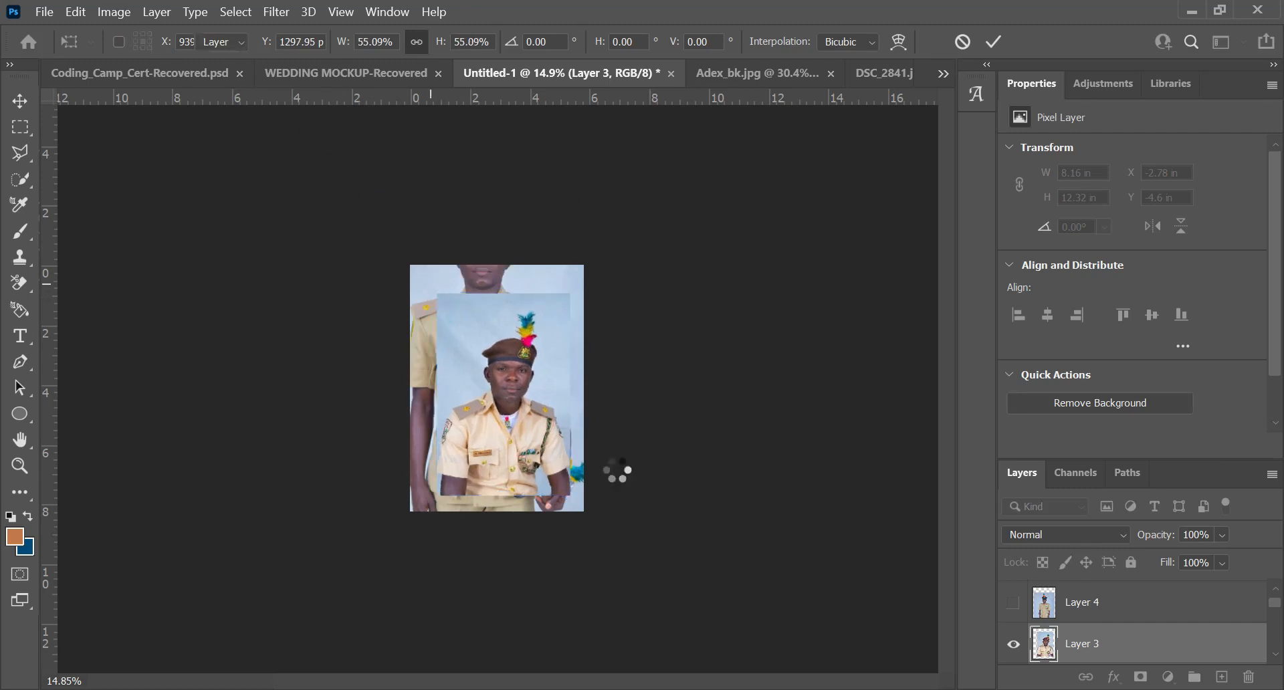
pyautogui.press('Return')
# Hide Layer 3 and scale the Layer 2 photo down to about 4.52 by 6.82 in within the page.
pyautogui.click(1012, 647)
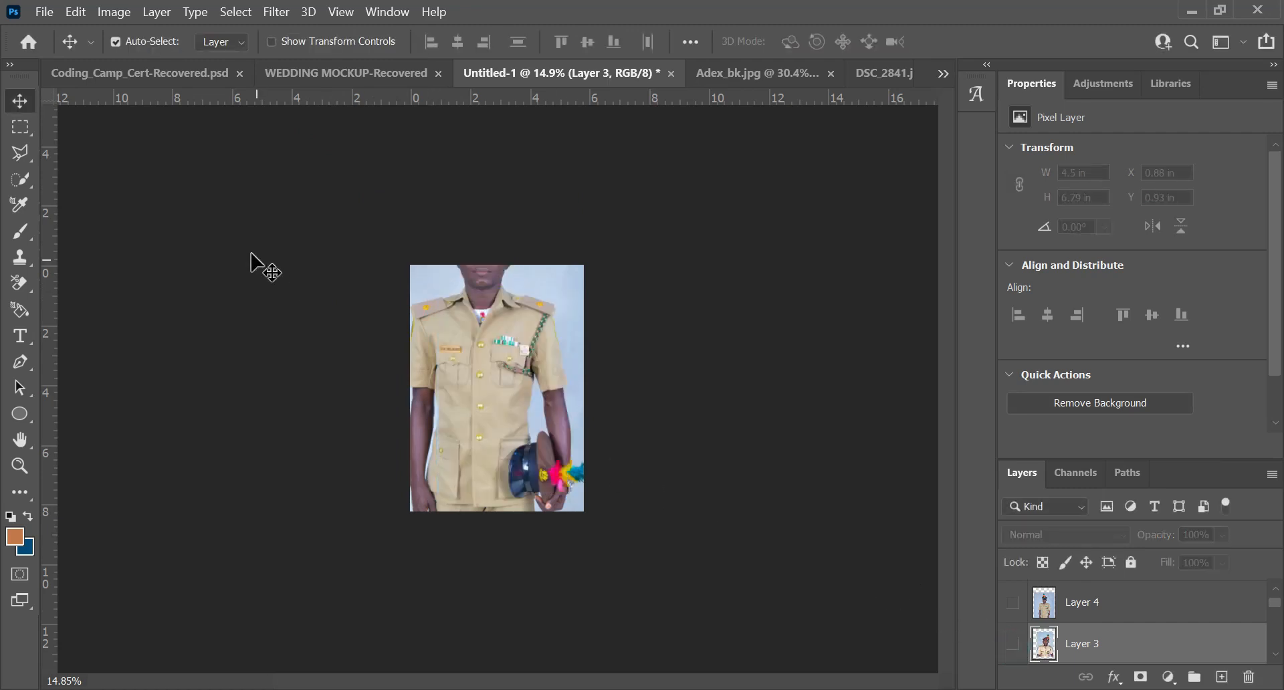
pyautogui.moveTo(545, 329); pyautogui.dragTo(478, 361)
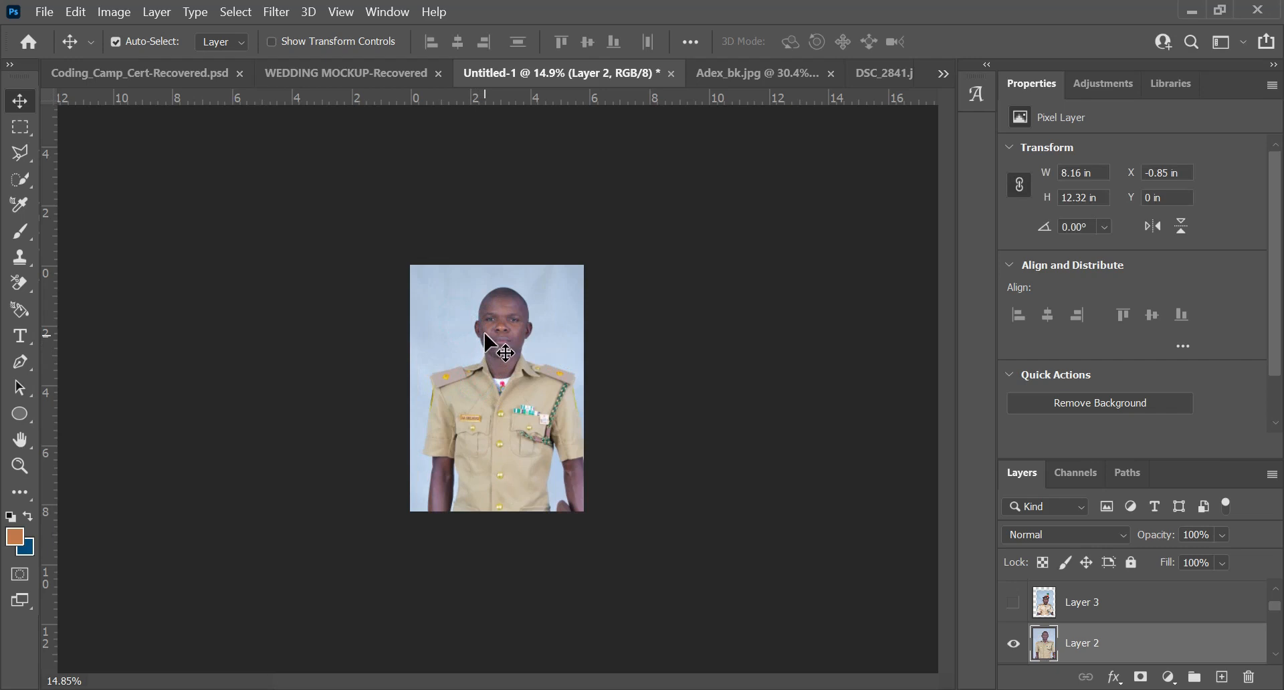
pyautogui.hotkey('ctrl', 't')
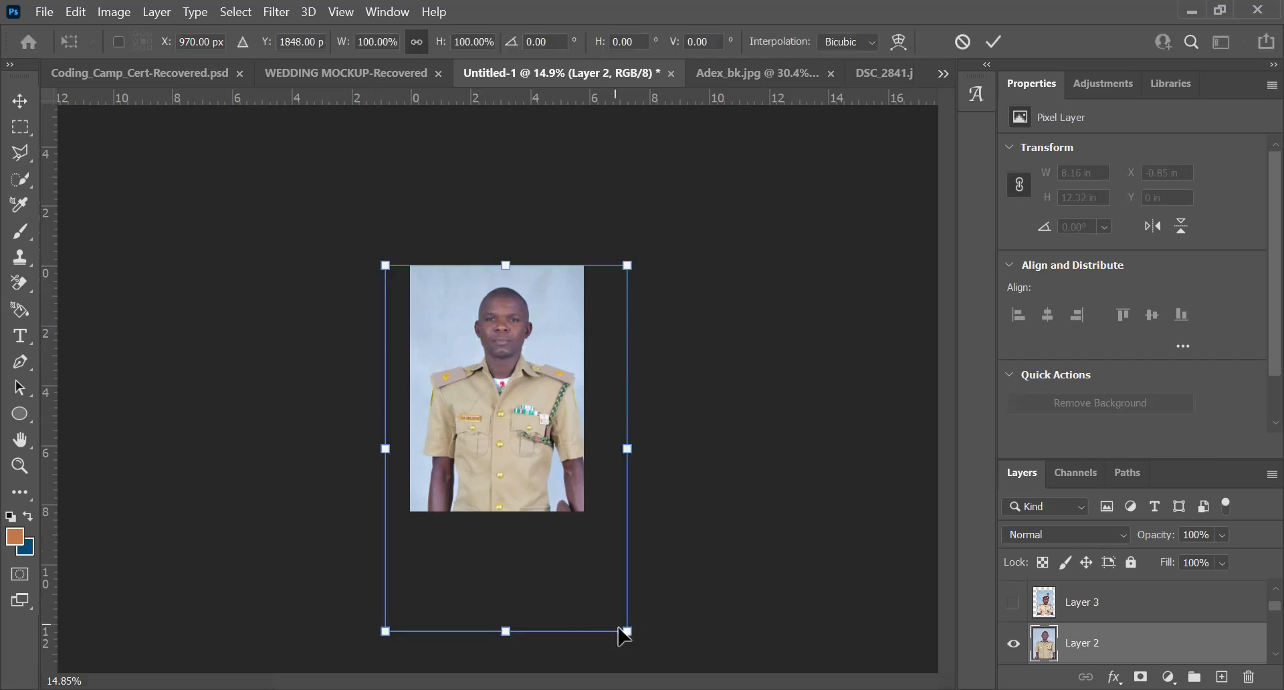
pyautogui.moveTo(625, 631); pyautogui.dragTo(520, 488)
pyautogui.moveTo(468, 393); pyautogui.dragTo(505, 396)
pyautogui.press('Return')
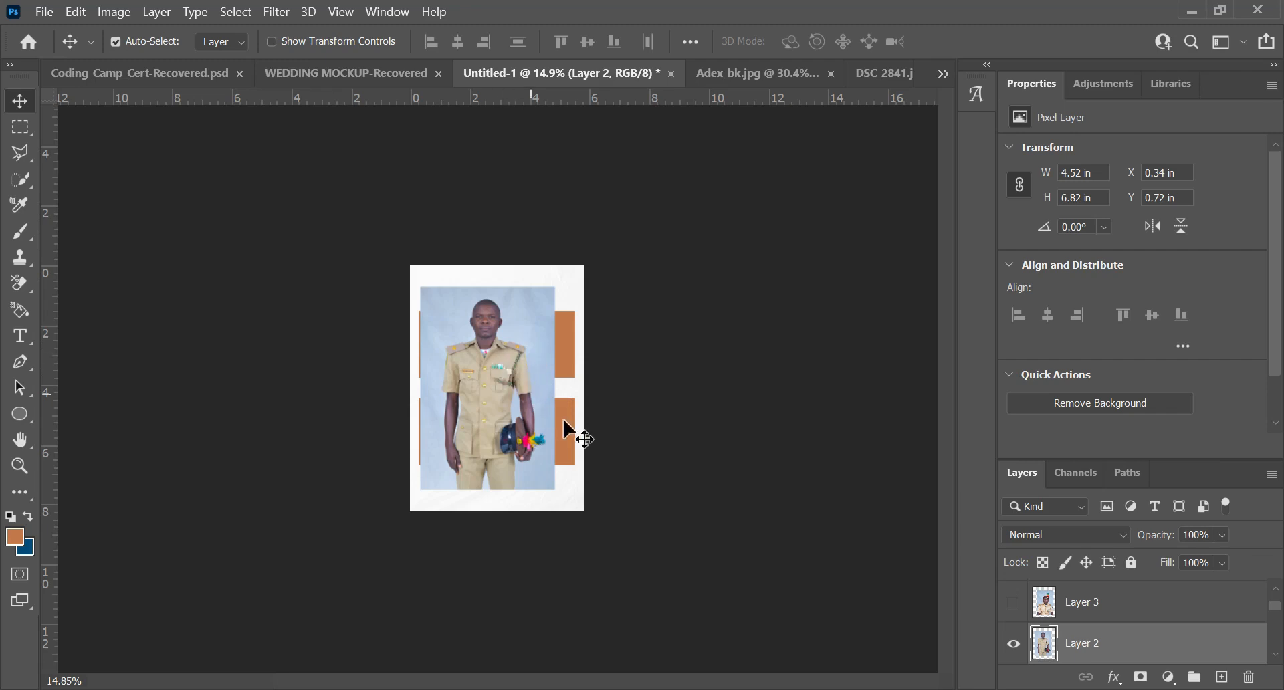
# Move the Layer 2 photo to the lower-left part of the page, at about X -0.18 in and Y 4.27 in, and hide it.
pyautogui.scroll(6, 436, 302)
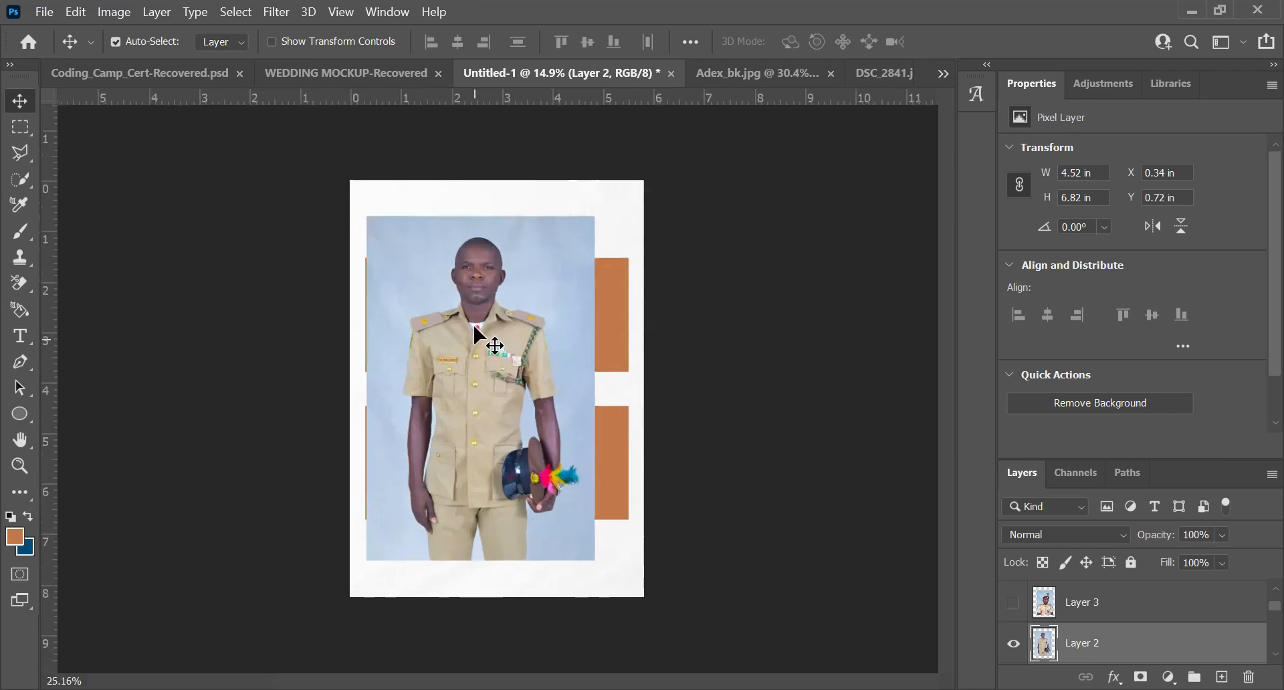
pyautogui.moveTo(412, 311); pyautogui.dragTo(561, 348)
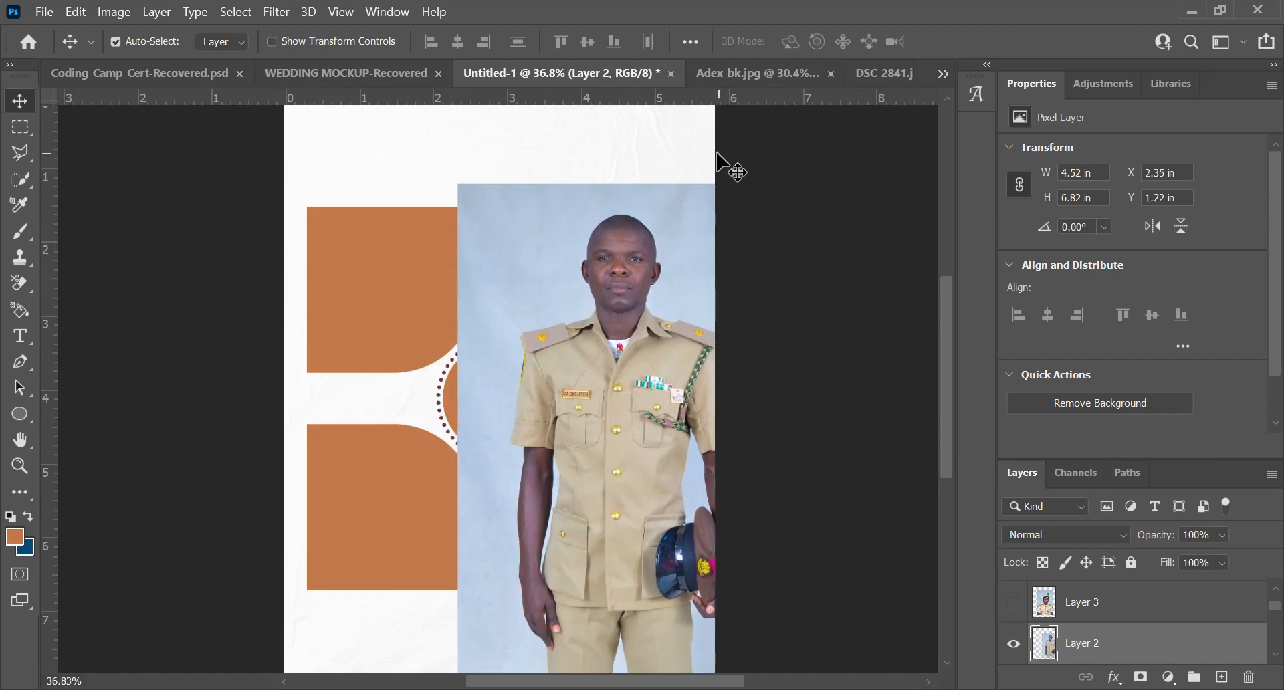
pyautogui.moveTo(571, 255); pyautogui.dragTo(385, 488)
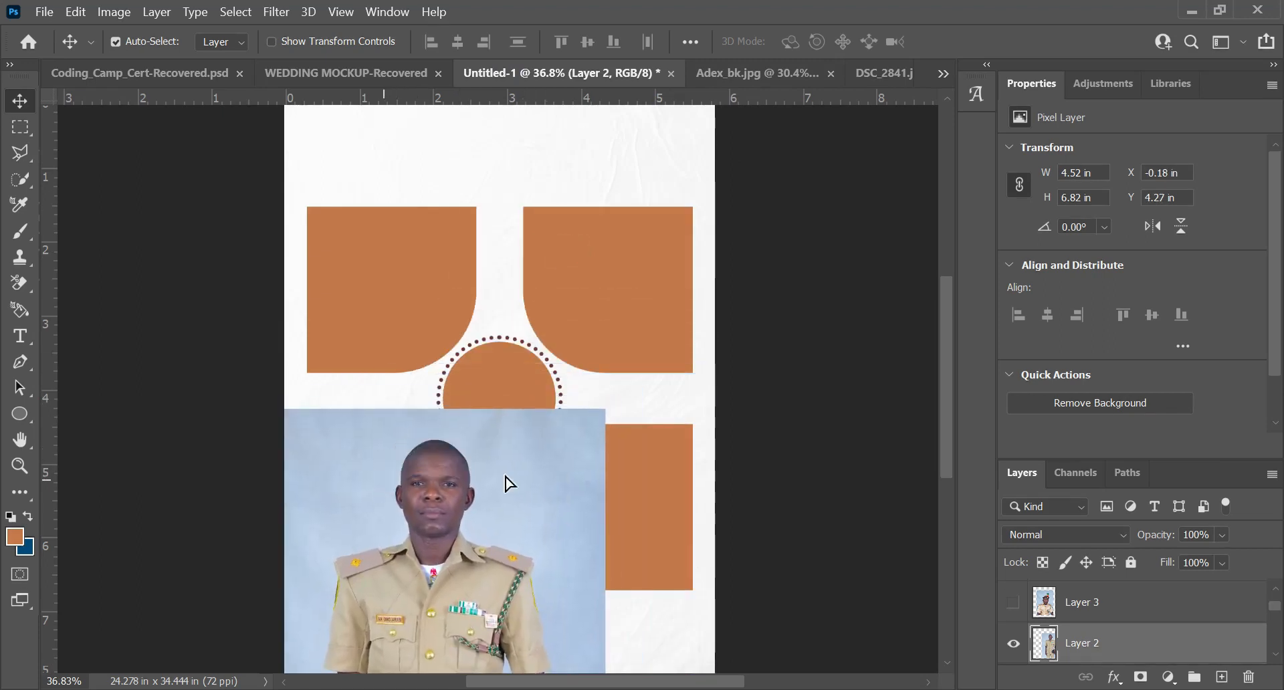
pyautogui.click(1013, 644)
# Show Layer 5 and move its photo over the right side of the page, to about X 2.08 in and Y 2.19 in.
pyautogui.scroll(2, 1083, 628)
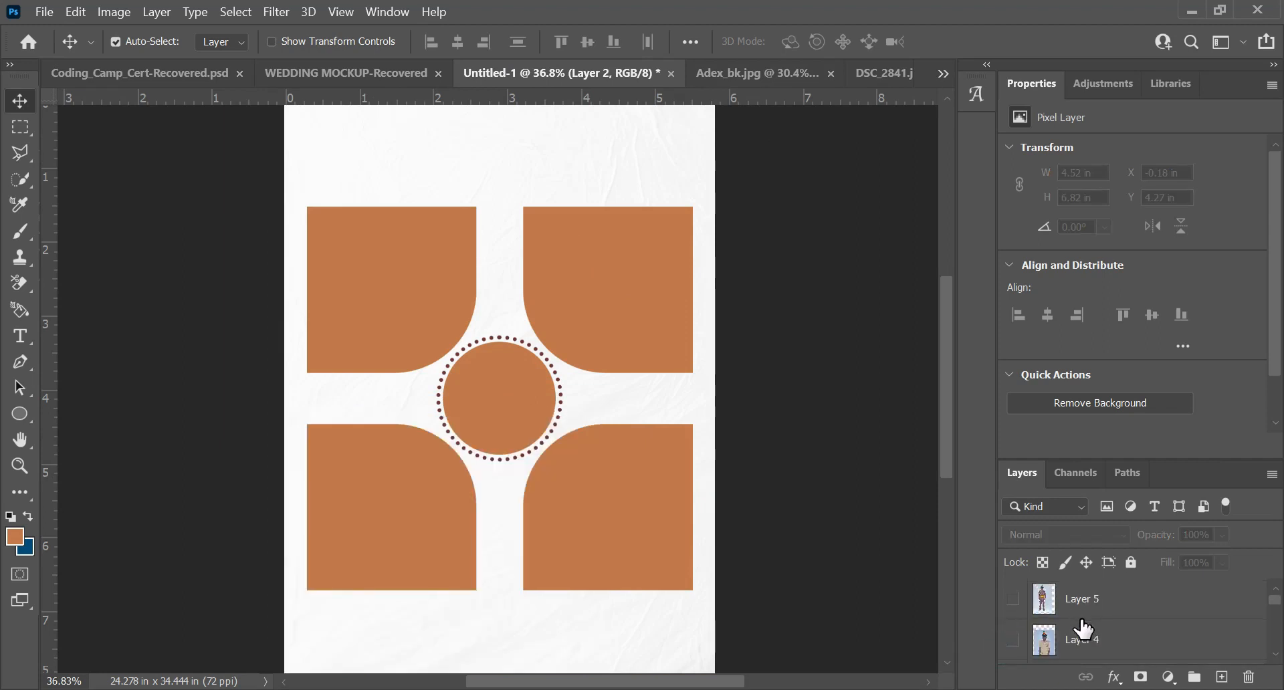
pyautogui.click(1013, 601)
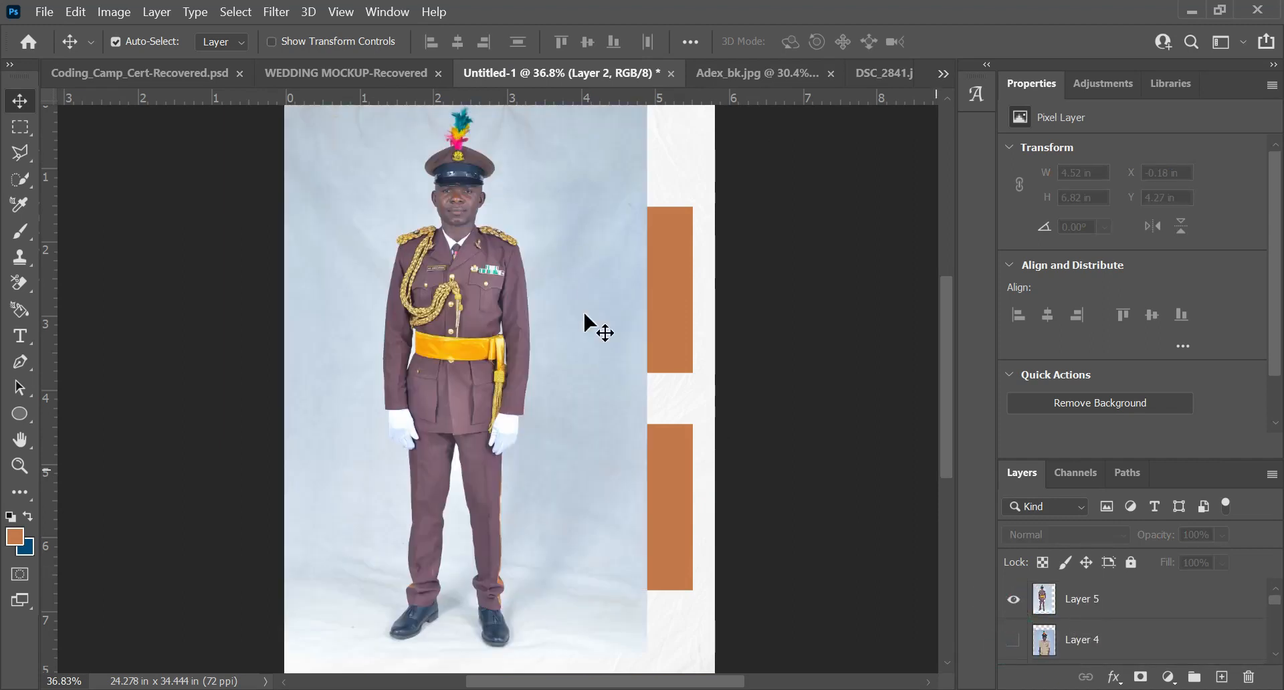
pyautogui.moveTo(476, 271); pyautogui.dragTo(774, 420)
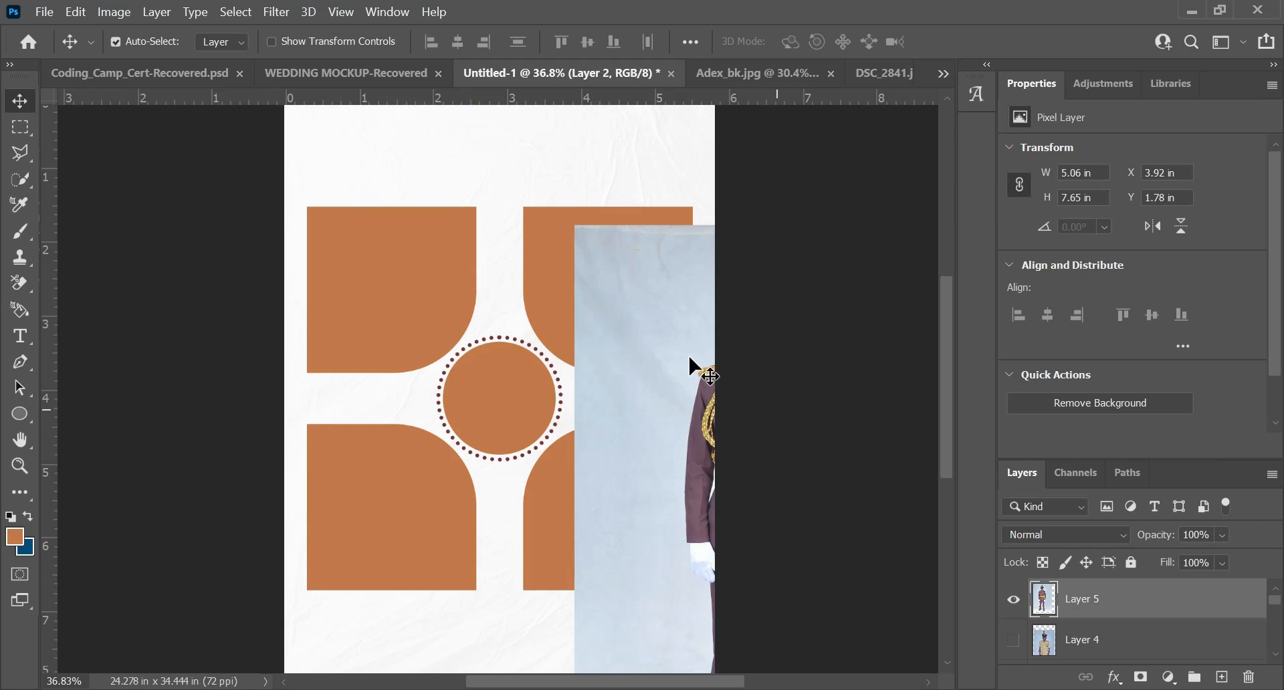
pyautogui.moveTo(658, 341); pyautogui.dragTo(521, 371)
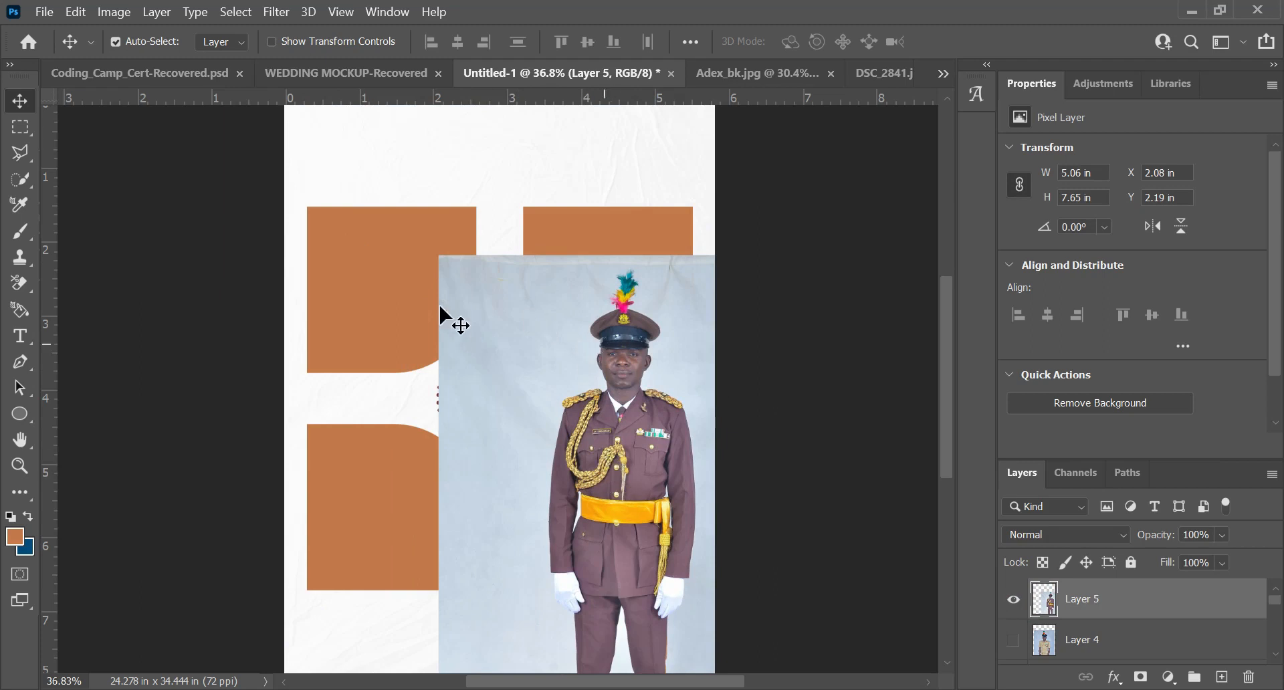
pyautogui.click(396, 286)
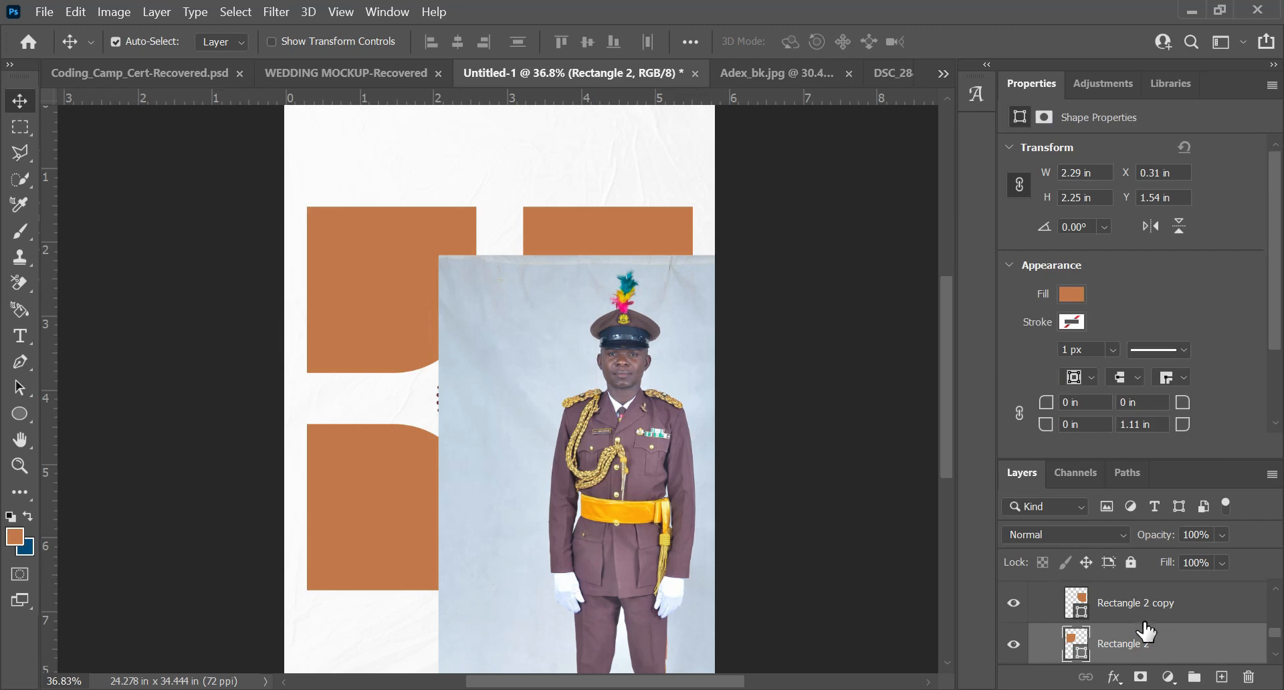
pyautogui.click(539, 402)
pyautogui.moveTo(578, 357); pyautogui.dragTo(513, 333)
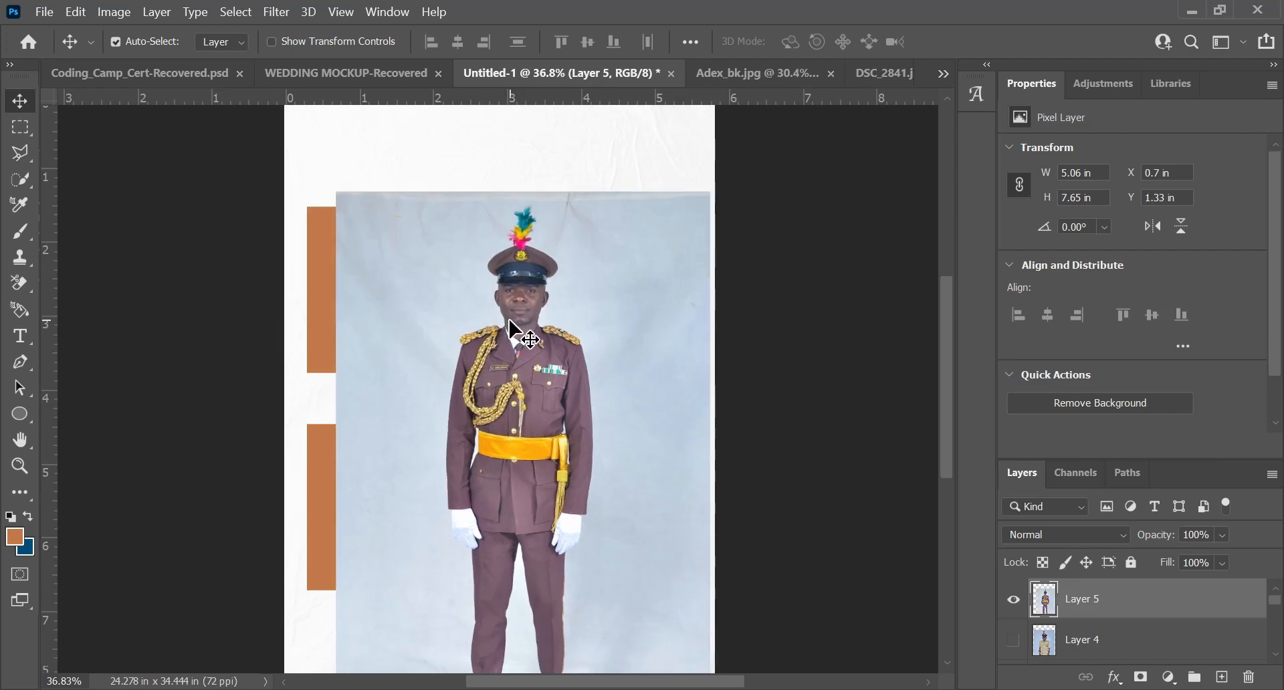
pyautogui.hotkey('ctrl', 'z')
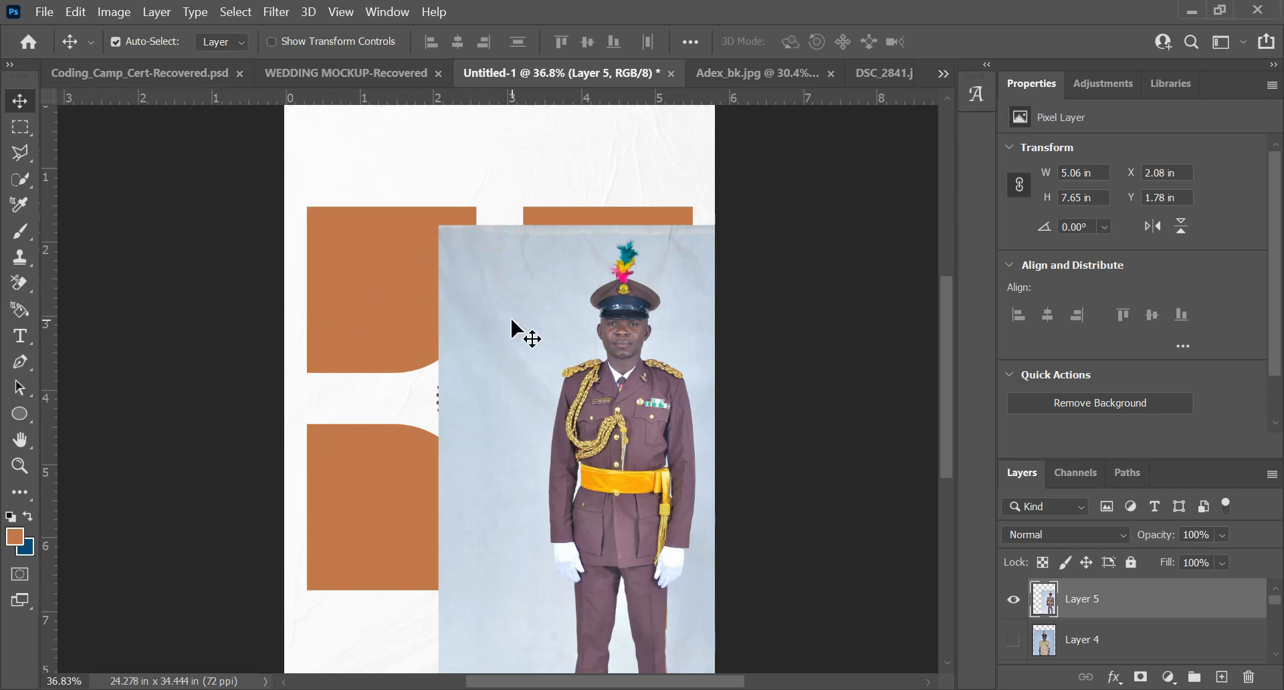
# Place Layer 5 directly above Rectangle 2 in the layer order and move its photo over the upper-left shape.
pyautogui.moveTo(524, 338); pyautogui.dragTo(520, 286)
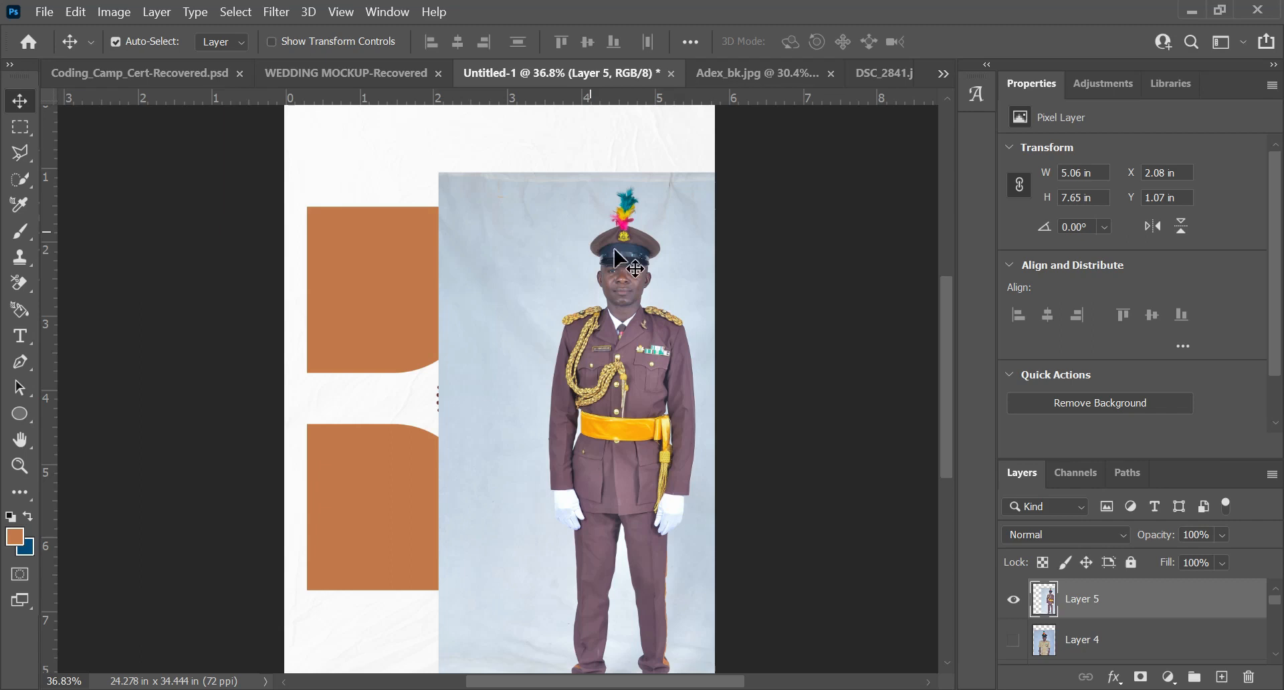
pyautogui.click(329, 324)
pyautogui.click(540, 305)
pyautogui.scroll(-2, 1175, 598)
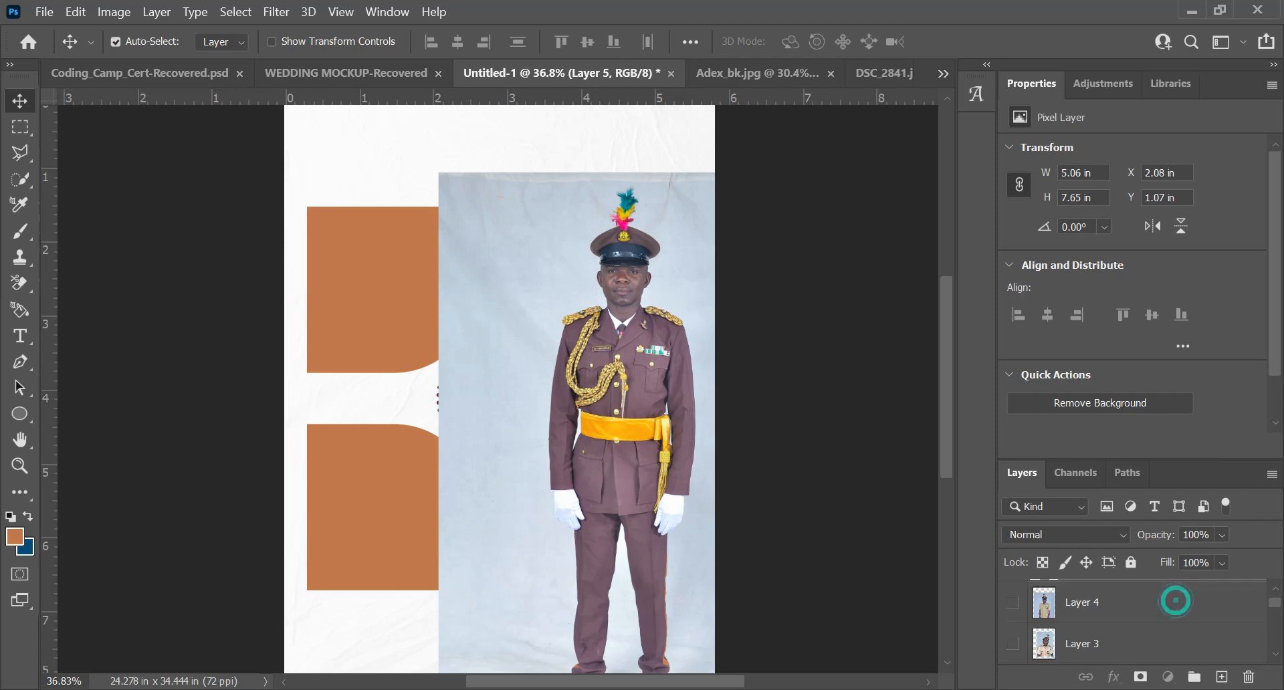
pyautogui.moveTo(1070, 688); pyautogui.dragTo(1072, 590)
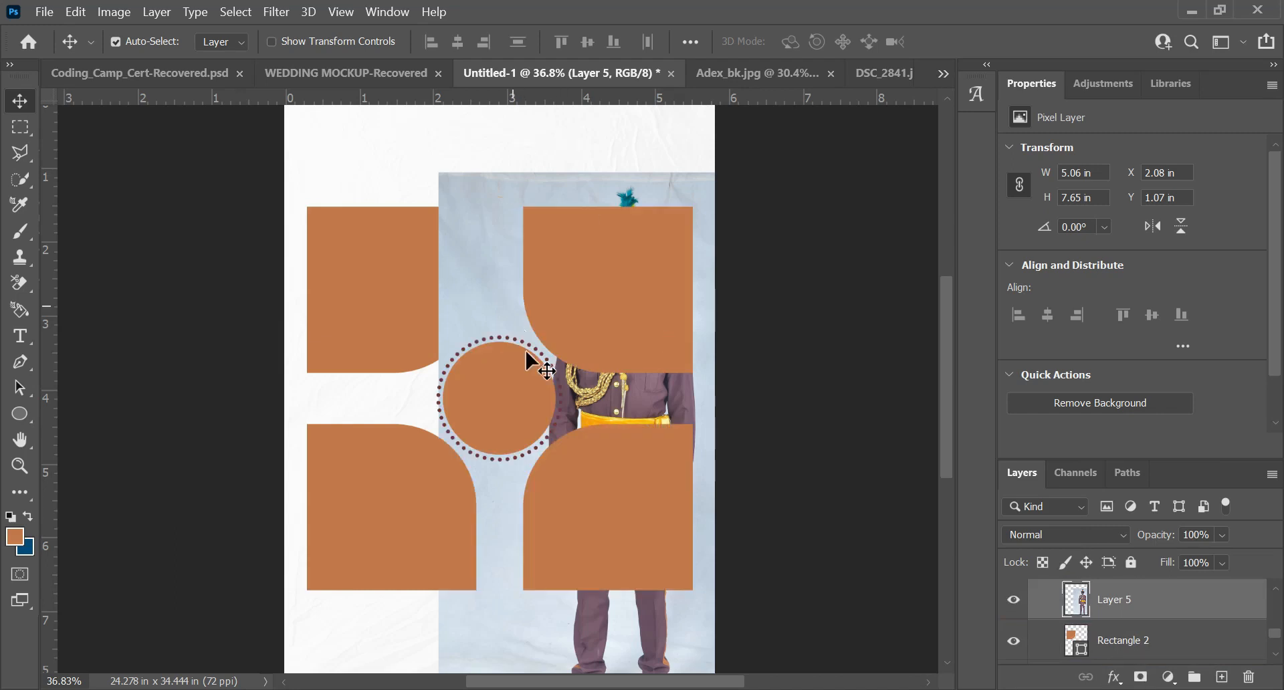
pyautogui.moveTo(485, 265); pyautogui.dragTo(325, 255)
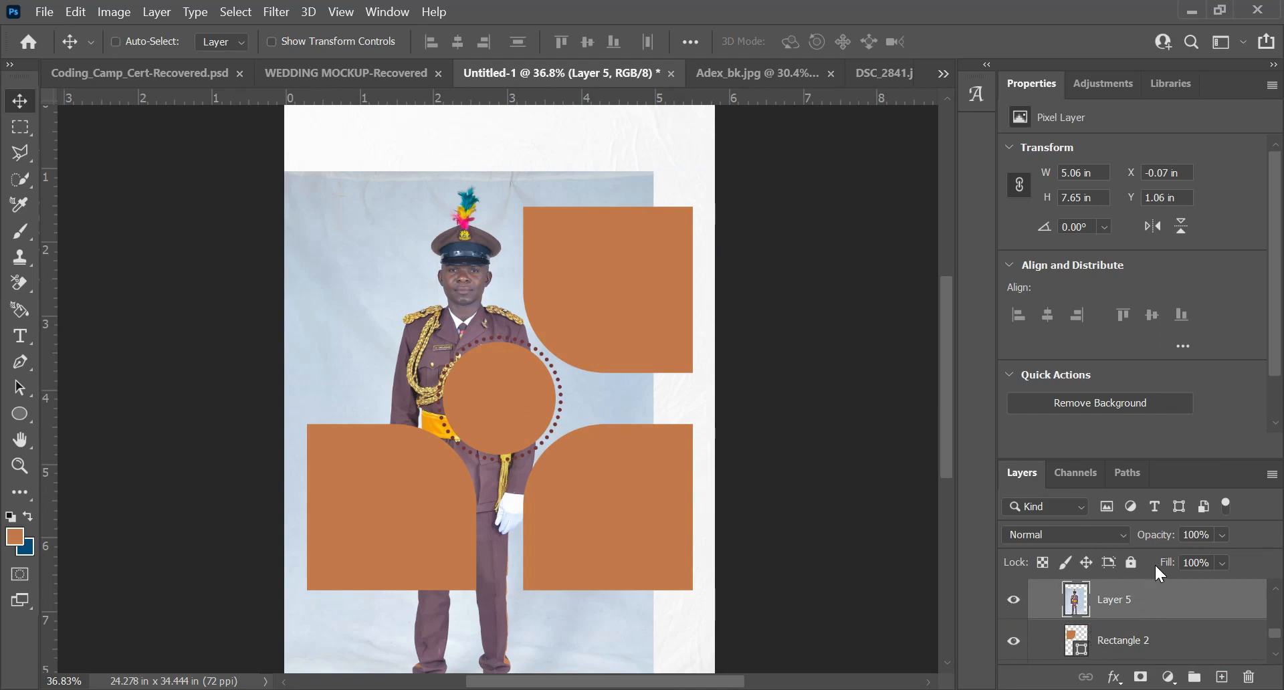
# Clip Layer 5 to Rectangle 2 and release the clipping mask again.
pyautogui.hotkey('ctrl', 'alt', 'g')
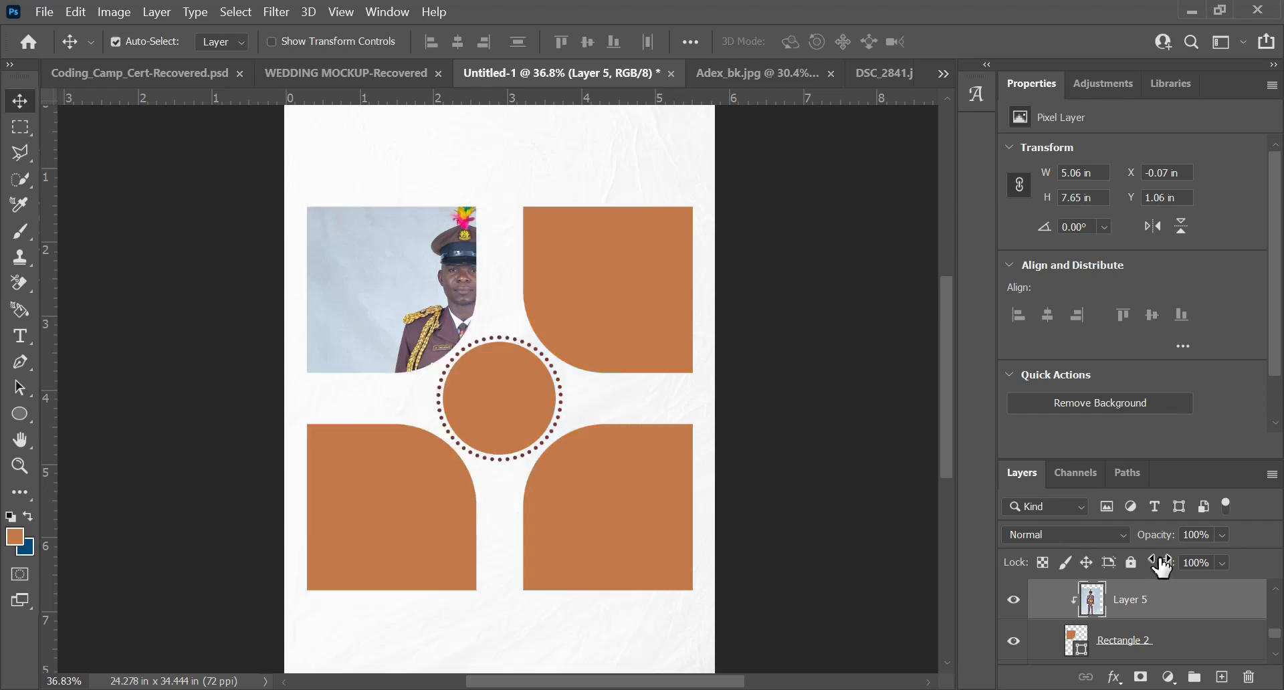
pyautogui.rightClick(1189, 606)
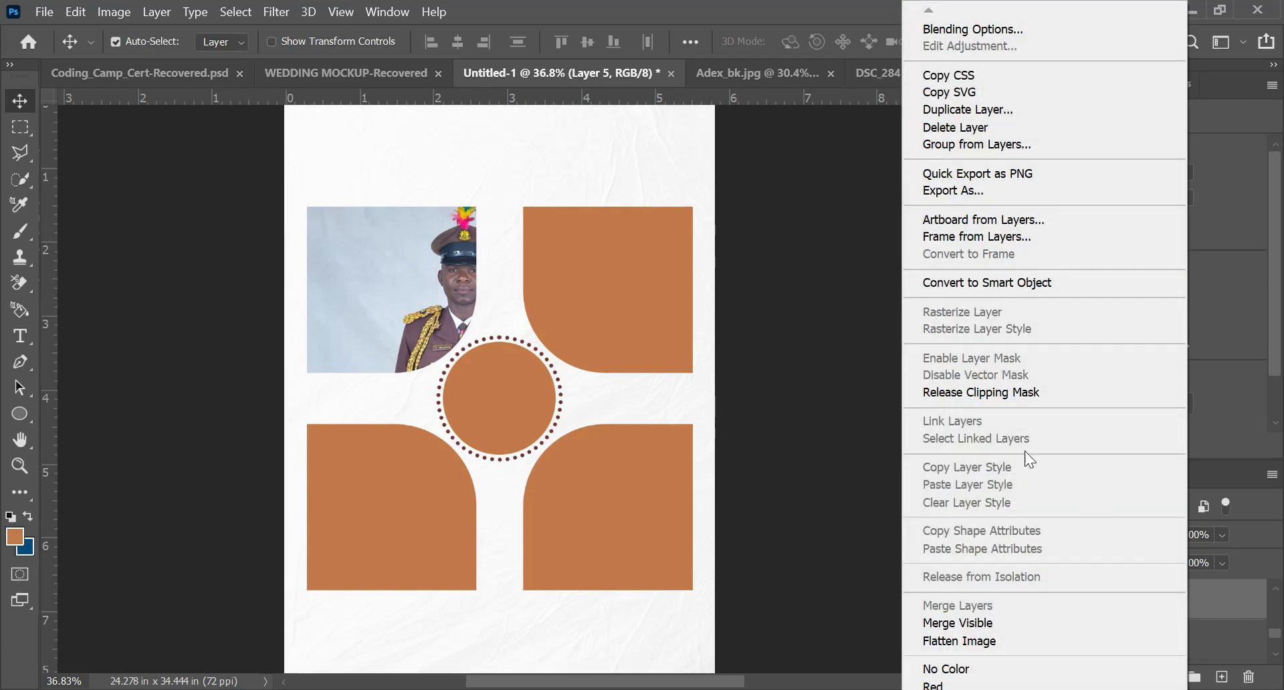
pyautogui.click(943, 395)
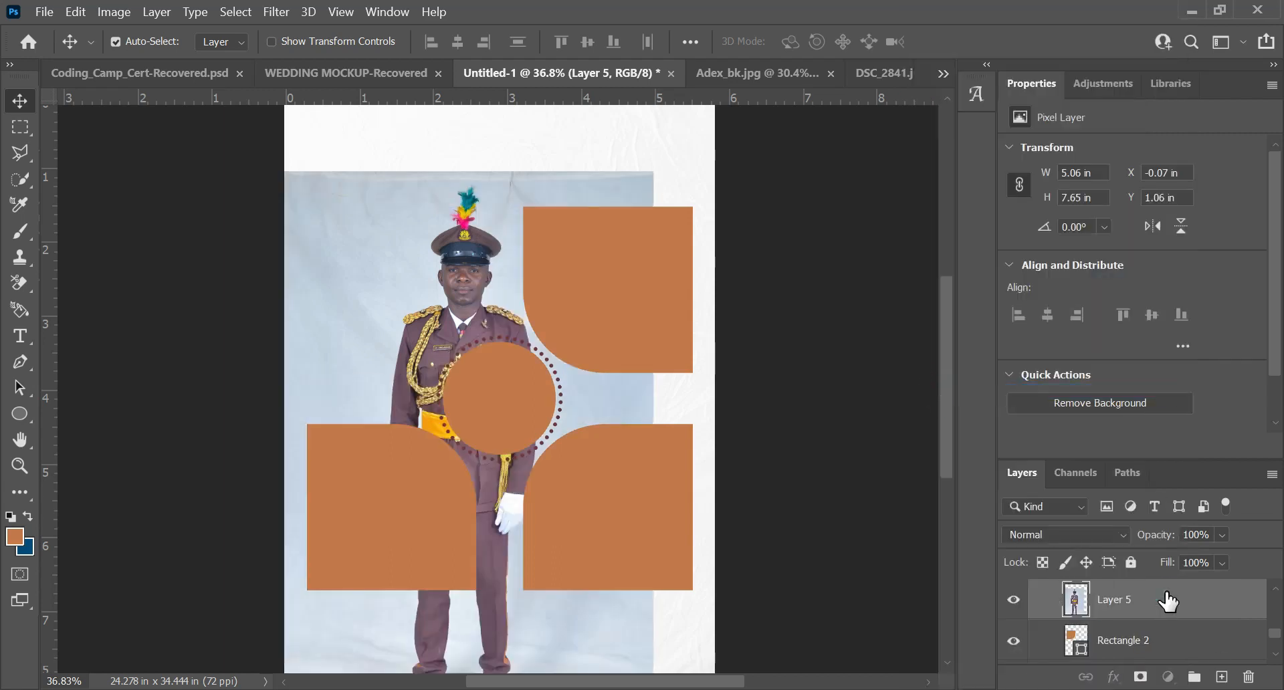
# Create a clipping mask from Layer 5 onto Rectangle 2 and shift the photo left to about X -1.08 in.
pyautogui.rightClick(1169, 602)
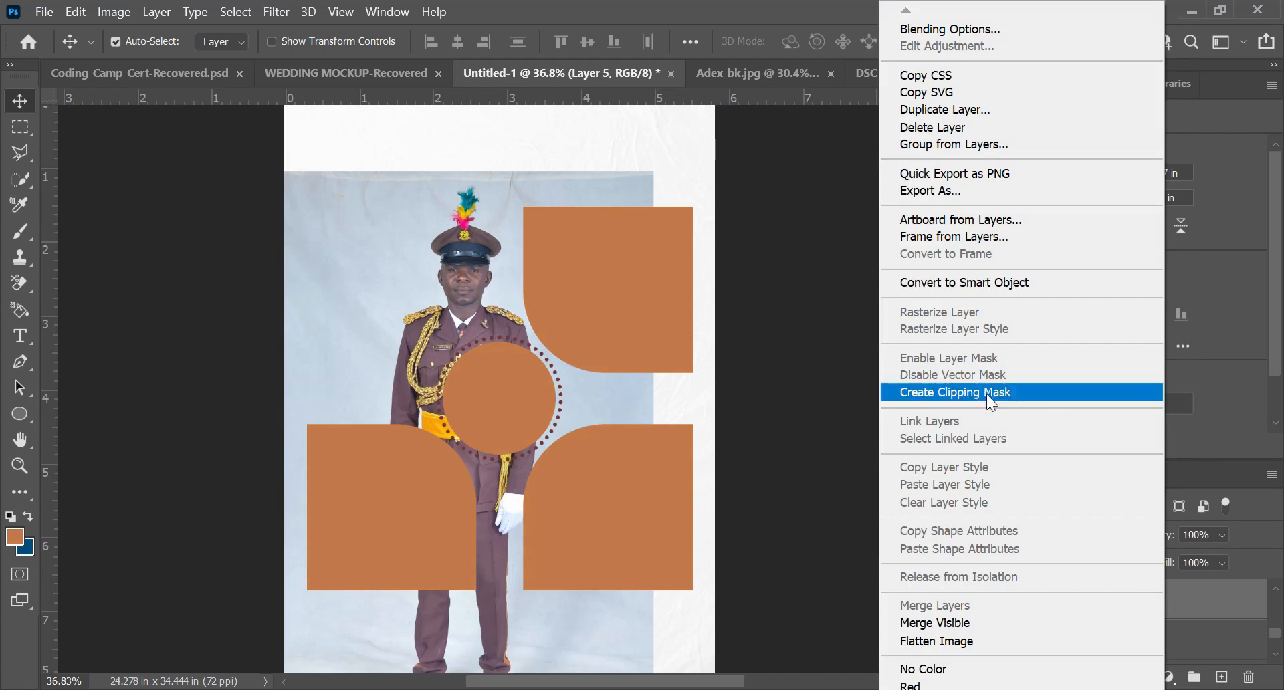
pyautogui.click(1022, 393)
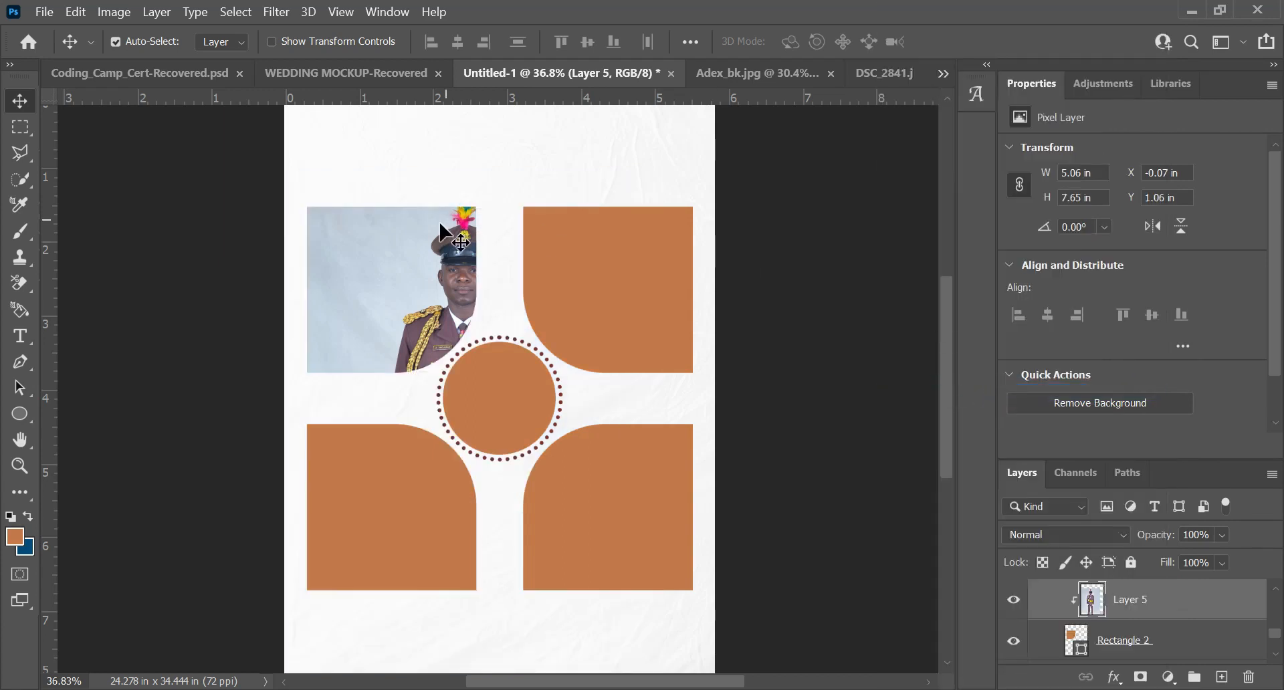
pyautogui.moveTo(401, 311); pyautogui.dragTo(351, 299)
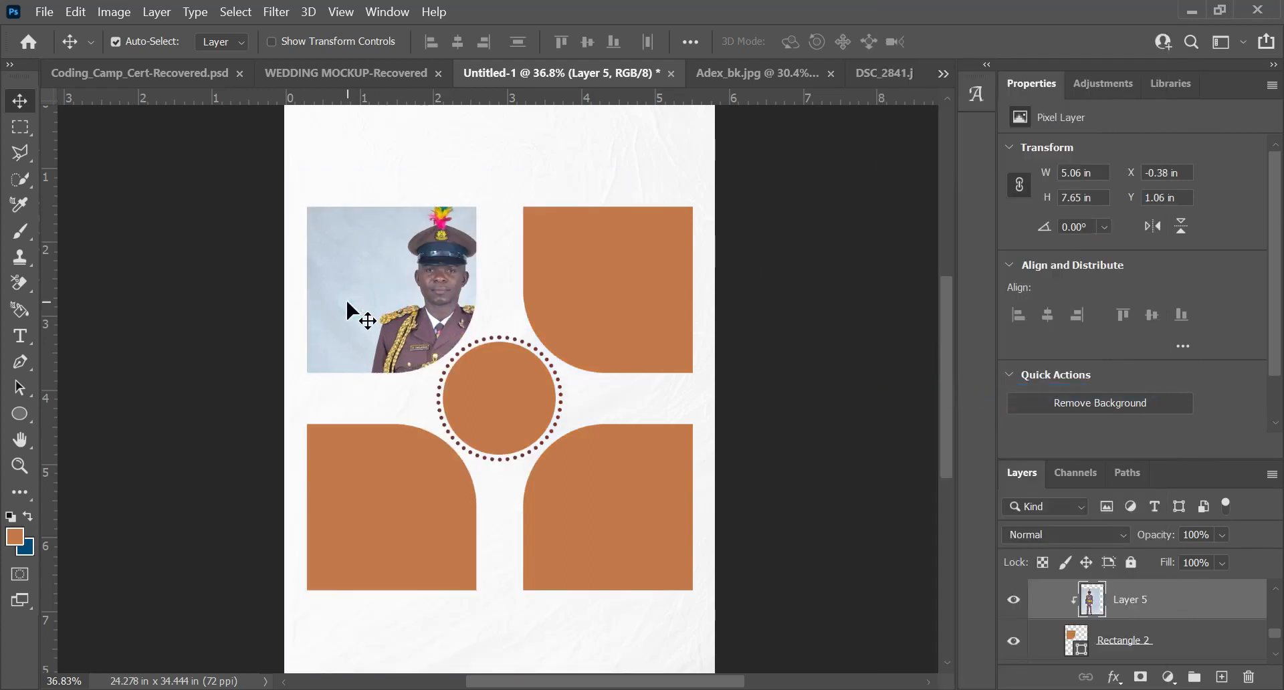
pyautogui.moveTo(432, 331); pyautogui.dragTo(391, 327)
# Nudge the clipped photo to X -1.11 in and Y 0.97 in so the face and chest fill the upper-left shape.
pyautogui.hotkey('shift', 'Down')
pyautogui.hotkey('shift', 'Down')
pyautogui.hotkey('shift', 'Down')
pyautogui.hotkey('shift', 'Down')
pyautogui.press('Down')
pyautogui.press('Down')
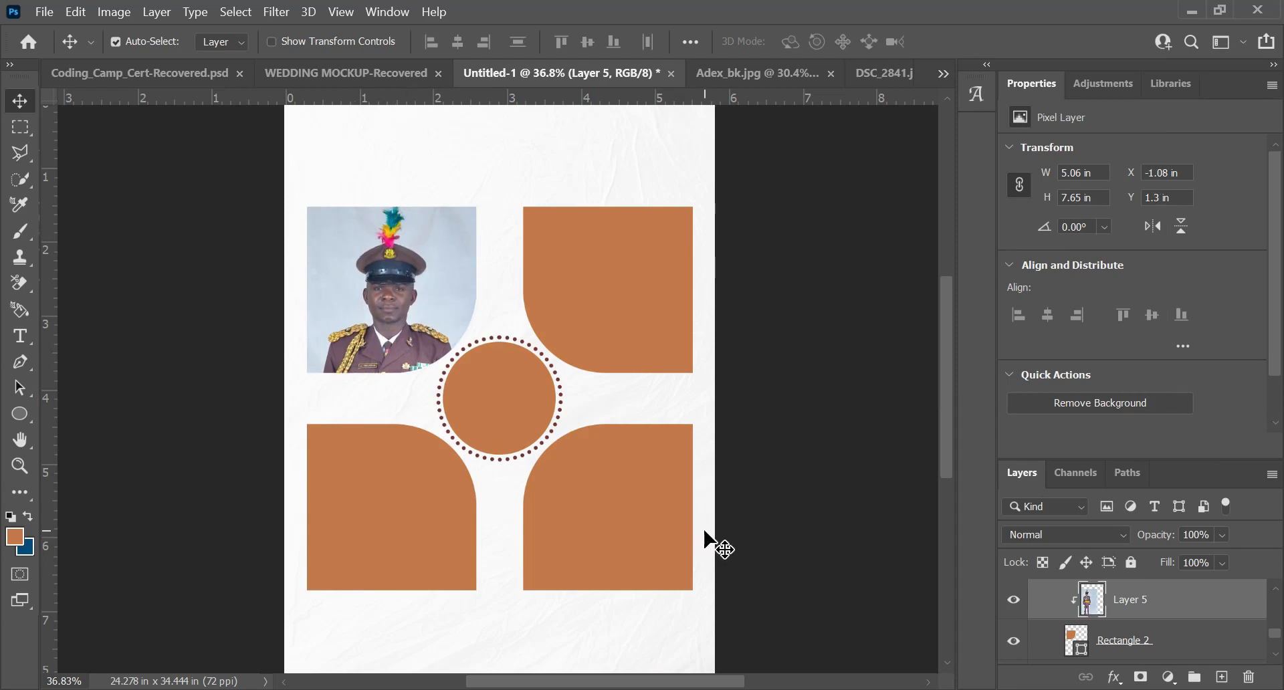
pyautogui.hotkey('shift', 'Up')
pyautogui.hotkey('shift', 'Left')
pyautogui.hotkey('shift', 'Up')
pyautogui.hotkey('shift', 'Up')
pyautogui.hotkey('shift', 'Up')
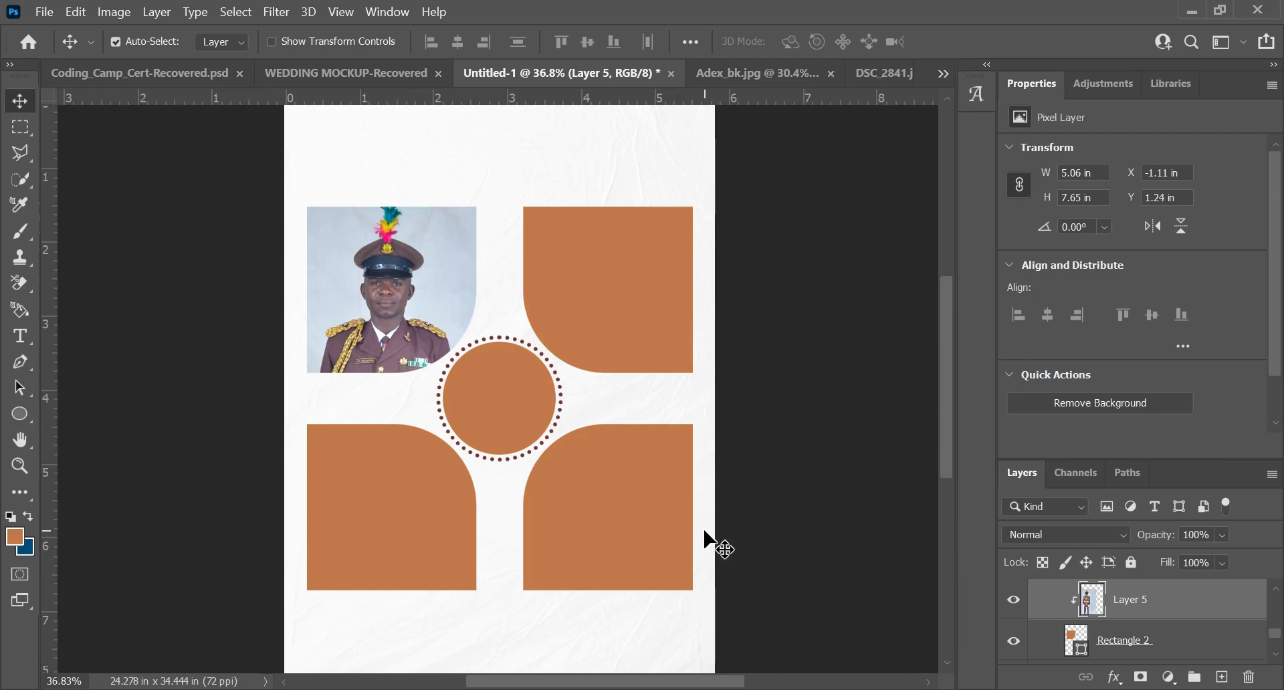
pyautogui.hotkey('shift', 'Up')
pyautogui.hotkey('shift', 'Up')
pyautogui.hotkey('shift', 'Up')
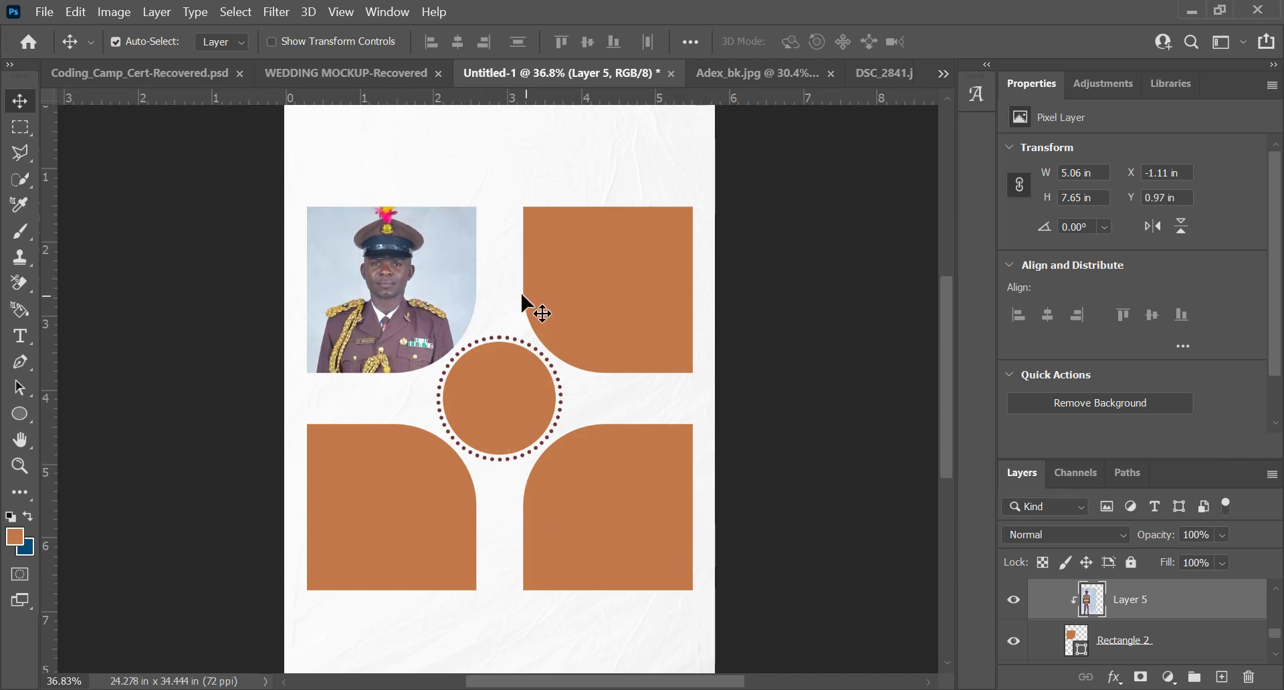
# Give Rectangle 2, the upper-left photo shape, a dark maroon stroke 12.87 px wide.
pyautogui.click(832, 250)
pyautogui.click(423, 278)
pyautogui.click(1203, 642)
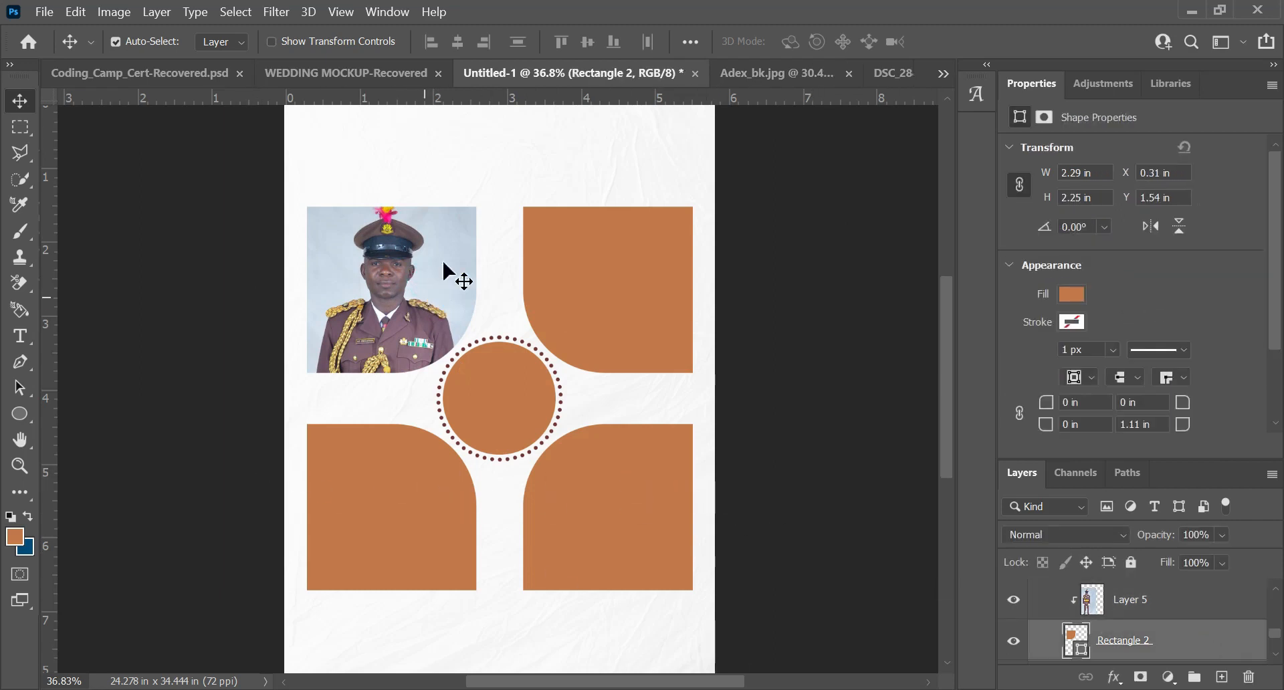
pyautogui.press('u')
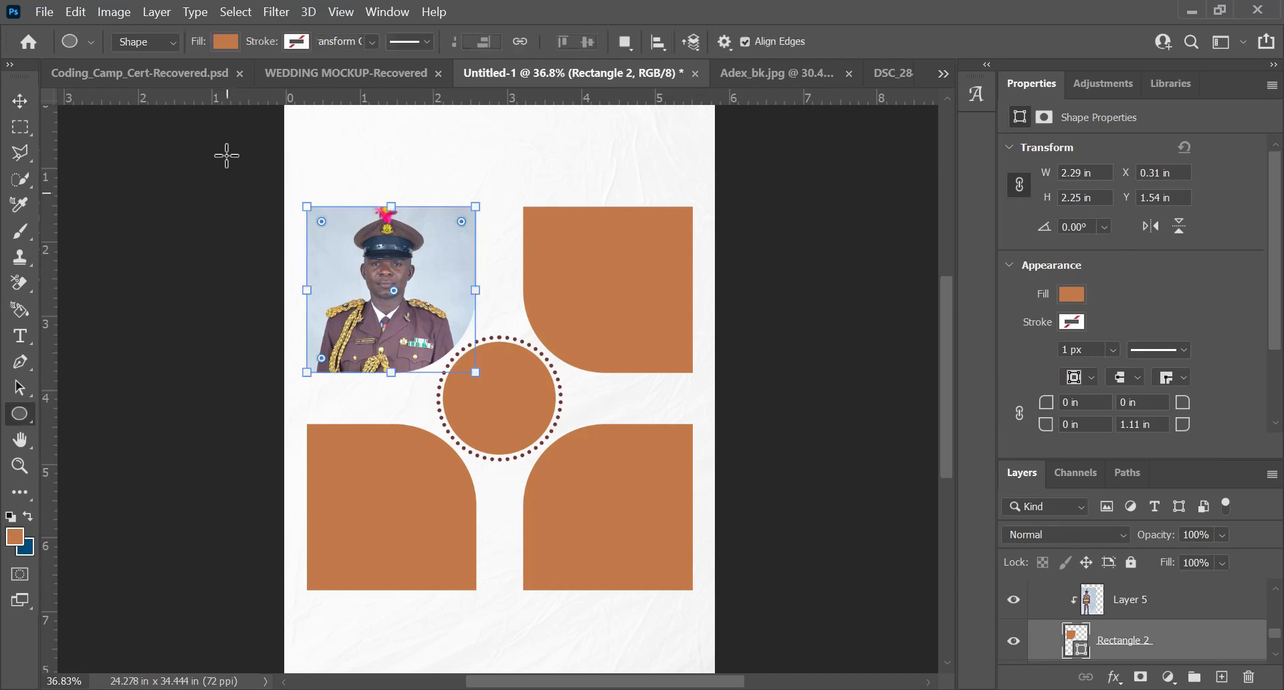
pyautogui.click(294, 42)
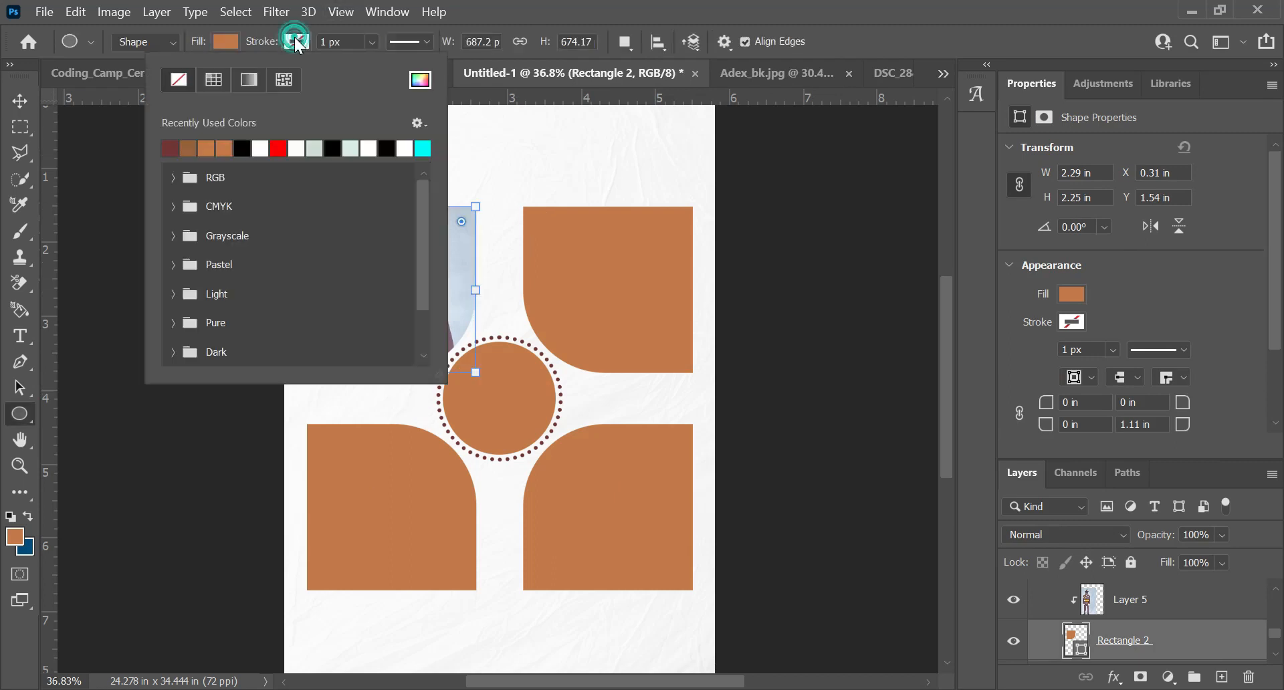
pyautogui.click(170, 146)
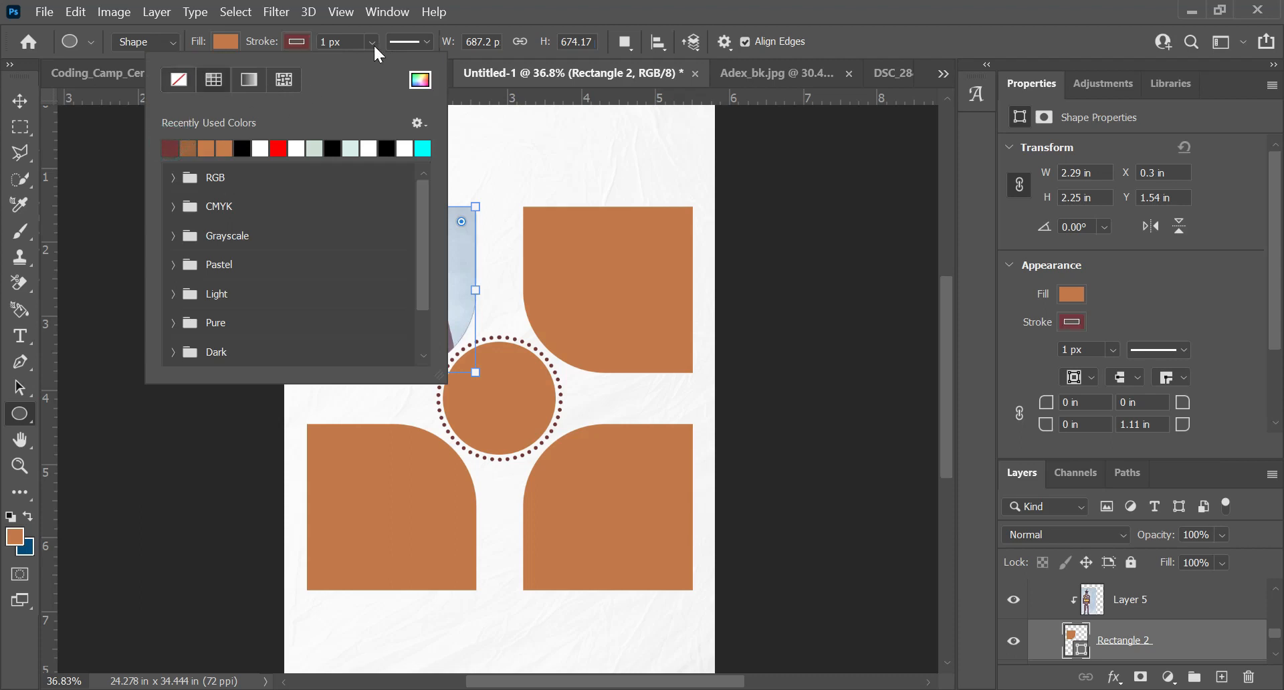
pyautogui.click(373, 42)
pyautogui.click(372, 42)
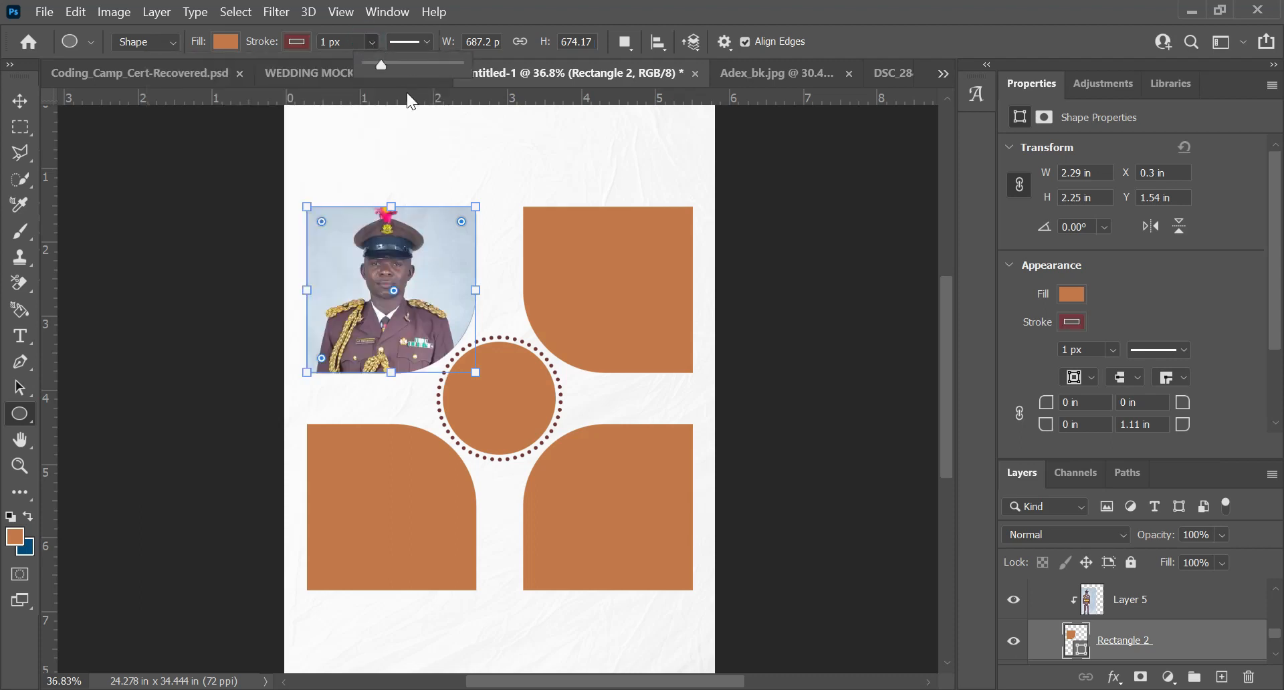
pyautogui.moveTo(390, 64); pyautogui.dragTo(388, 62)
pyautogui.moveTo(388, 62); pyautogui.dragTo(385, 62)
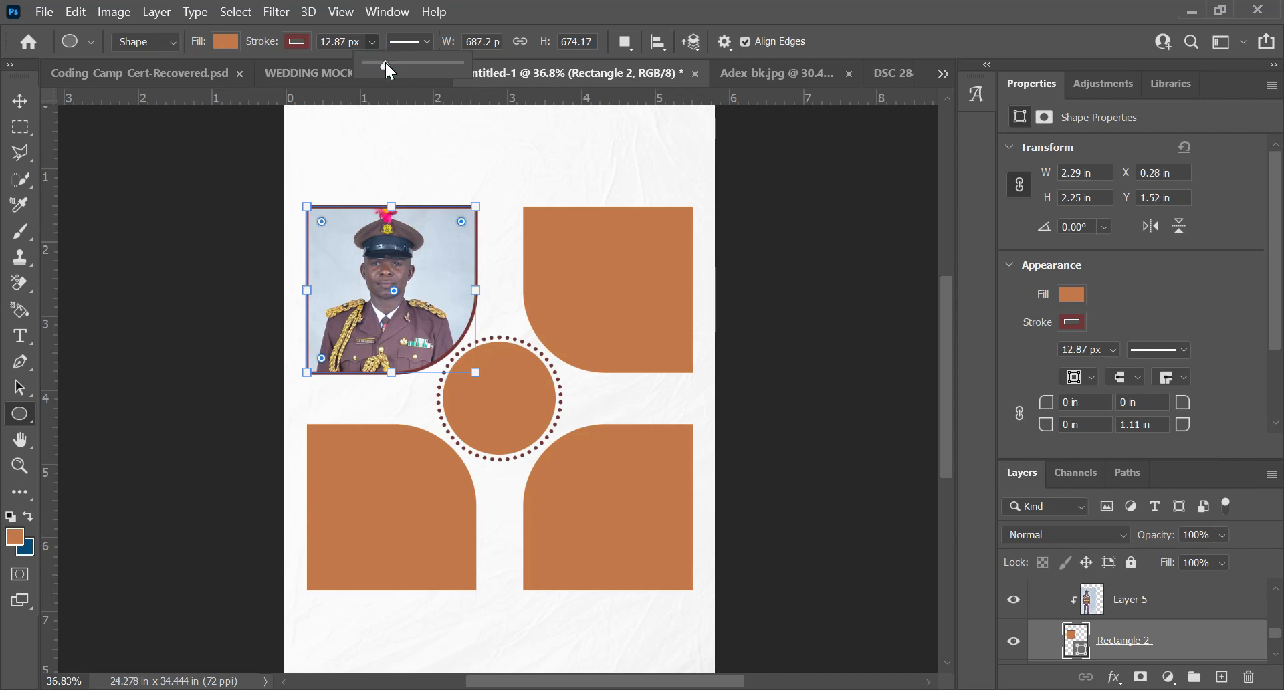
# Check the stroked upper-left frame with the guides and path outline hidden, and look at the Adex_bk.jpg document.
pyautogui.hotkey('ctrl', 'h')
pyautogui.hotkey('ctrl', 'h')
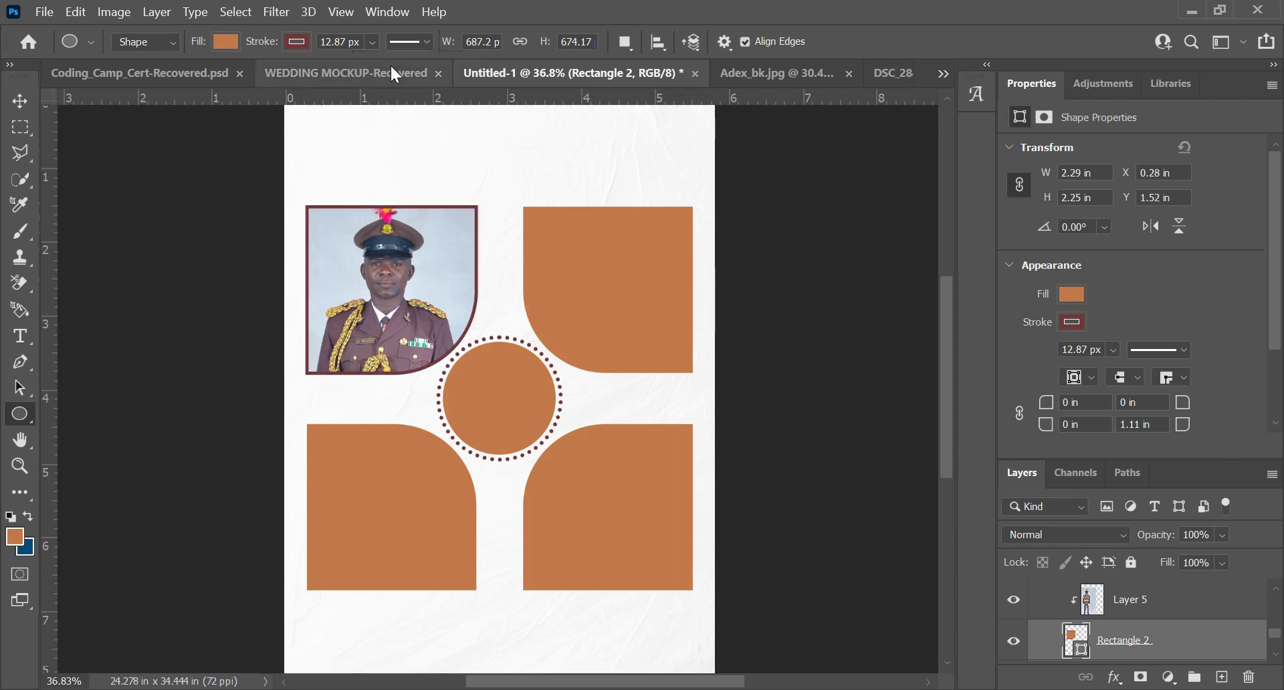
pyautogui.hotkey('ctrl', 'h')
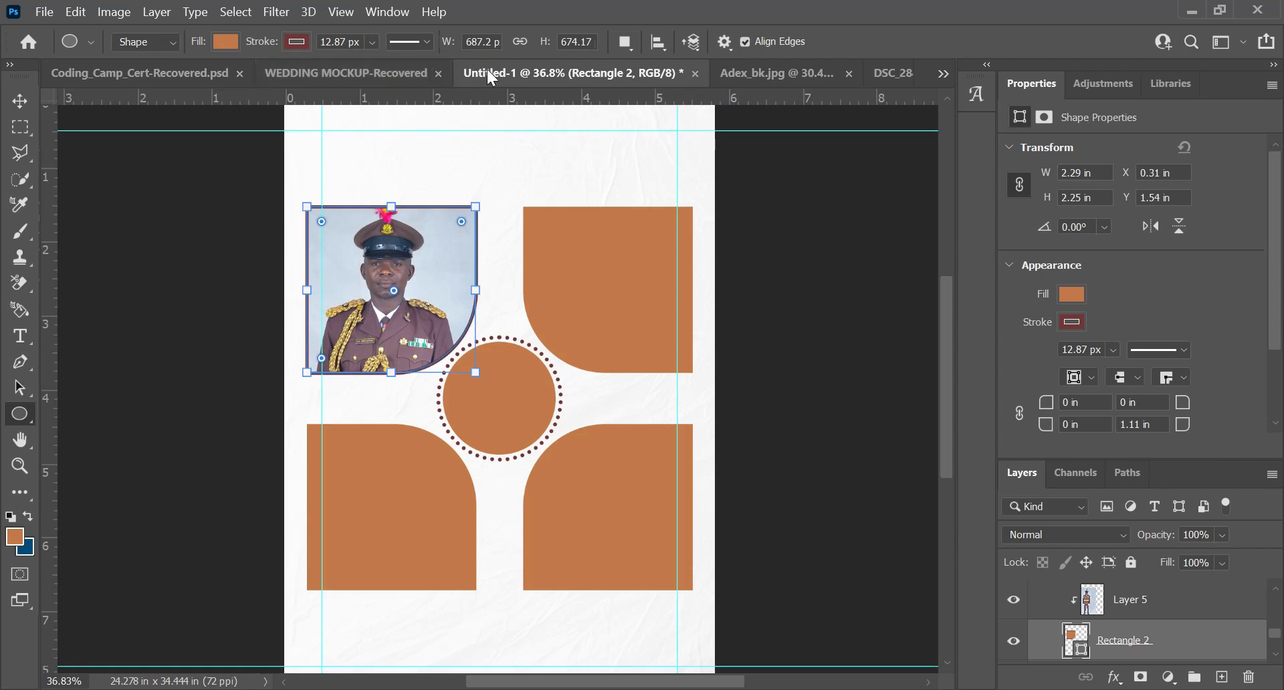
pyautogui.click(772, 74)
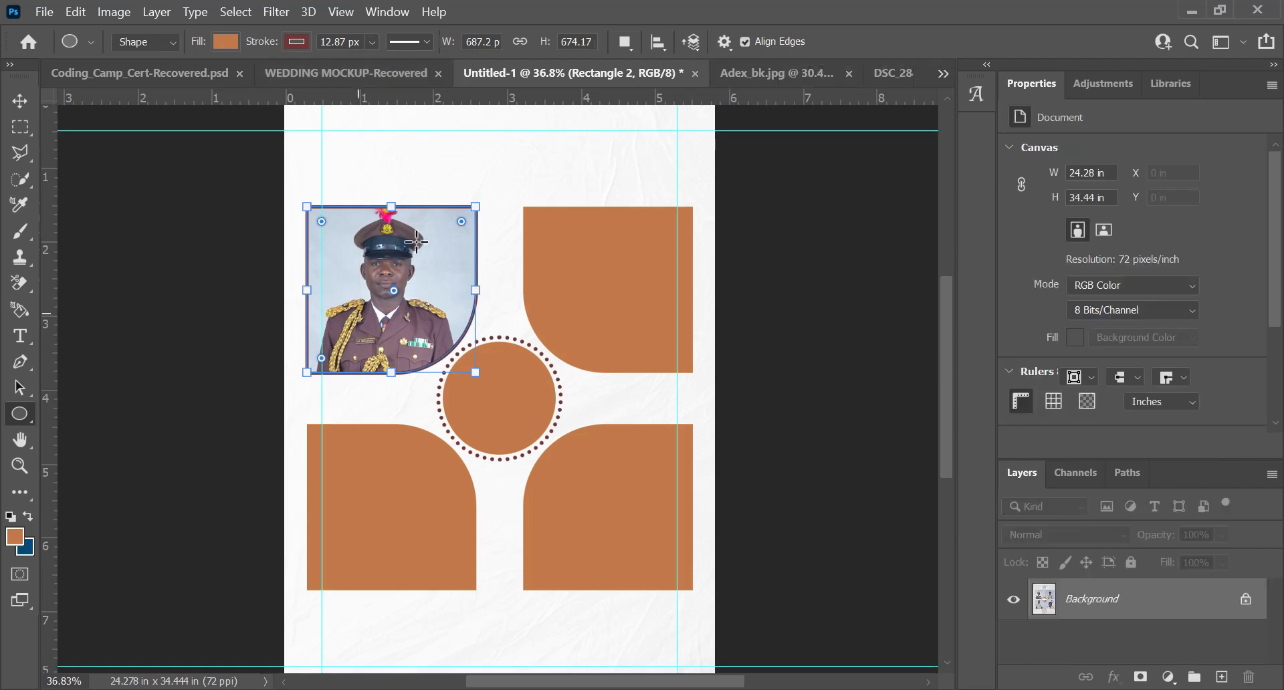
# Change Rectangle 2's stroke colour to the same orange-brown as the shapes and check the frame without outlines.
pyautogui.click(287, 39)
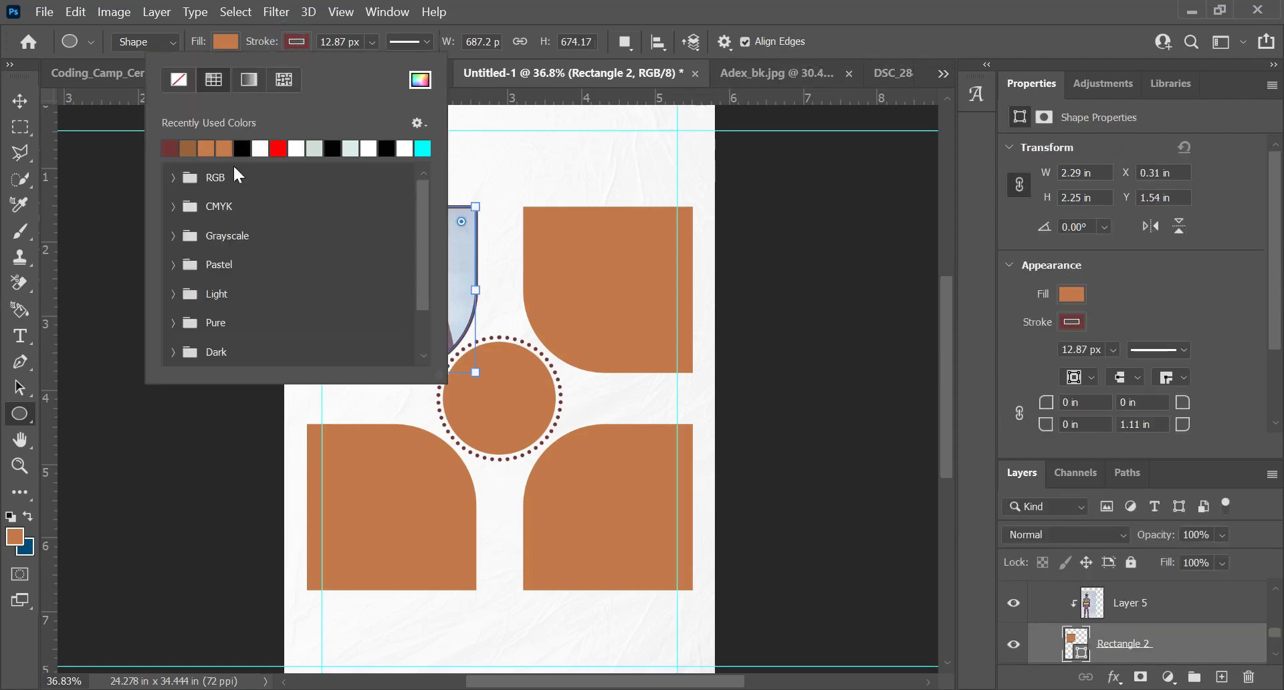
pyautogui.click(209, 148)
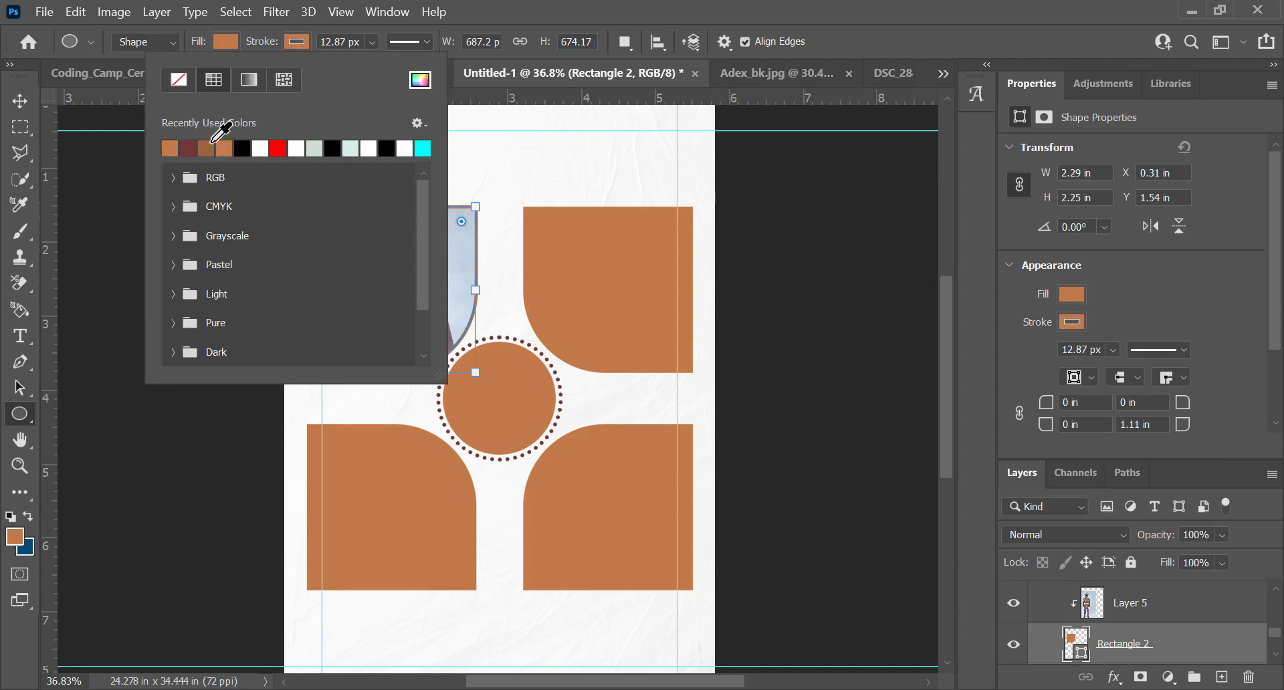
pyautogui.click(550, 3)
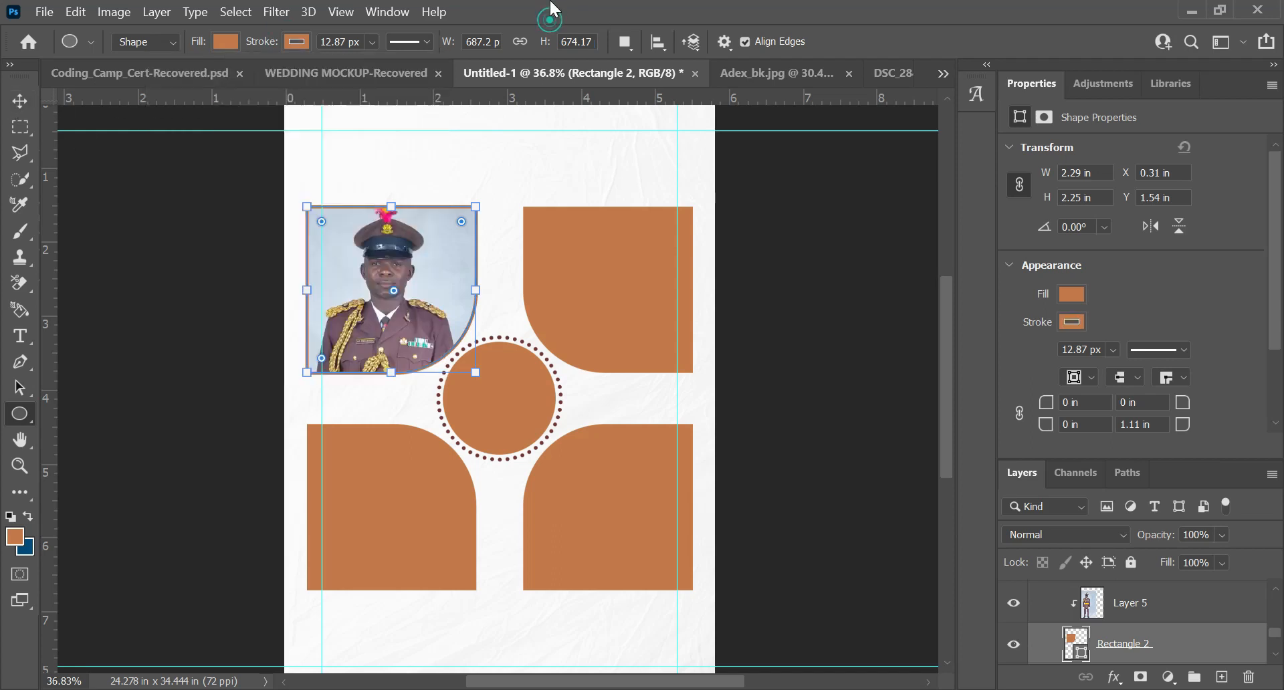
pyautogui.hotkey('ctrl', 'h')
pyautogui.hotkey('ctrl', 'h')
# Make Layer 4 visible and move its portrait toward the upper-right shape, to X 2.75 in and Y 2.13 in.
pyautogui.click(19, 100)
pyautogui.hotkey('ctrl', 'j')
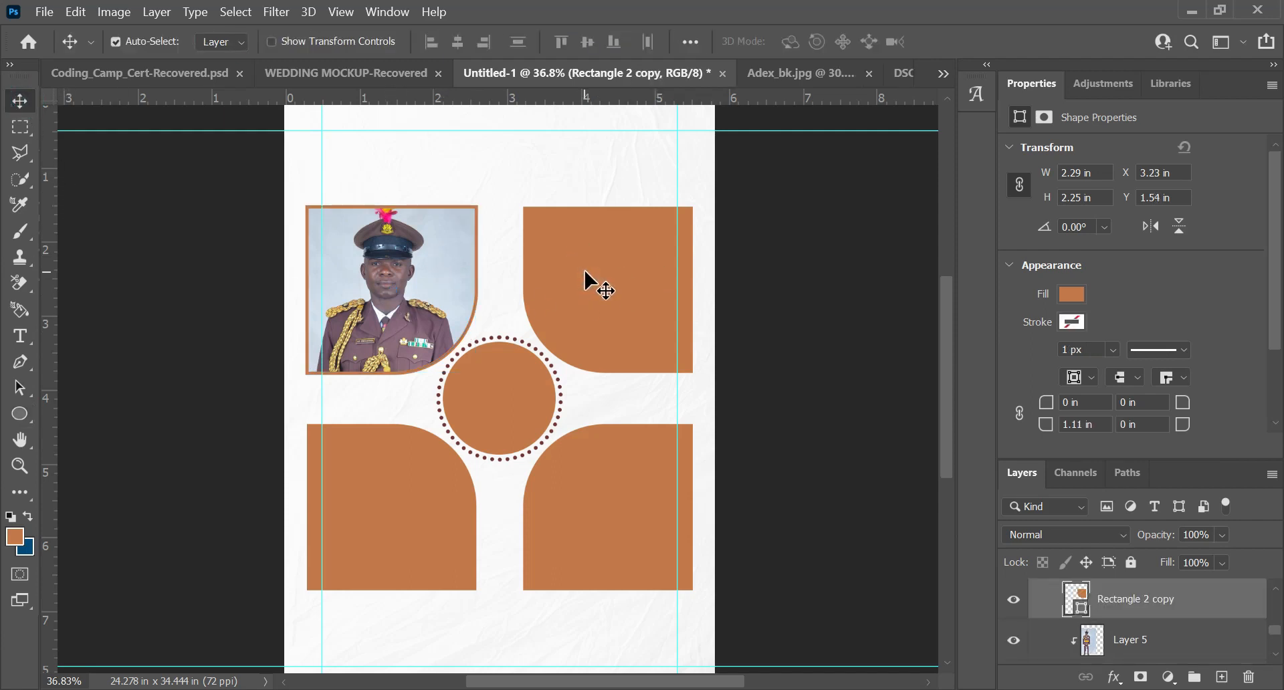
pyautogui.scroll(-3, 1070, 622)
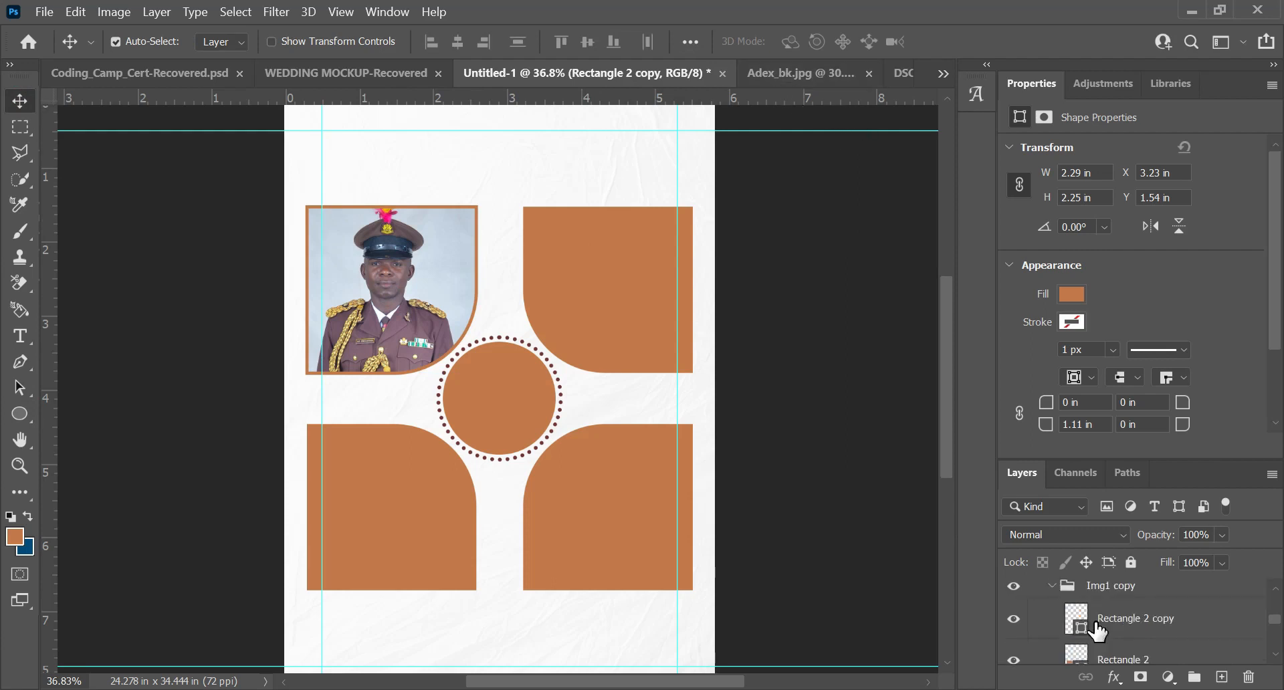
pyautogui.scroll(1, 762, 445)
pyautogui.scroll(2, 1138, 649)
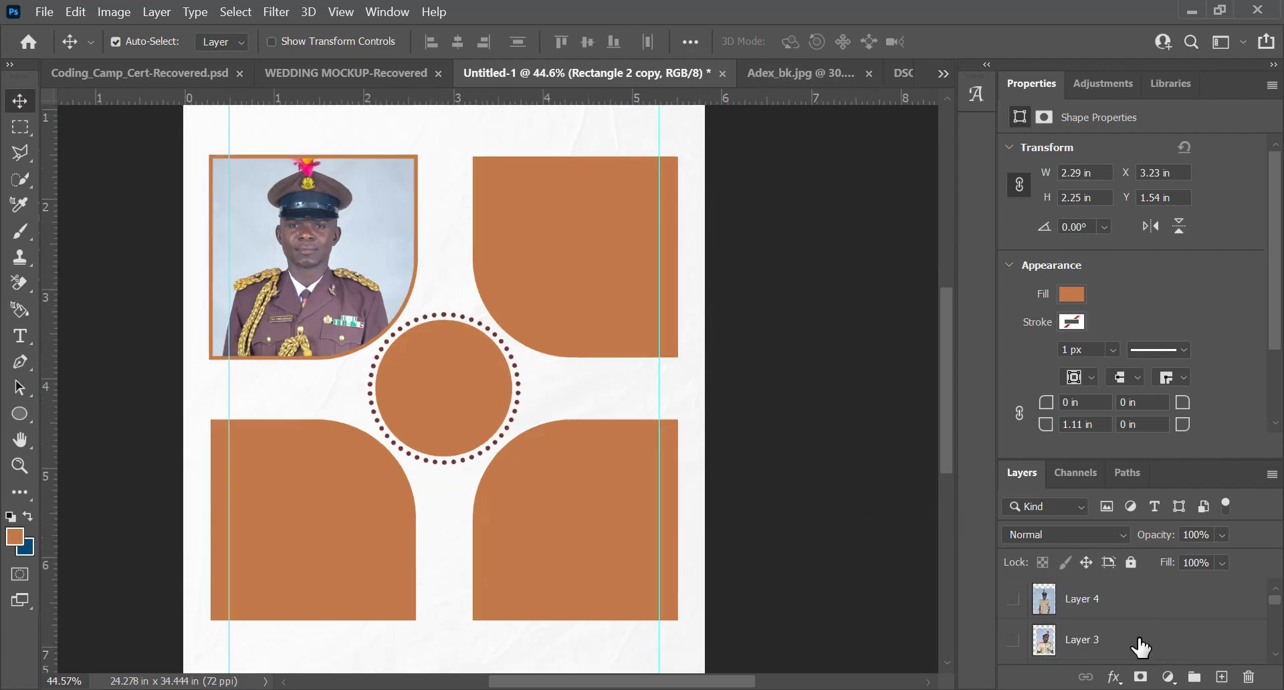
pyautogui.click(1013, 601)
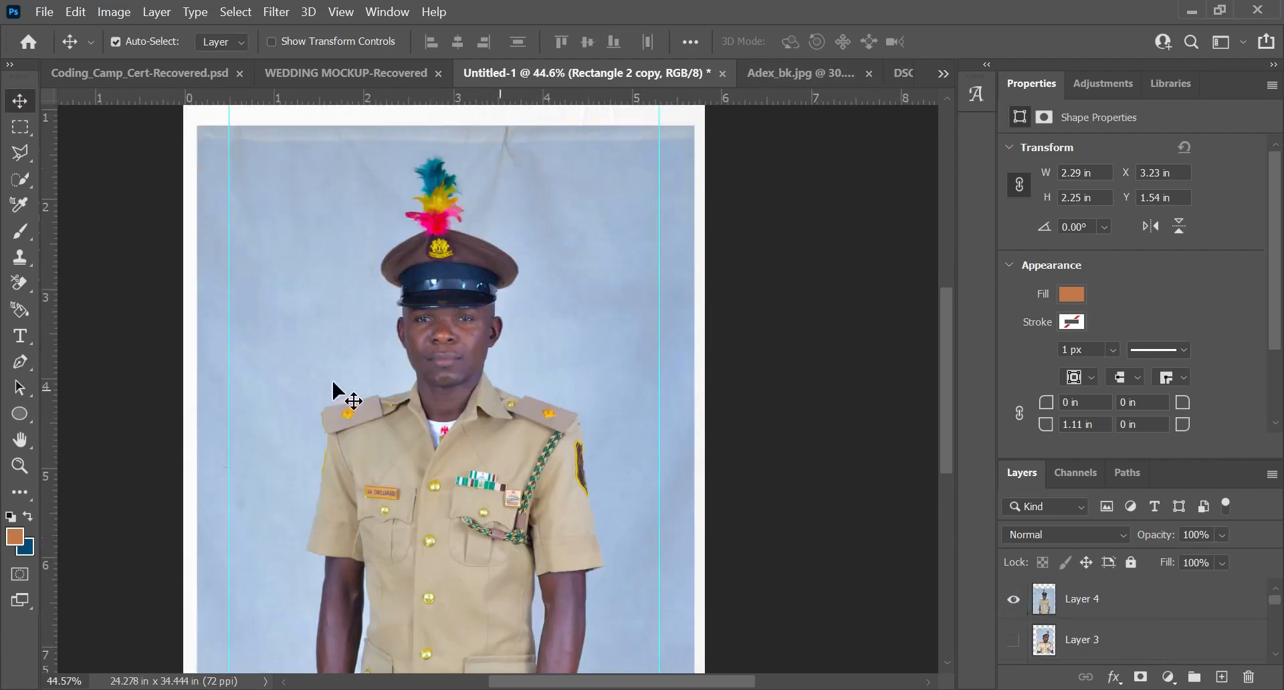
pyautogui.click(387, 414)
pyautogui.moveTo(358, 214); pyautogui.dragTo(581, 258)
pyautogui.moveTo(579, 303); pyautogui.dragTo(574, 320)
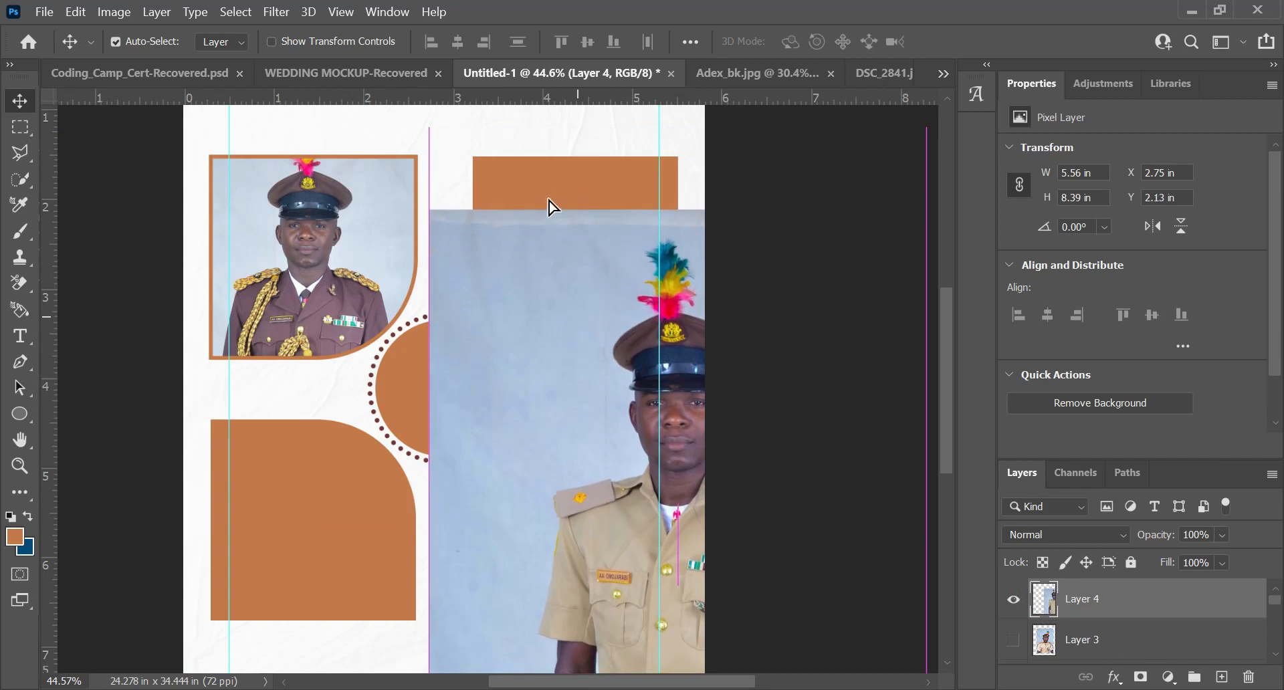
# Move the Layer 4 portrait to X 2.6 in, Y 1.12 in and place the layer directly above Rectangle 2 copy.
pyautogui.click(549, 185)
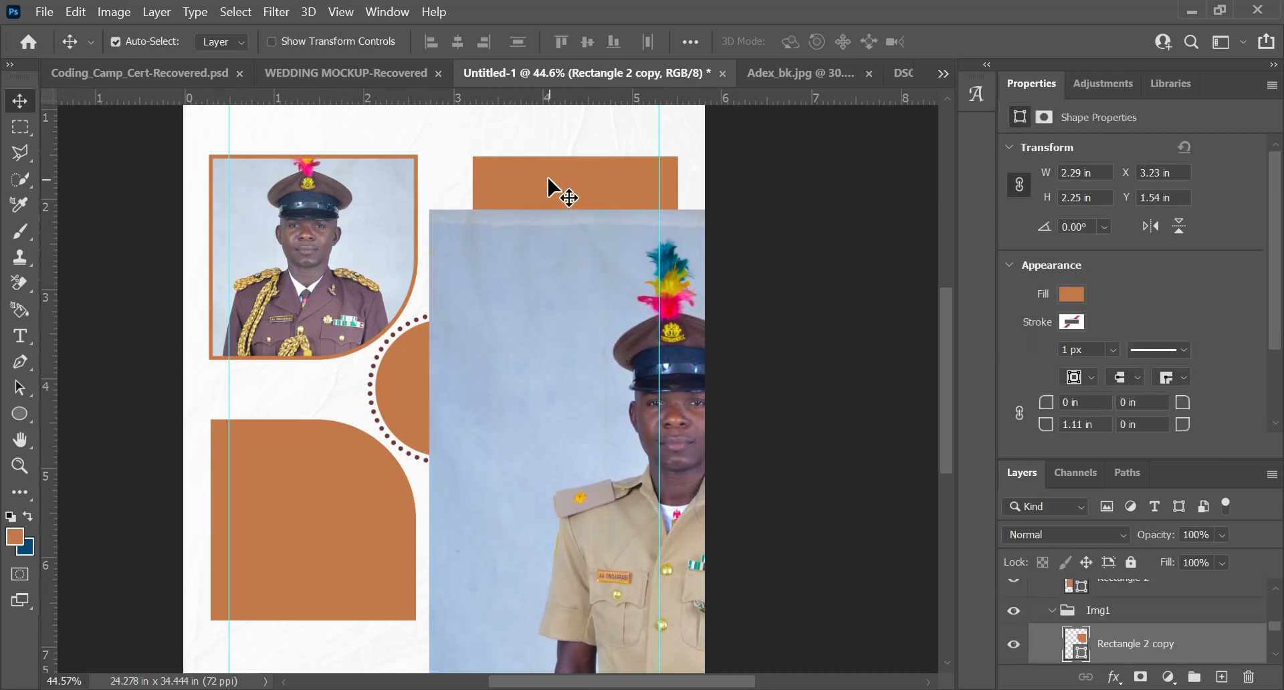
pyautogui.moveTo(553, 367); pyautogui.dragTo(540, 276)
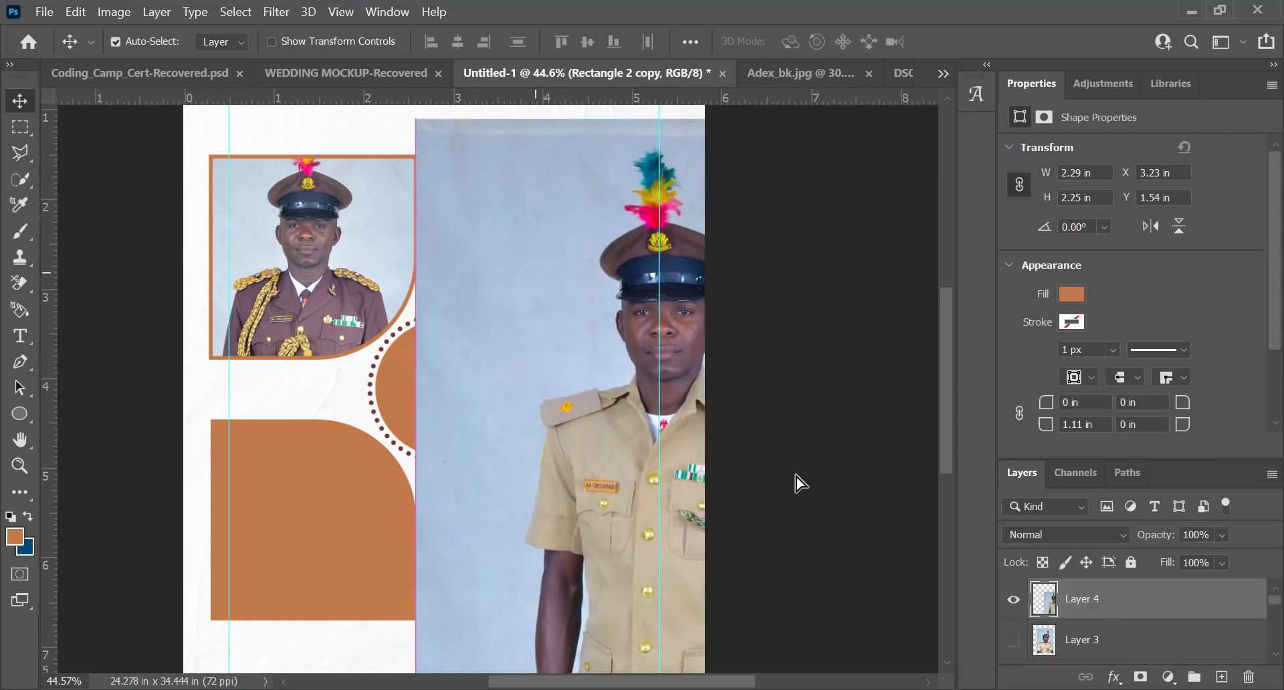
pyautogui.scroll(-1, 1146, 602)
pyautogui.moveTo(1145, 602); pyautogui.dragTo(1099, 611)
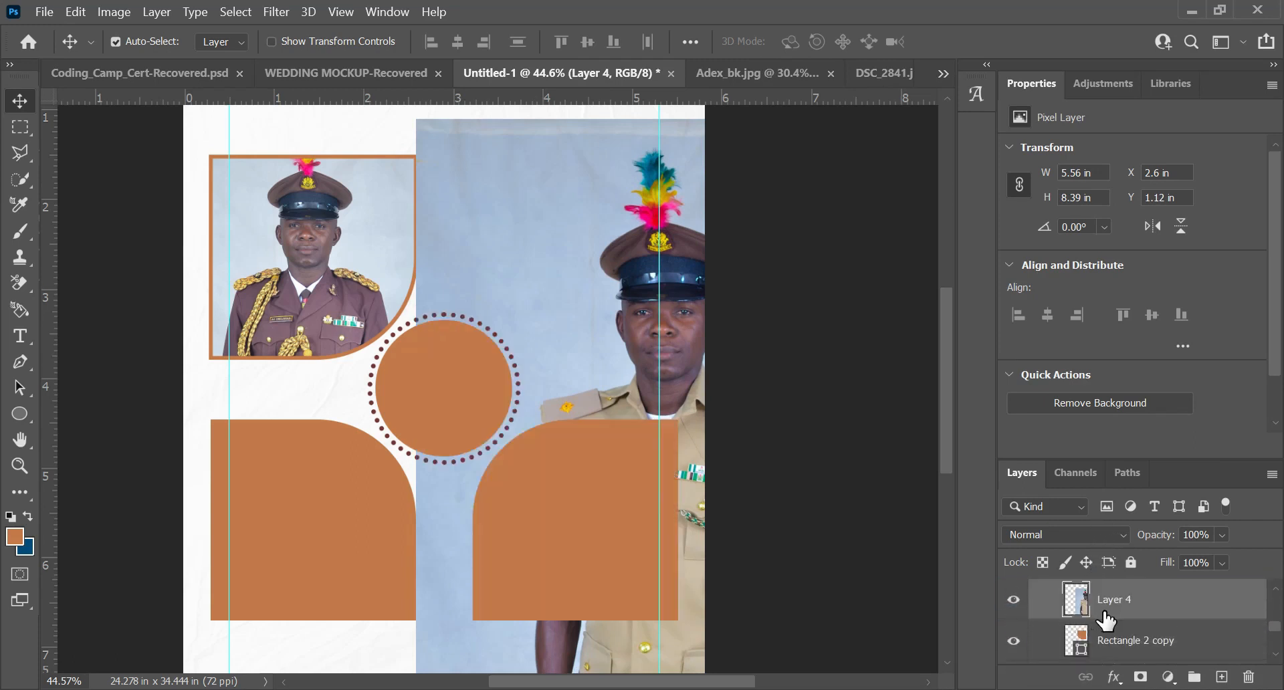
# Shift the Layer 4 photo to X 2.27 in, Y 1.11 in and clip it to Rectangle 2 copy.
pyautogui.moveTo(614, 229); pyautogui.dragTo(586, 228)
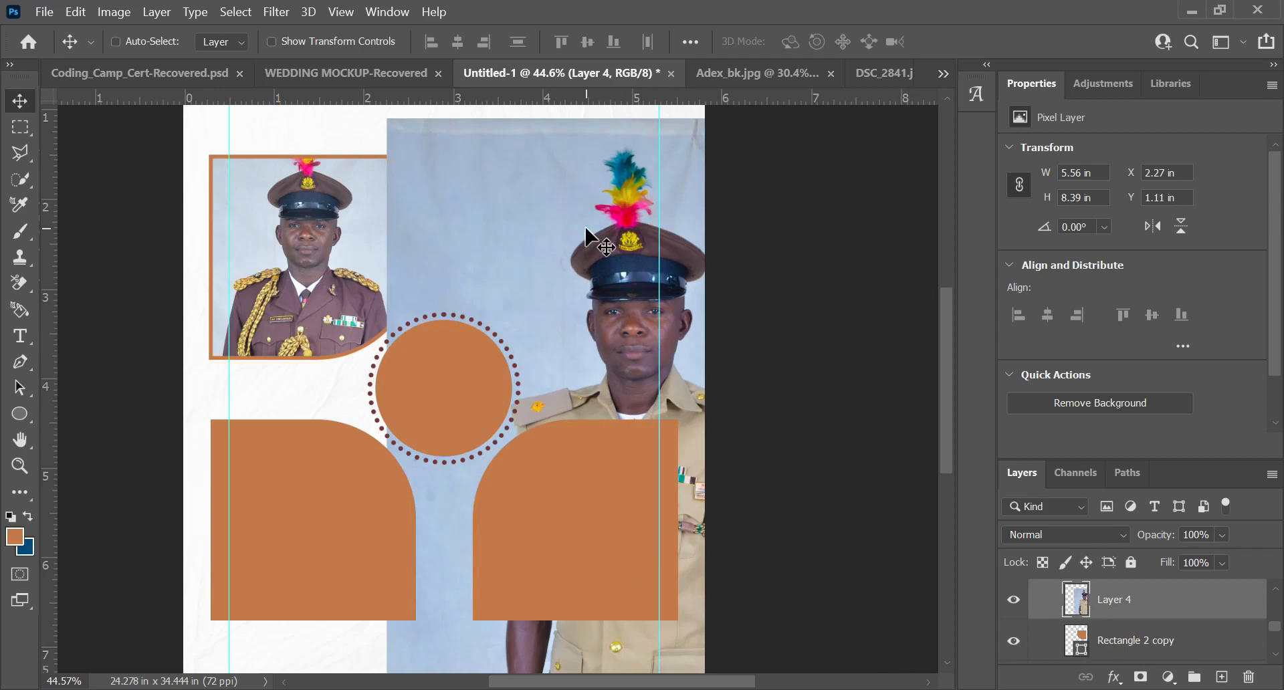
pyautogui.hotkey('ctrl', 'alt', 'g')
pyautogui.scroll(-1, 621, 237)
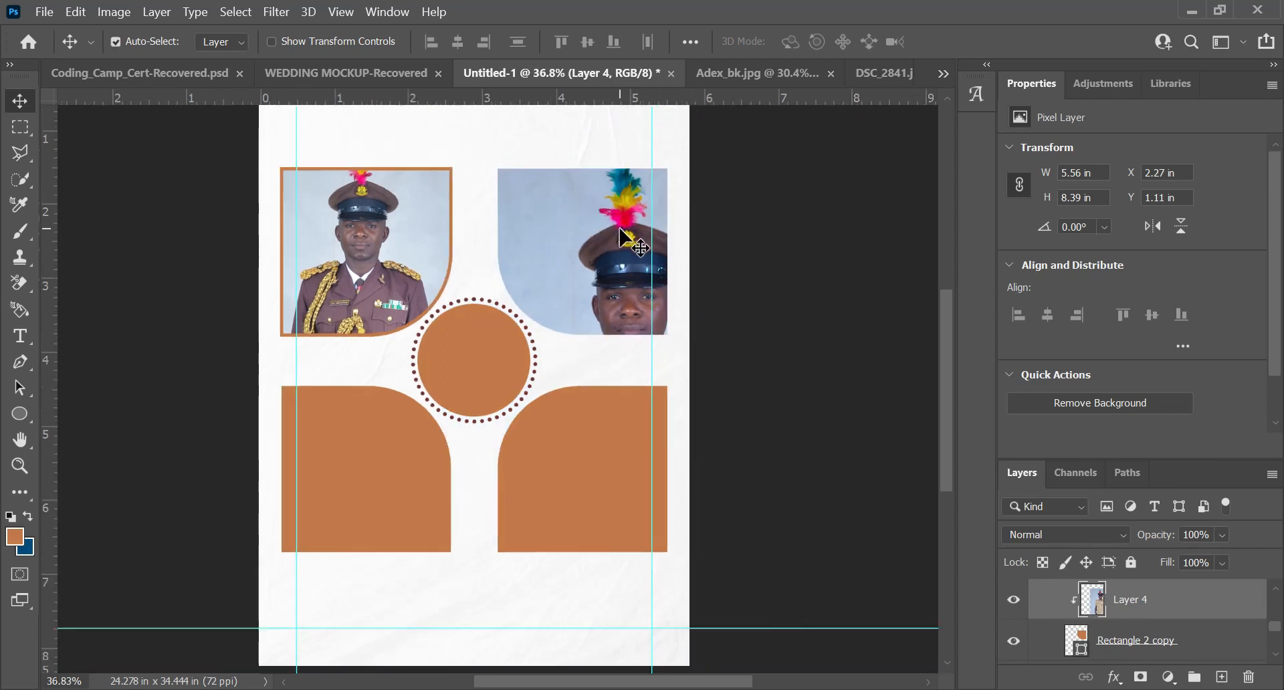
# Scale the clipped Layer 4 photo to about 52.11% and move the portrait into the upper-right shape.
pyautogui.hotkey('ctrl', 't')
pyautogui.scroll(-3, 529, 356)
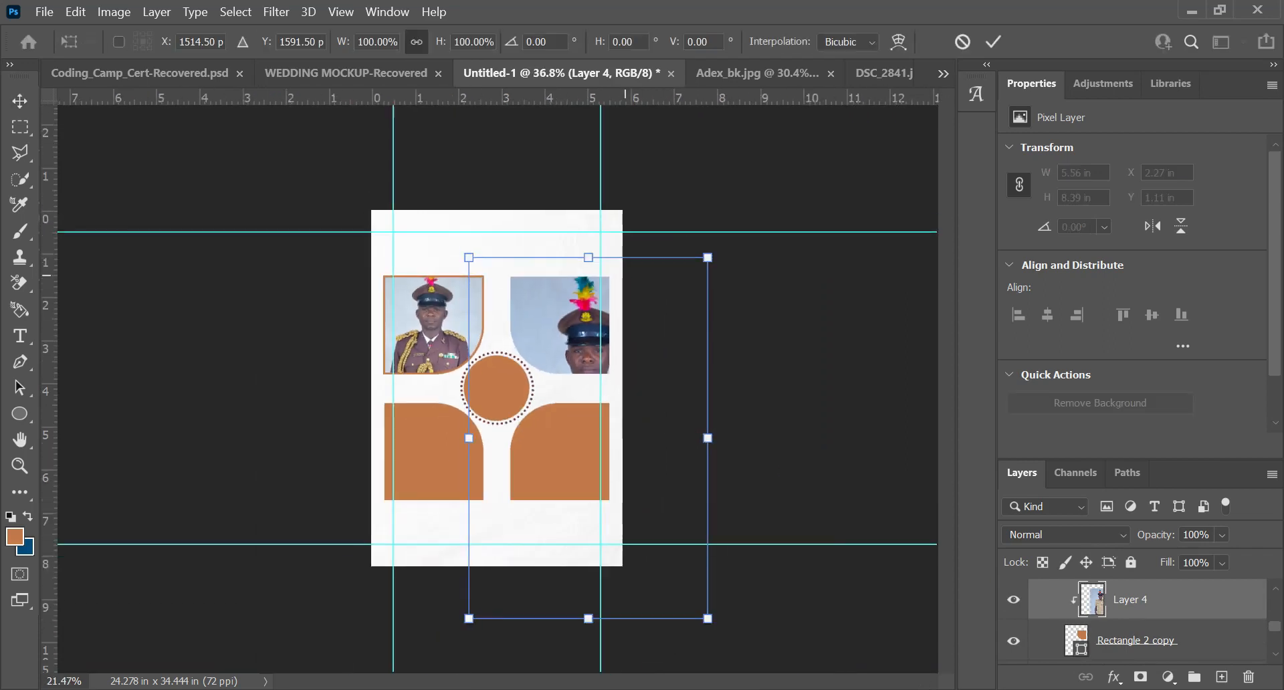
pyautogui.moveTo(707, 619); pyautogui.dragTo(593, 445)
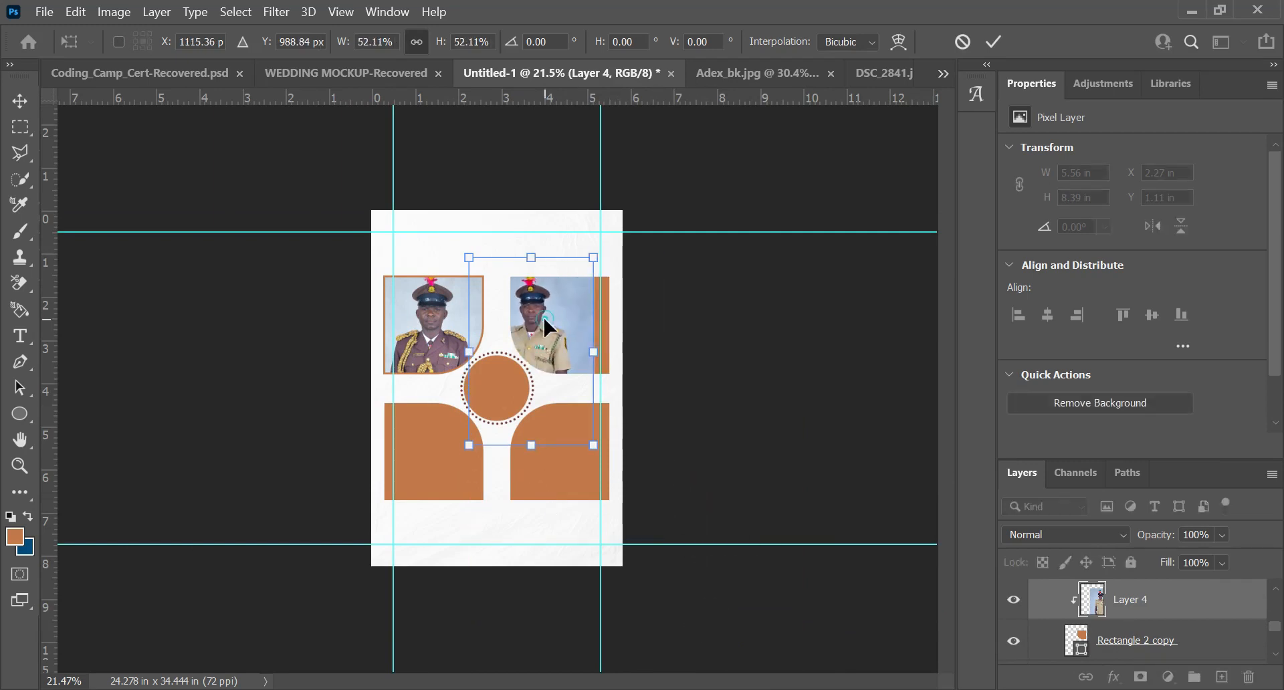
pyautogui.moveTo(543, 318); pyautogui.dragTo(573, 314)
pyautogui.scroll(6, 571, 286)
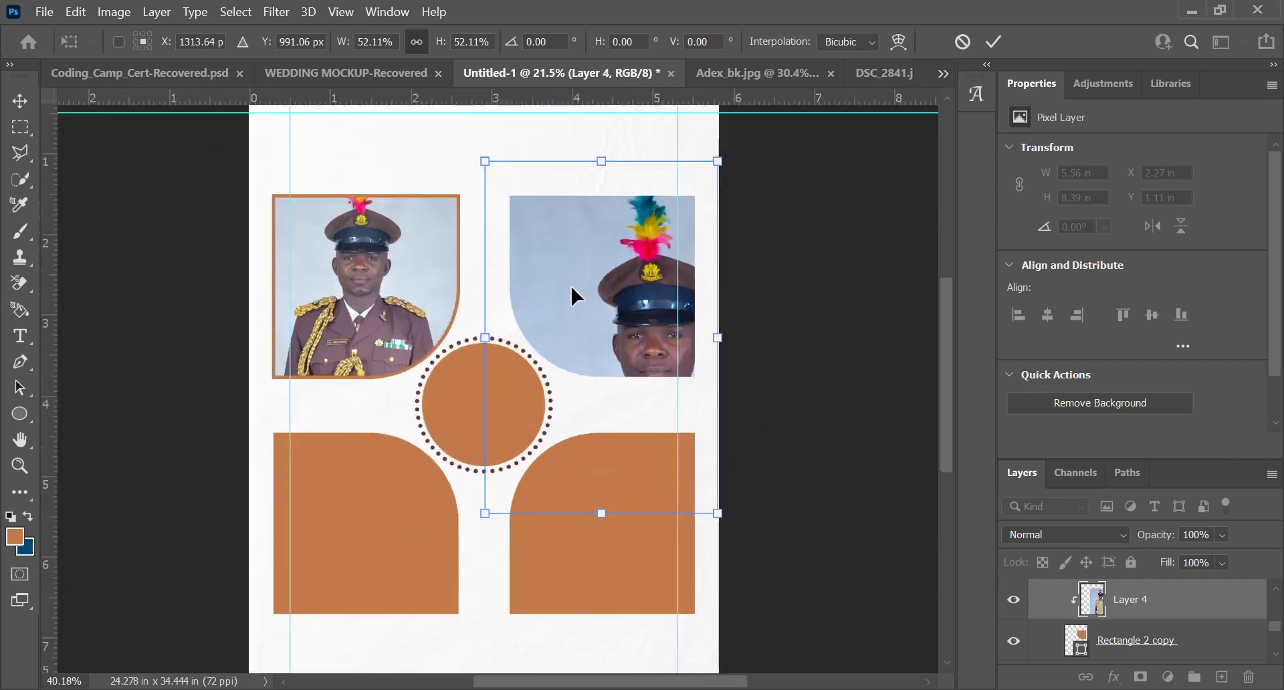
pyautogui.scroll(4, 572, 281)
pyautogui.scroll(-3, 585, 252)
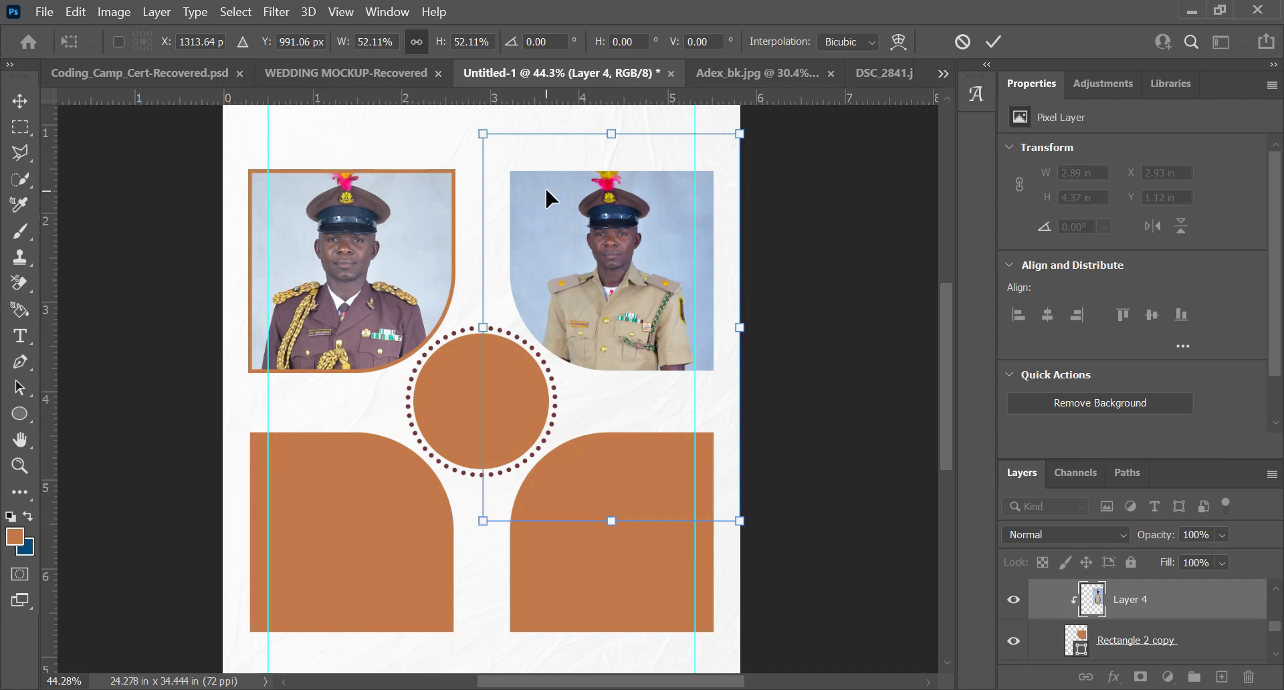
# Nudge the scaled Layer 4 photo right and down to X 3 in and Y 1.15 in, and apply the transform.
pyautogui.hotkey('shift', 'Right')
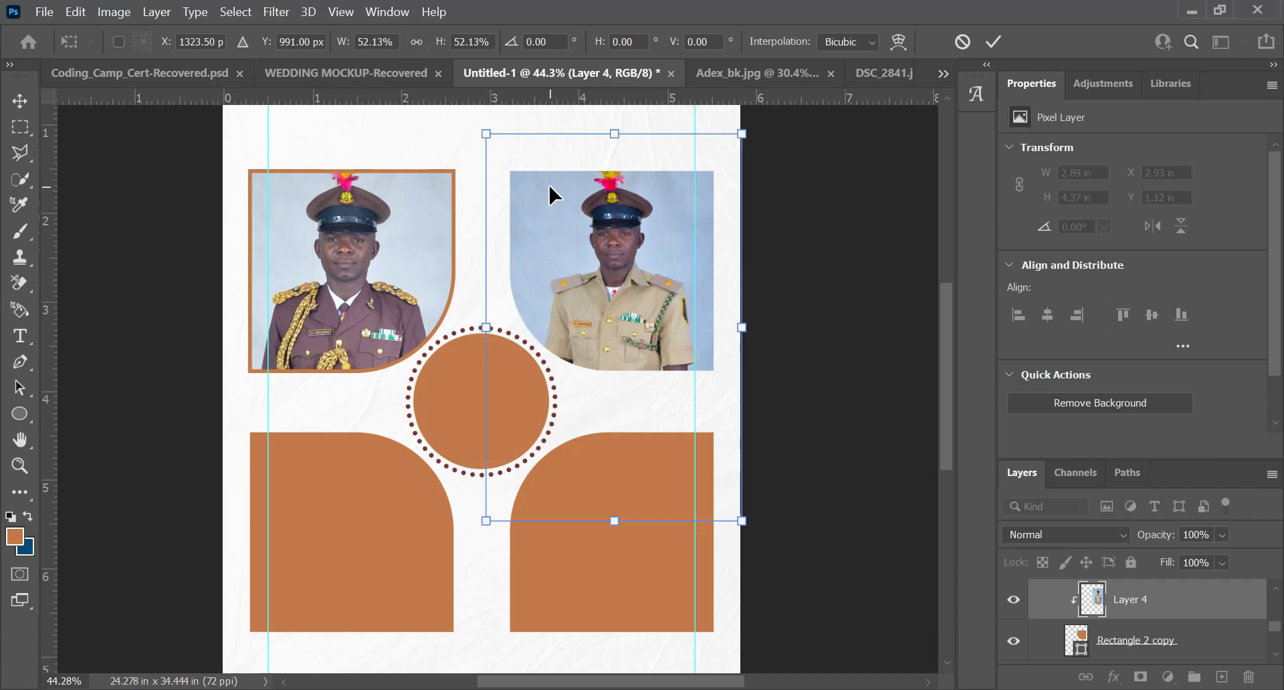
pyautogui.hotkey('shift', 'Down')
pyautogui.hotkey('shift', 'Right')
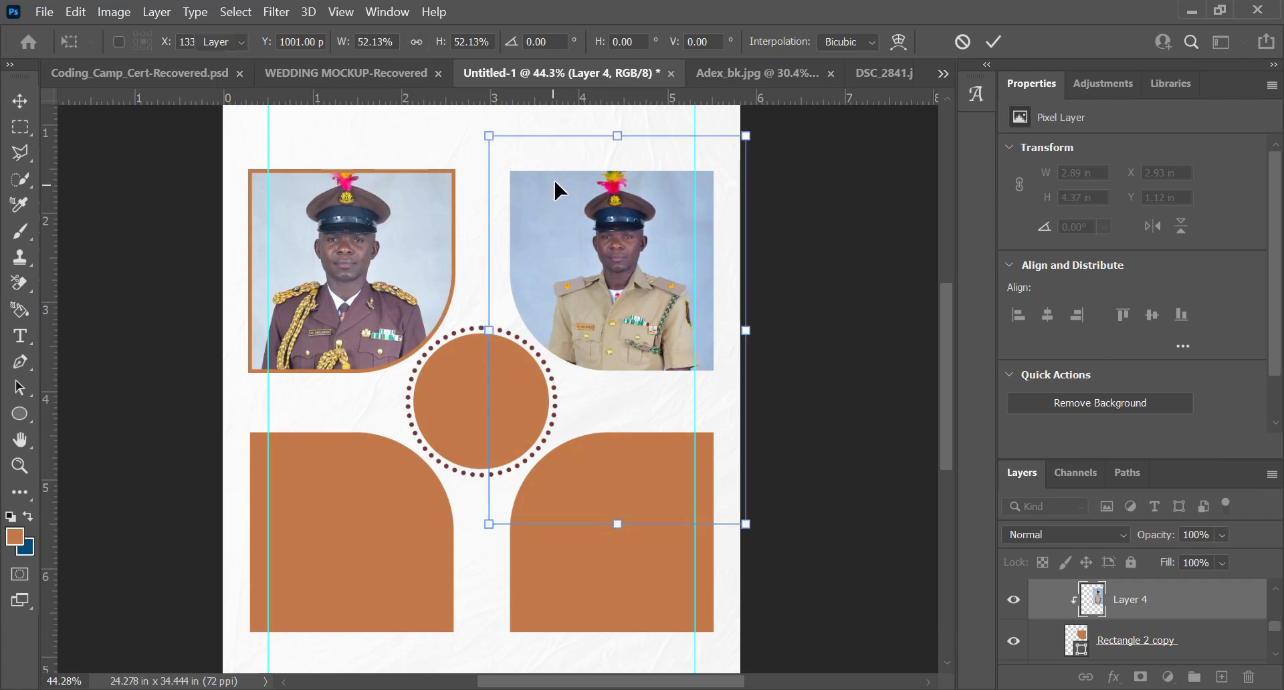
pyautogui.press('Return')
# Give Rectangle 2 copy, the upper-right photo shape, an orange-brown stroke matching the upper-left frame.
pyautogui.scroll(-3, 607, 225)
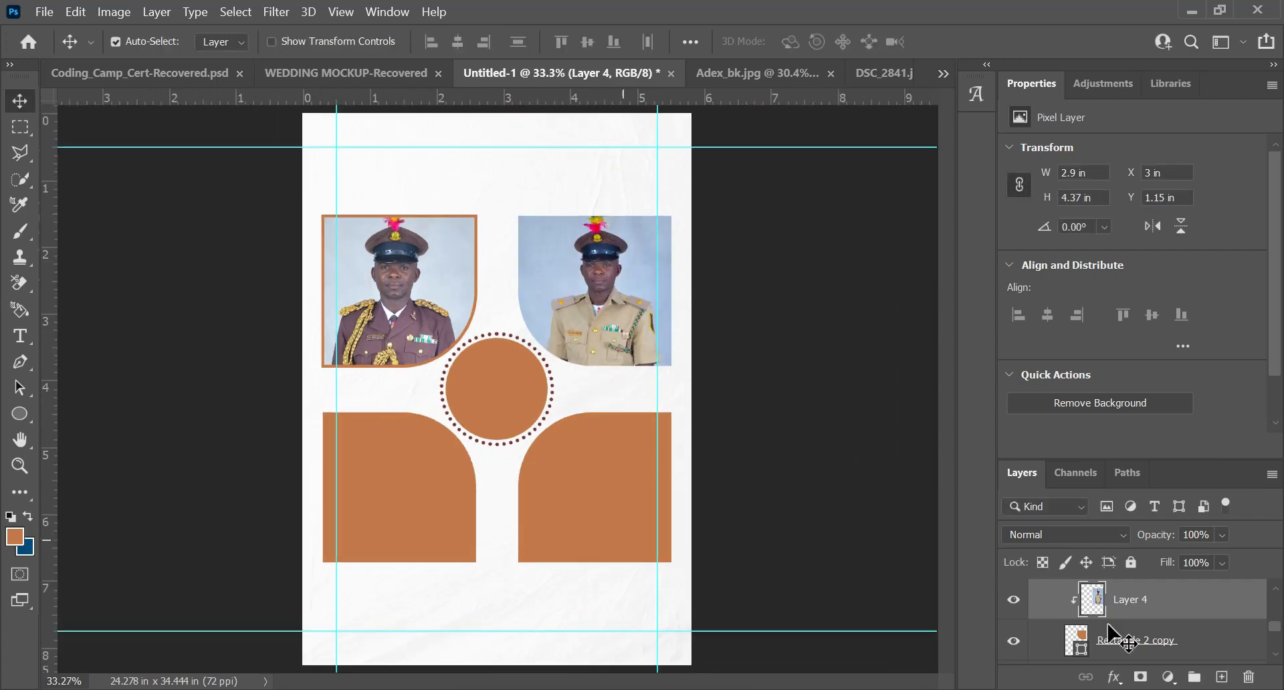
pyautogui.click(1225, 650)
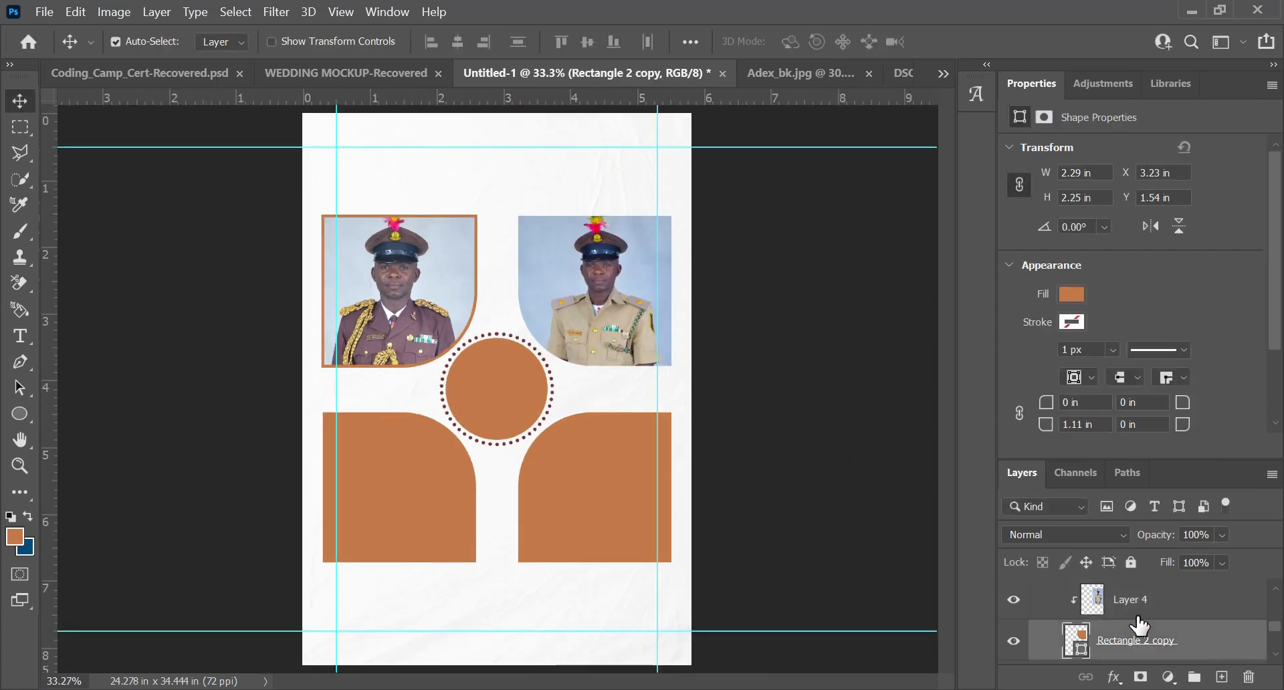
pyautogui.press('u')
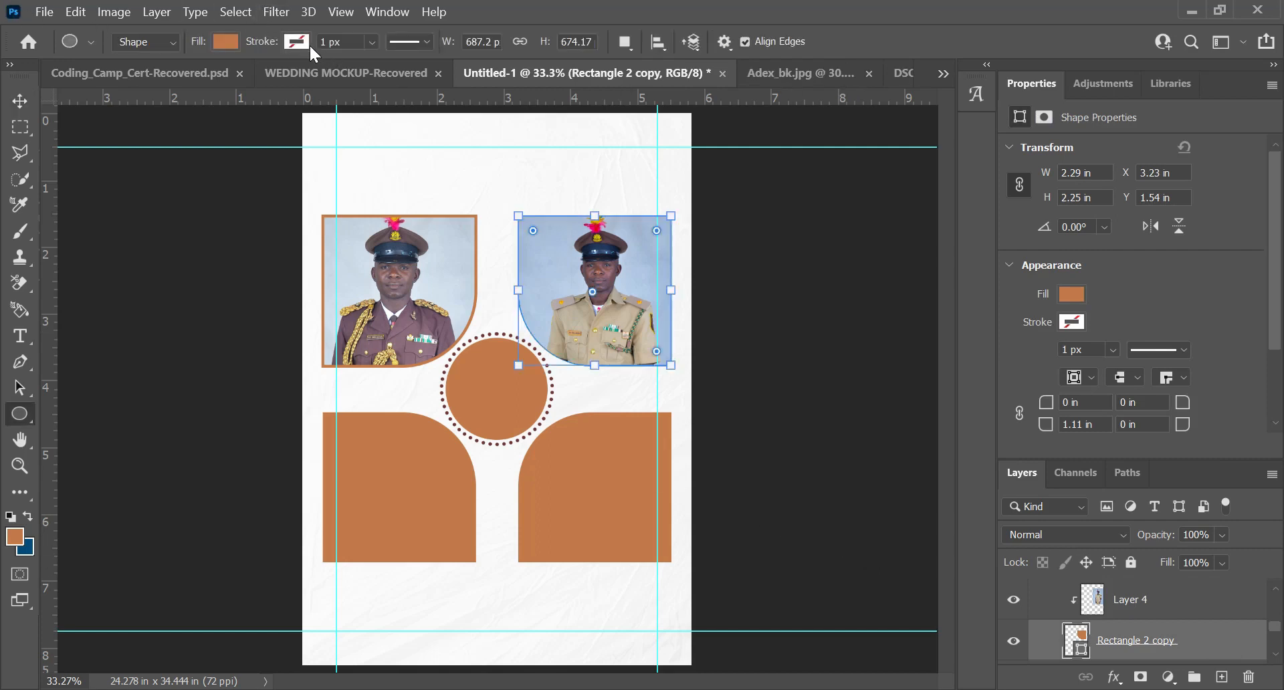
pyautogui.click(299, 42)
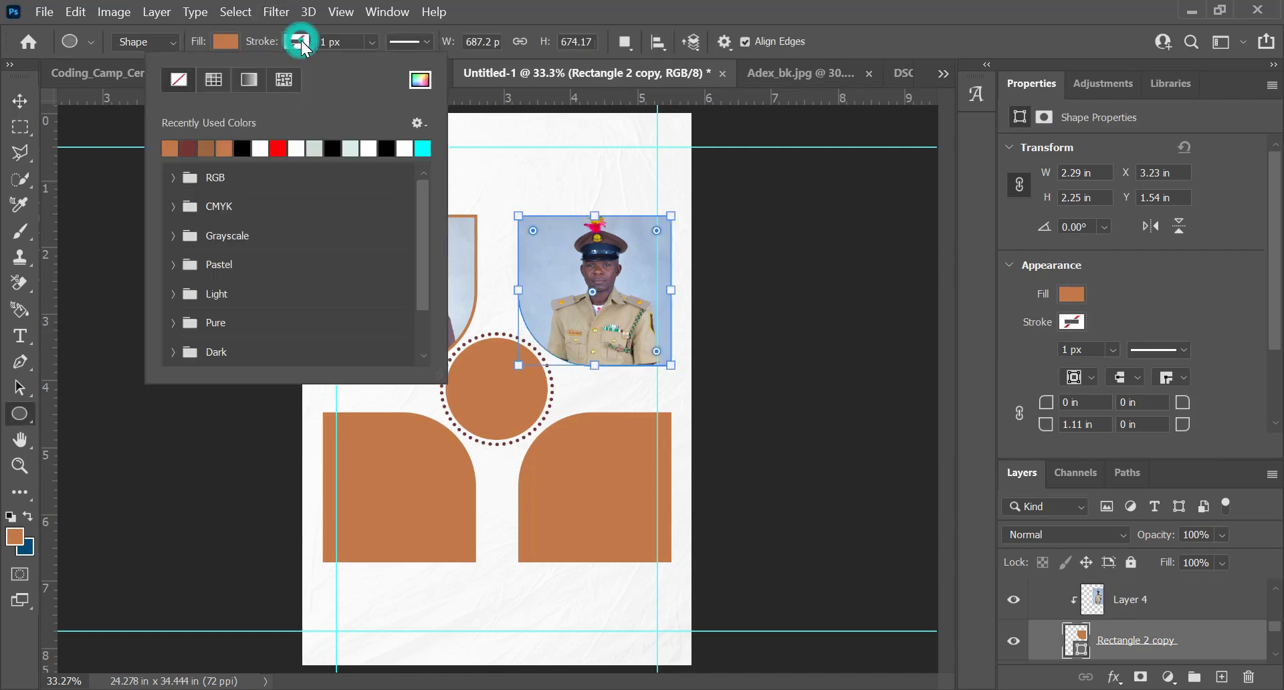
pyautogui.click(168, 147)
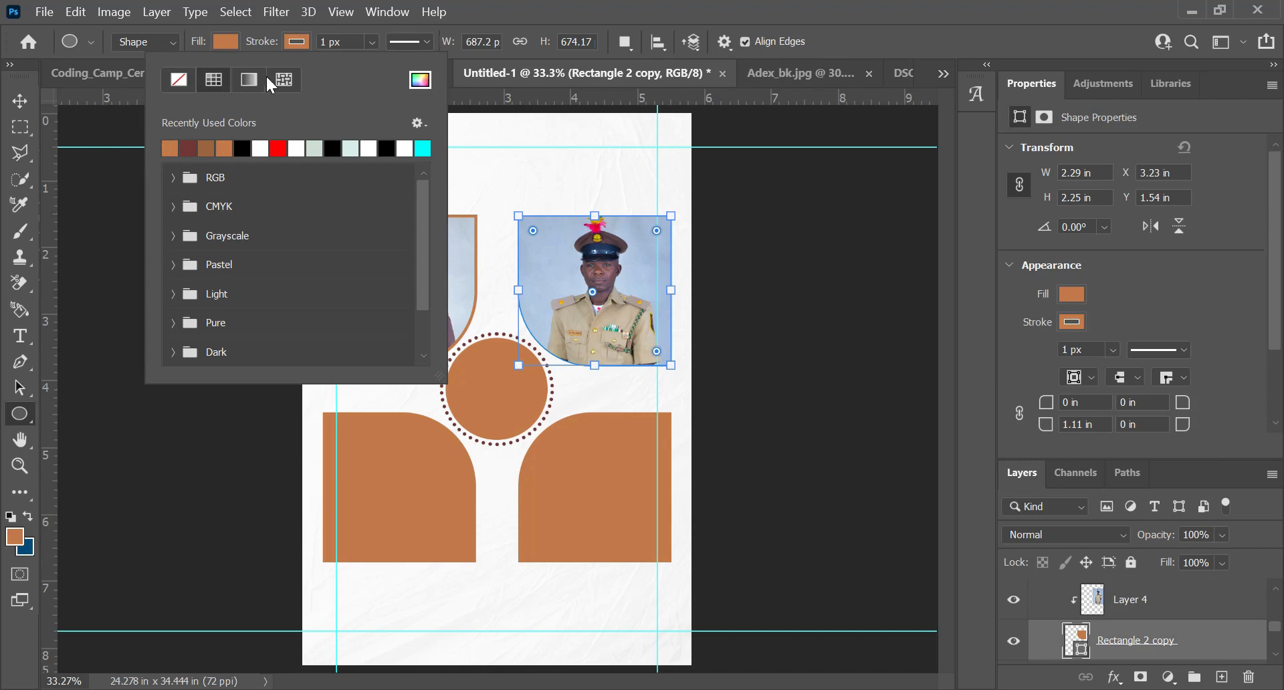
# Check the stroke width of Rectangle 2, the upper-left photo frame, and select its value for reuse.
pyautogui.click(370, 42)
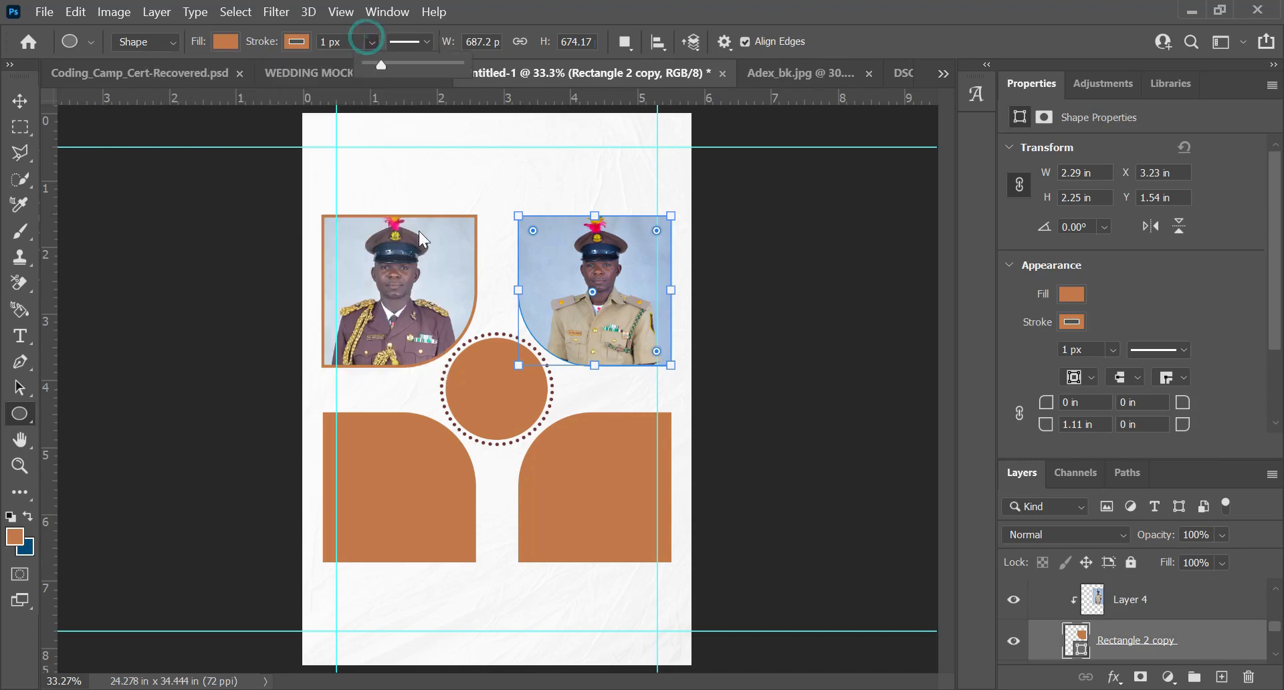
pyautogui.press('Escape')
pyautogui.press('v')
pyautogui.click(445, 245)
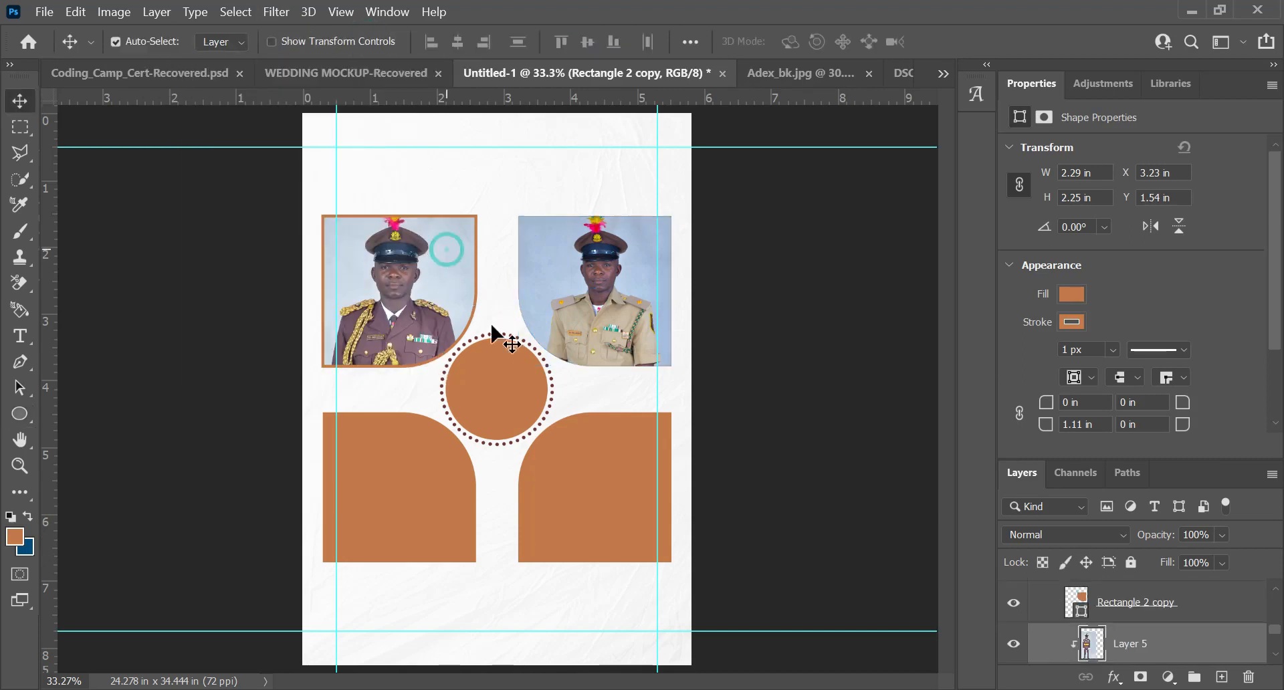
pyautogui.scroll(-2, 1111, 643)
pyautogui.click(1140, 606)
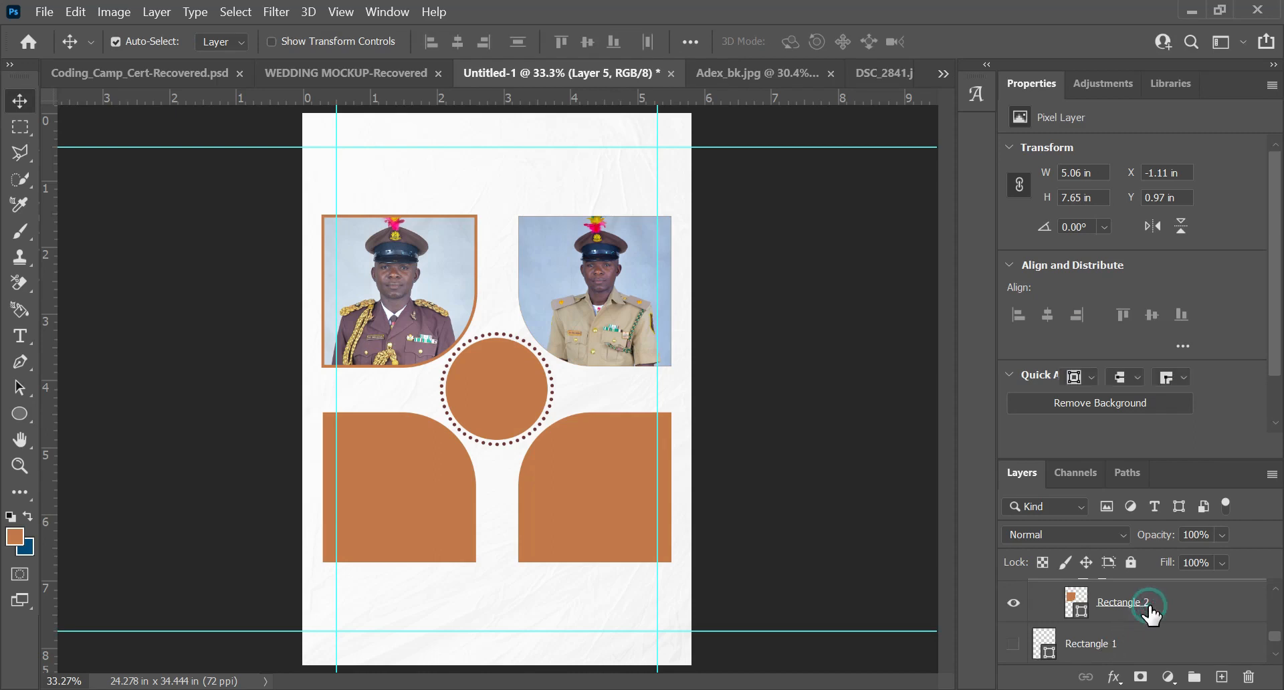
pyautogui.press('u')
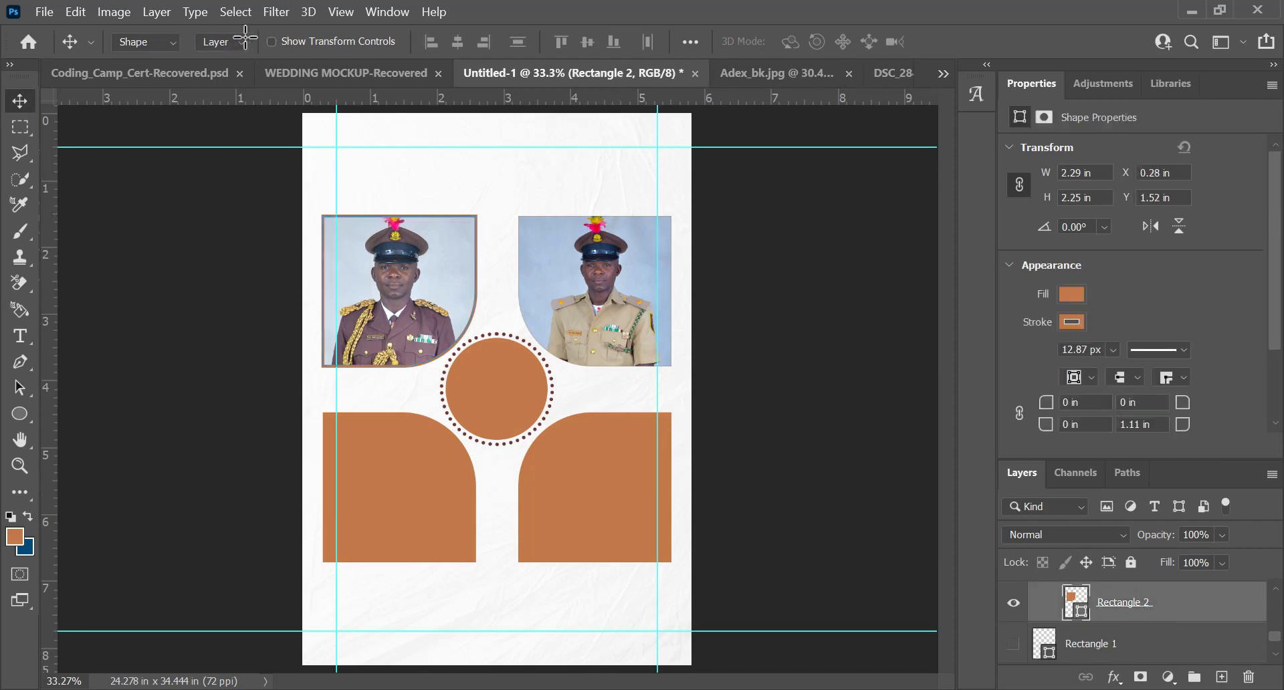
pyautogui.click(346, 41)
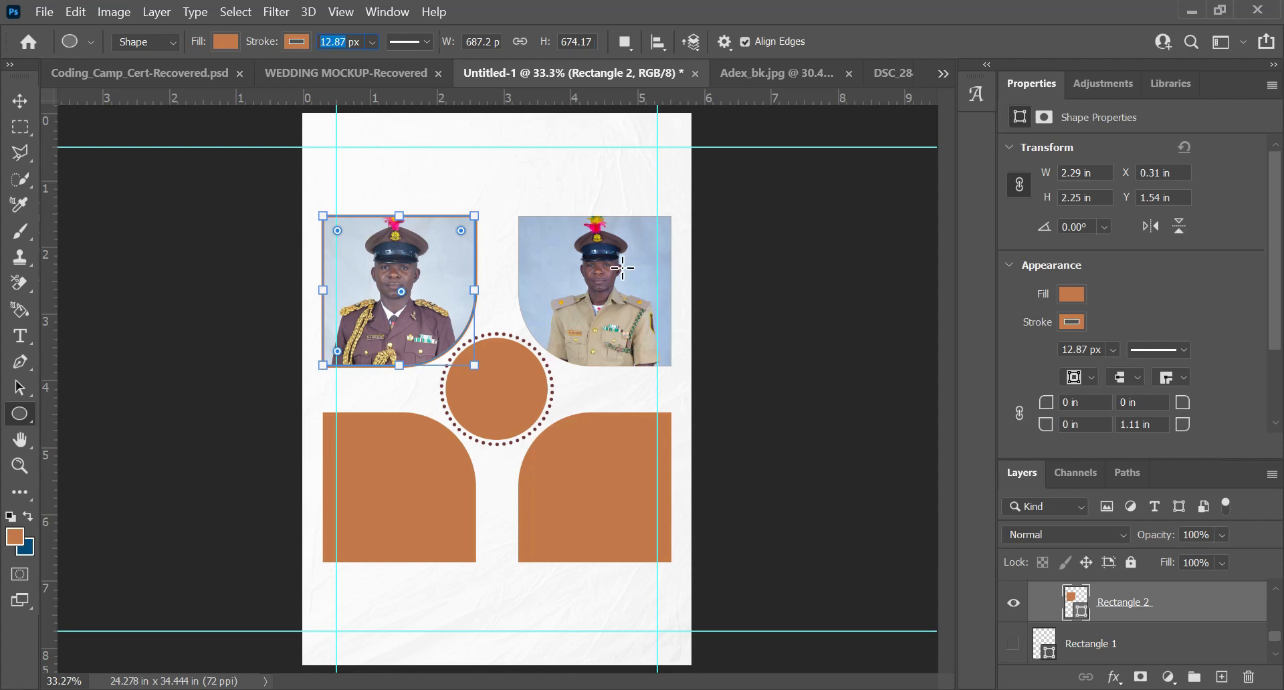
# Set the stroke width of Rectangle 2 copy, the upper-right photo frame, to 12.87 px.
pyautogui.press('v')
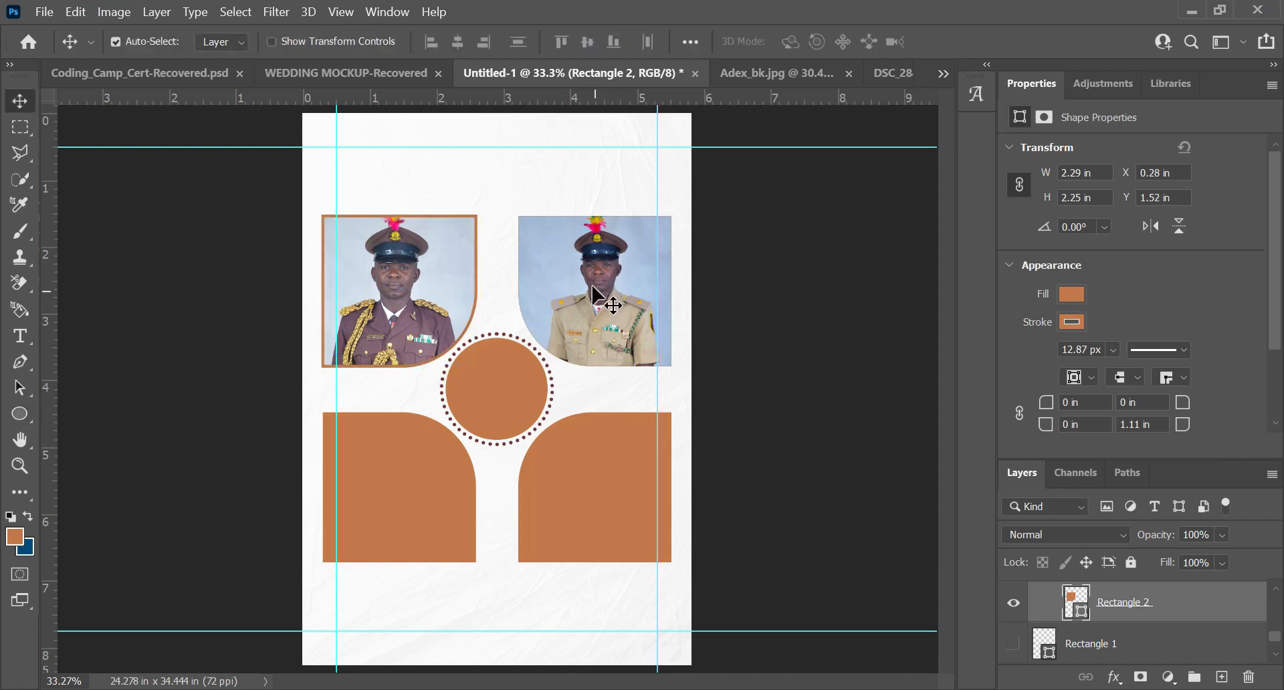
pyautogui.click(588, 281)
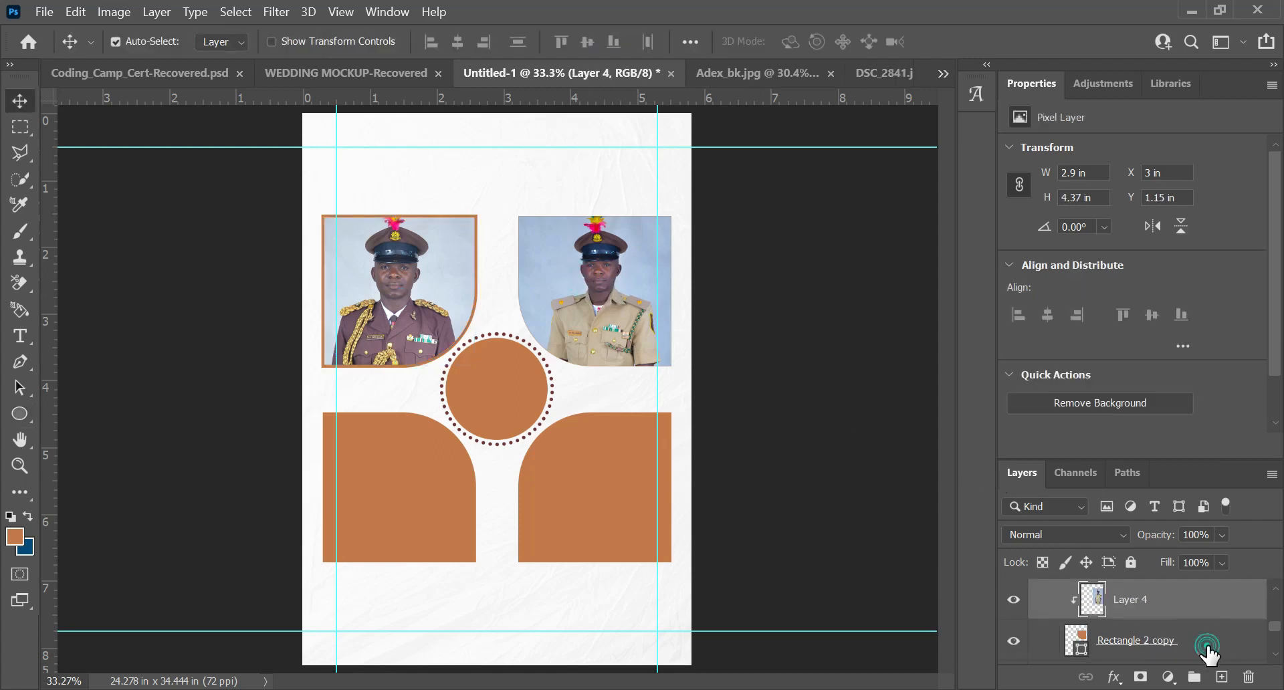
pyautogui.click(1202, 649)
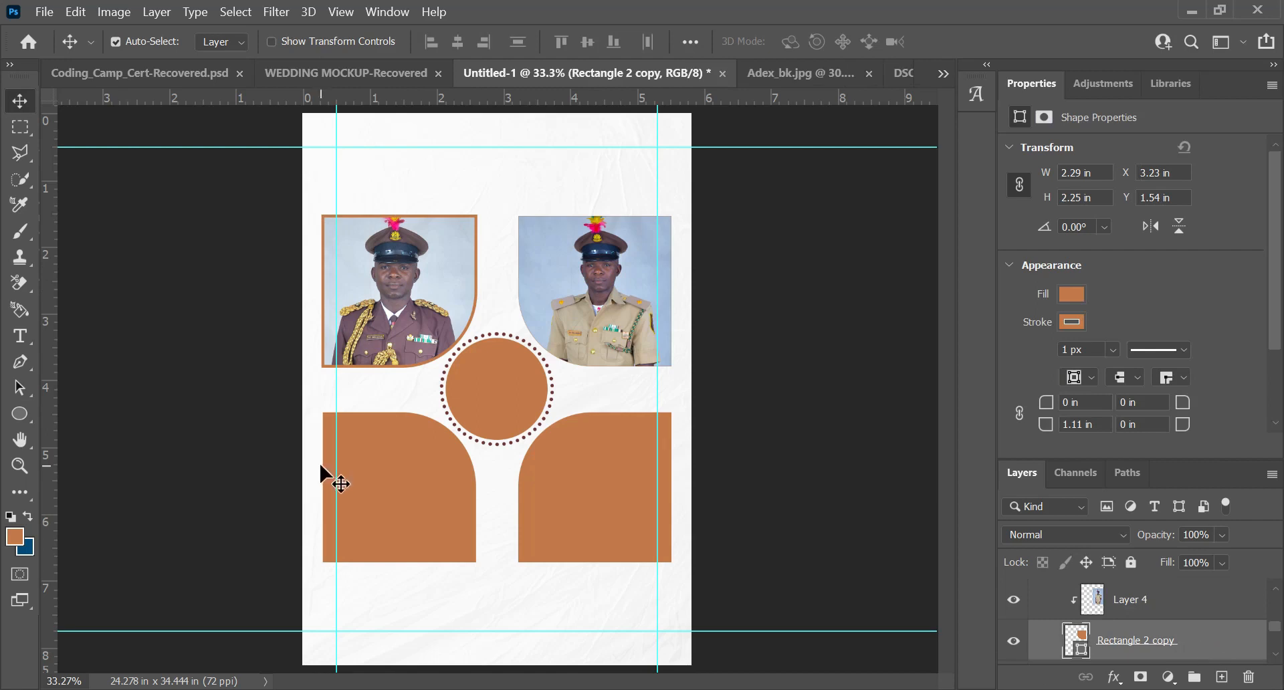
pyautogui.press('u')
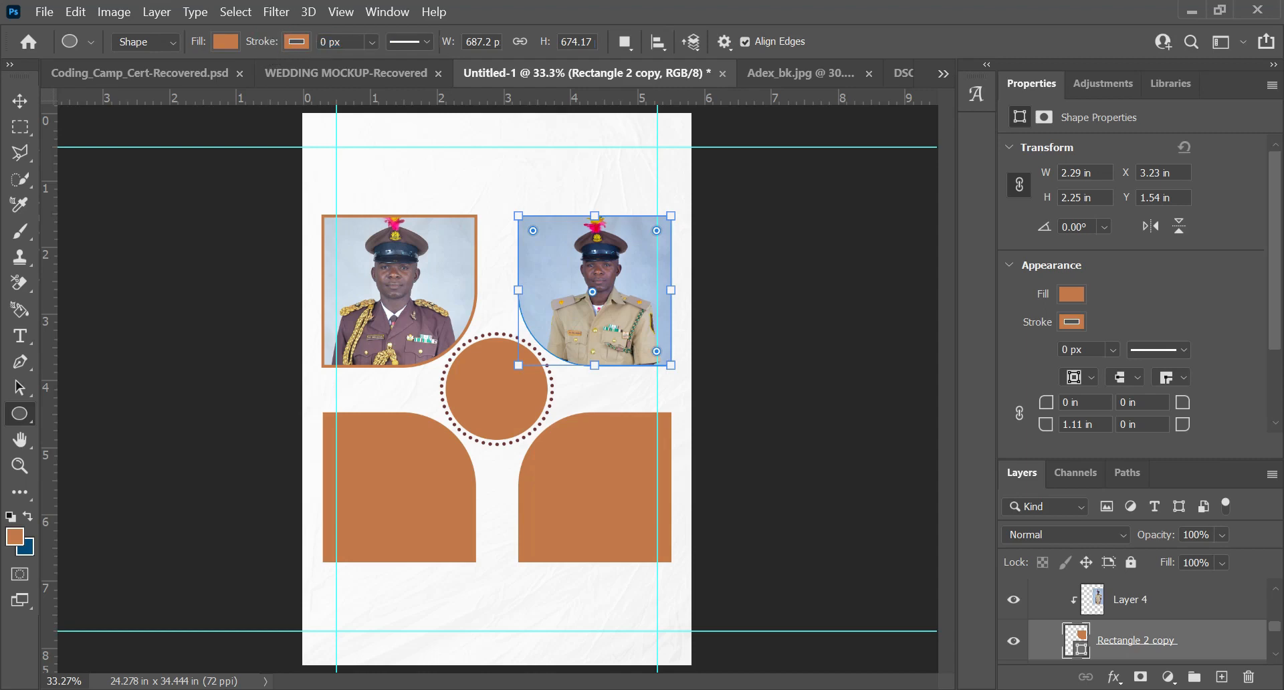
pyautogui.click(316, 43)
pyautogui.press('Return')
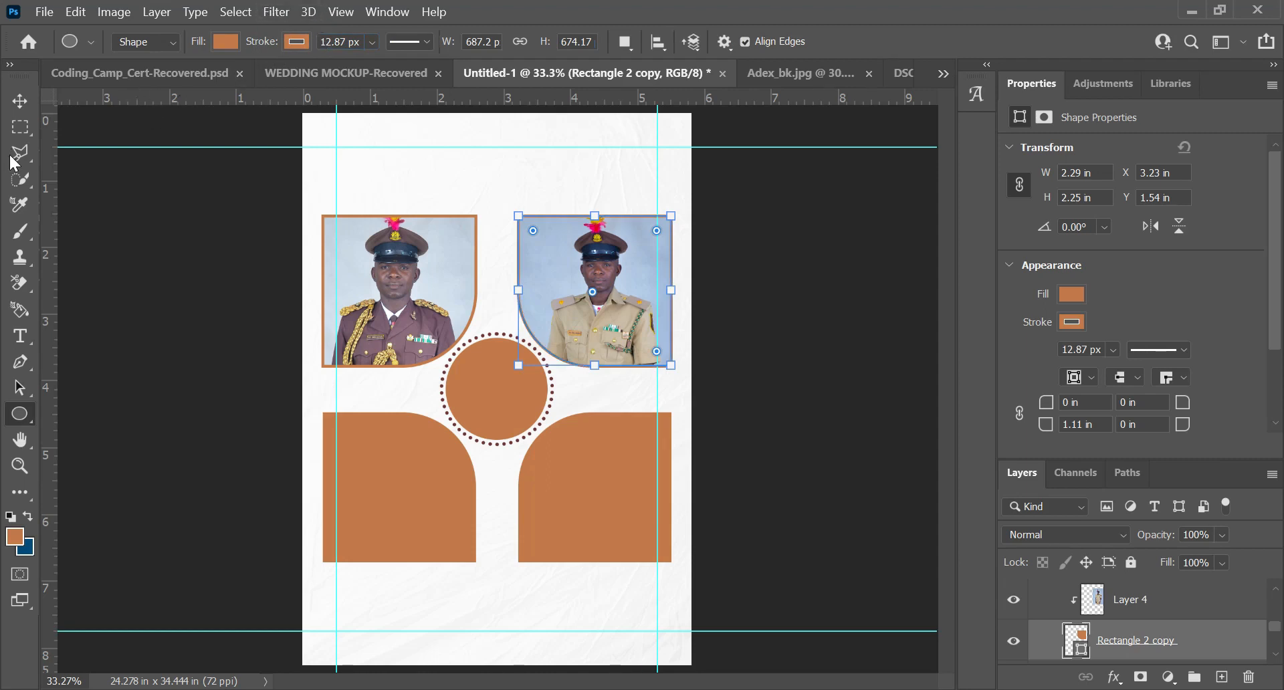
pyautogui.click(20, 99)
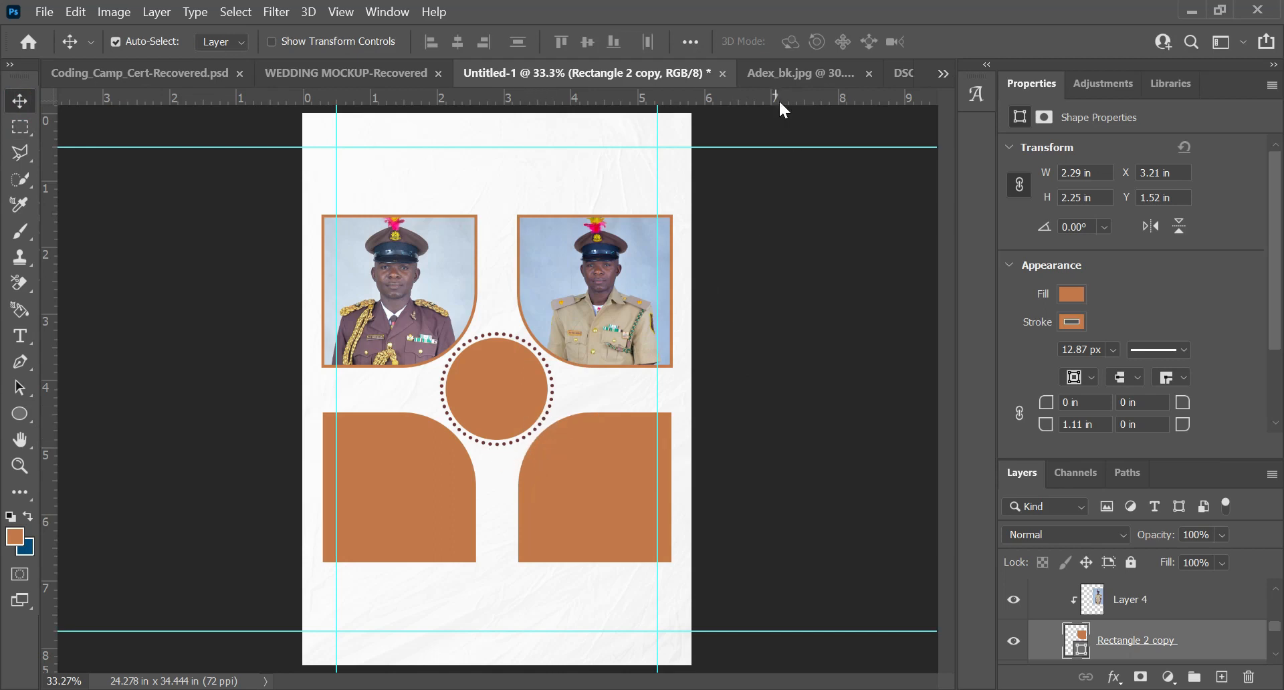
# Show the Layer 3 portrait and move it over the lower-left shape to X -0.32 in, Y 1.48 in.
pyautogui.scroll(5, 1069, 620)
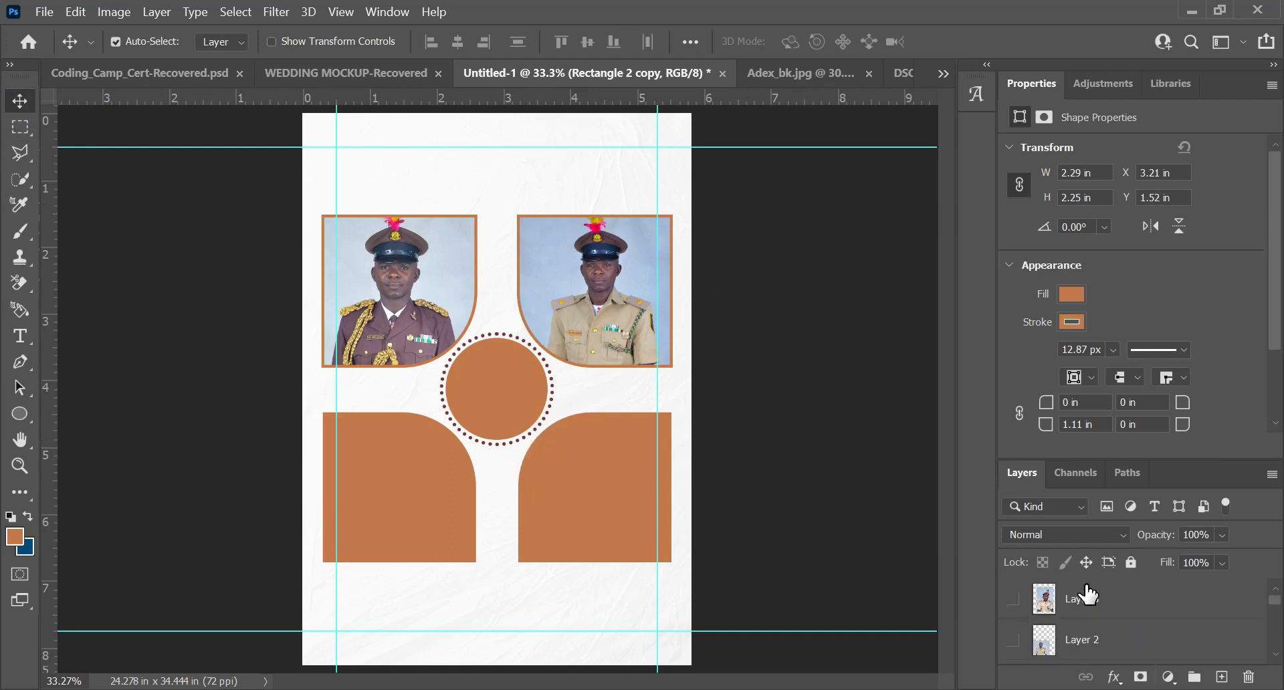
pyautogui.click(1017, 601)
pyautogui.click(572, 468)
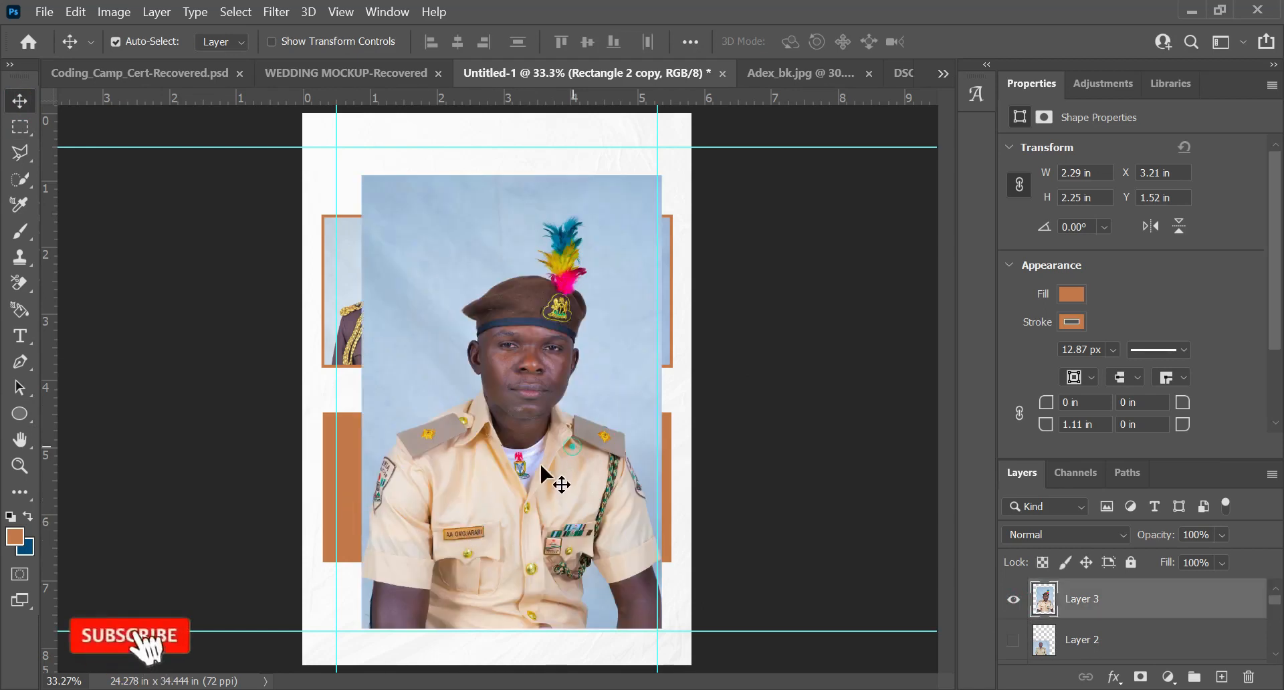
pyautogui.moveTo(481, 492); pyautogui.dragTo(387, 544)
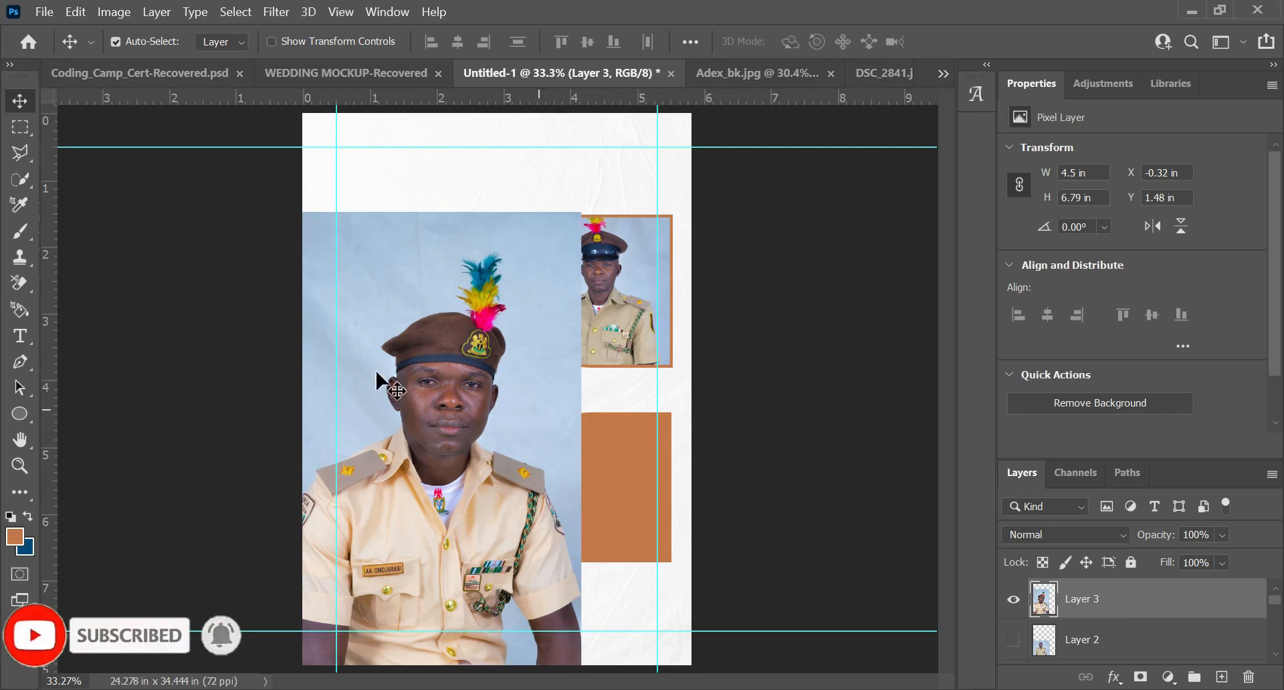
# Place Layer 3 directly above the lower-left Rectangle 2 in the layer stack and clip it to that shape.
pyautogui.click(1014, 601)
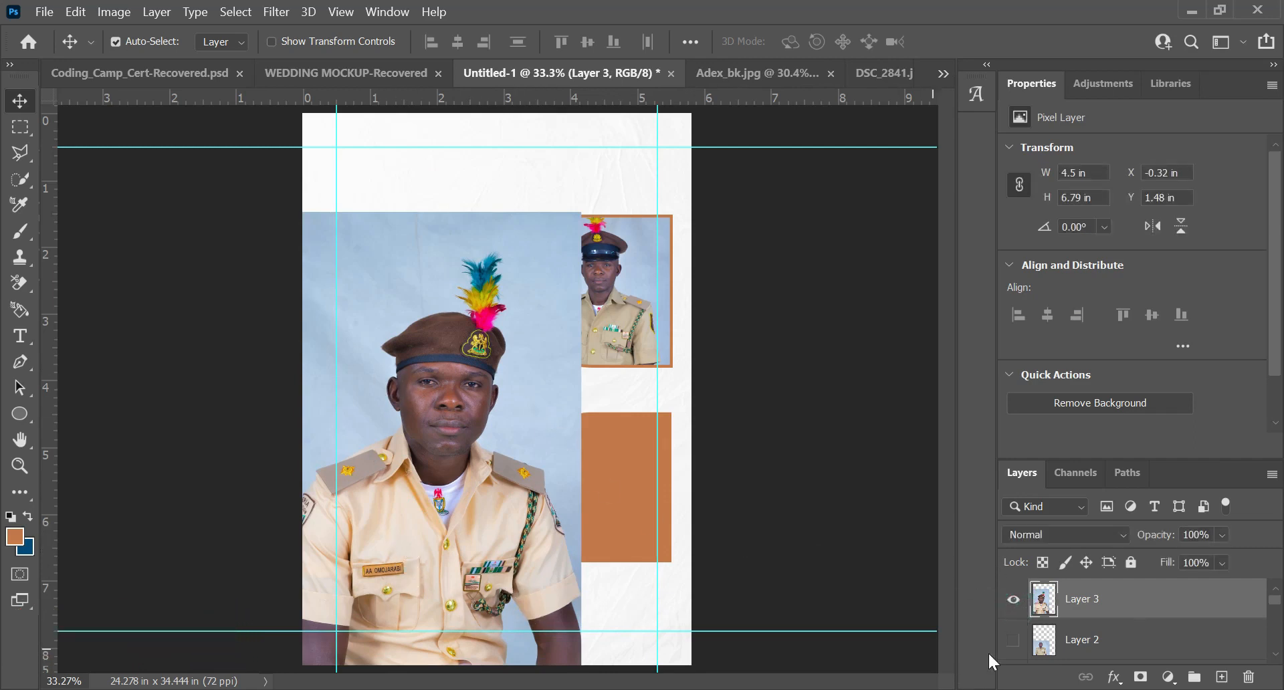
pyautogui.click(1014, 600)
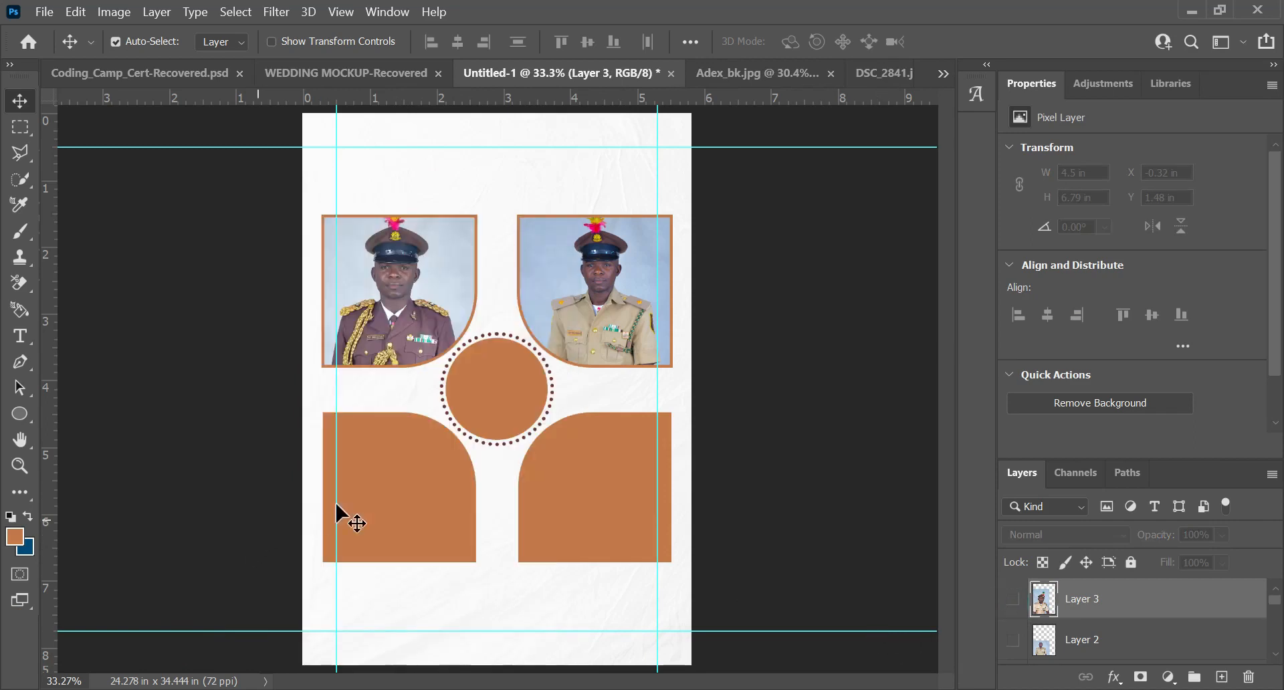
pyautogui.click(365, 511)
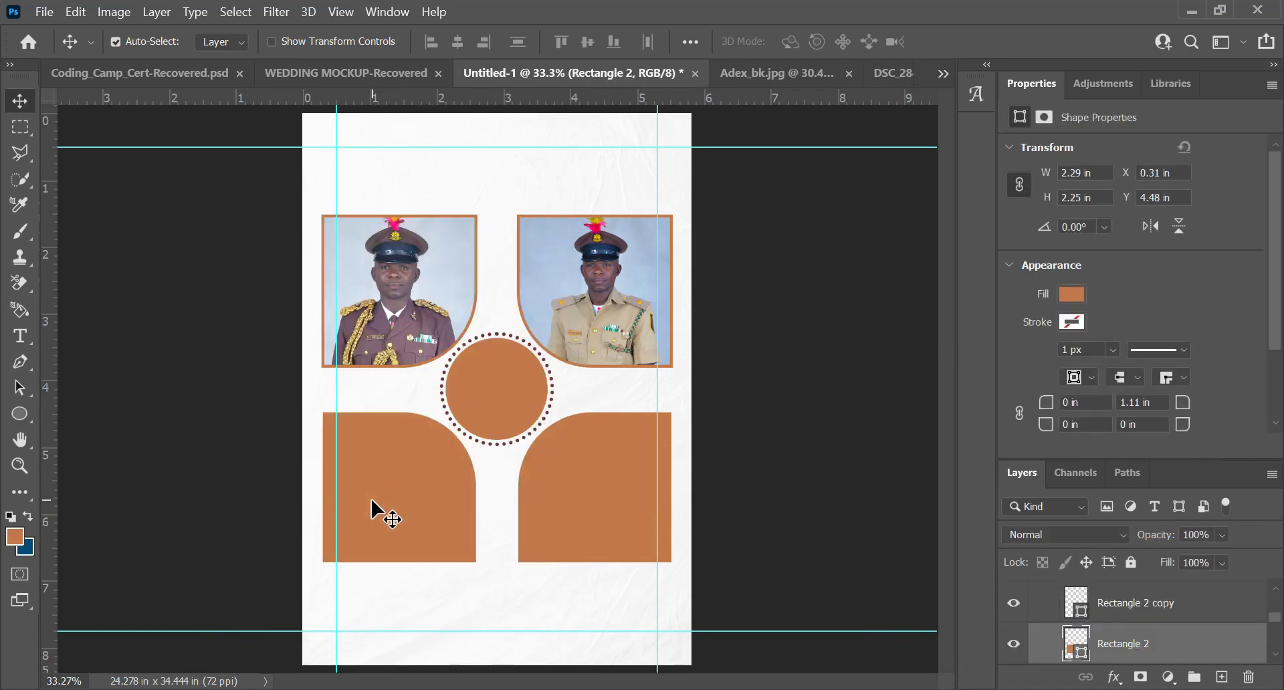
pyautogui.scroll(1, 1155, 616)
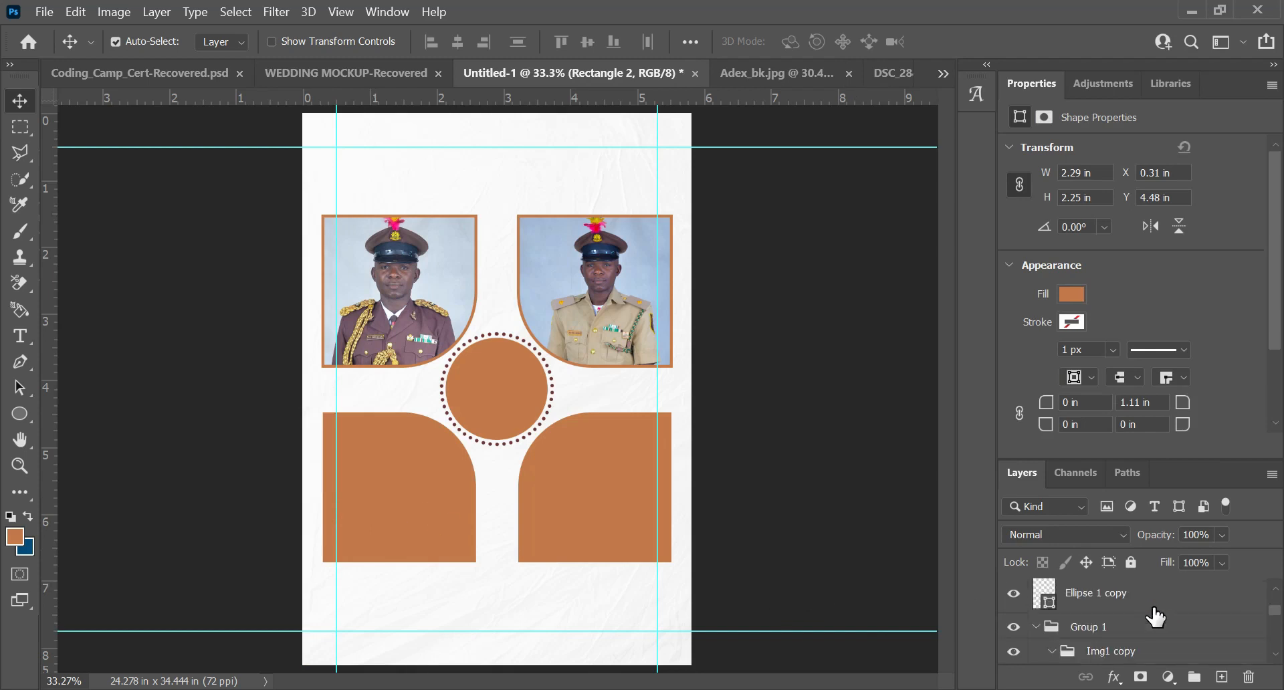
pyautogui.scroll(-1, 1155, 615)
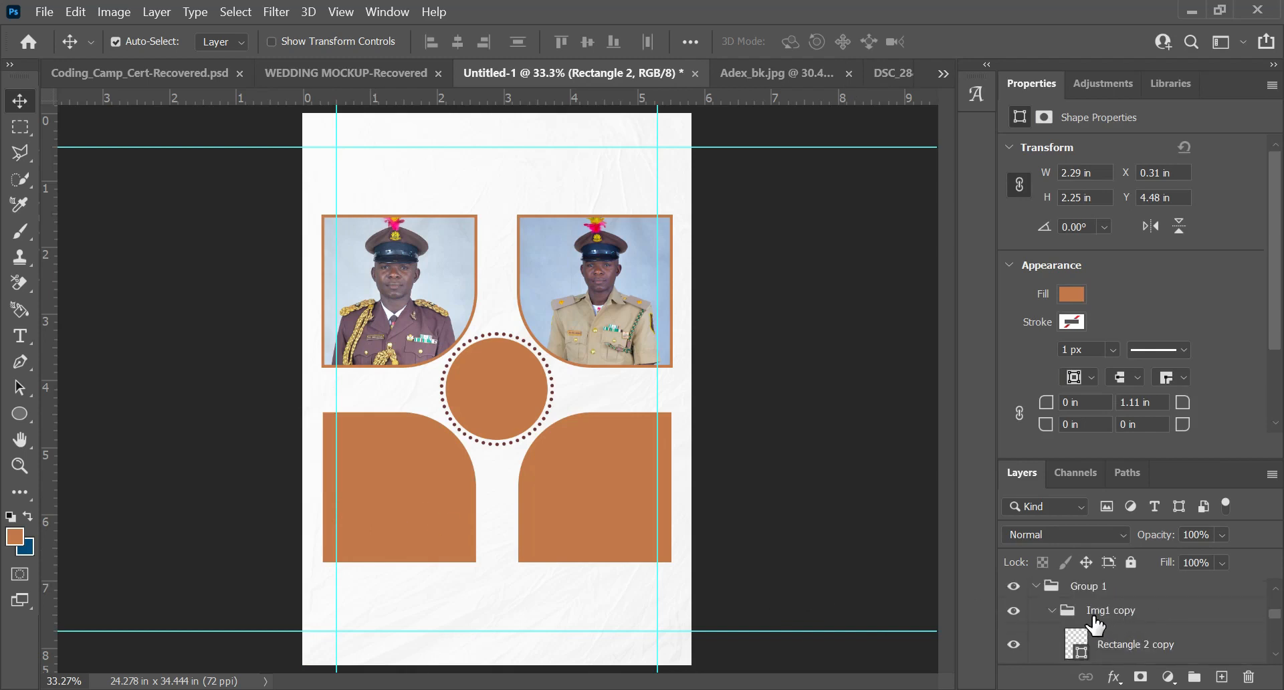
pyautogui.scroll(-1, 1123, 627)
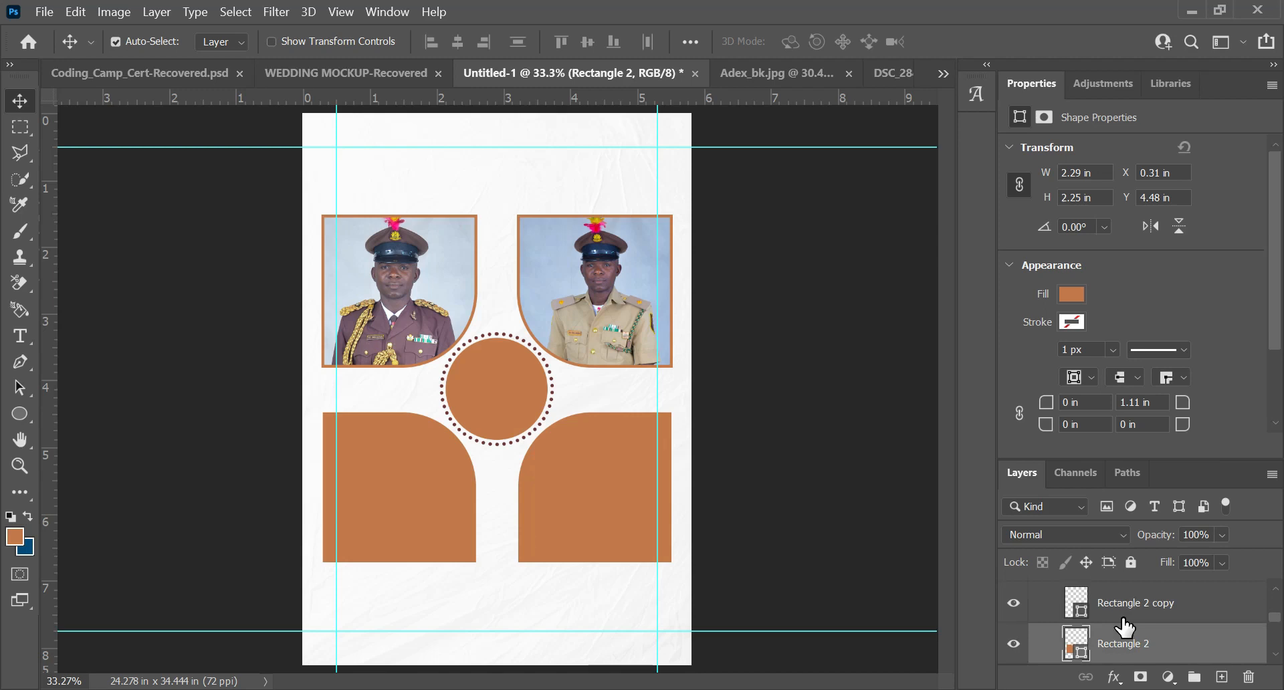
pyautogui.scroll(1, 1126, 627)
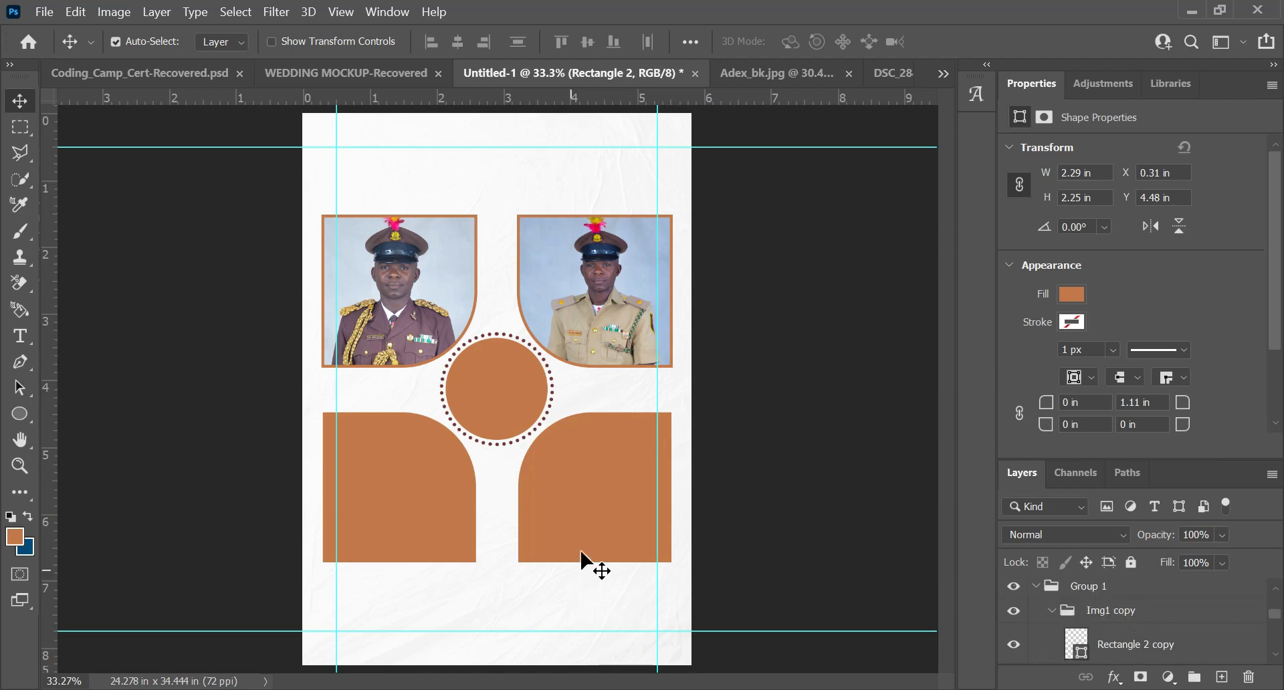
pyautogui.scroll(-4, 1097, 644)
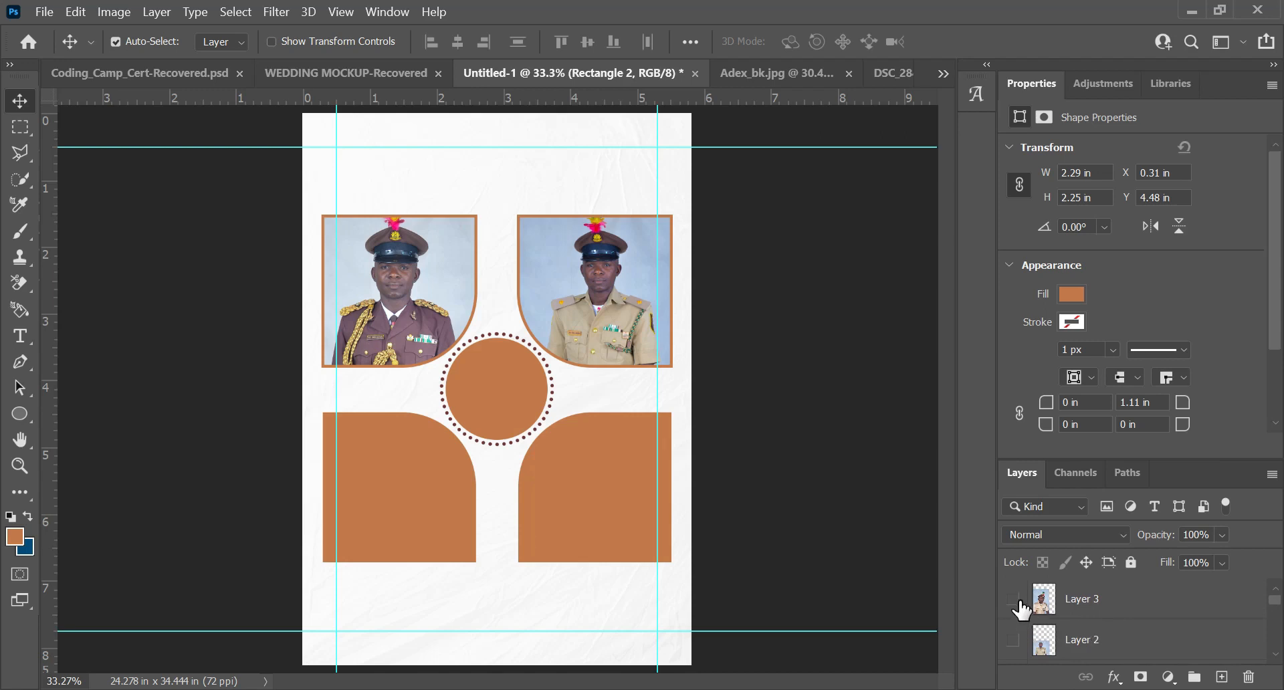
pyautogui.moveTo(1165, 600); pyautogui.dragTo(1134, 602)
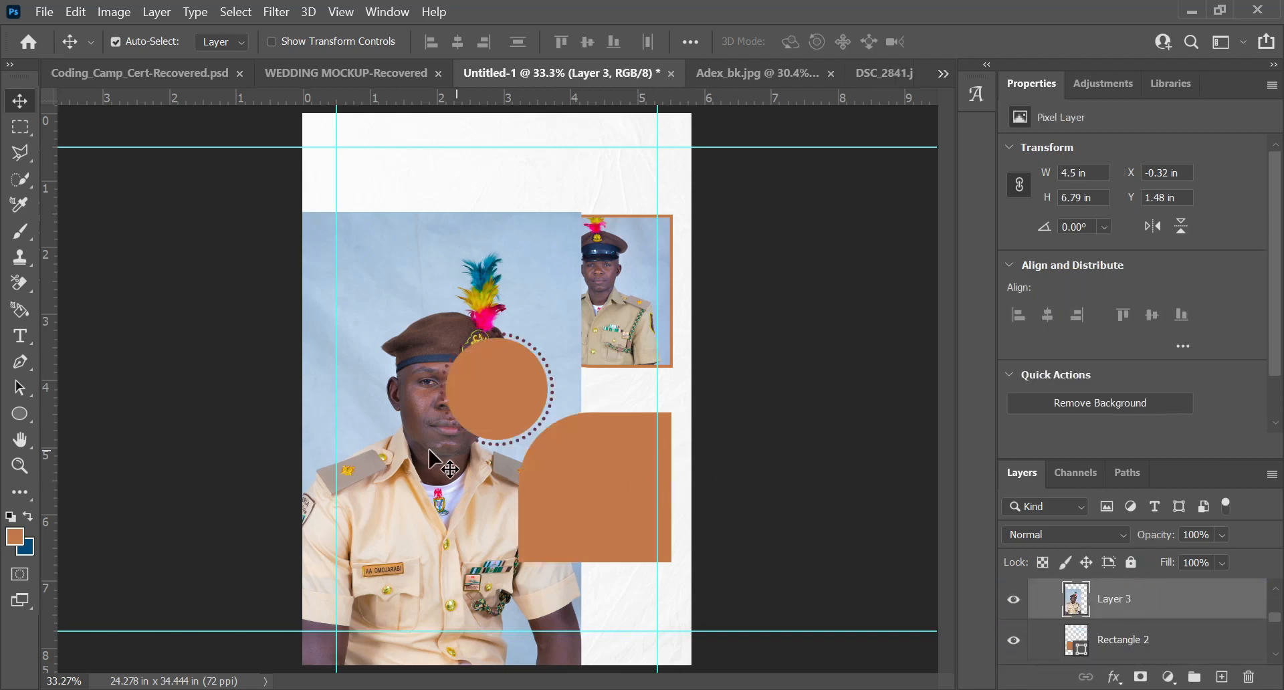
pyautogui.hotkey('ctrl', 'alt', 'g')
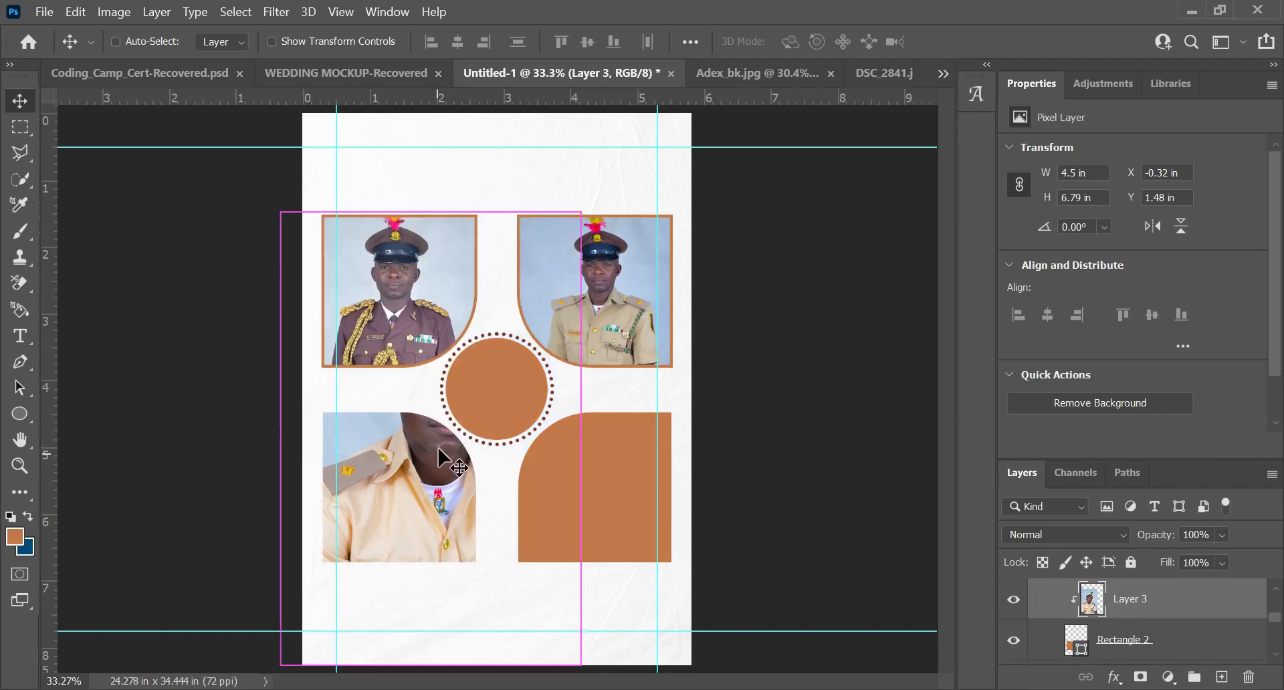
# Scale the clipped Layer 3 photo to about 58.22% and position it in the lower-left shape at X 0.11 in, Y 4.13 in.
pyautogui.hotkey('ctrl', 't')
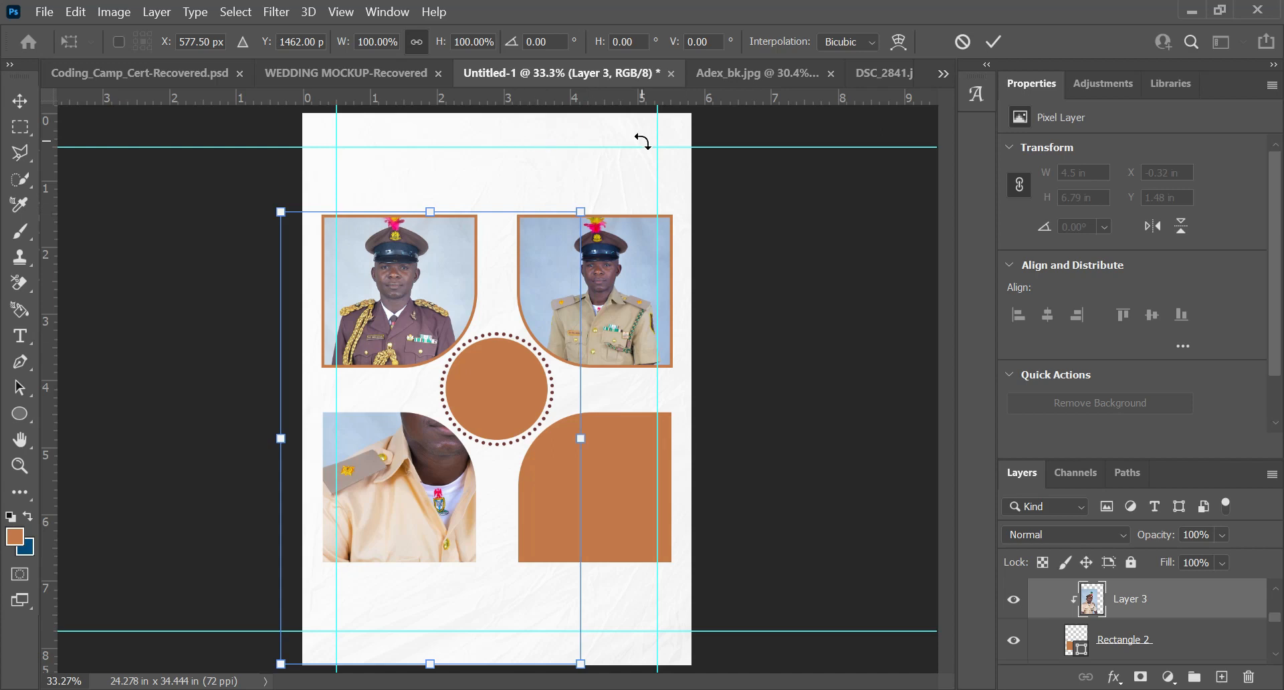
pyautogui.moveTo(580, 211); pyautogui.dragTo(468, 408)
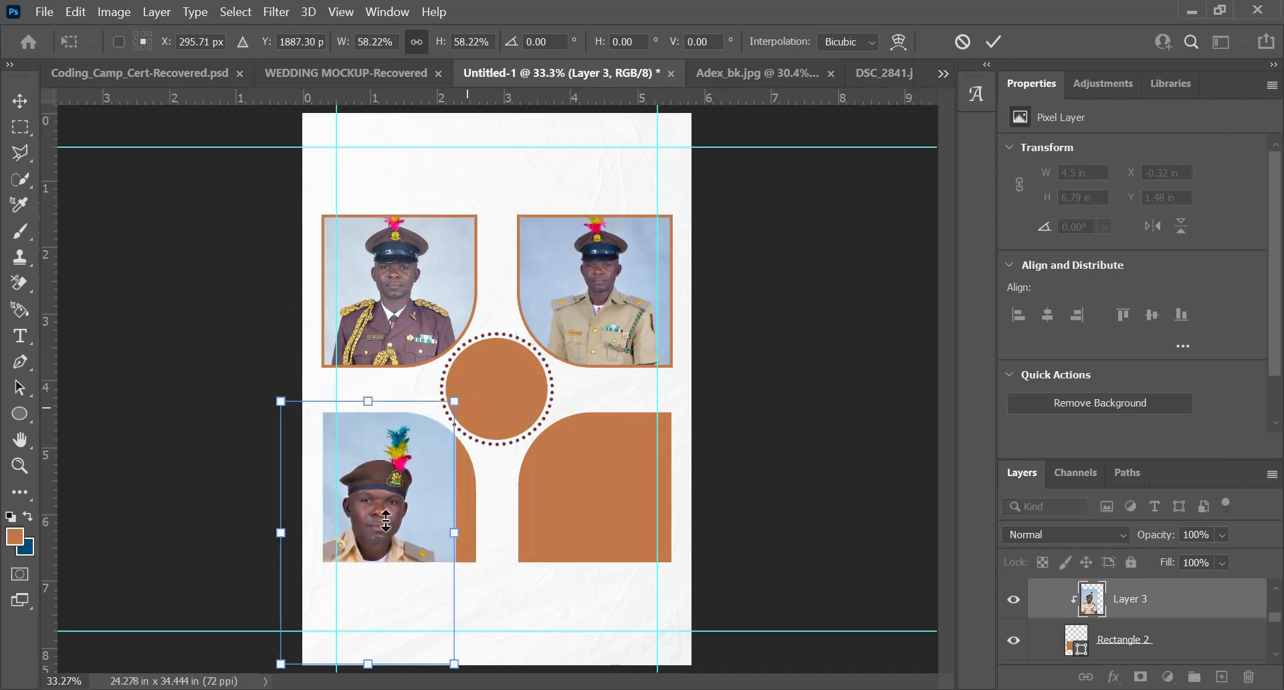
pyautogui.moveTo(404, 509)
pyautogui.mouseDown()
pyautogui.moveTo(426, 496)
pyautogui.moveTo(398, 511)
pyautogui.mouseUp()
pyautogui.press('Return')
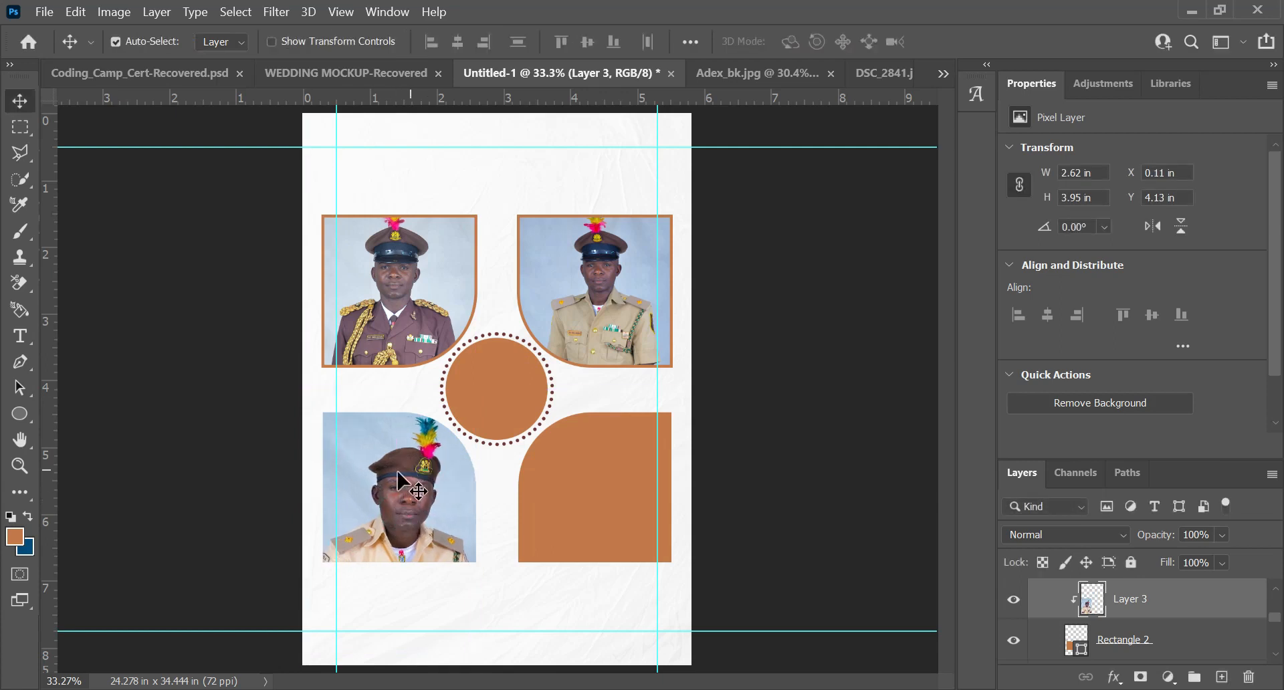
# Give the lower-left photo shape, Rectangle 2, a 12.87 px orange-brown stroke matching the upper frames.
pyautogui.click(1189, 632)
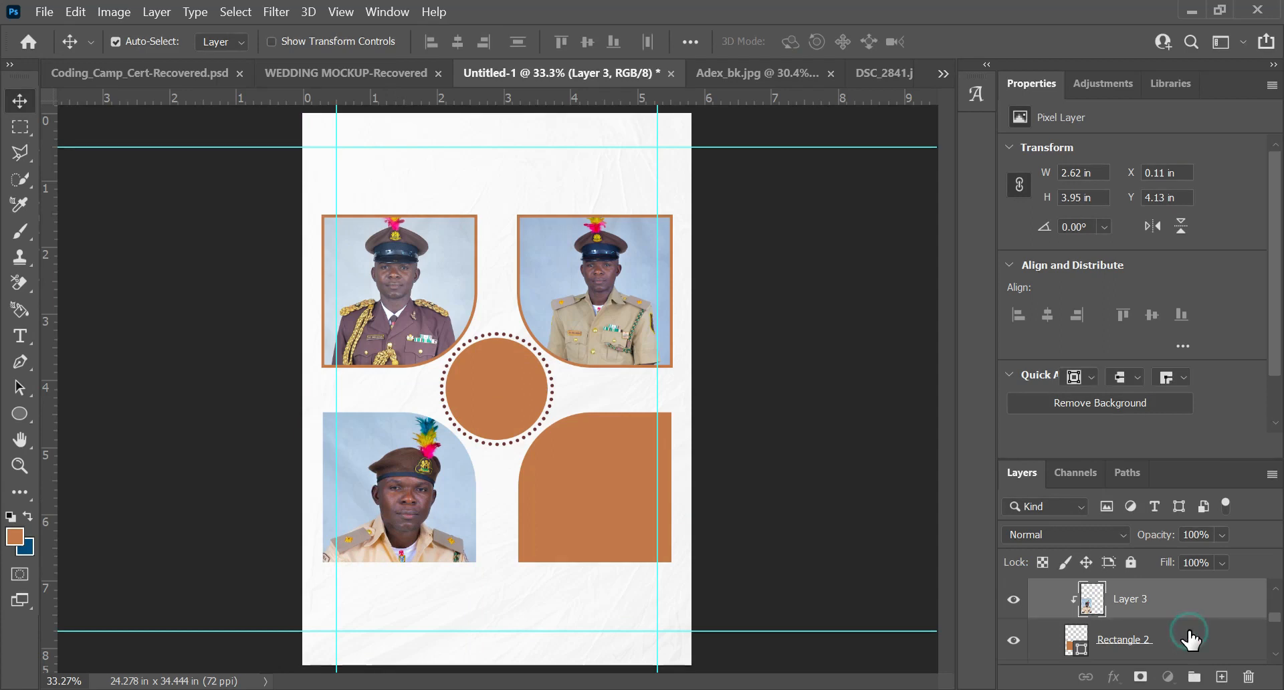
pyautogui.press('u')
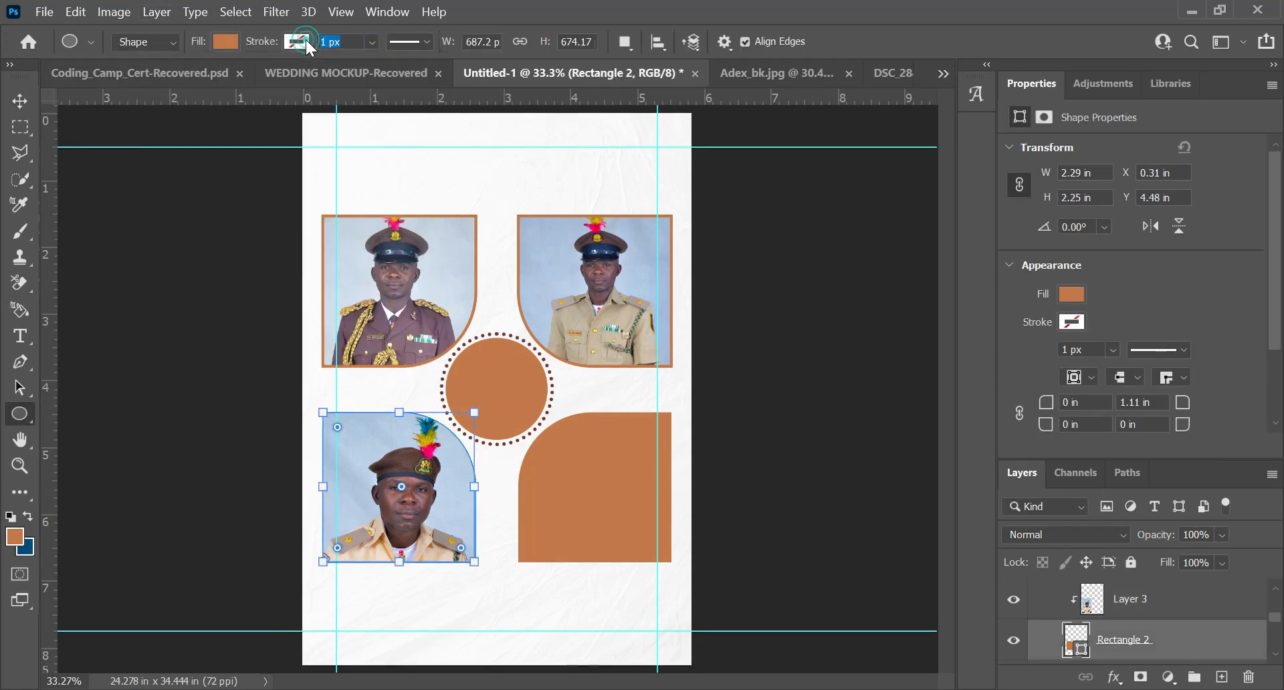
pyautogui.click(326, 41)
pyautogui.write('2.87')
pyautogui.press('Return')
pyautogui.click(296, 41)
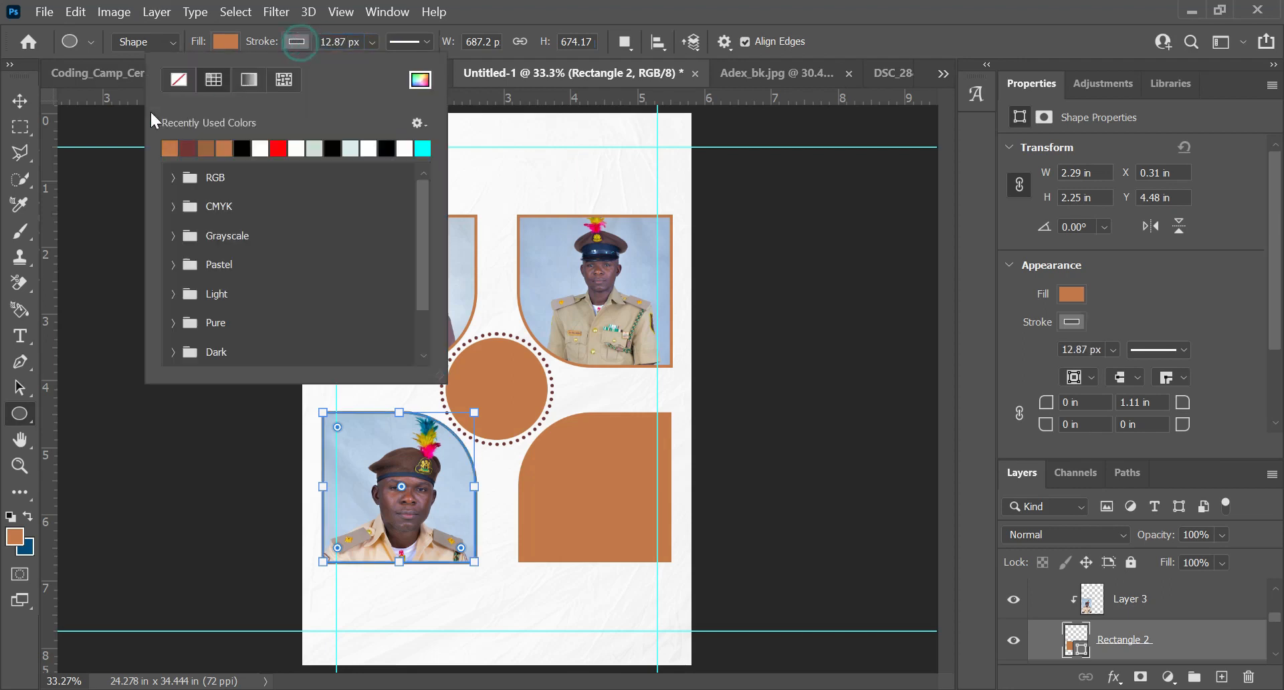
pyautogui.click(170, 146)
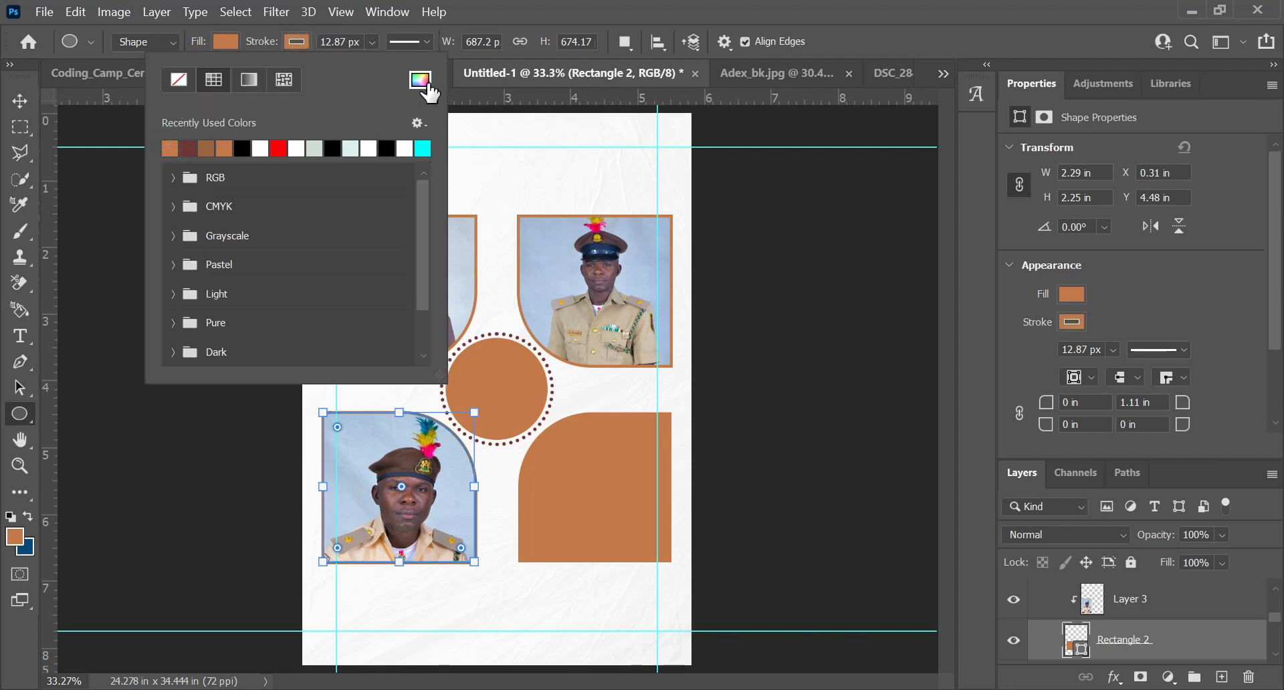
pyautogui.click(20, 102)
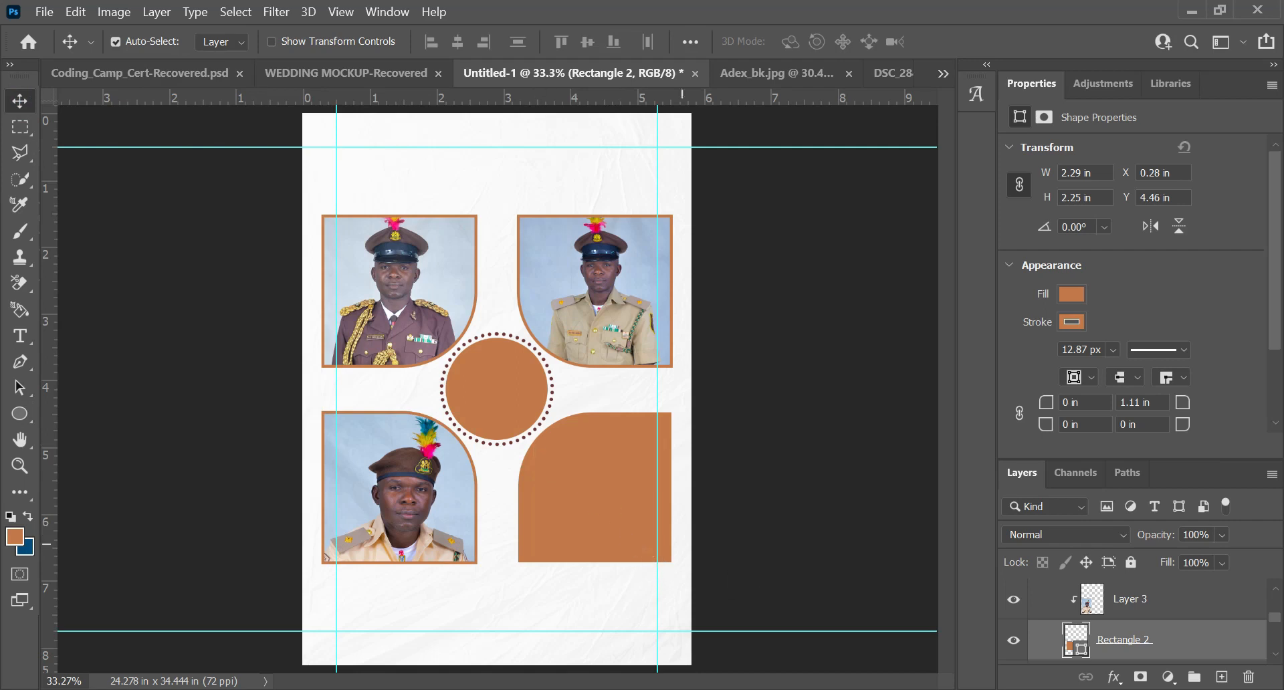
# Show Layer 2, move its portrait to X 2.19 in, Y 4.13 in, and place the layer directly above the lower-right Rectangle 2 copy.
pyautogui.scroll(2, 1196, 612)
pyautogui.scroll(-1, 1038, 608)
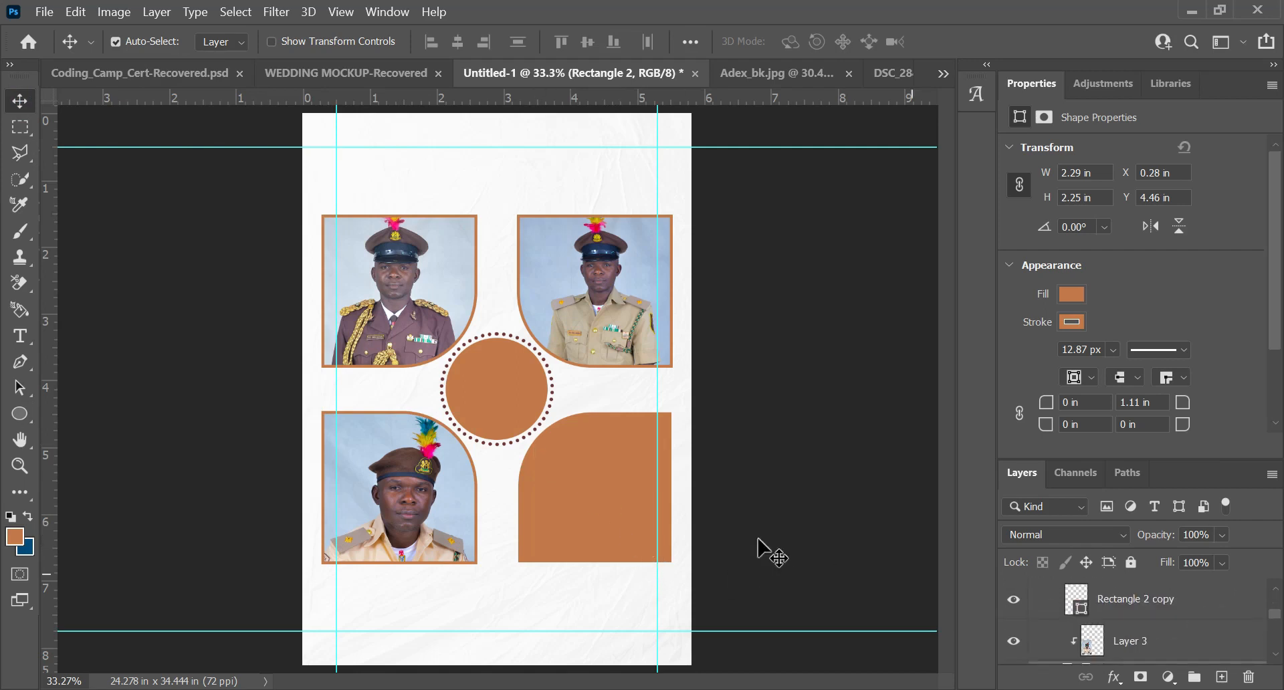
pyautogui.click(545, 498)
pyautogui.scroll(2, 1166, 605)
pyautogui.scroll(1, 1164, 599)
pyautogui.click(1013, 599)
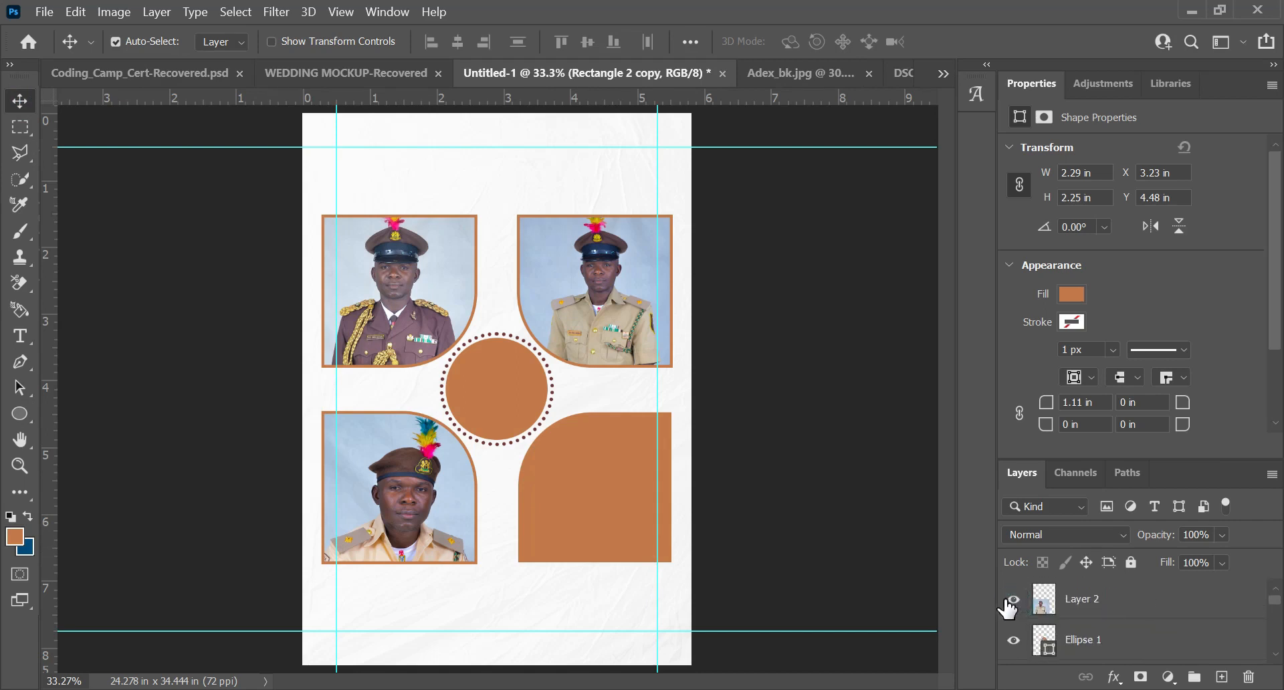
pyautogui.moveTo(530, 517); pyautogui.dragTo(659, 506)
pyautogui.moveTo(1173, 597); pyautogui.dragTo(1138, 606)
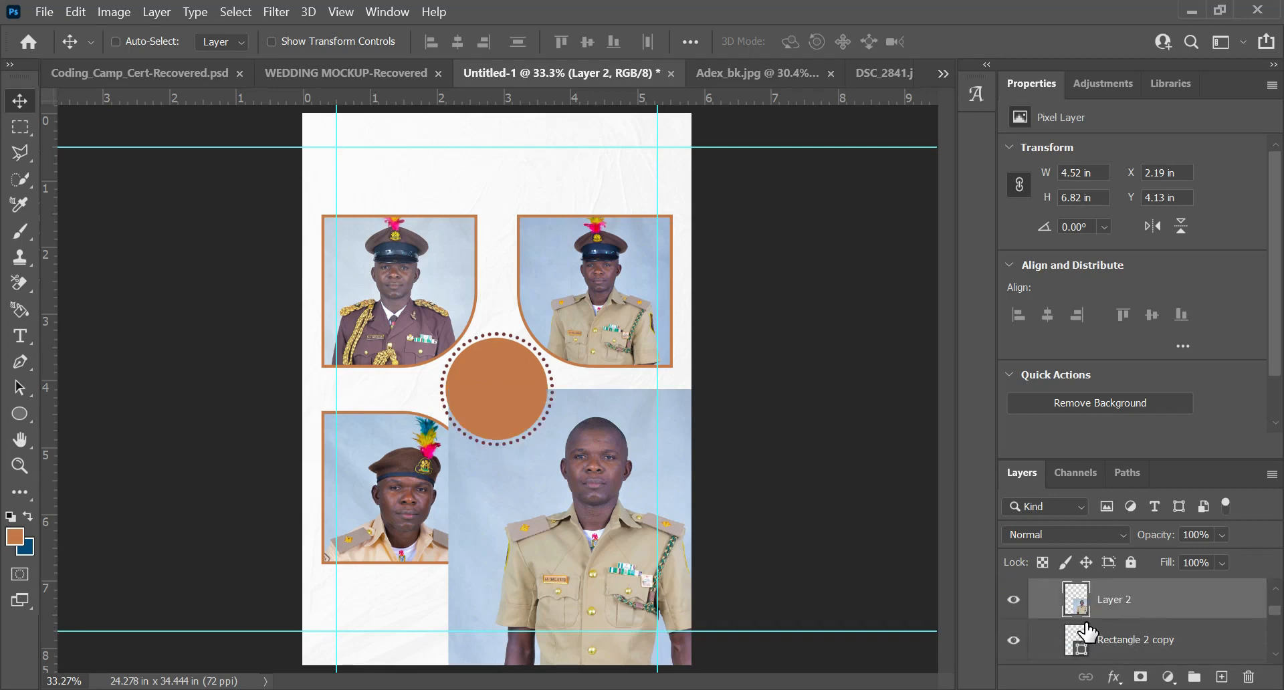
# Clip Layer 2 to the lower-right Rectangle 2 copy, scale the portrait to about 68.11% and position it at X 2.92 in, Y 4.35 in.
pyautogui.hotkey('ctrl', 'alt', 'g')
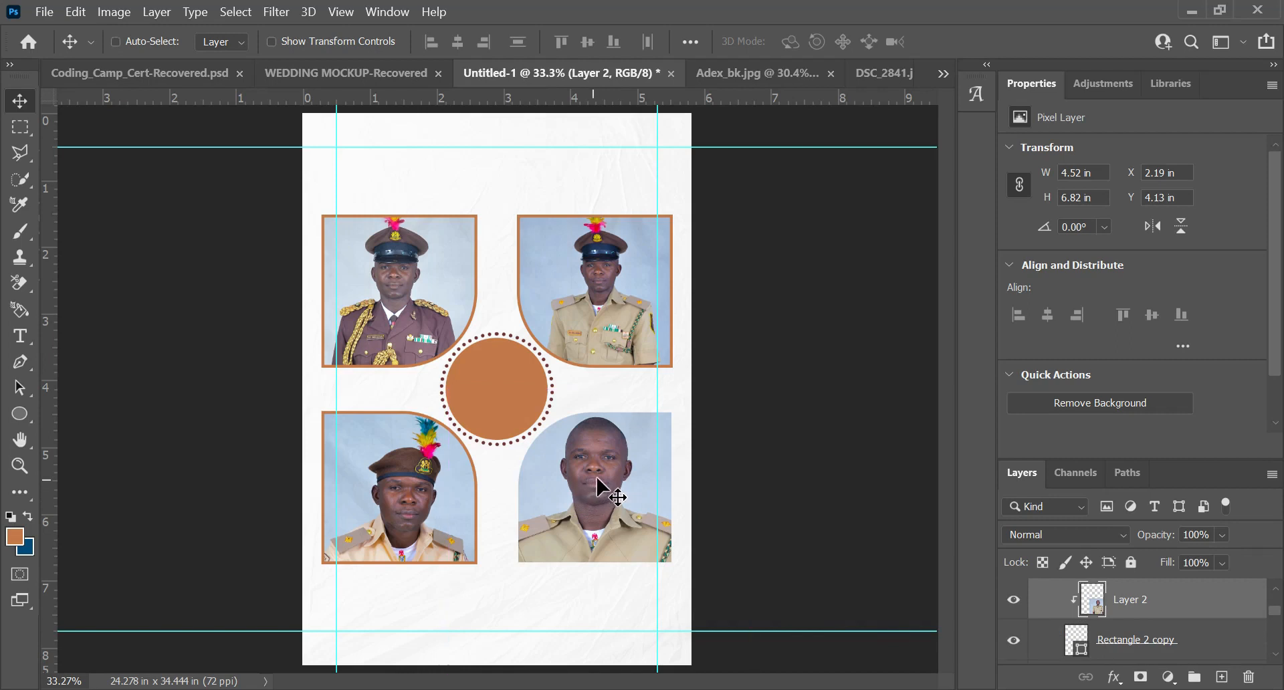
pyautogui.hotkey('ctrl', 't')
pyautogui.moveTo(741, 390); pyautogui.dragTo(719, 436)
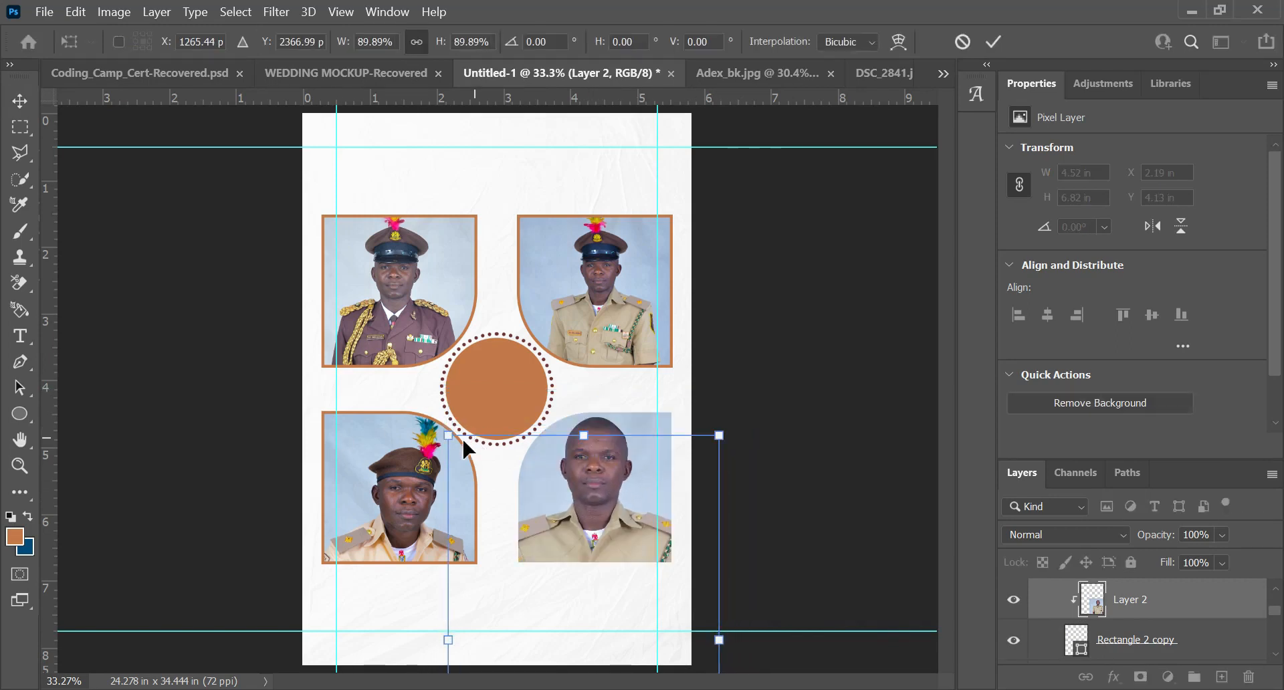
pyautogui.moveTo(448, 436); pyautogui.dragTo(457, 449)
pyautogui.moveTo(584, 522); pyautogui.dragTo(610, 477)
pyautogui.hotkey('shift', 'Down')
pyautogui.hotkey('shift', 'Down')
pyautogui.hotkey('shift', 'Down')
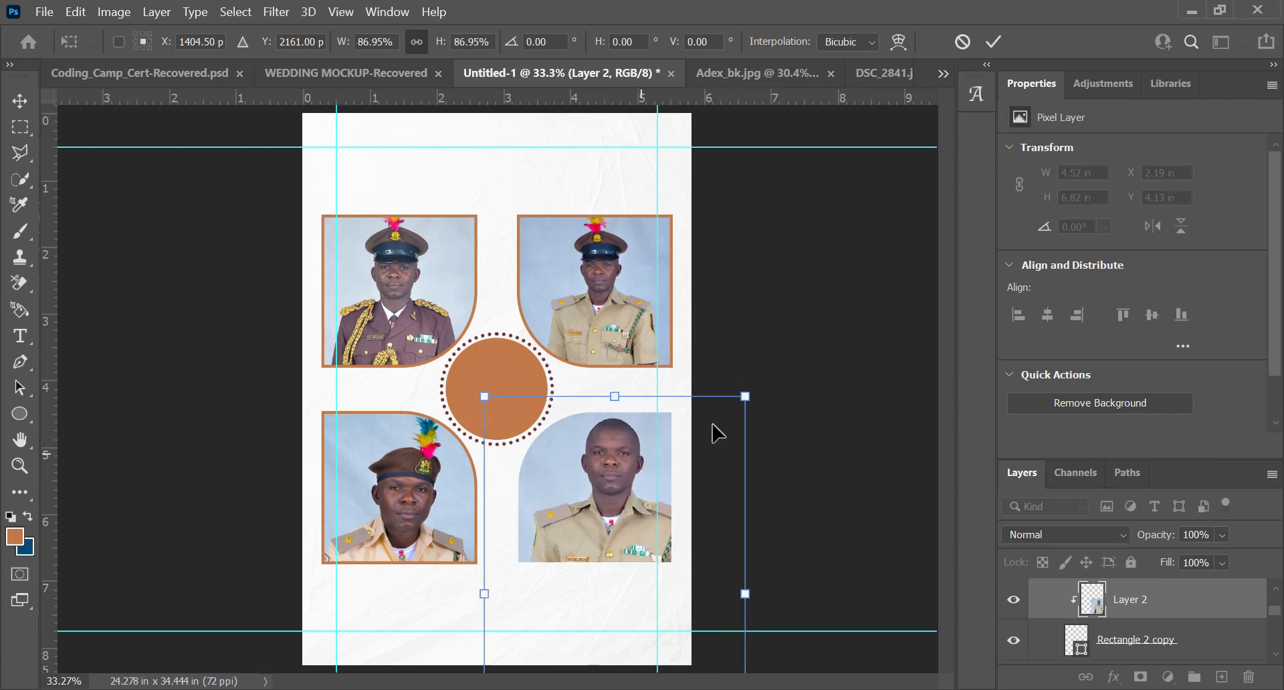
pyautogui.moveTo(744, 393); pyautogui.dragTo(666, 460)
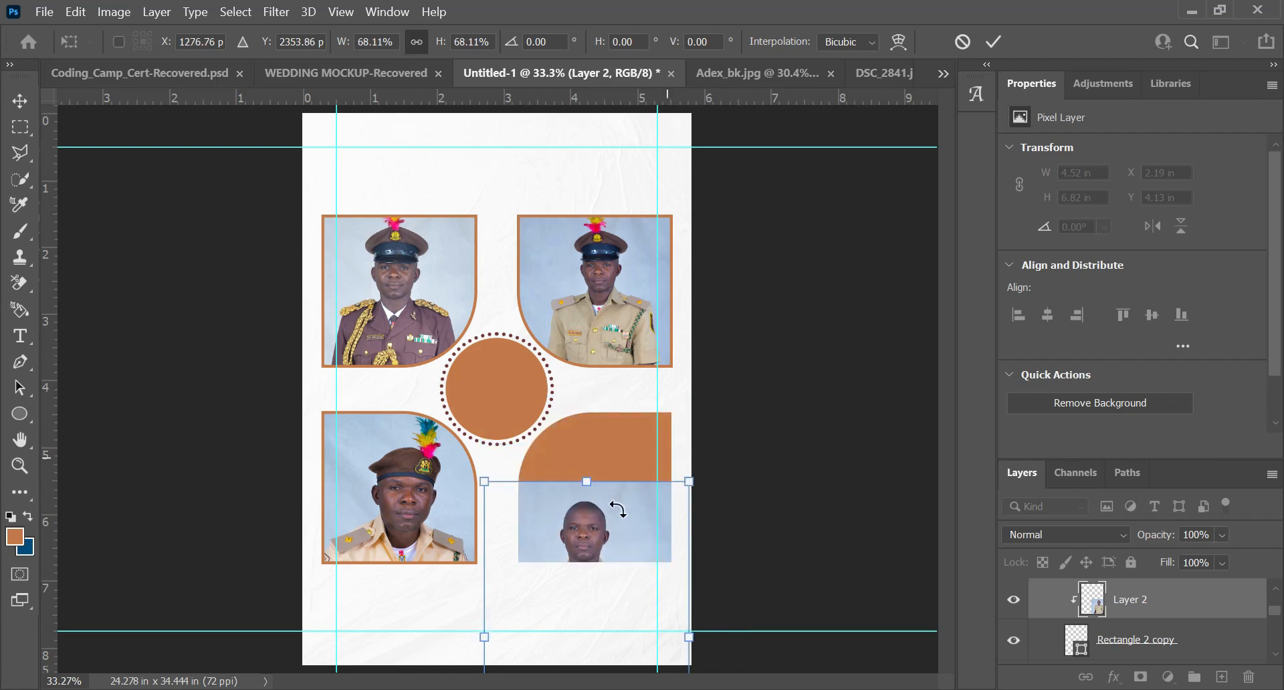
pyautogui.click(619, 480)
pyautogui.click(620, 475)
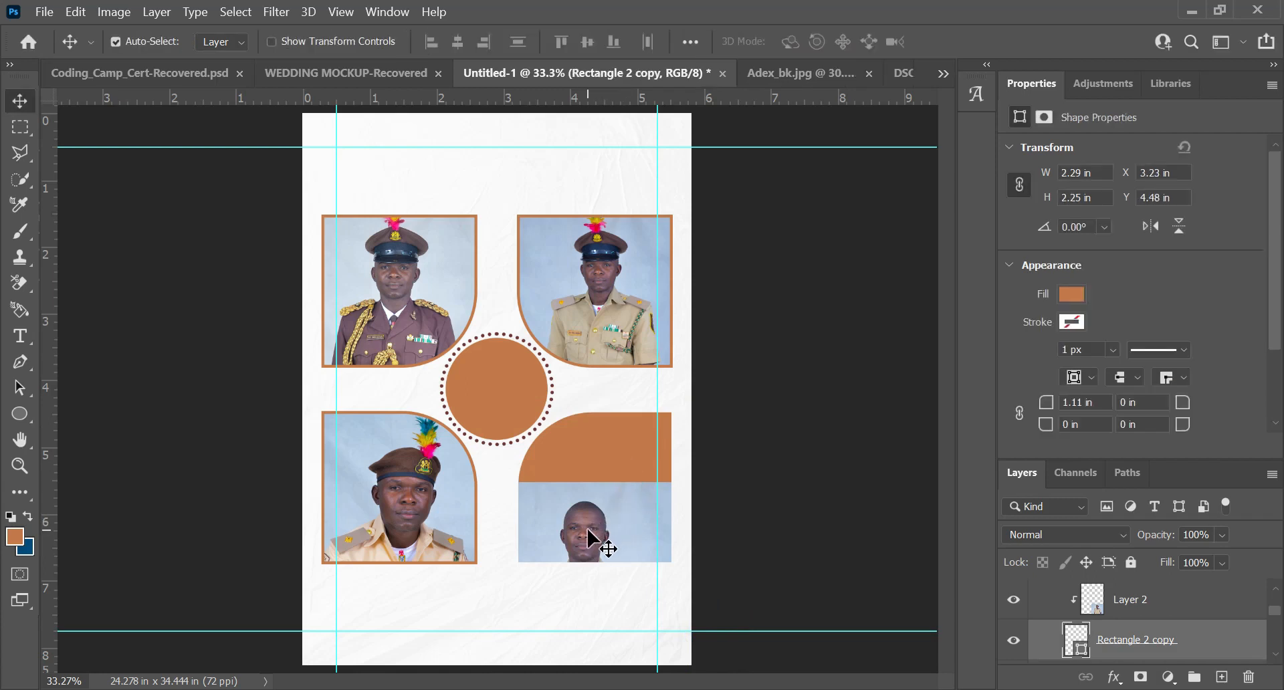
pyautogui.moveTo(602, 551); pyautogui.dragTo(605, 468)
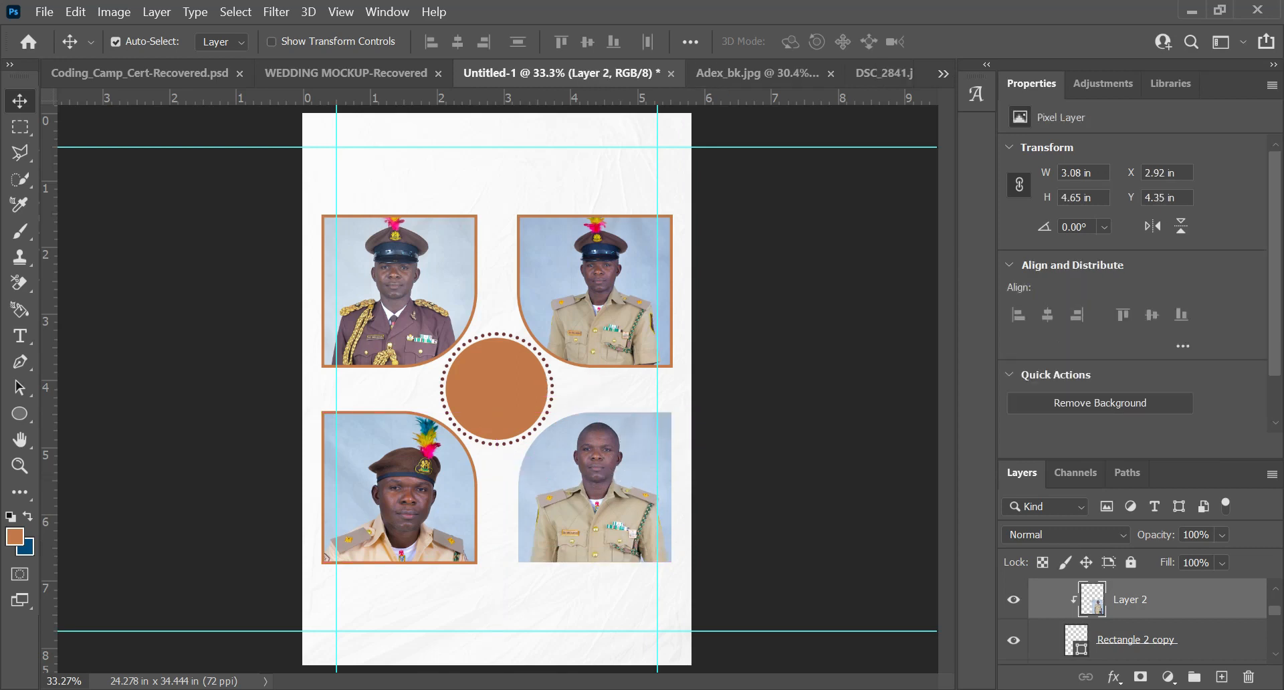
# Give the lower-right photo shape, Rectangle 2 copy, a 12.87 px orange-brown stroke matching the other frames.
pyautogui.click(1232, 628)
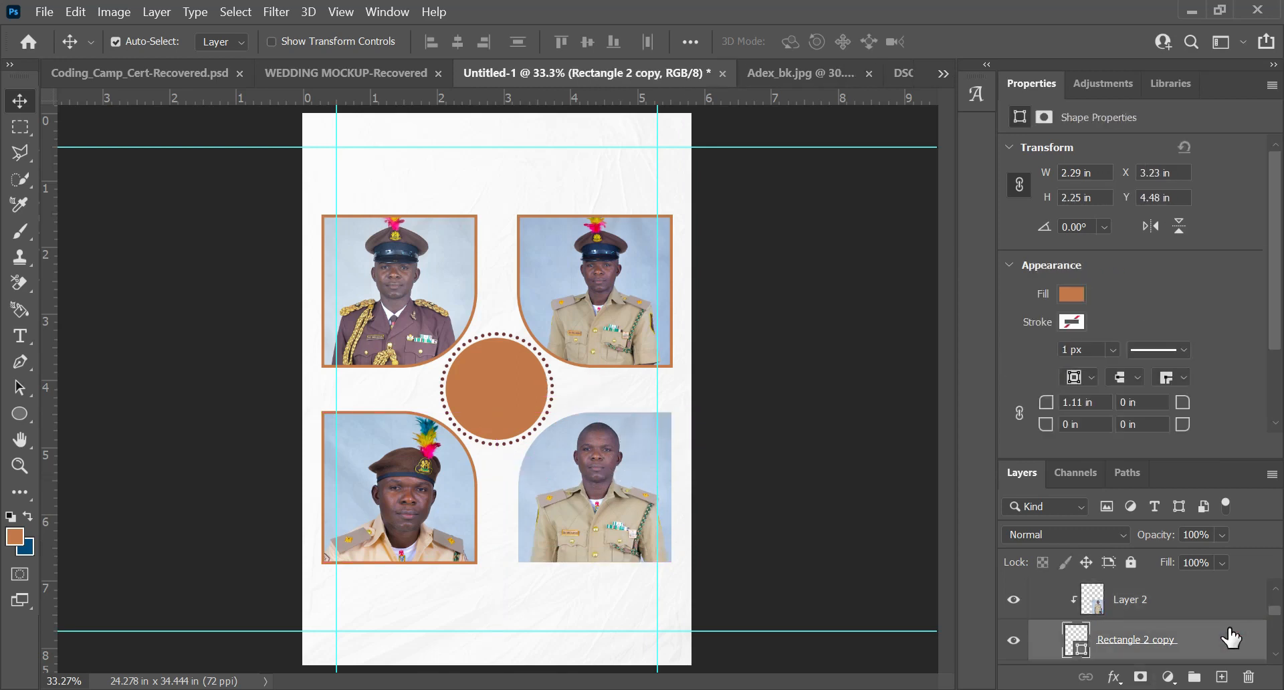
pyautogui.press('u')
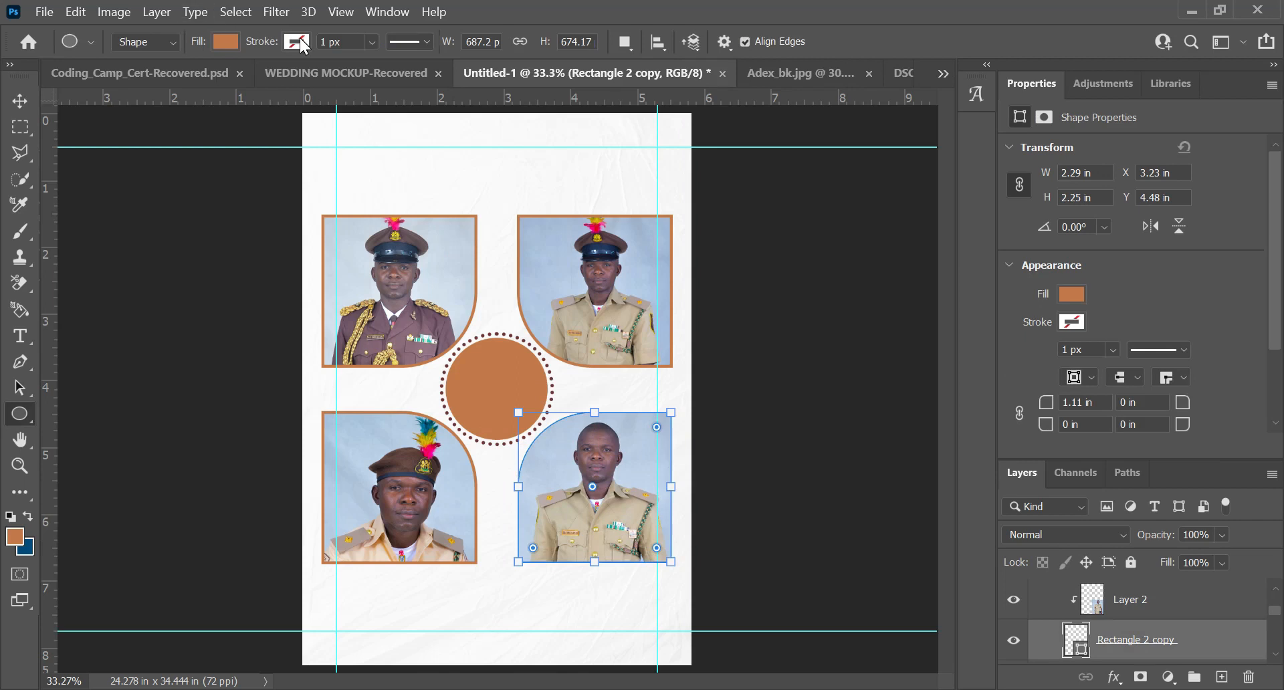
pyautogui.click(299, 42)
pyautogui.click(169, 148)
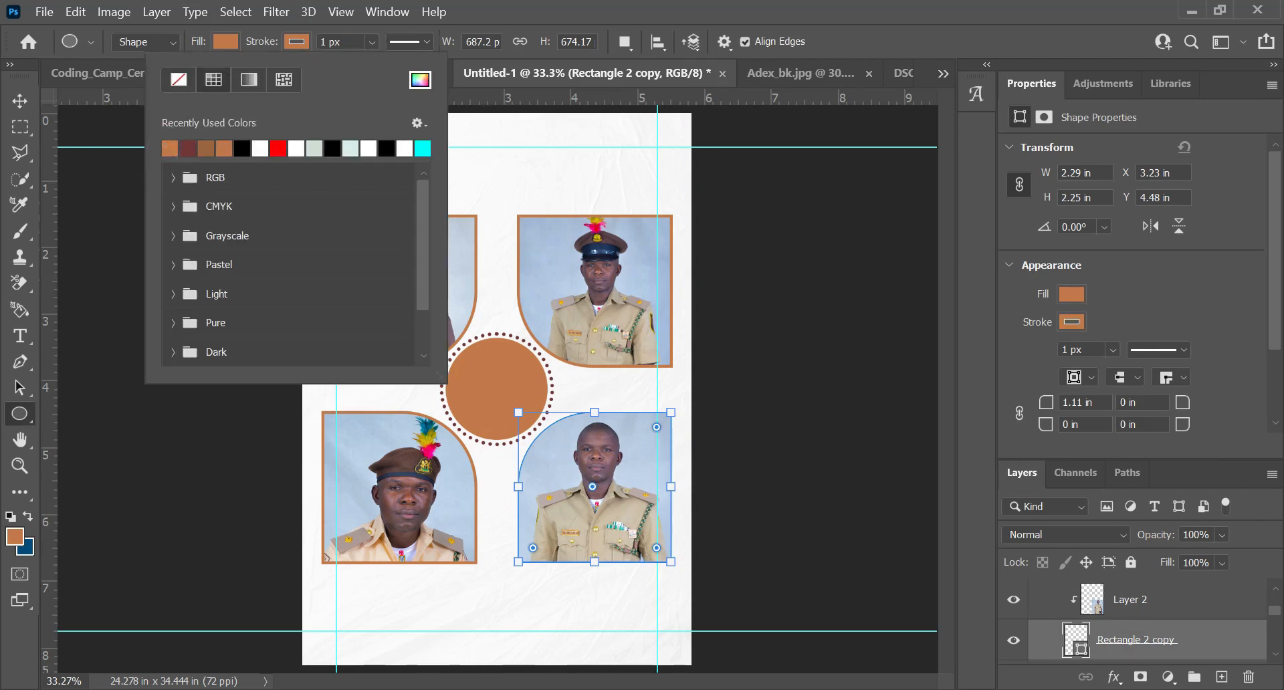
pyautogui.click(330, 39)
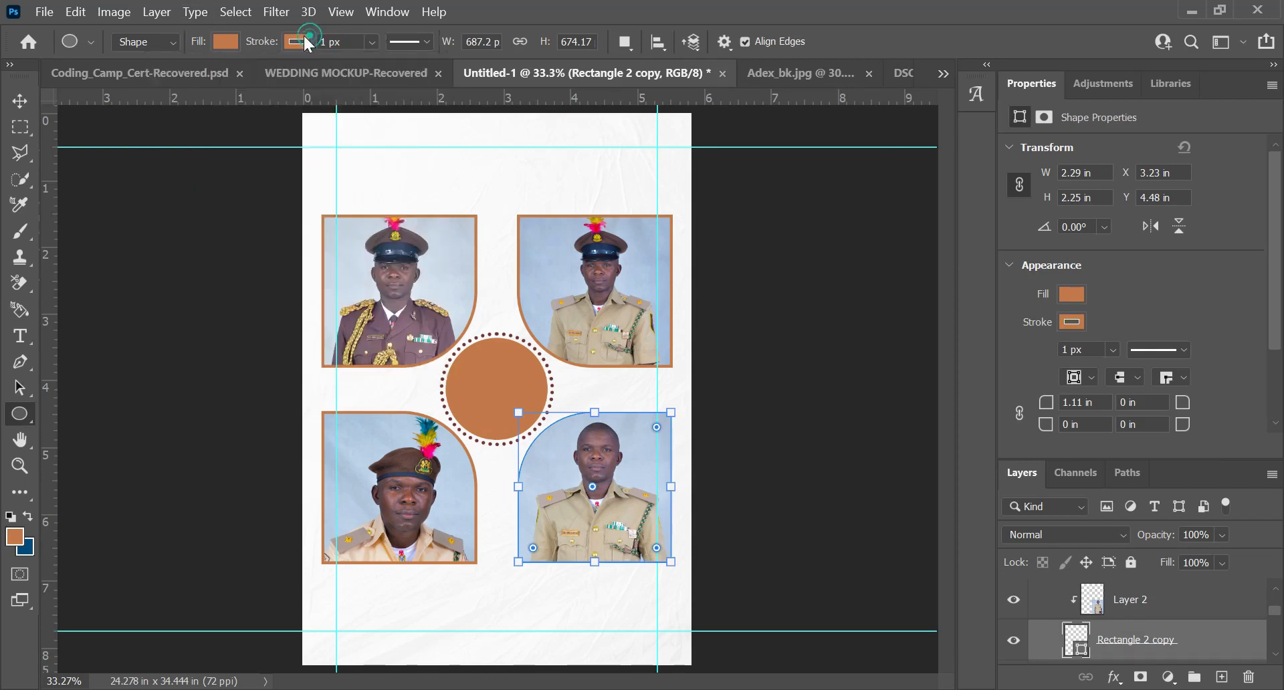
pyautogui.click(307, 42)
pyautogui.click(322, 39)
pyautogui.doubleClick(322, 38)
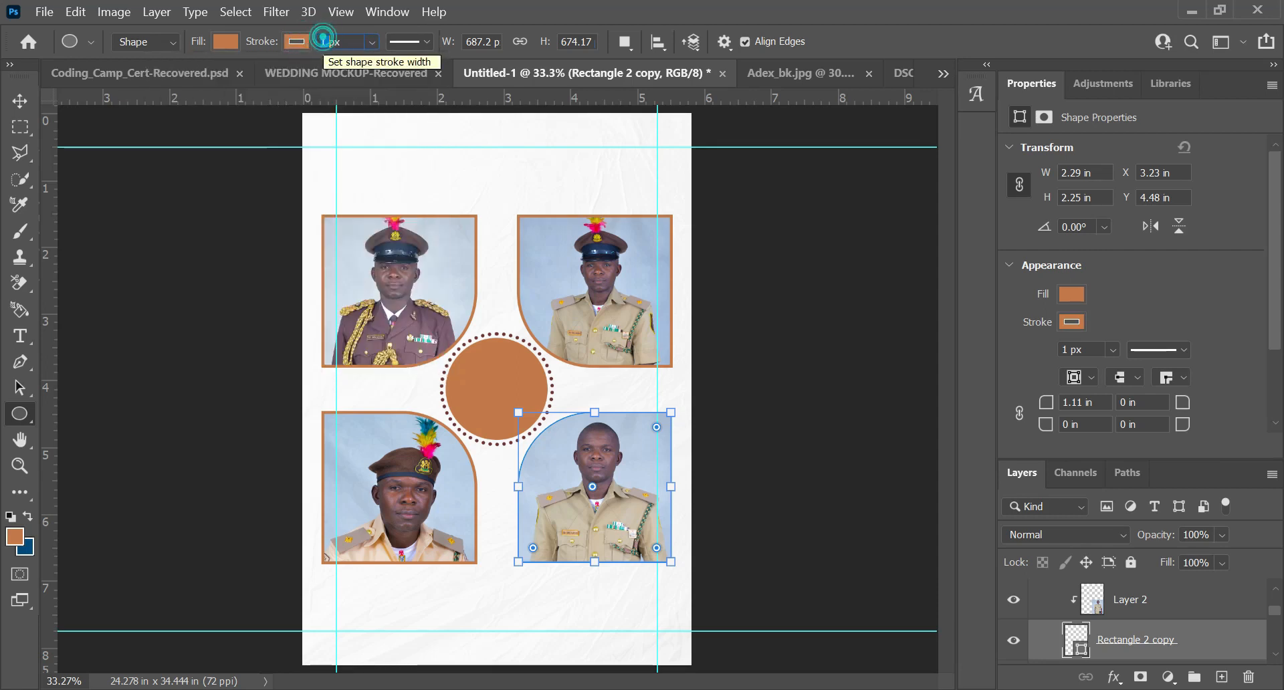
pyautogui.write('12.87')
pyautogui.press('Return')
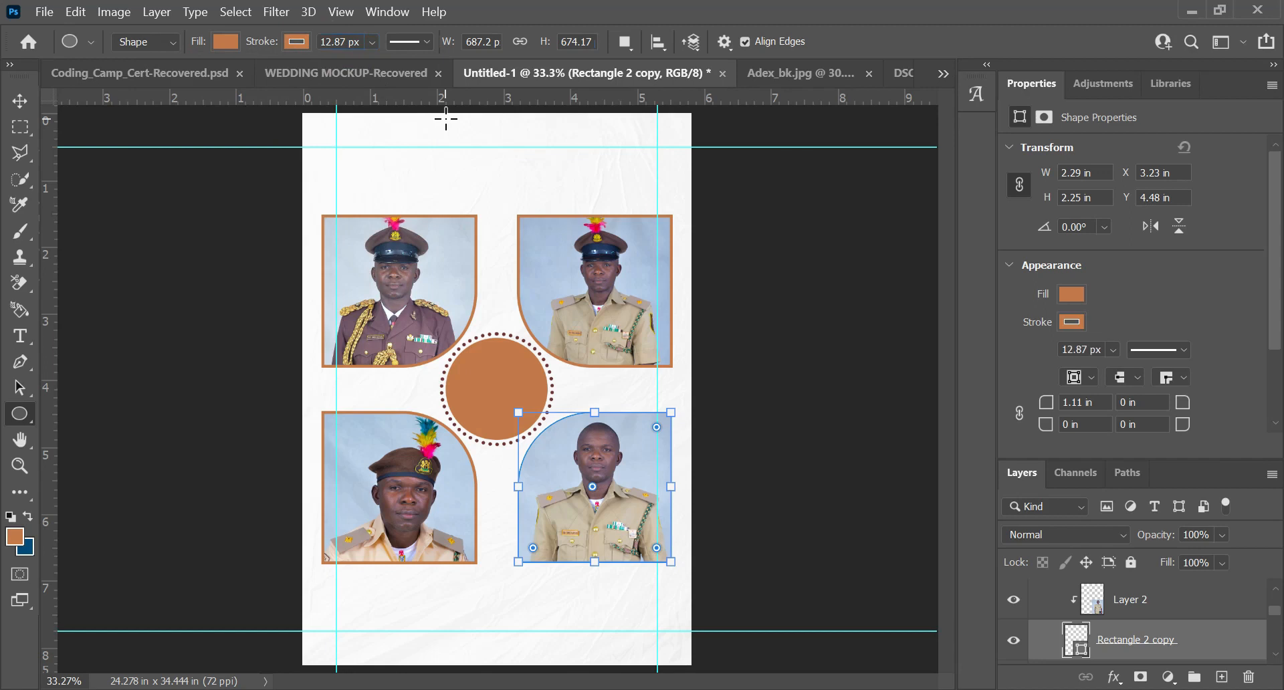
pyautogui.click(19, 101)
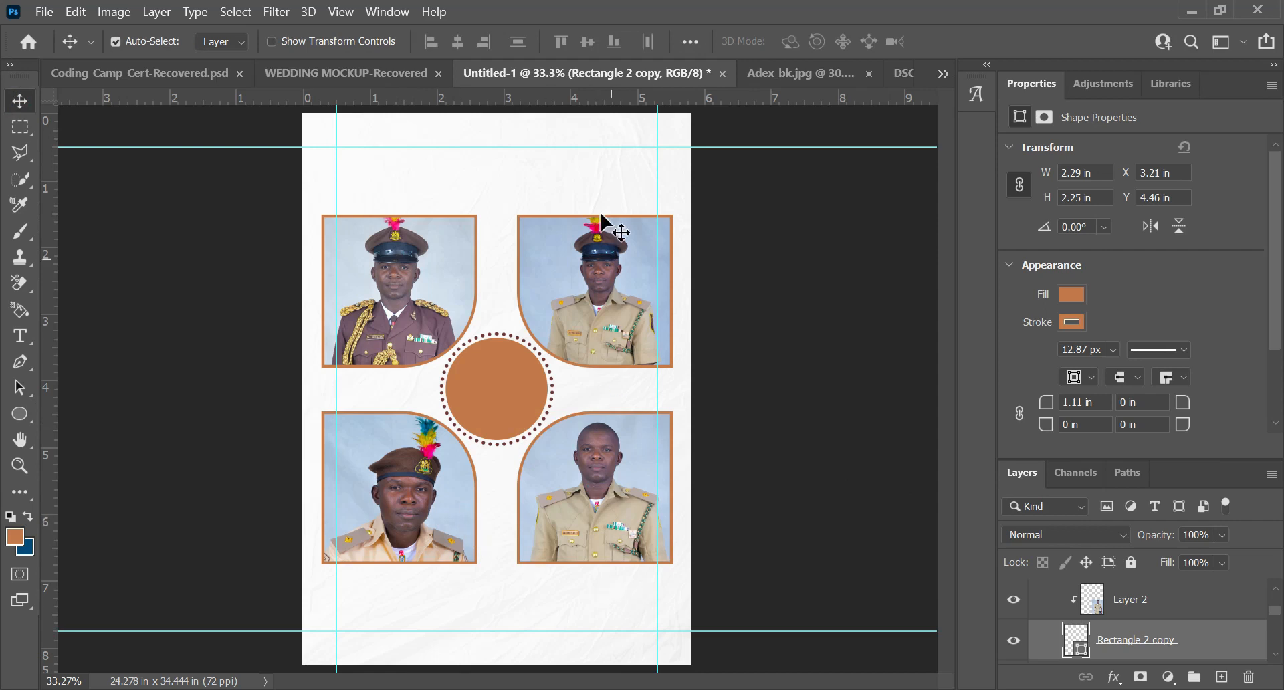
# Set the fill of the background texture, Layer 1, to 45% and lock its image pixels.
pyautogui.scroll(-2, 487, 556)
pyautogui.scroll(2, 487, 529)
pyautogui.scroll(1, 487, 506)
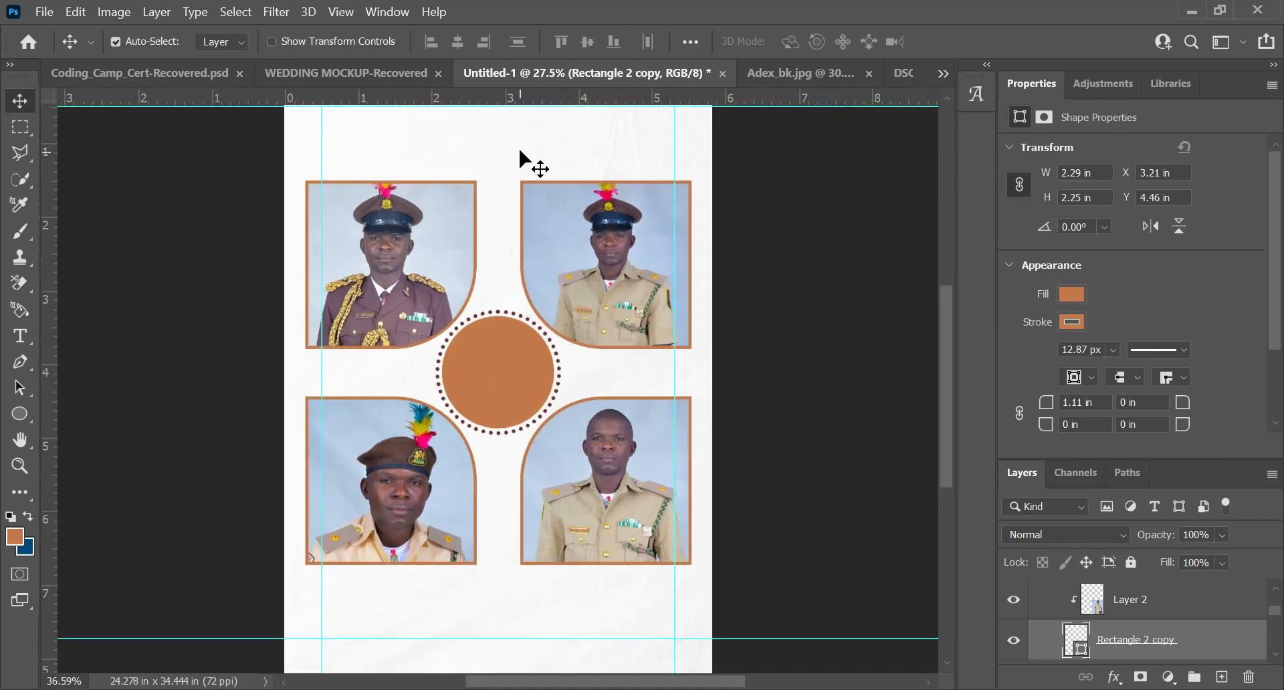
pyautogui.click(502, 157)
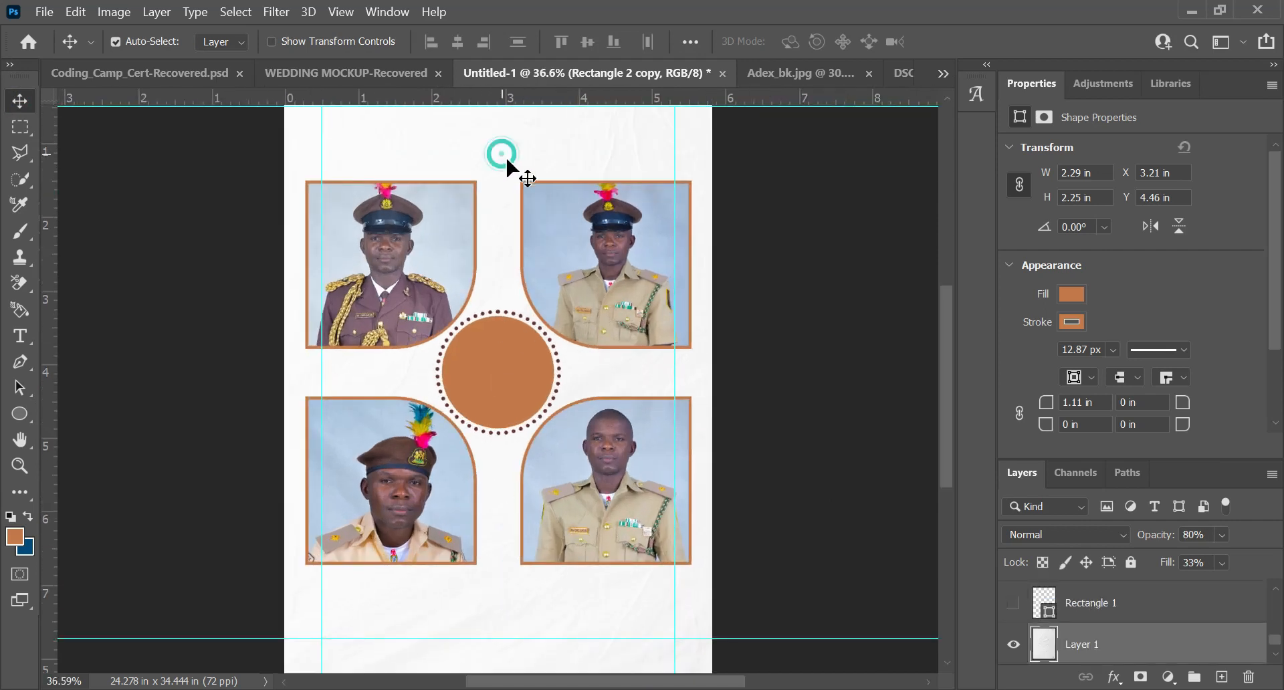
pyautogui.click(1221, 562)
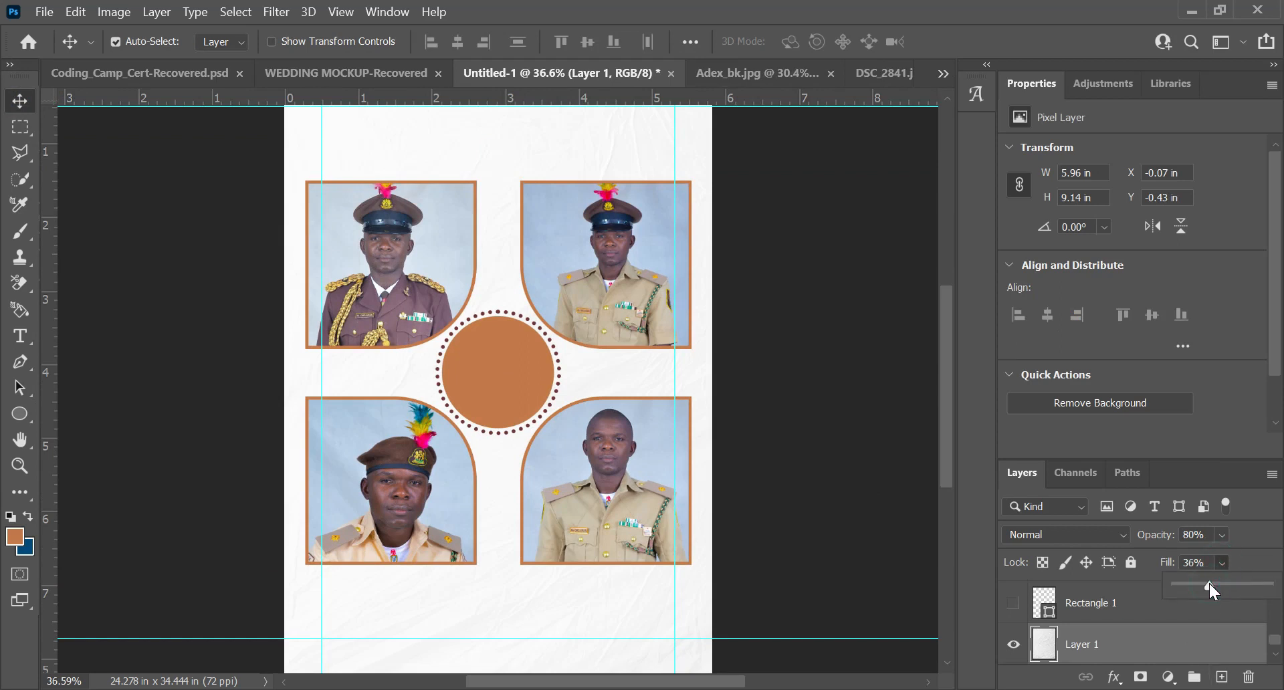
pyautogui.moveTo(1213, 587); pyautogui.dragTo(1216, 588)
pyautogui.scroll(-4, 655, 447)
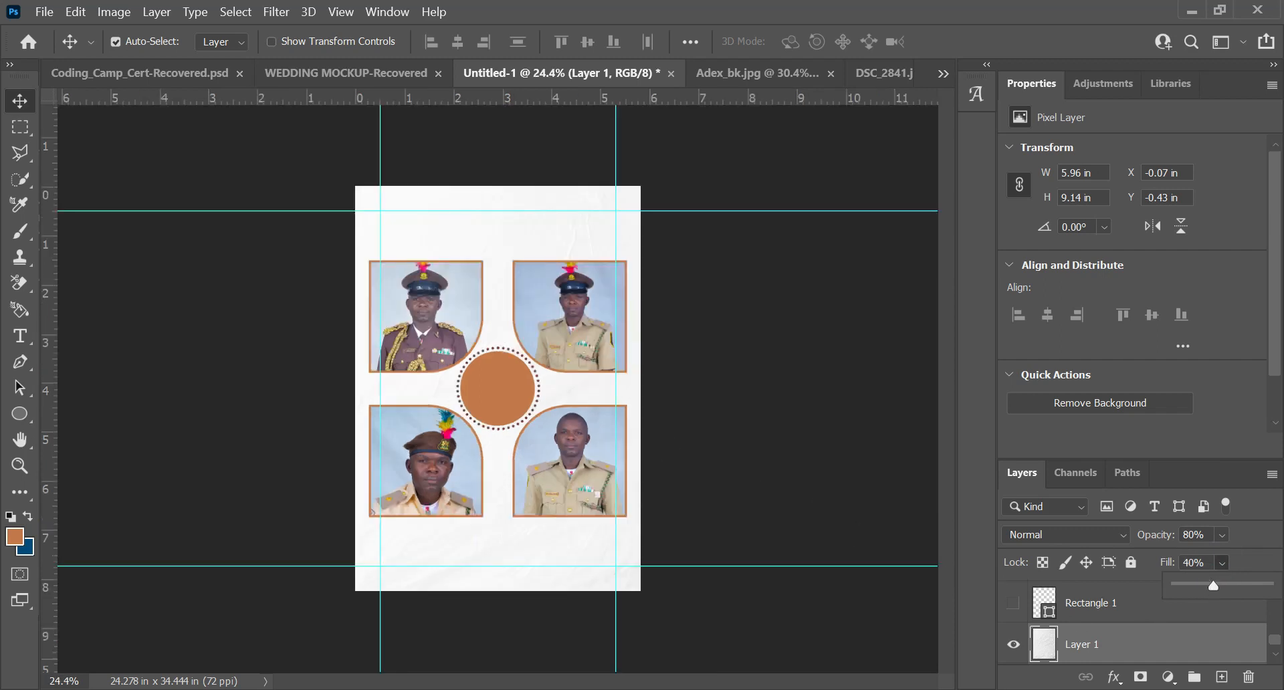
pyautogui.click(1066, 562)
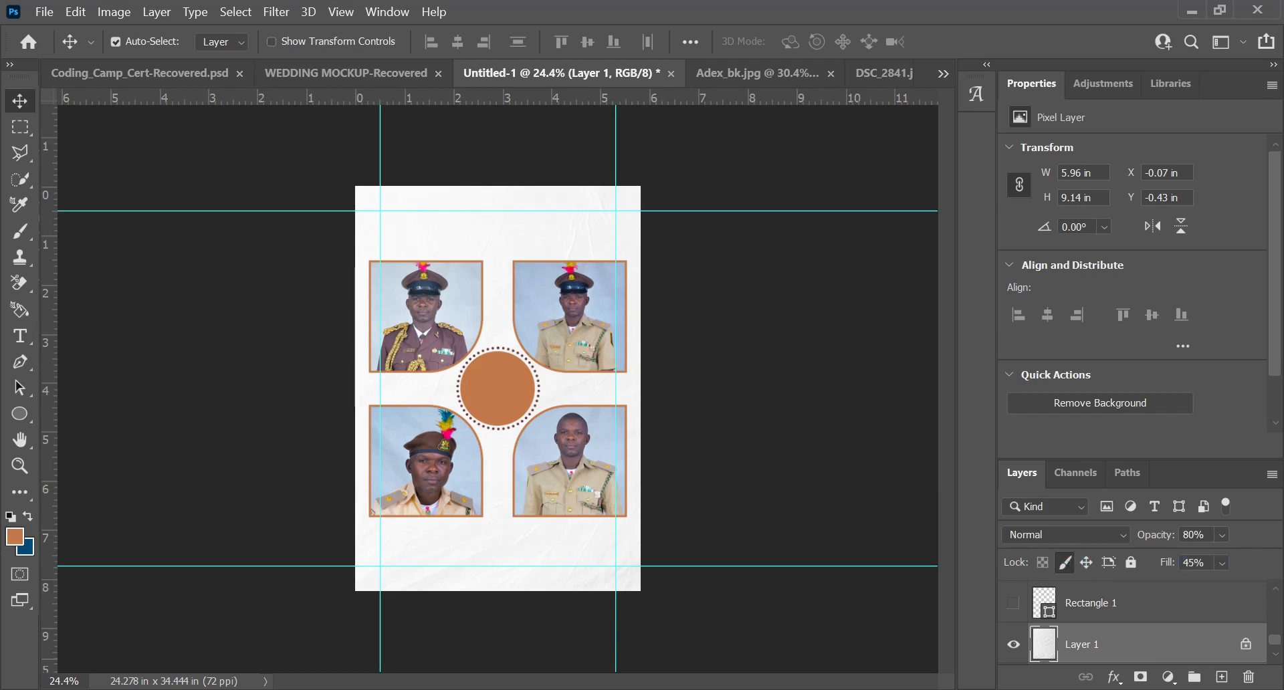
# Set the opacity of the background texture, Layer 1, to 85%.
pyautogui.moveTo(1157, 534); pyautogui.dragTo(1150, 542)
pyautogui.write('85')
pyautogui.scroll(2, 484, 368)
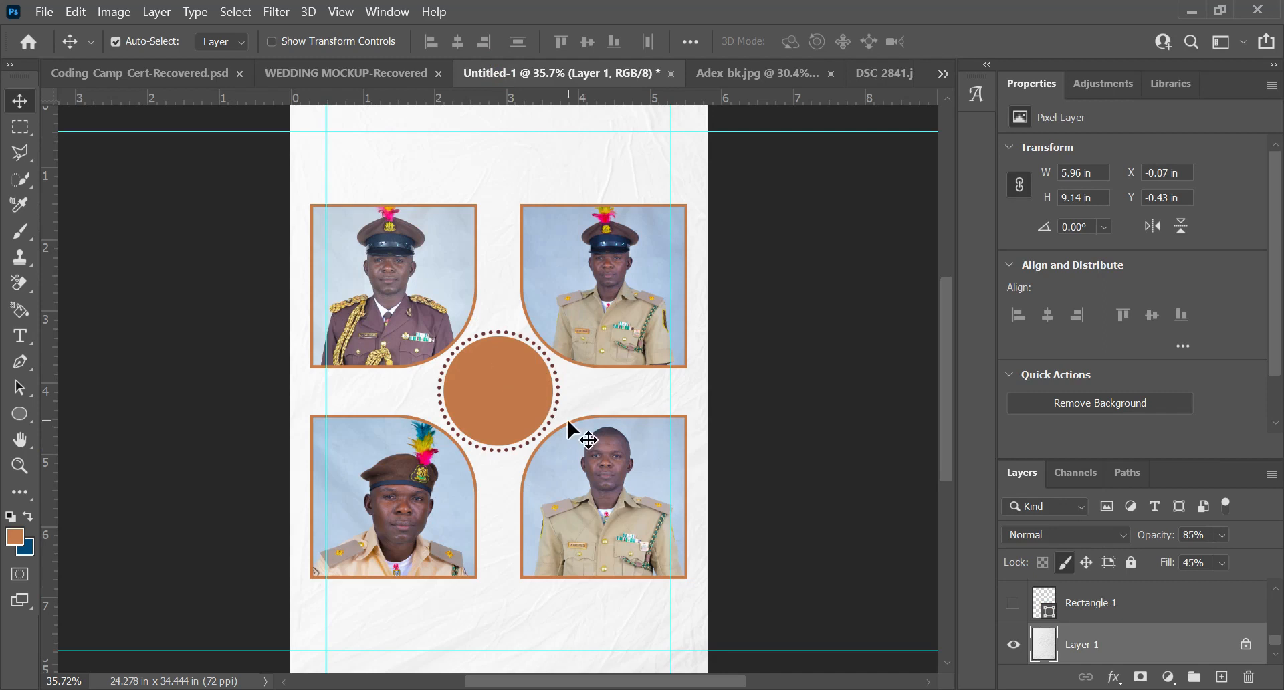
# Add the text "47th" in Montserrat Regular 16 pt beside the central circle, on a layer directly above Ellipse 1.
pyautogui.press('t')
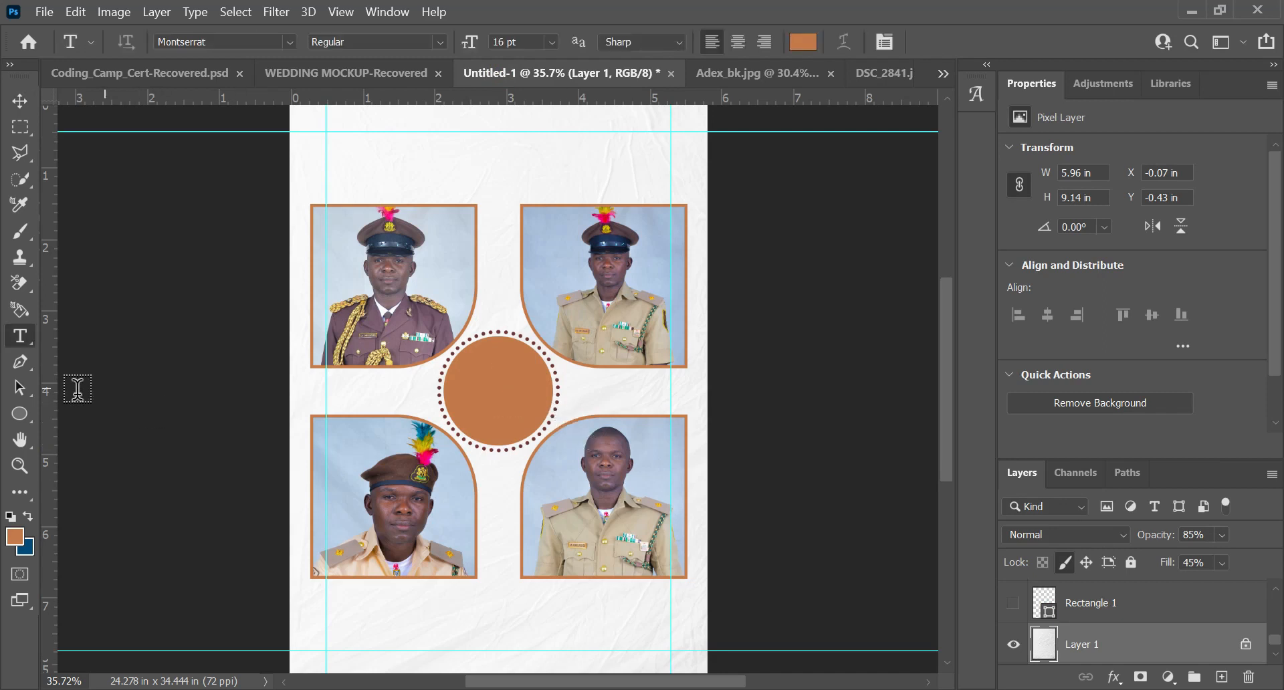
pyautogui.press('v')
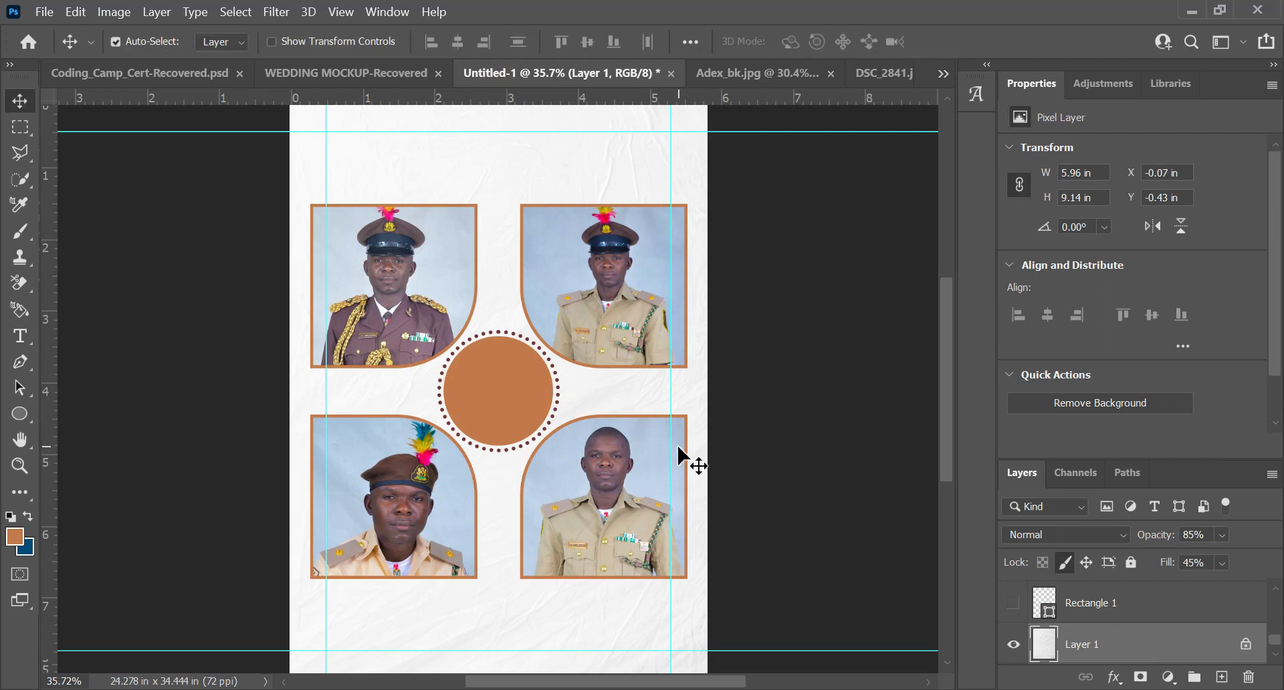
pyautogui.click(487, 395)
pyautogui.press('t')
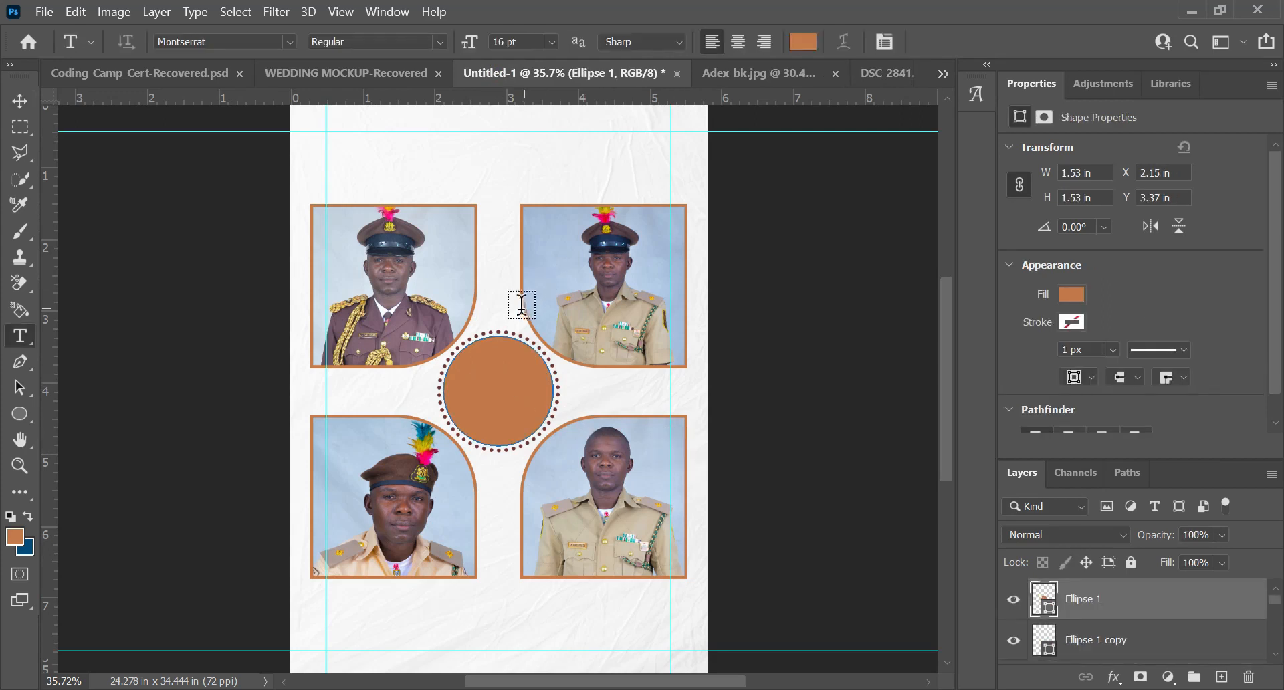
pyautogui.scroll(2, 523, 393)
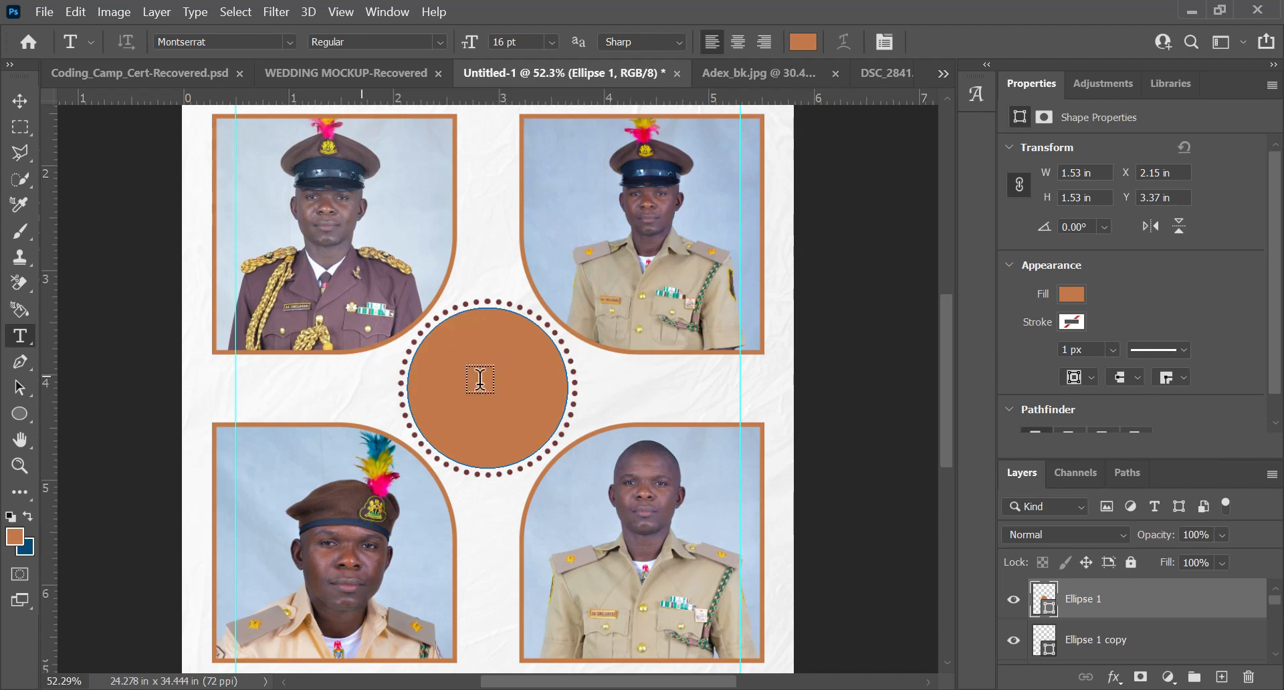
pyautogui.click(297, 391)
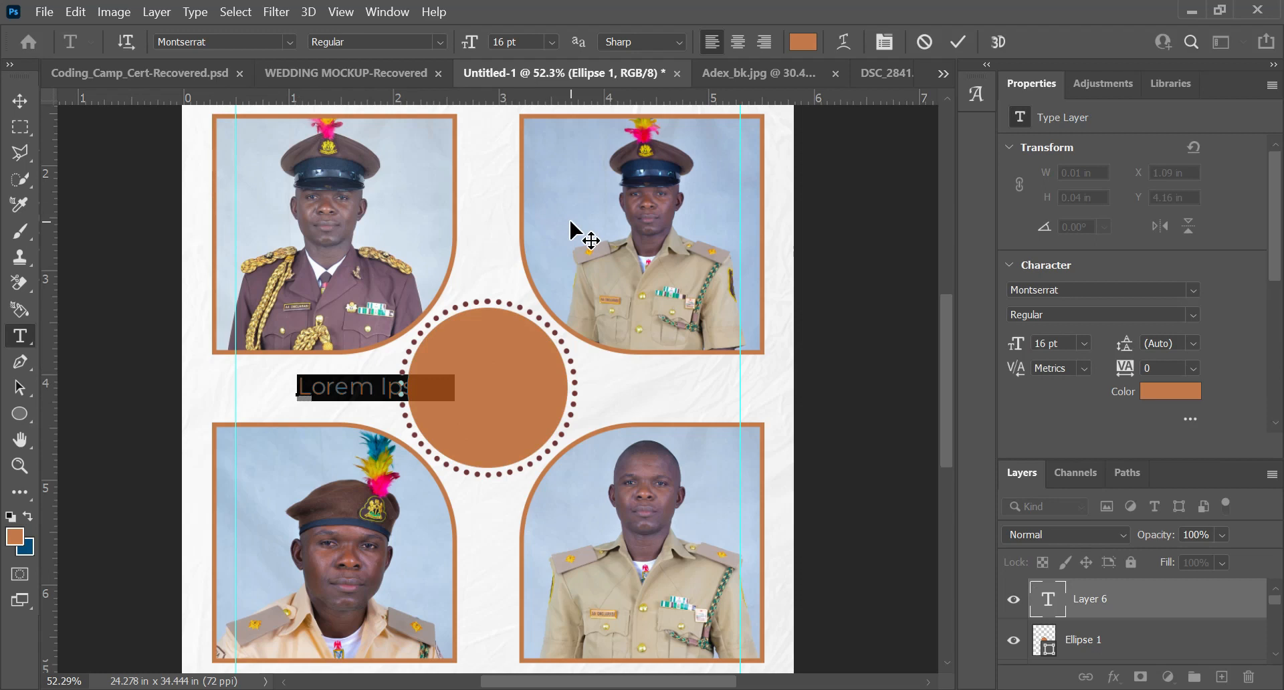
pyautogui.write('47th')
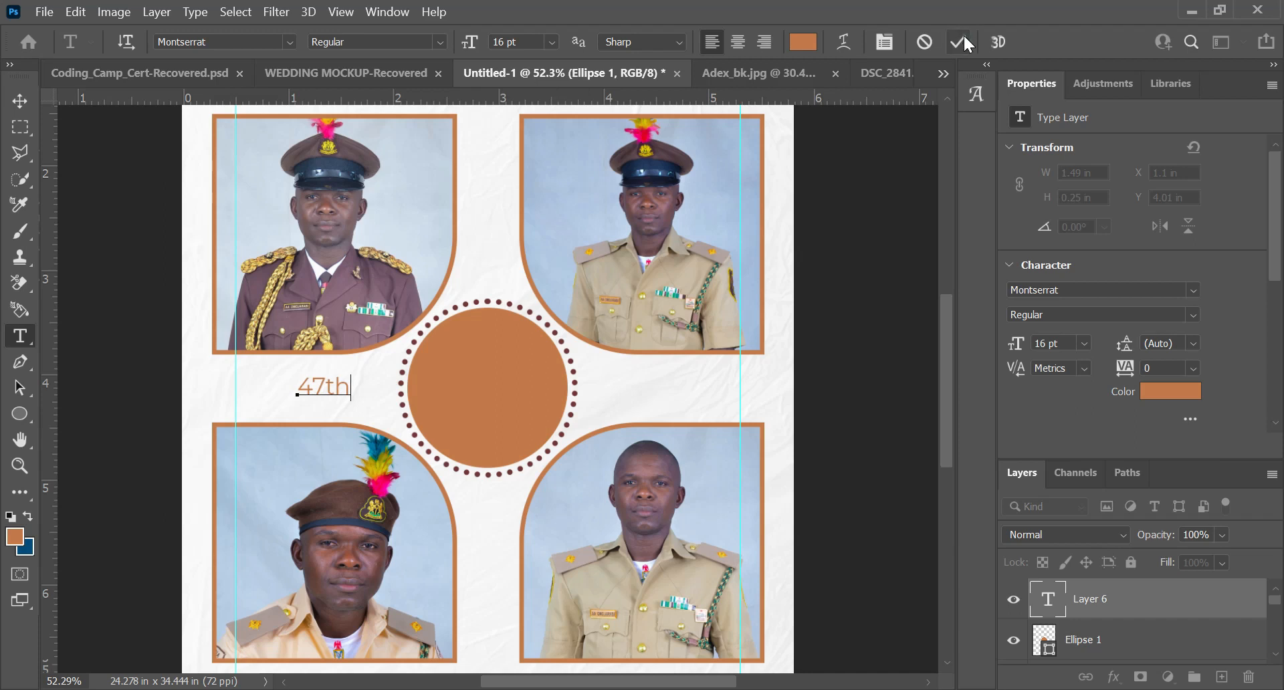
pyautogui.hotkey('ctrl', 'Return')
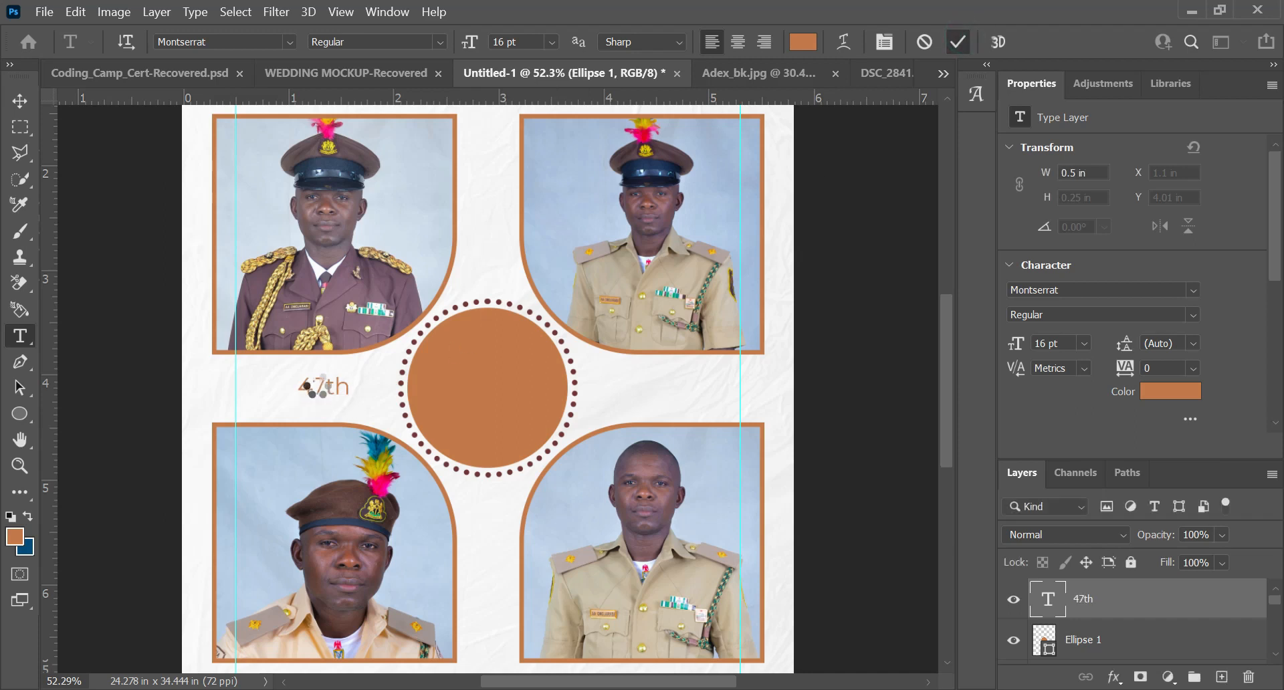
# Move the "47th" text into the upper part of the central circle, at X 2.66 in, Y 3.76 in.
pyautogui.press('v')
pyautogui.scroll(1, 322, 391)
pyautogui.moveTo(324, 388); pyautogui.dragTo(528, 360)
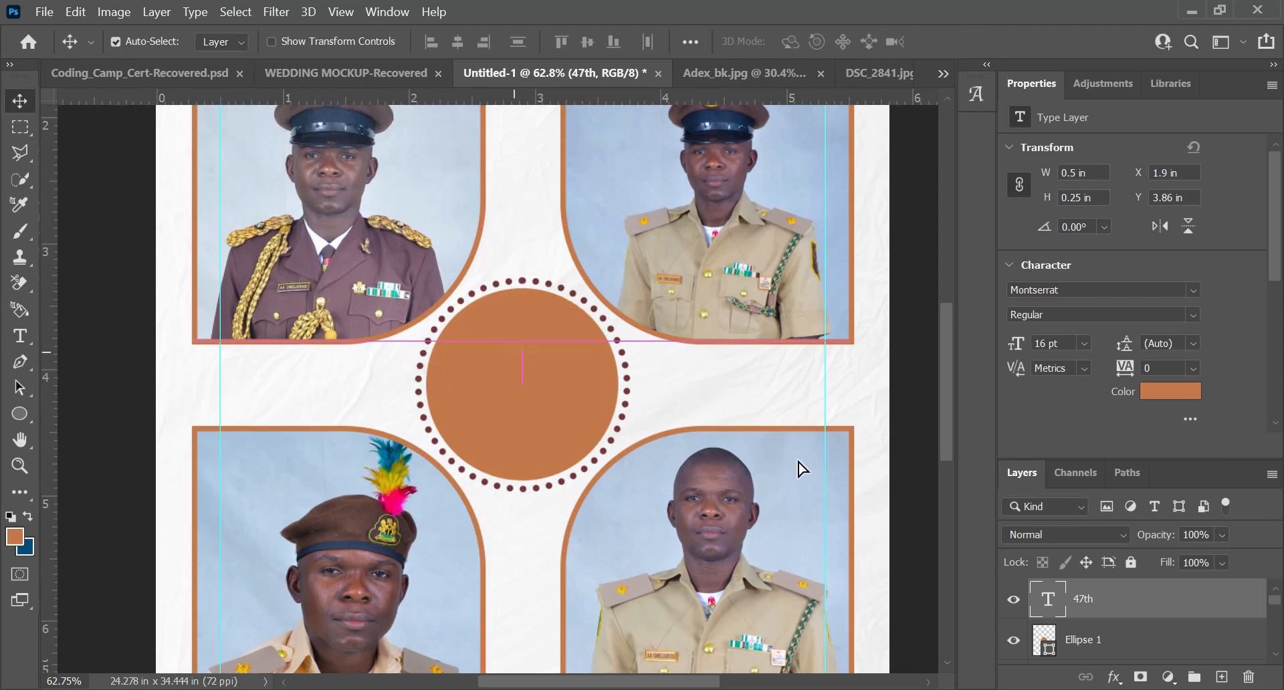
# Set the colour of the "47th" text to white (ffffff).
pyautogui.doubleClick(1047, 600)
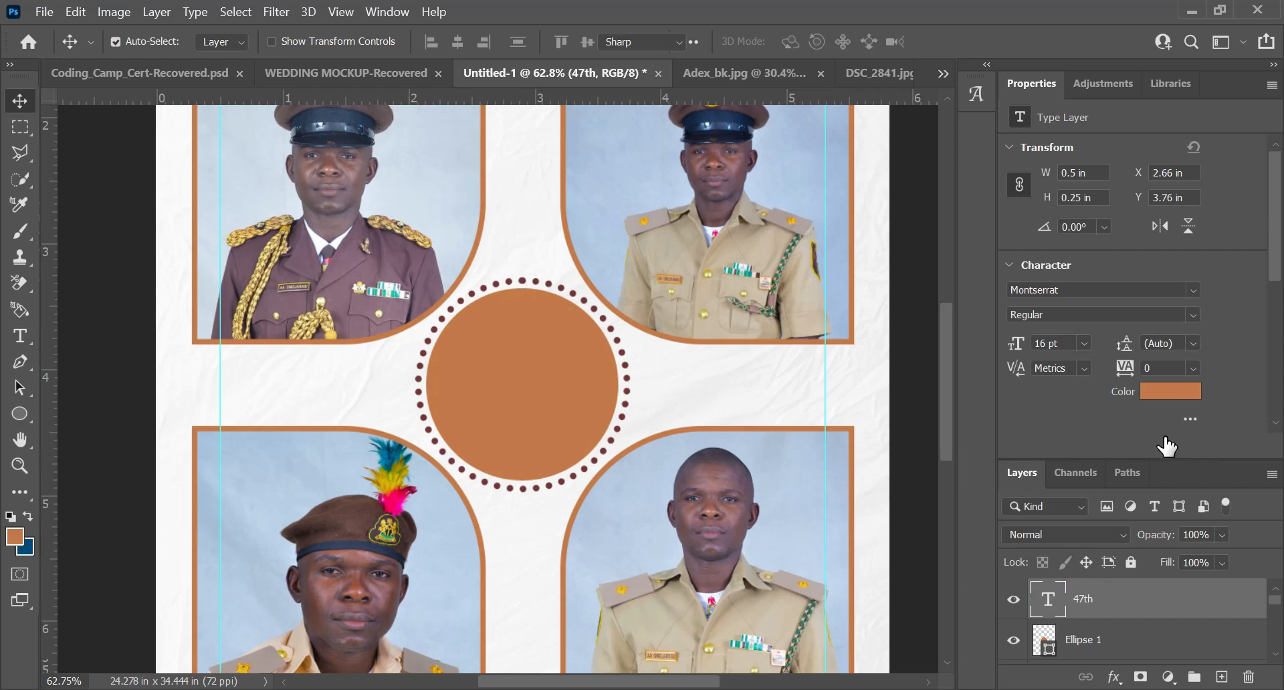
pyautogui.click(1176, 394)
pyautogui.moveTo(850, 352); pyautogui.dragTo(662, 221)
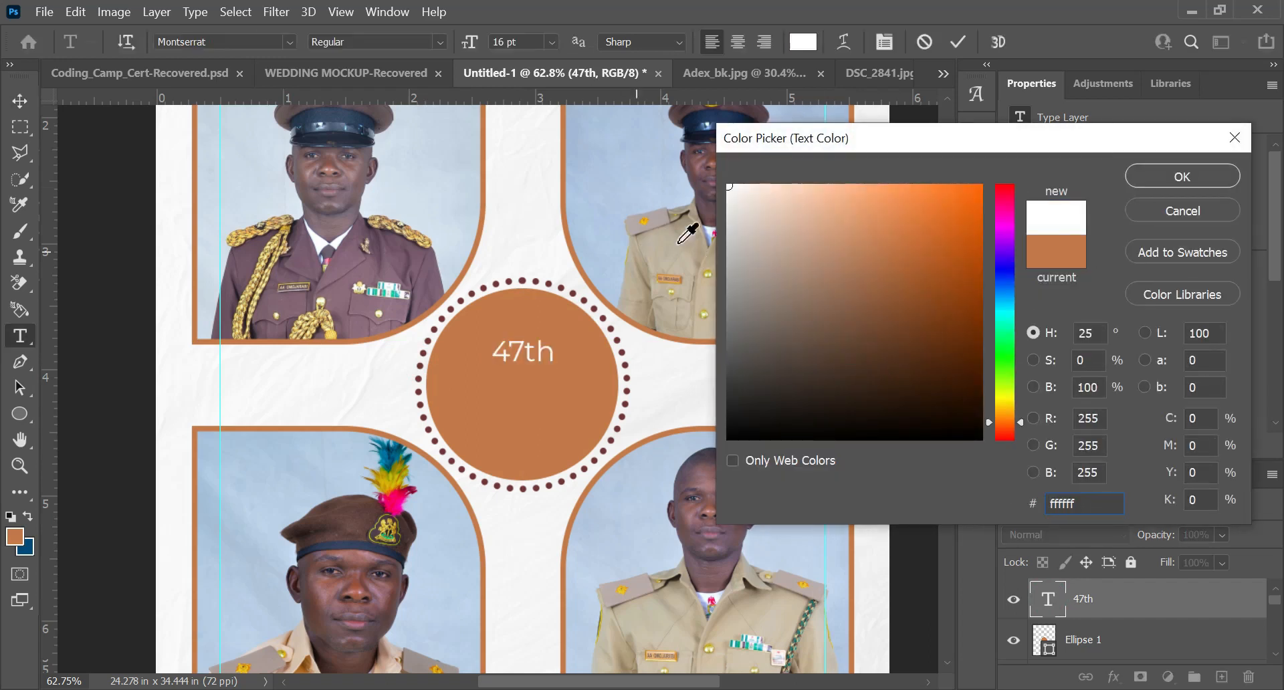
pyautogui.click(1199, 180)
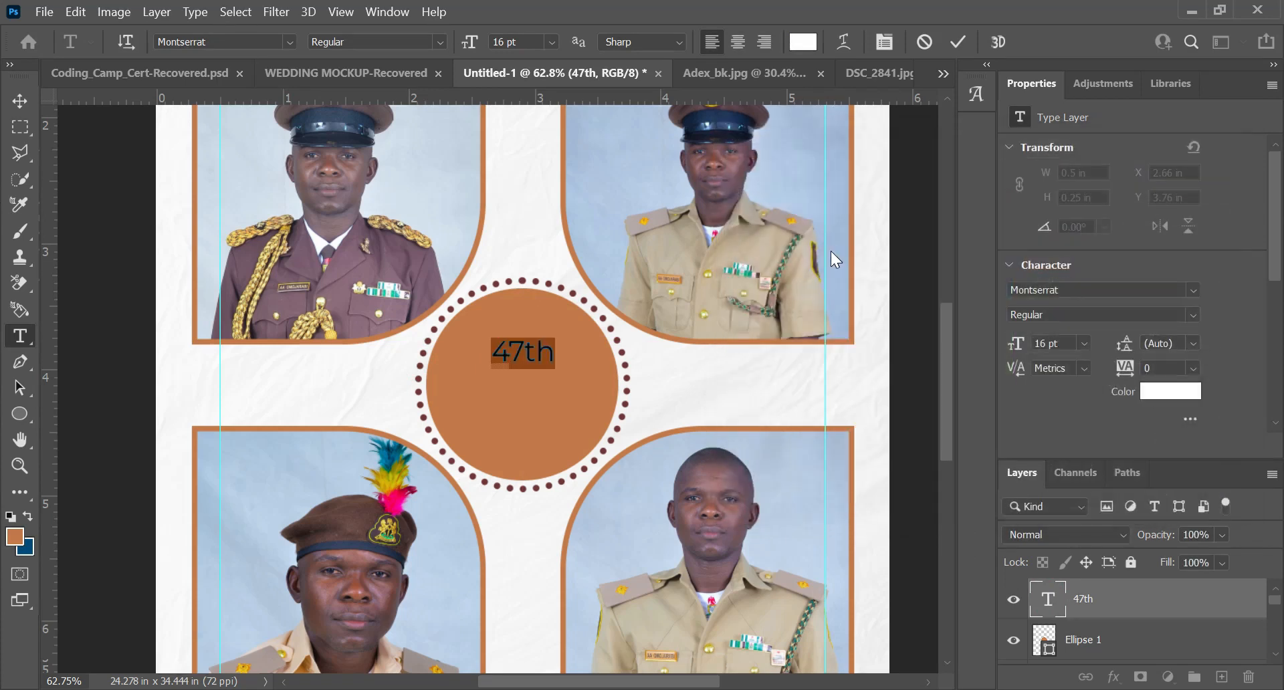
# Set the "47th" text to 28 pt with the SemiBold style of Montserrat.
pyautogui.hotkey('ctrl', 't')
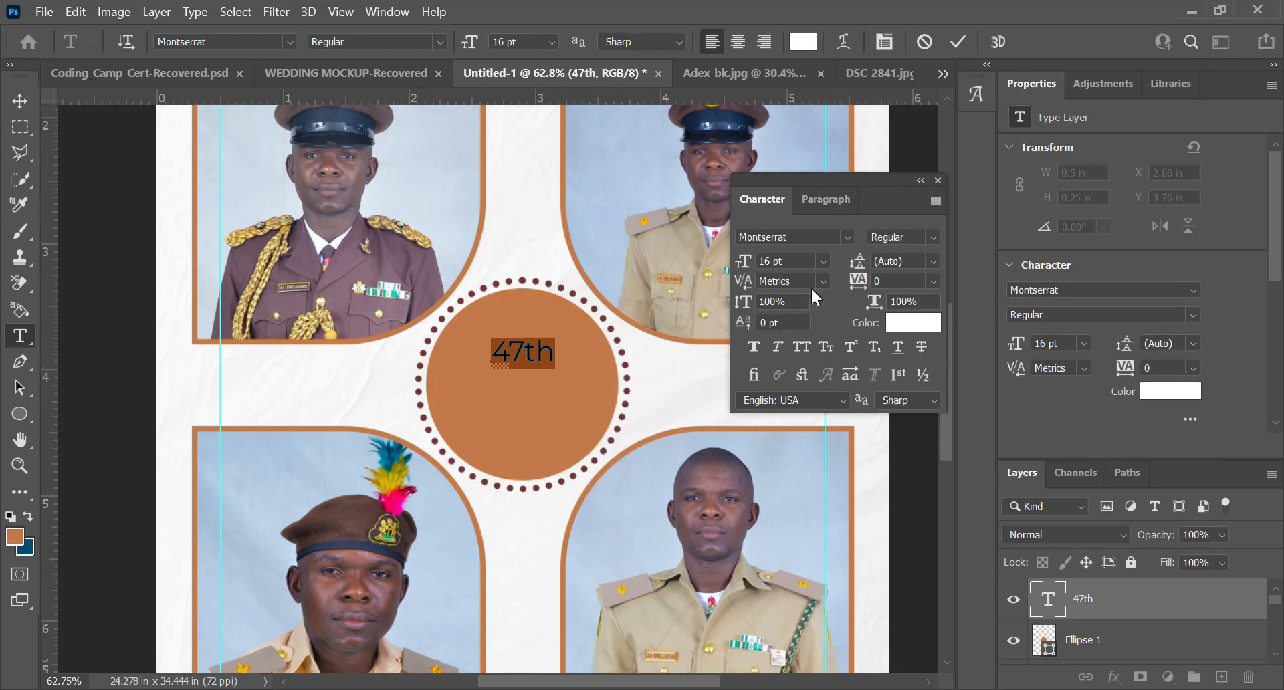
pyautogui.moveTo(743, 261); pyautogui.dragTo(936, 276)
pyautogui.click(932, 236)
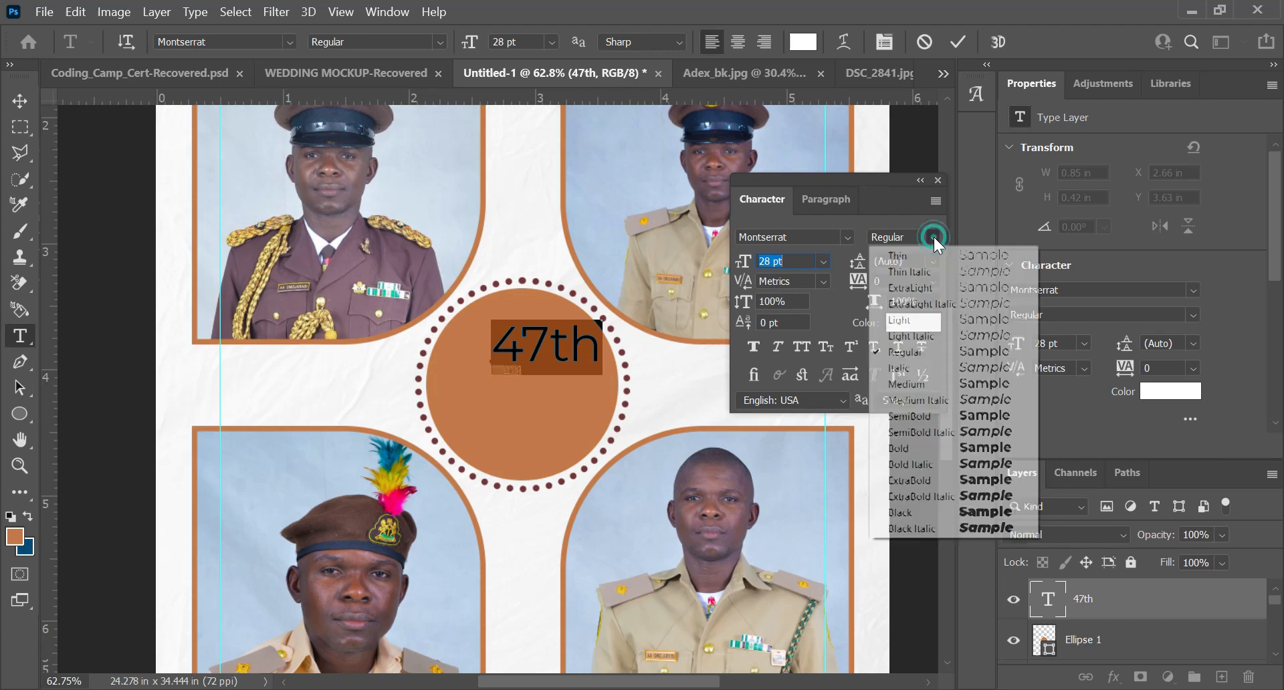
pyautogui.click(917, 416)
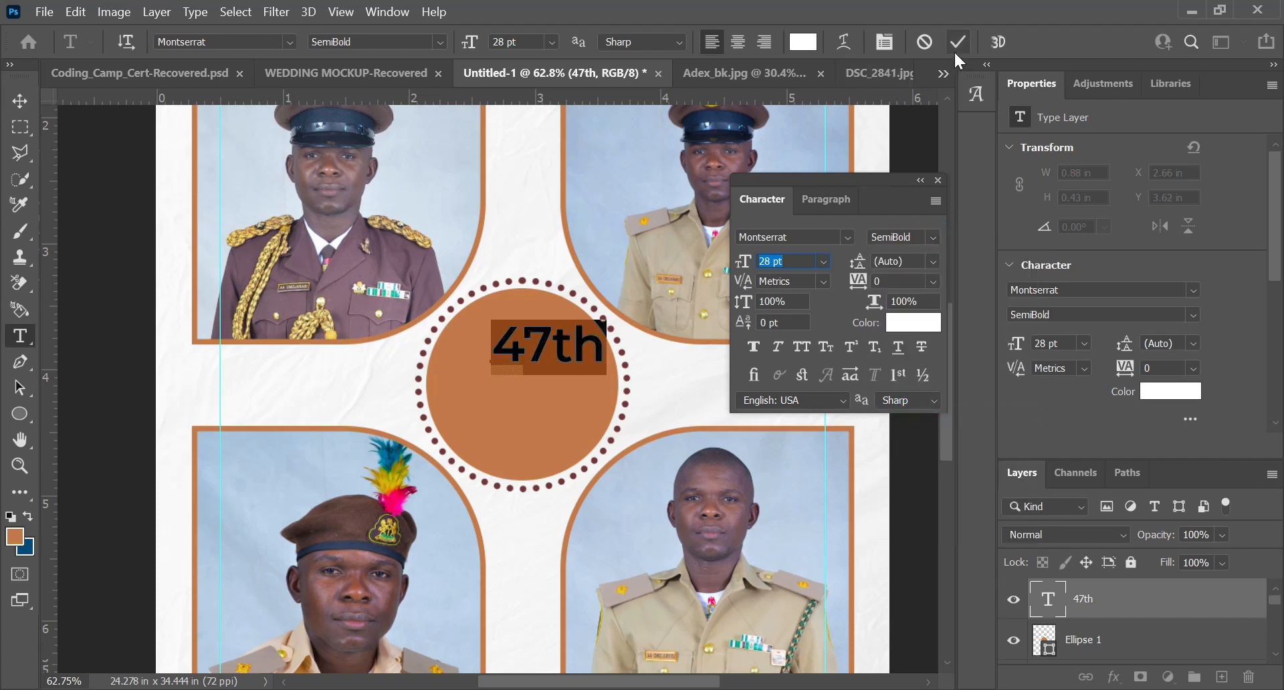
pyautogui.press('Escape')
pyautogui.press('v')
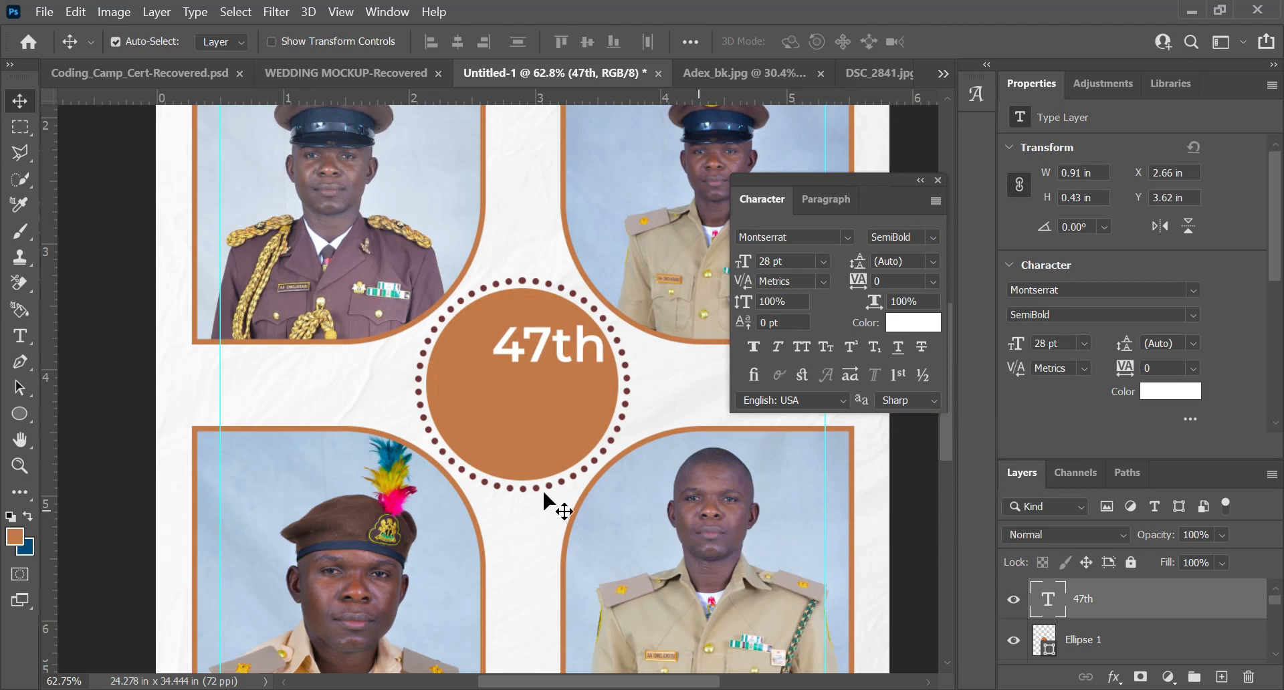
# Move the "47th" text slightly within the central circle to X 2.58 in and set its "th" letters in All Caps.
pyautogui.moveTo(545, 351); pyautogui.dragTo(534, 349)
pyautogui.press('t')
pyautogui.doubleClick(507, 347)
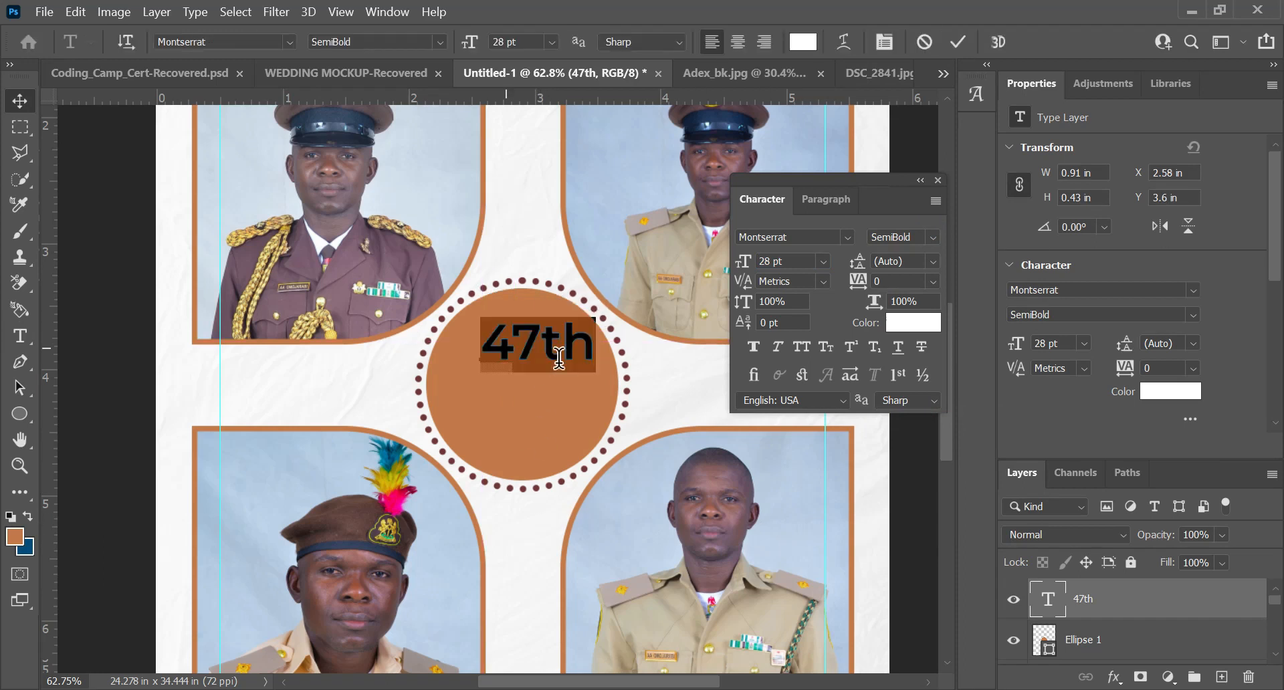
pyautogui.write('t')
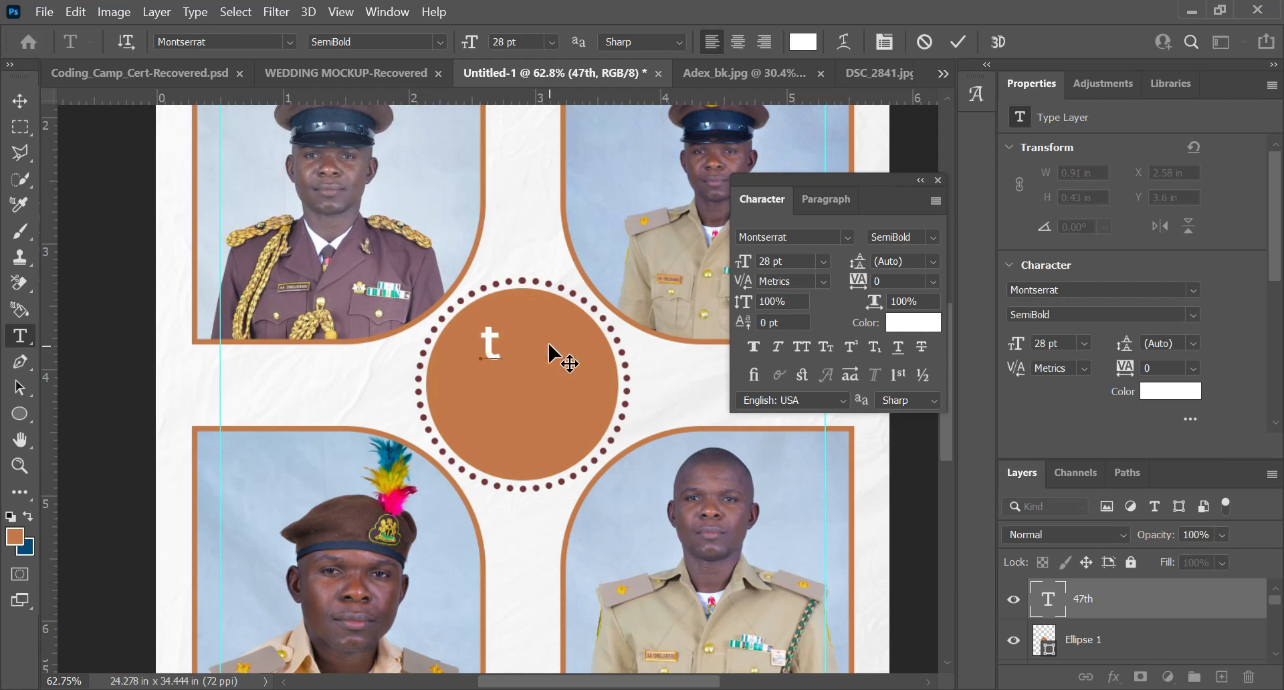
pyautogui.hotkey('ctrl', 'z')
pyautogui.click(554, 334)
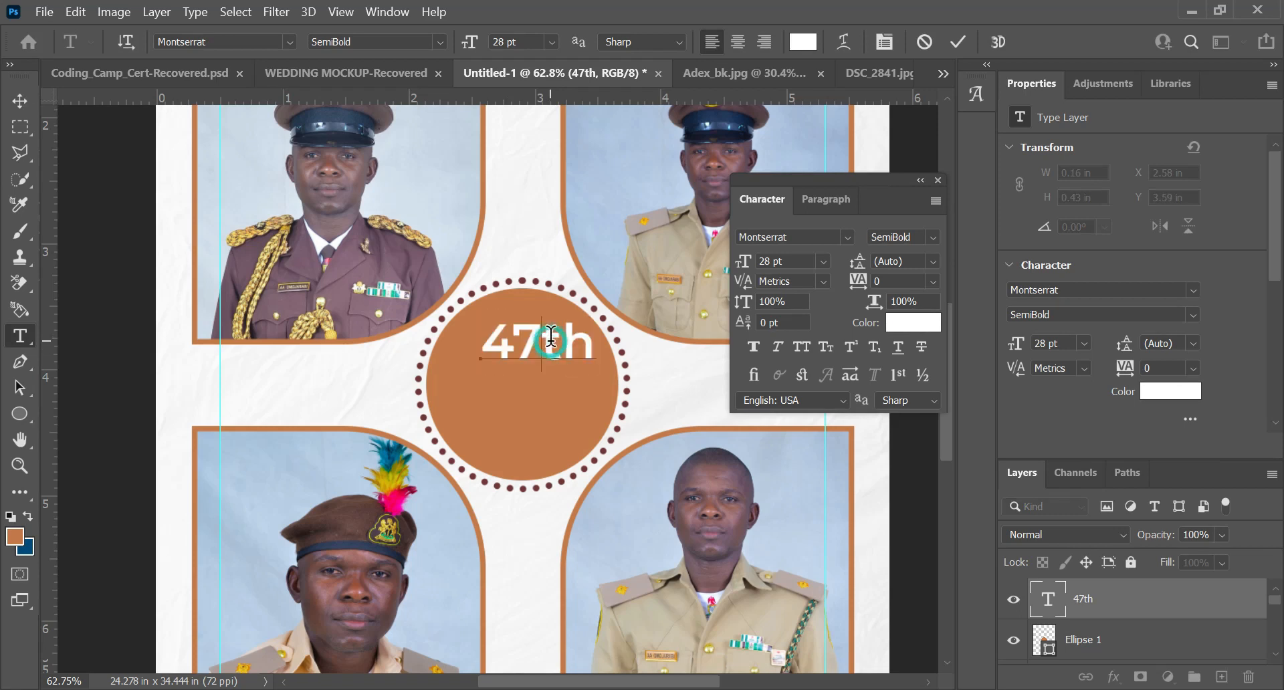
pyautogui.moveTo(554, 334); pyautogui.dragTo(605, 334)
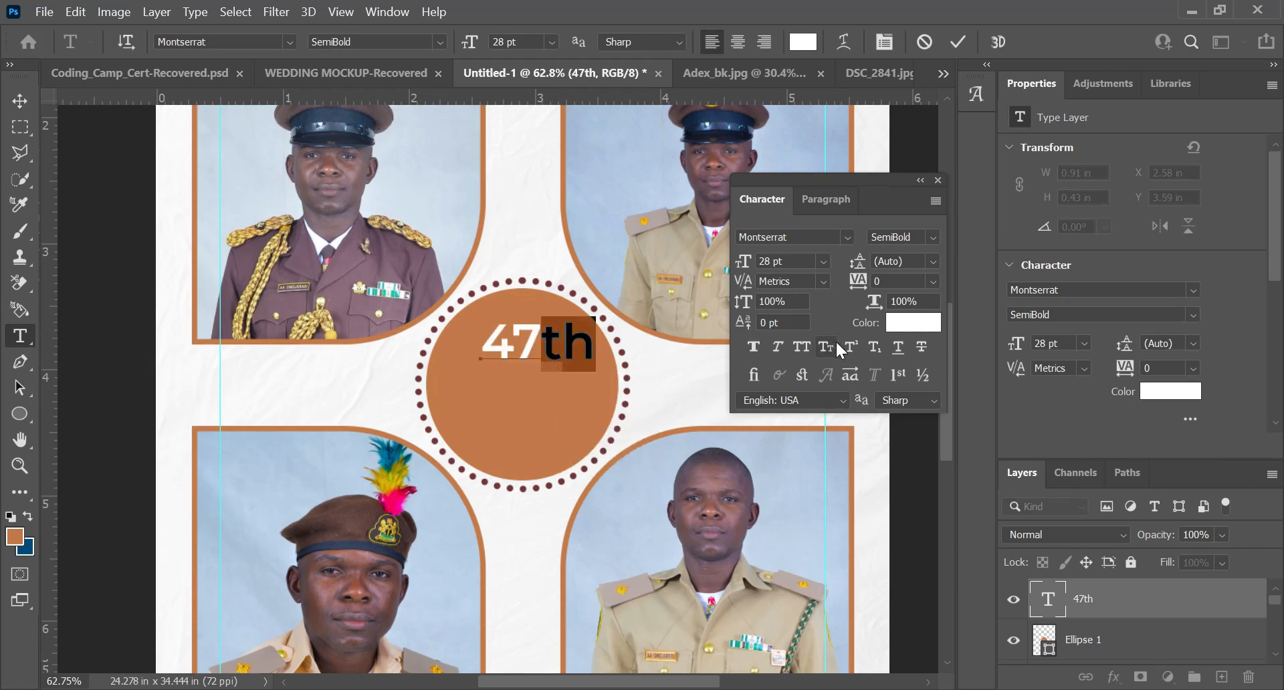
pyautogui.click(805, 347)
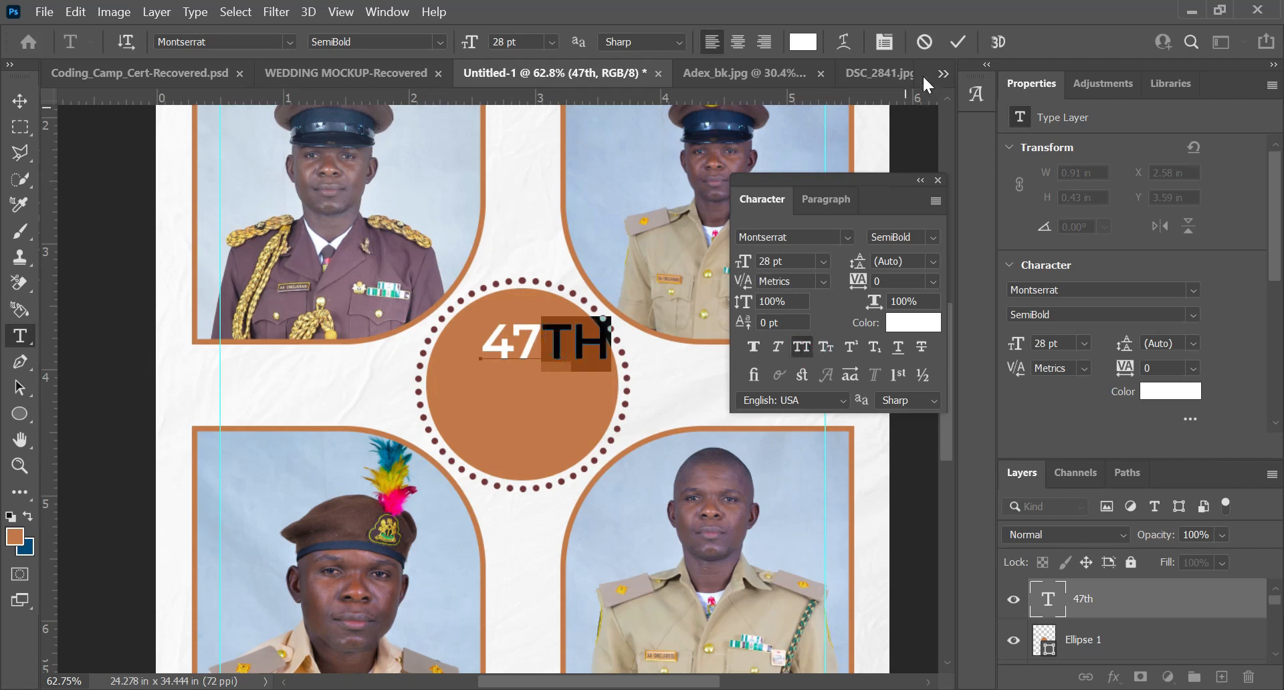
pyautogui.click(956, 41)
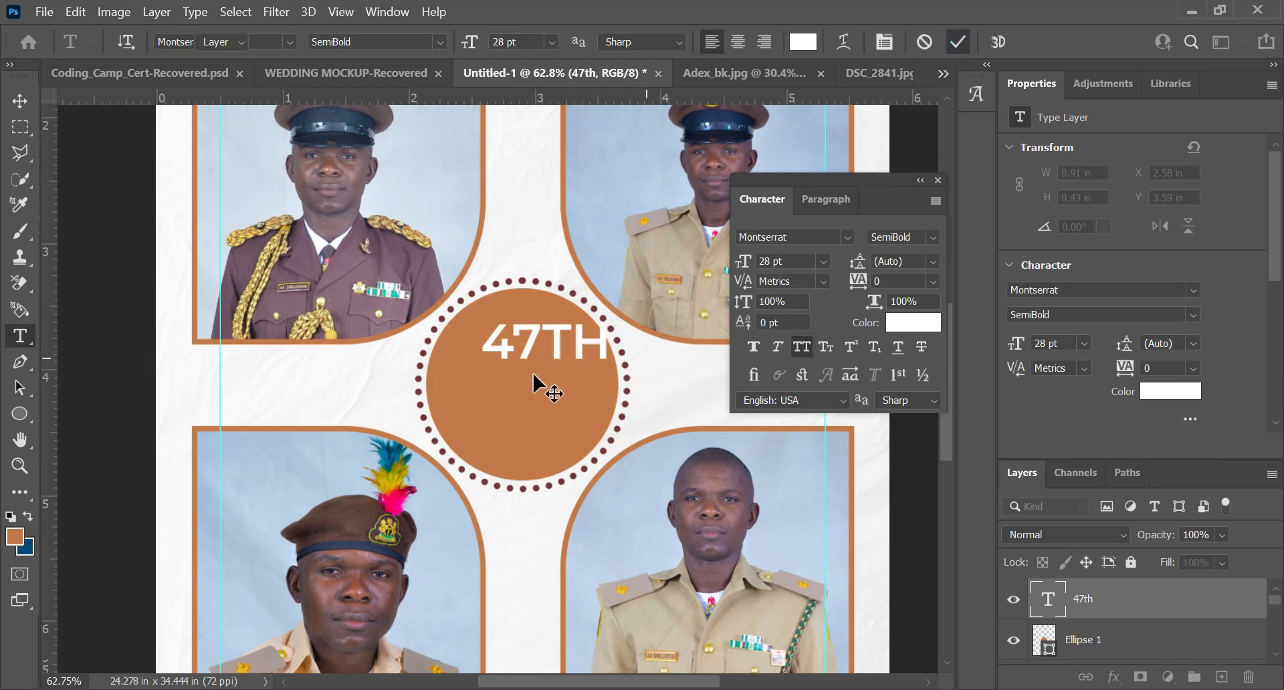
# Duplicate the "47TH" text directly below itself at X 2.58 in, Y 4.08 in, and replace the copy's wording with "sbc".
pyautogui.press('v')
pyautogui.moveTo(525, 363); pyautogui.dragTo(510, 433)
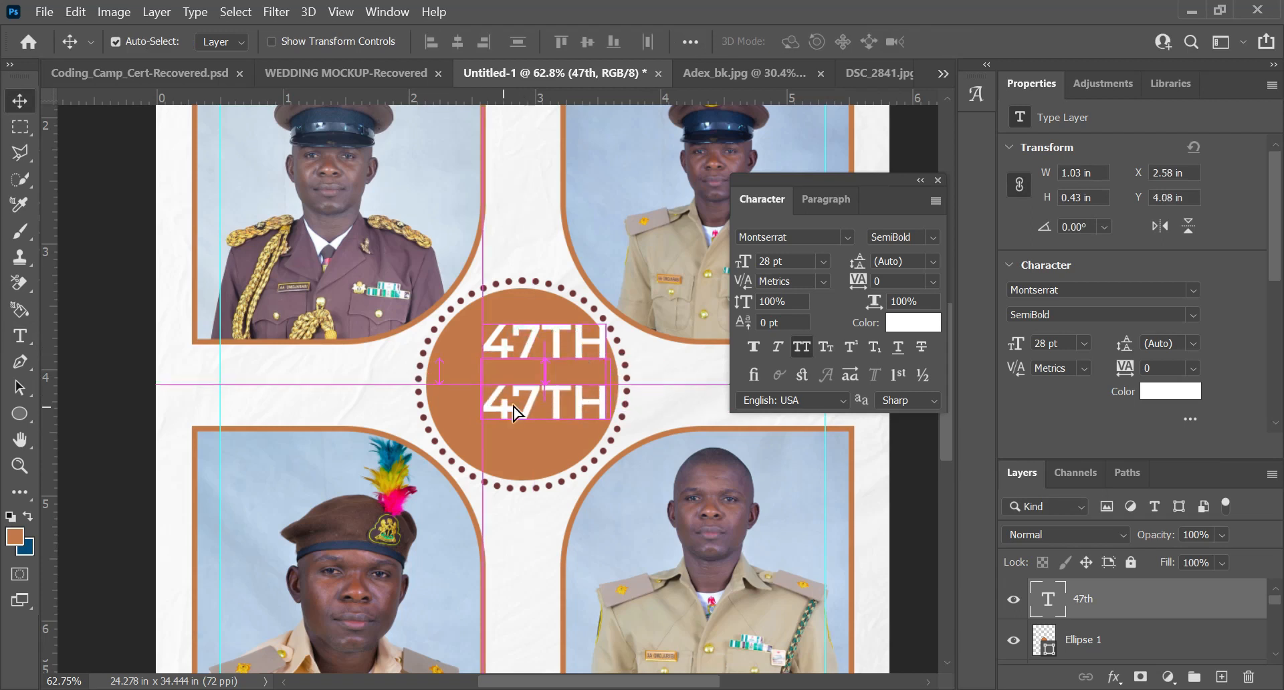
pyautogui.press('t')
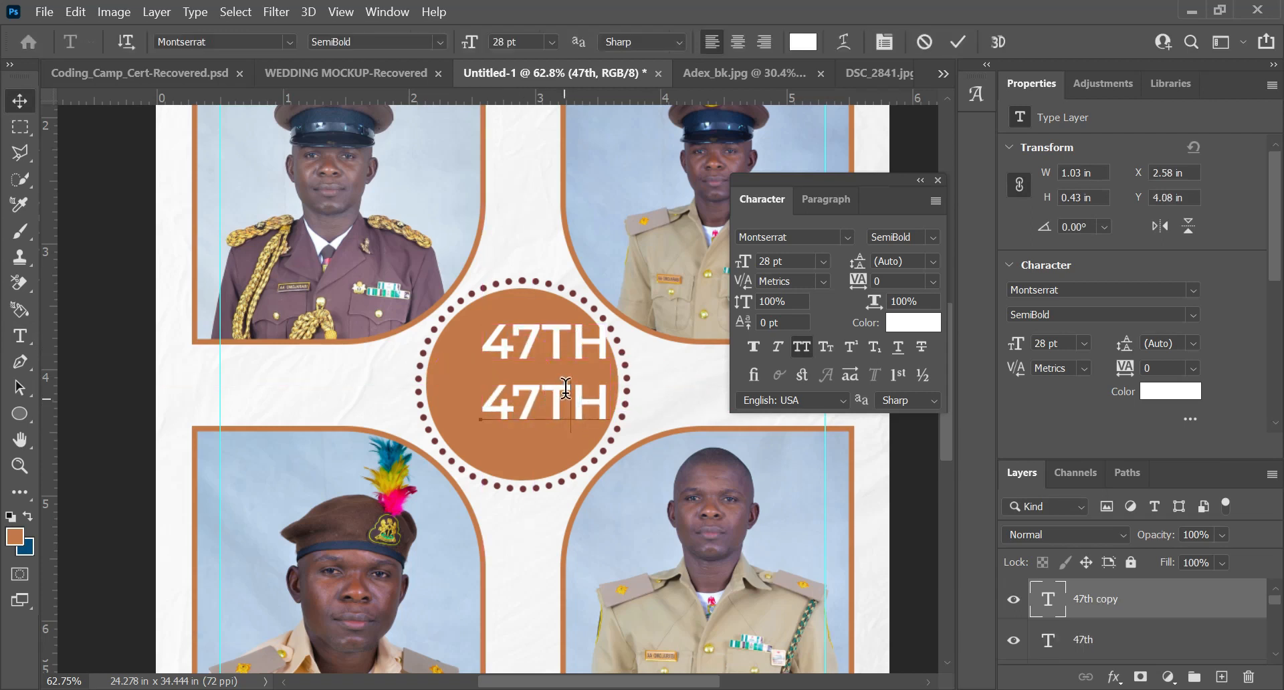
pyautogui.doubleClick(566, 388)
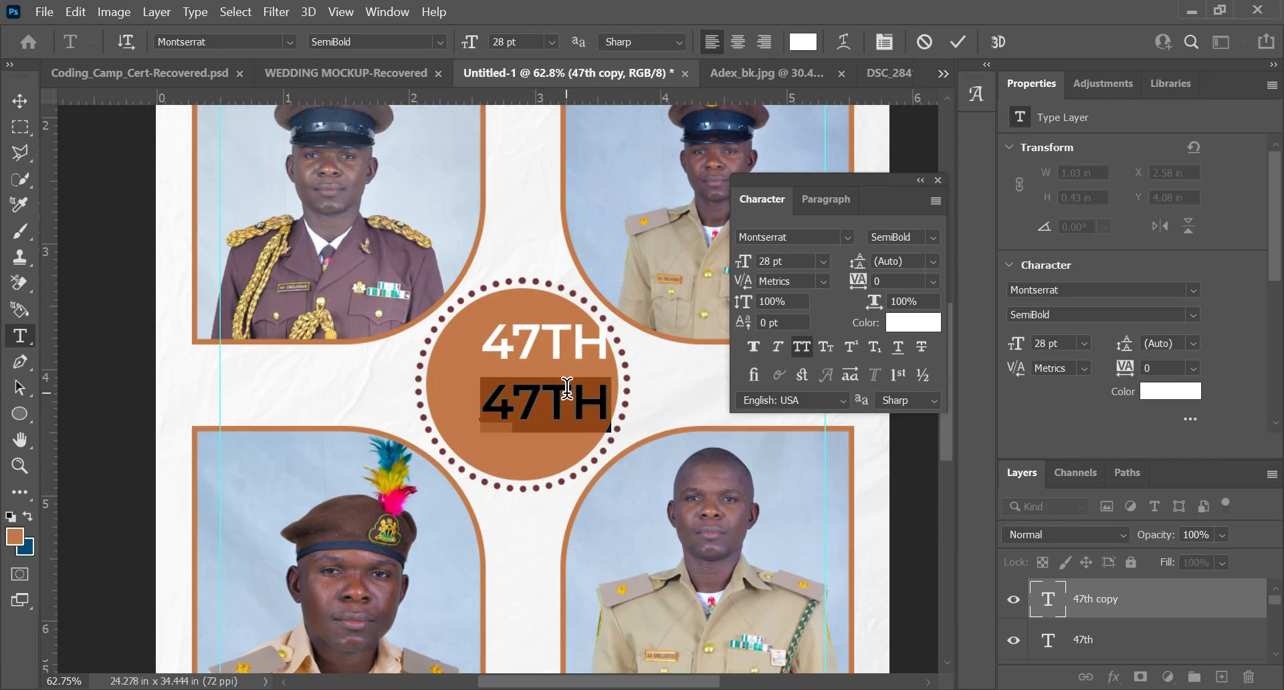
pyautogui.write('sb')
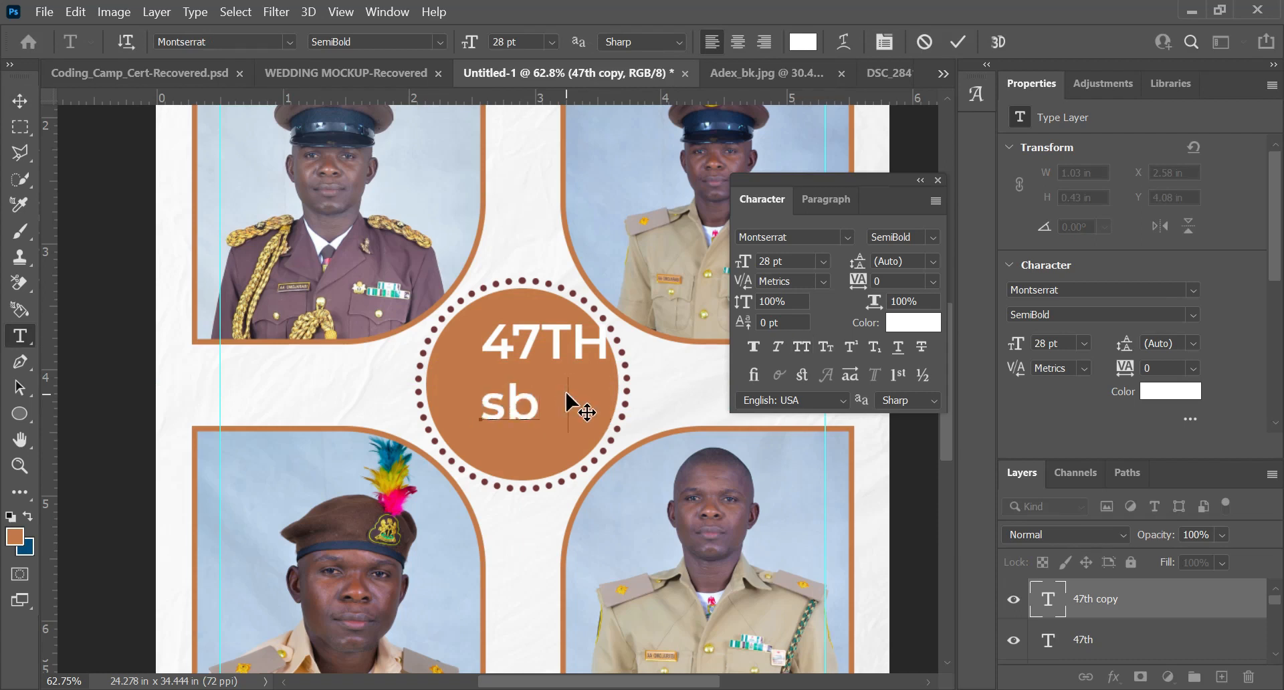
pyautogui.write('c')
# Format the "sbc" text in All Caps with Optical kerning at 38 pt.
pyautogui.hotkey('ctrl', 'a')
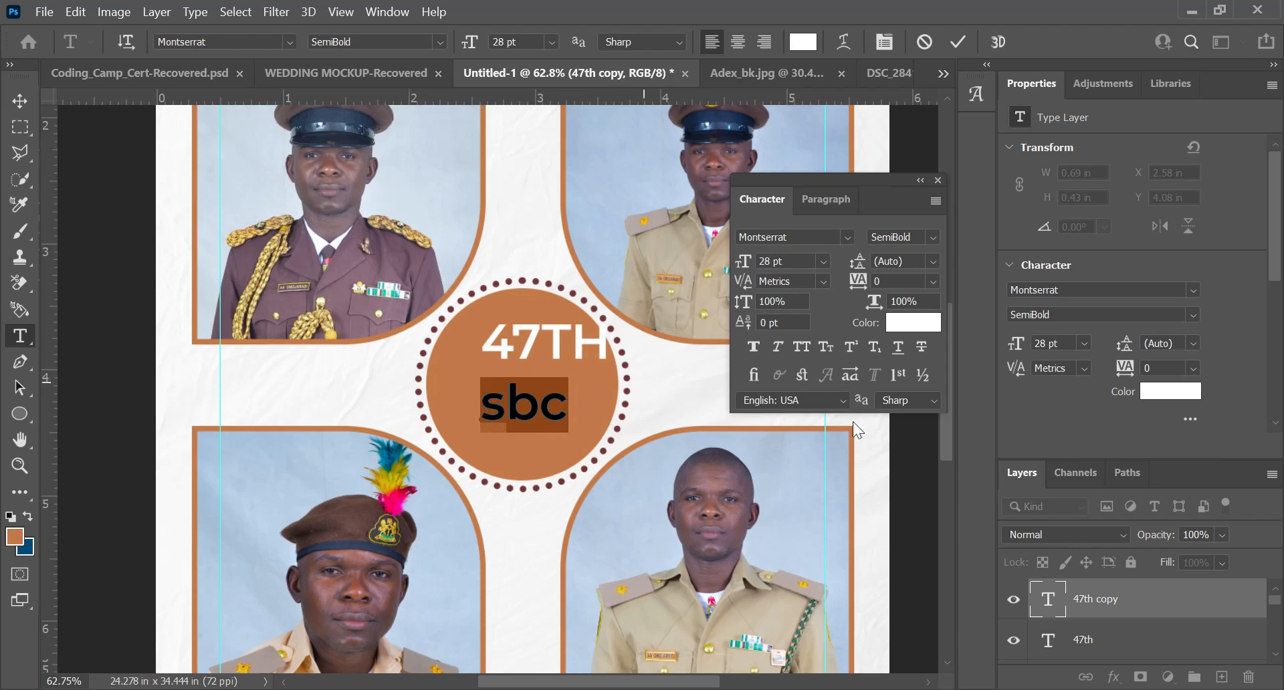
pyautogui.click(805, 345)
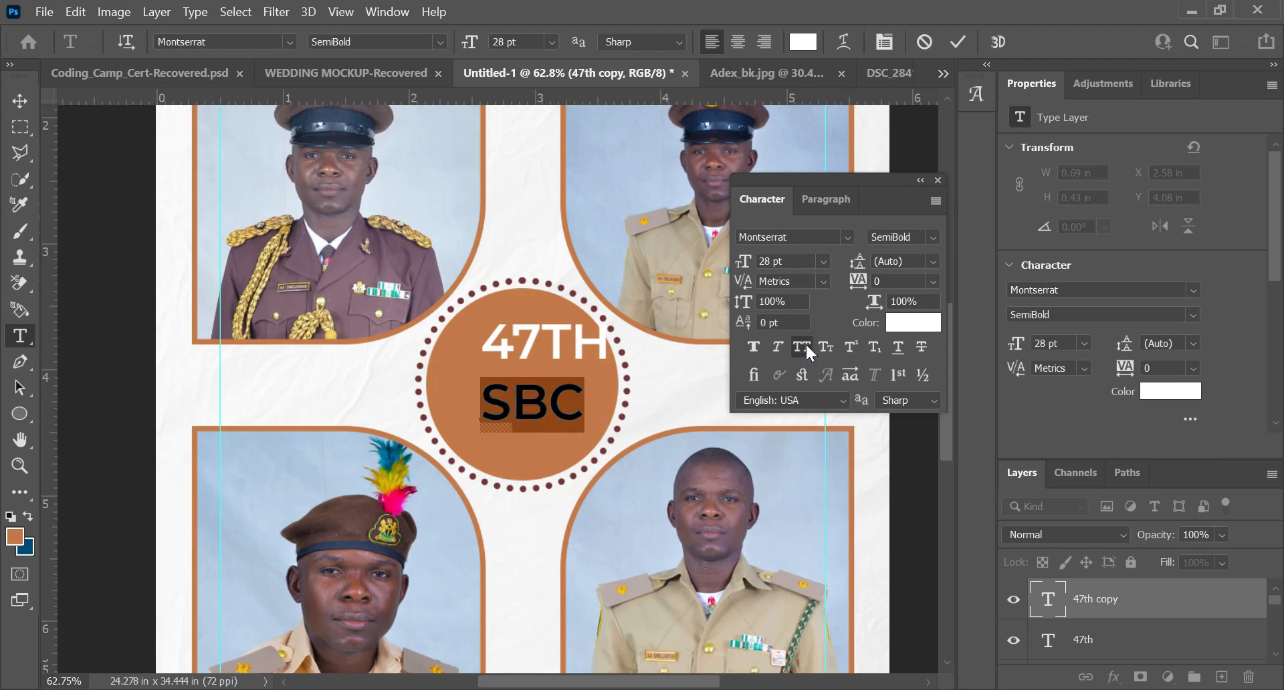
pyautogui.click(817, 282)
pyautogui.click(820, 310)
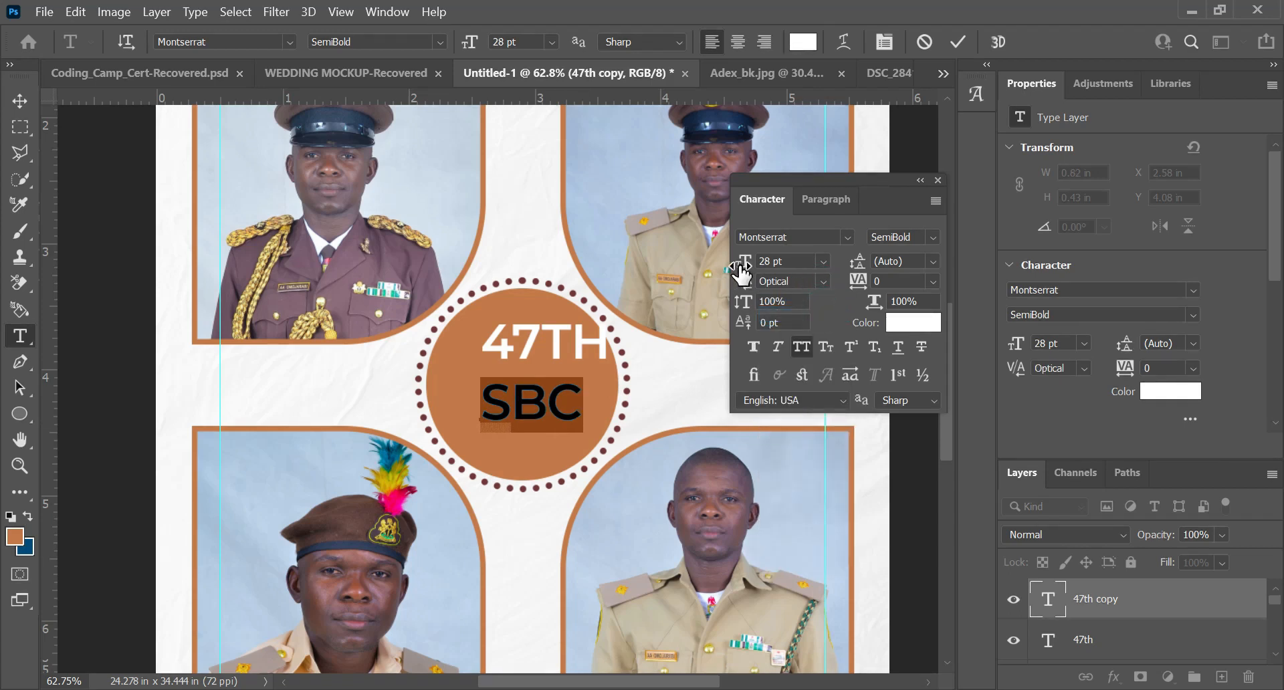
pyautogui.moveTo(741, 264); pyautogui.dragTo(752, 266)
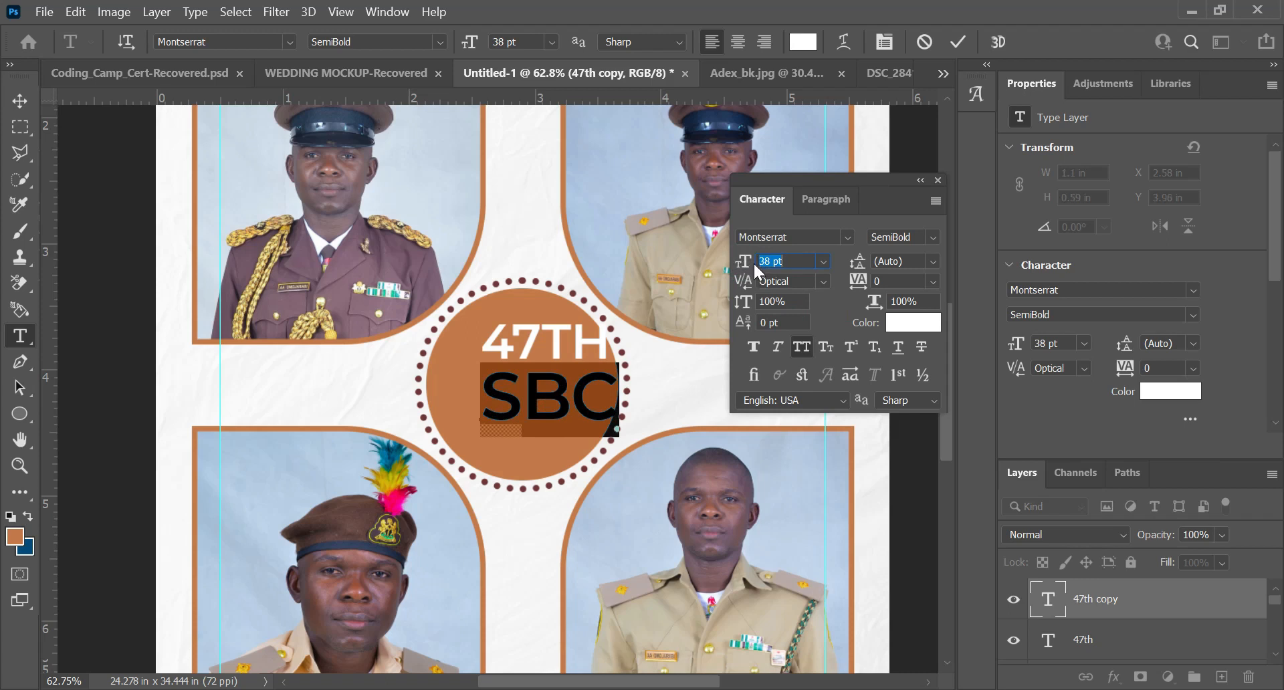
pyautogui.click(954, 40)
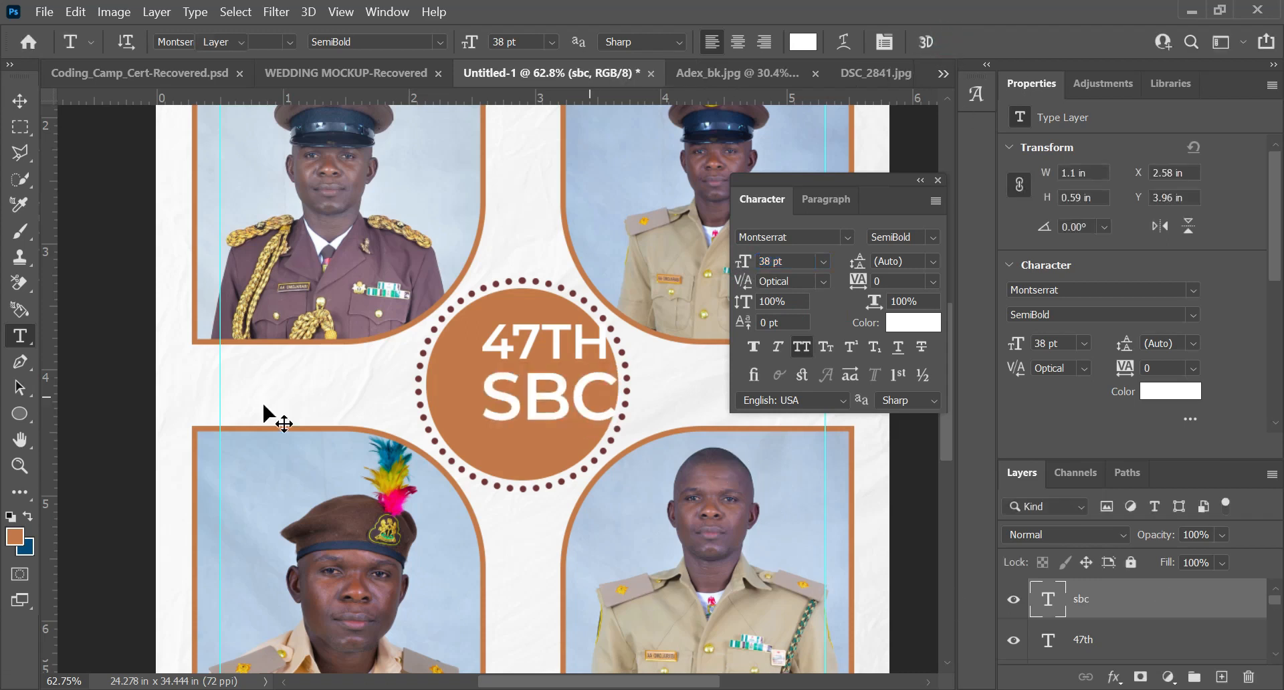
# Centre the "SBC" and "47TH" texts horizontally on the Ellipse 1 circle, using its outline as a temporary selection.
pyautogui.press('v')
pyautogui.click(518, 464)
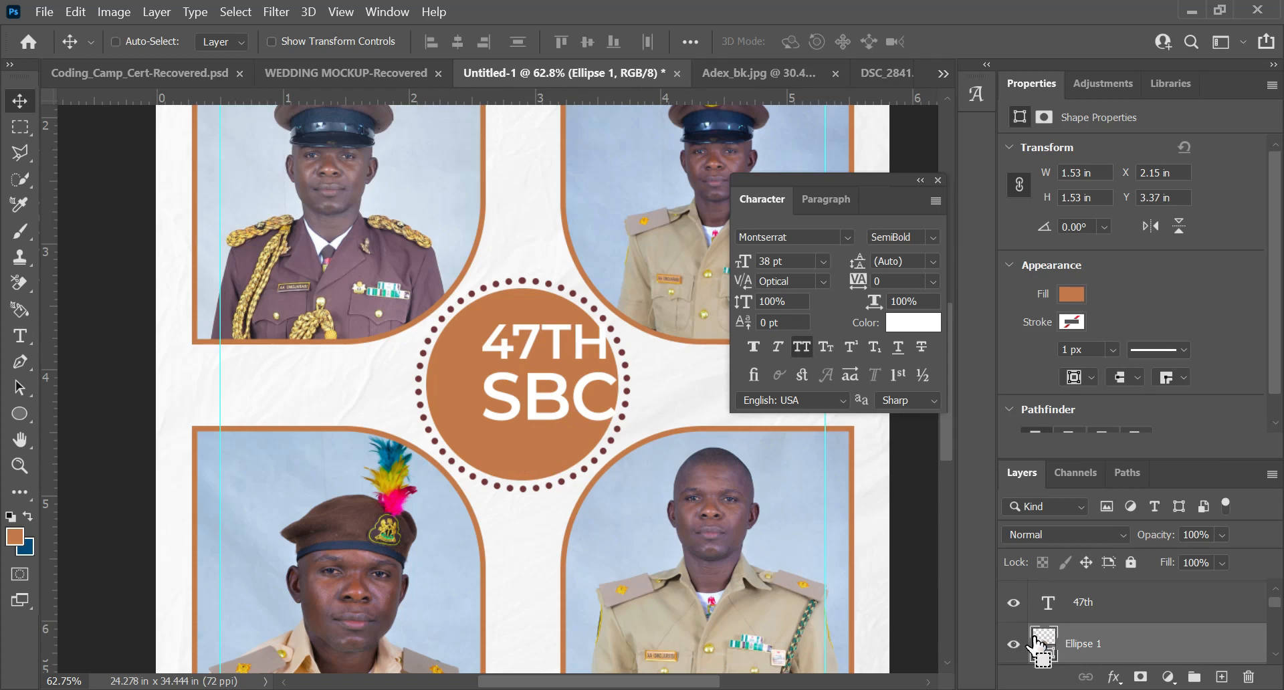
pyautogui.keyDown('ctrl'); pyautogui.click(1044, 642); pyautogui.keyUp('ctrl')
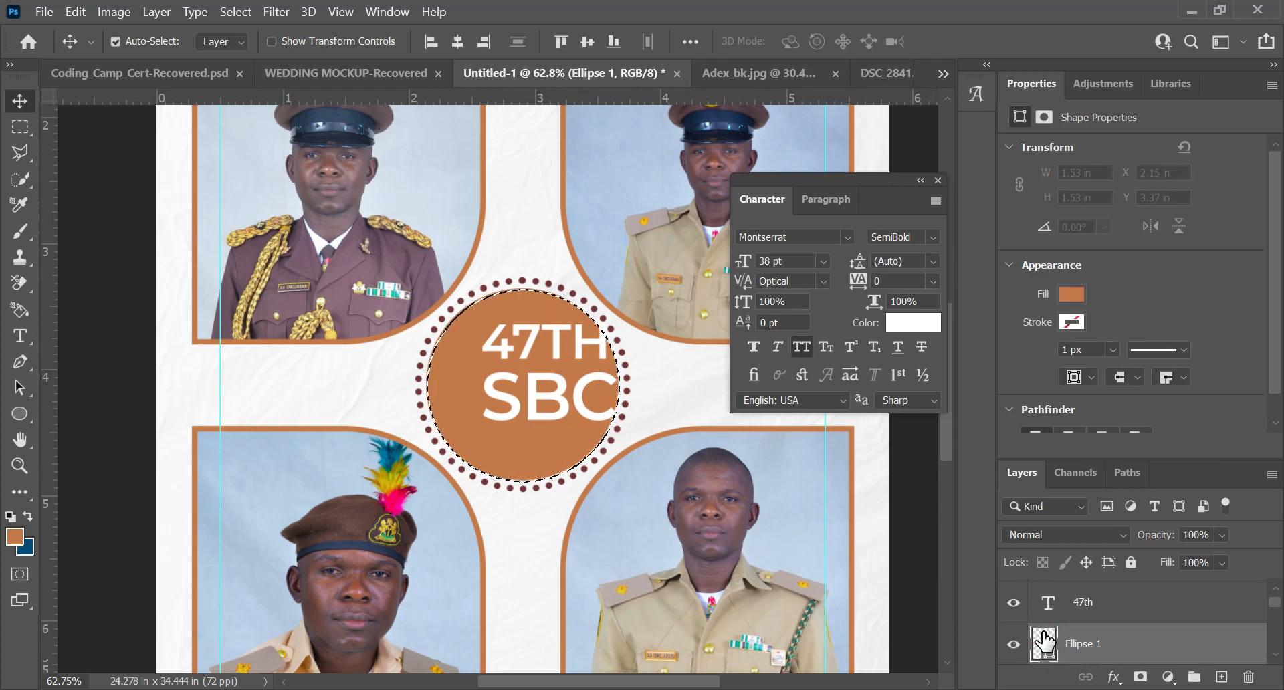
pyautogui.scroll(1, 1120, 600)
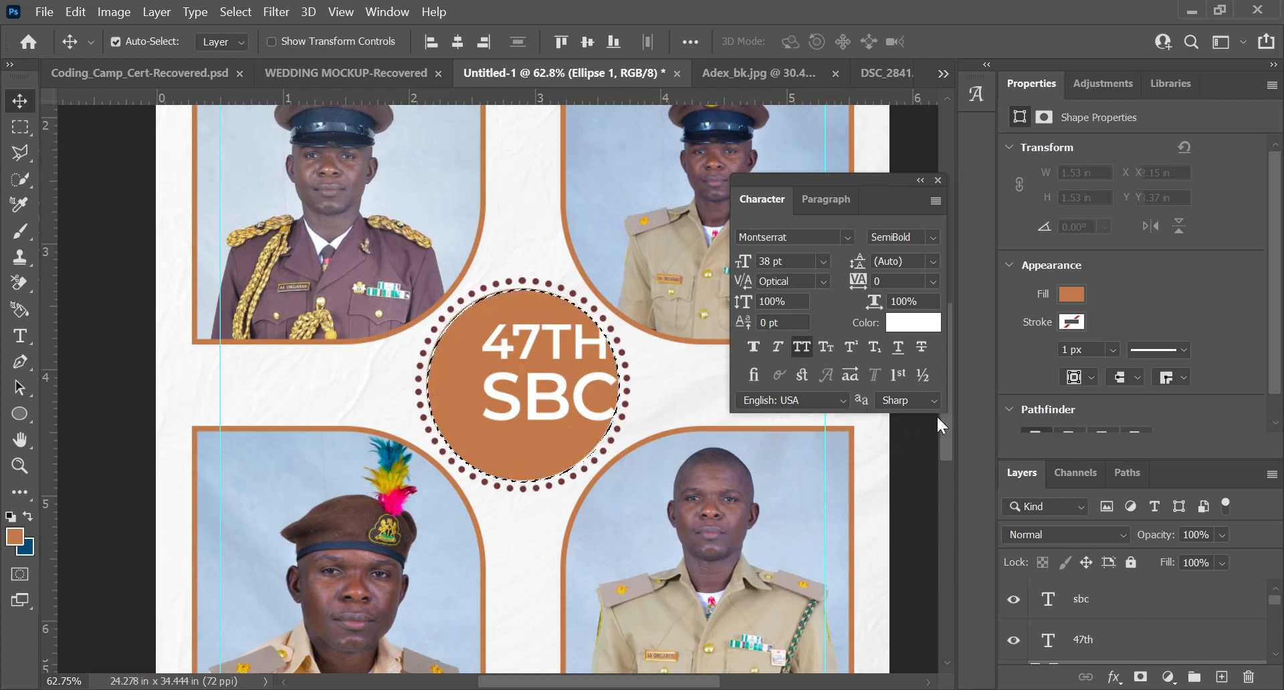
pyautogui.click(1077, 599)
pyautogui.click(456, 47)
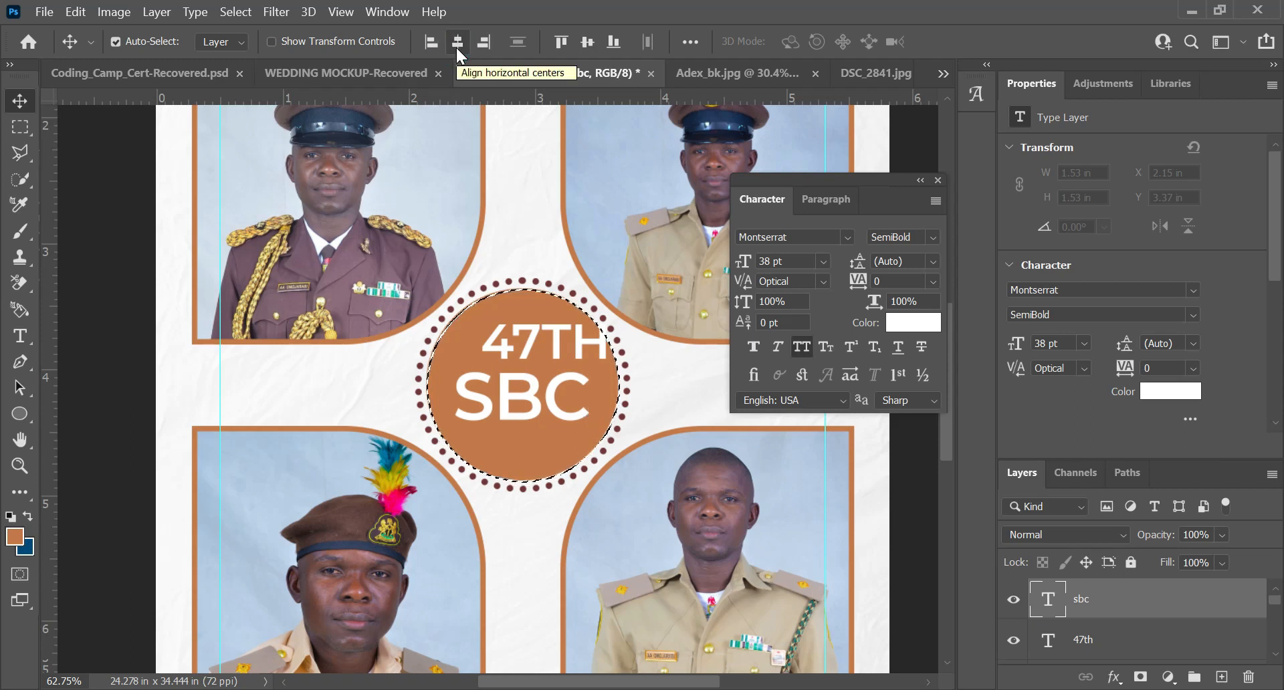
pyautogui.click(1102, 636)
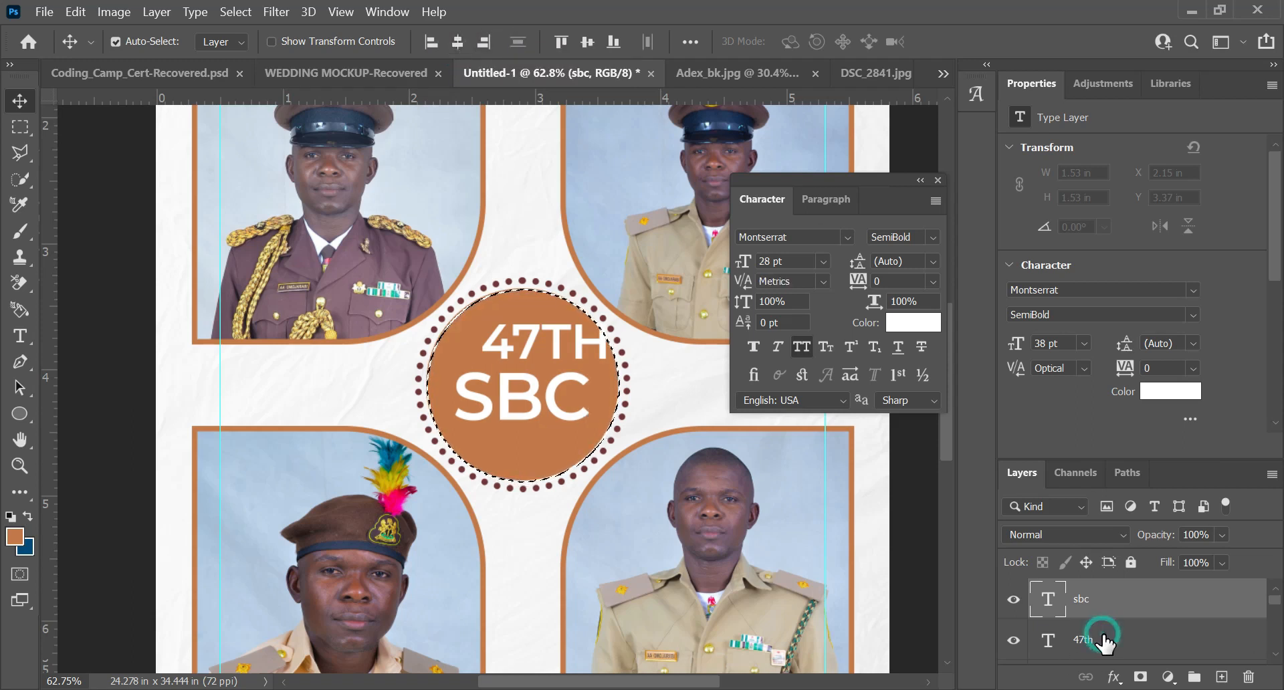
pyautogui.click(459, 43)
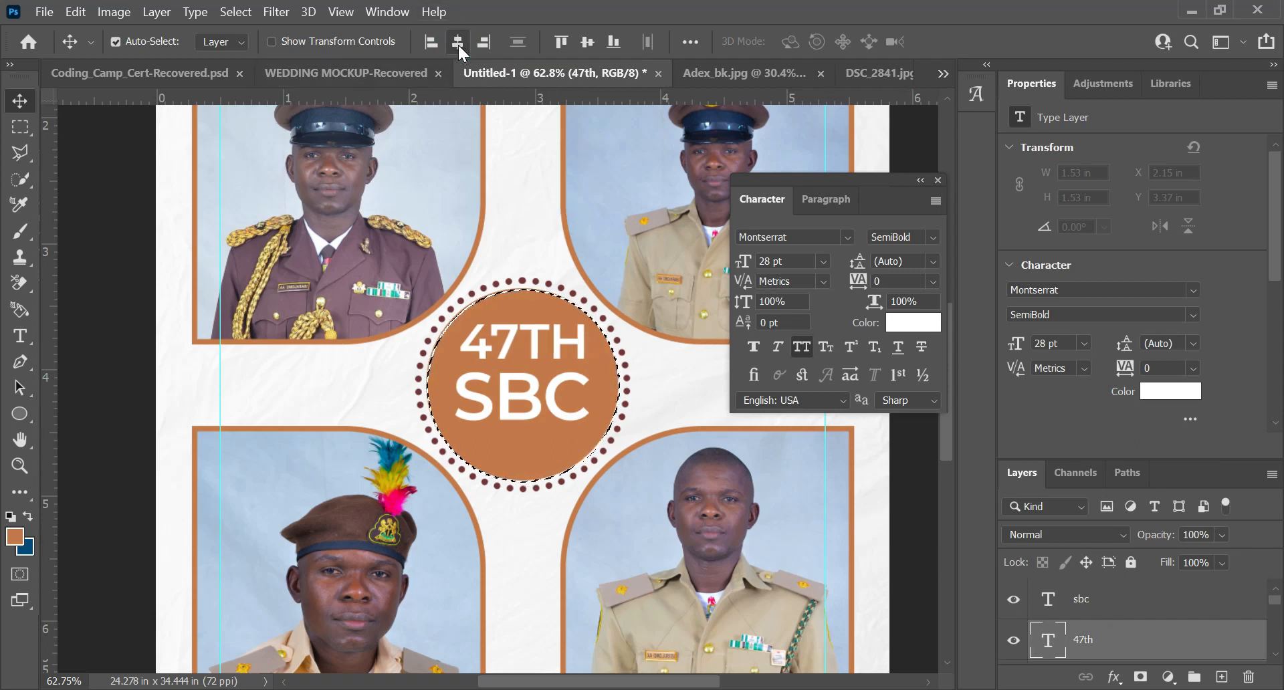
pyautogui.press('ctrl')
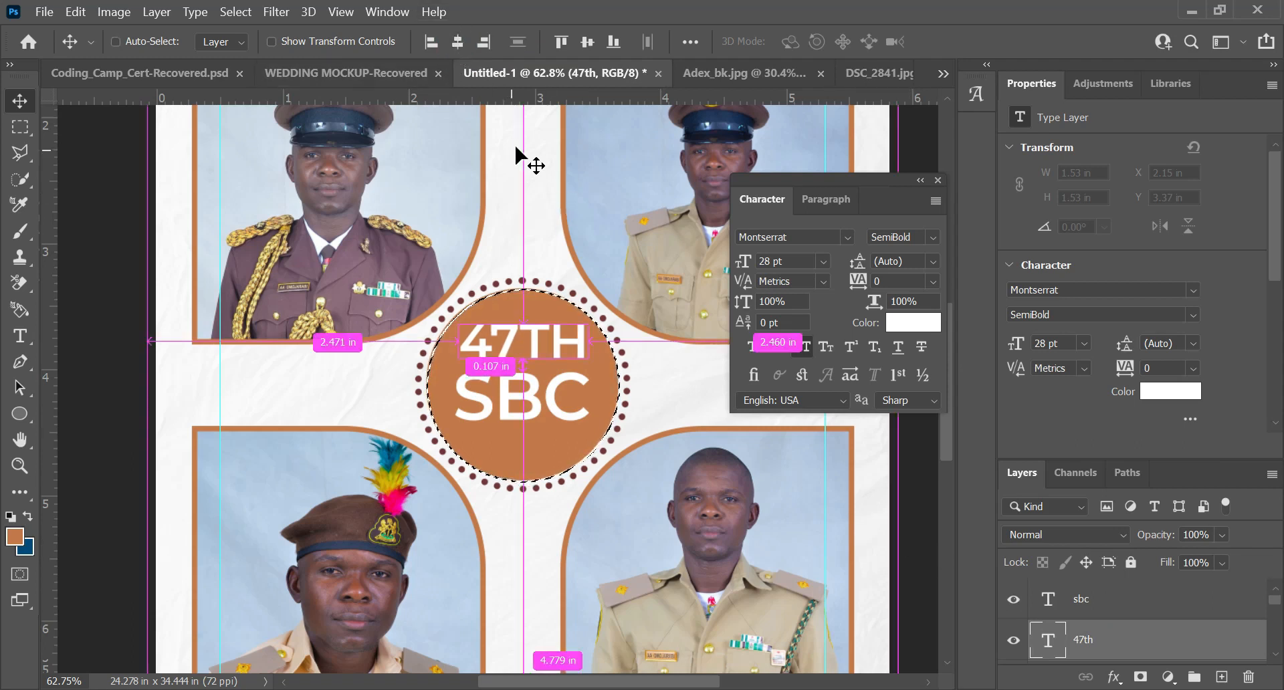
# Move the "SBC" text straight down within the circle to Y 4.09 in.
pyautogui.keyDown('ctrl'); pyautogui.click(516, 400); pyautogui.keyUp('ctrl')
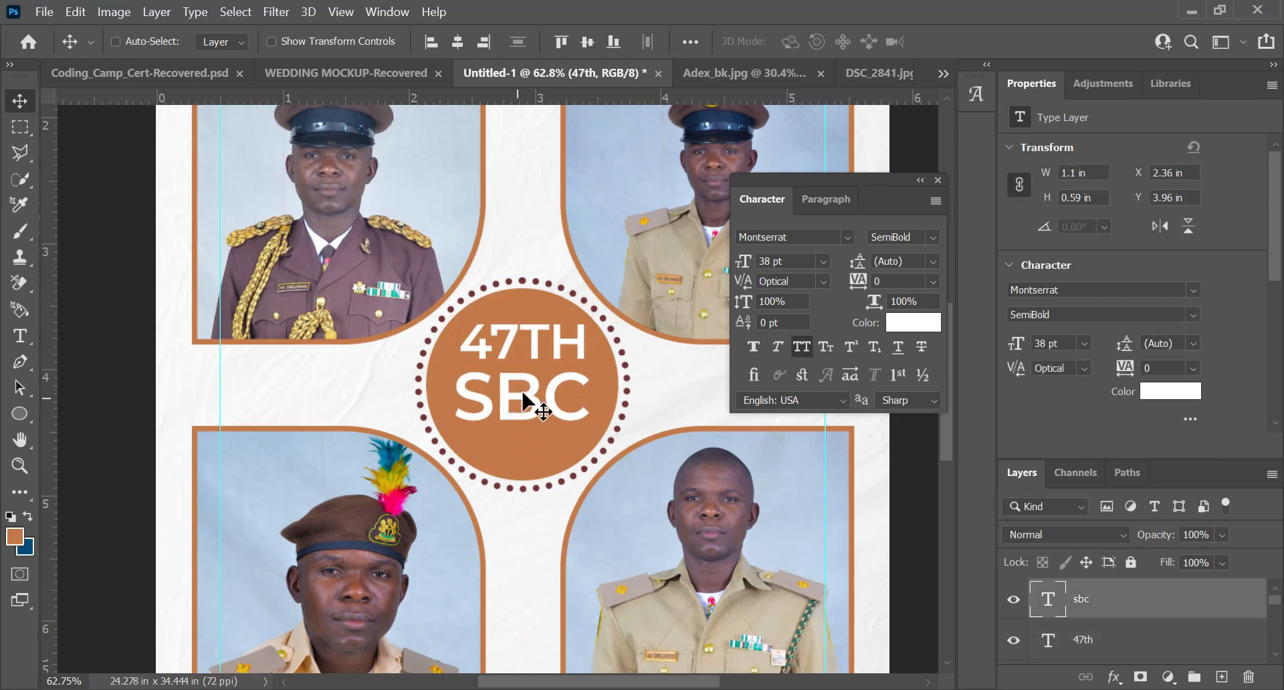
pyautogui.doubleClick(534, 404)
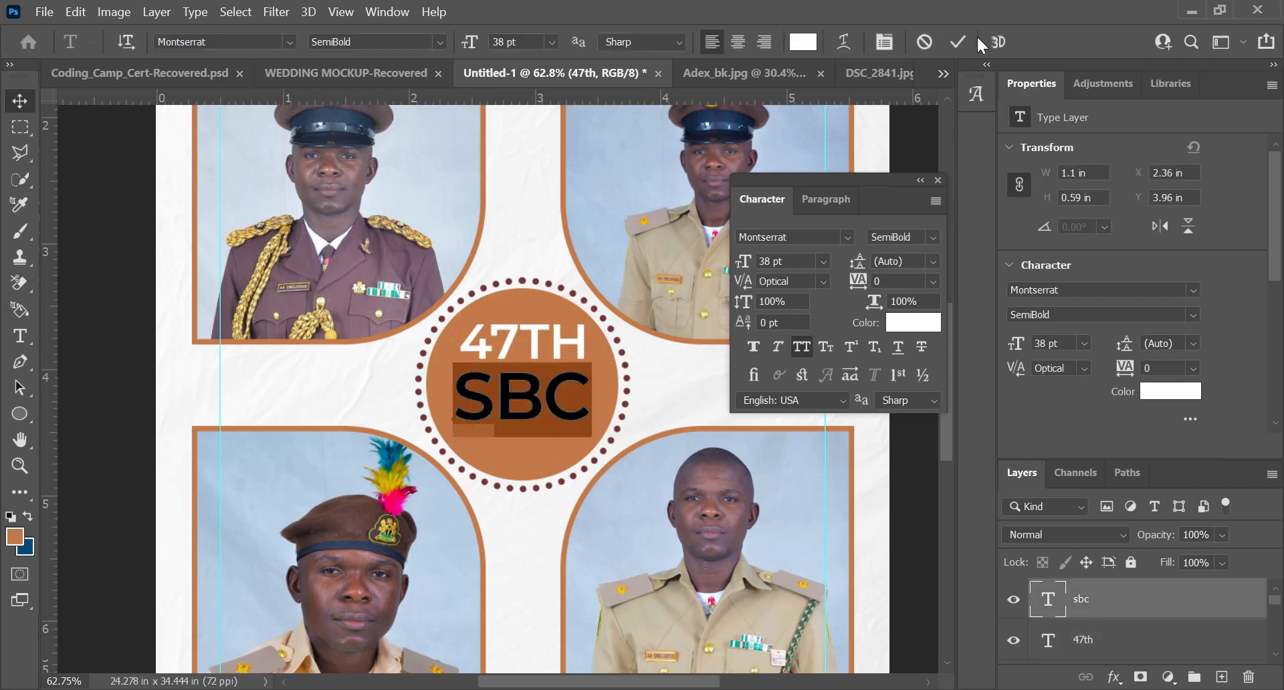
pyautogui.click(957, 40)
pyautogui.hotkey('shift', 'Down')
pyautogui.hotkey('shift', 'Down')
pyautogui.hotkey('shift', 'Down')
pyautogui.hotkey('shift', 'Down')
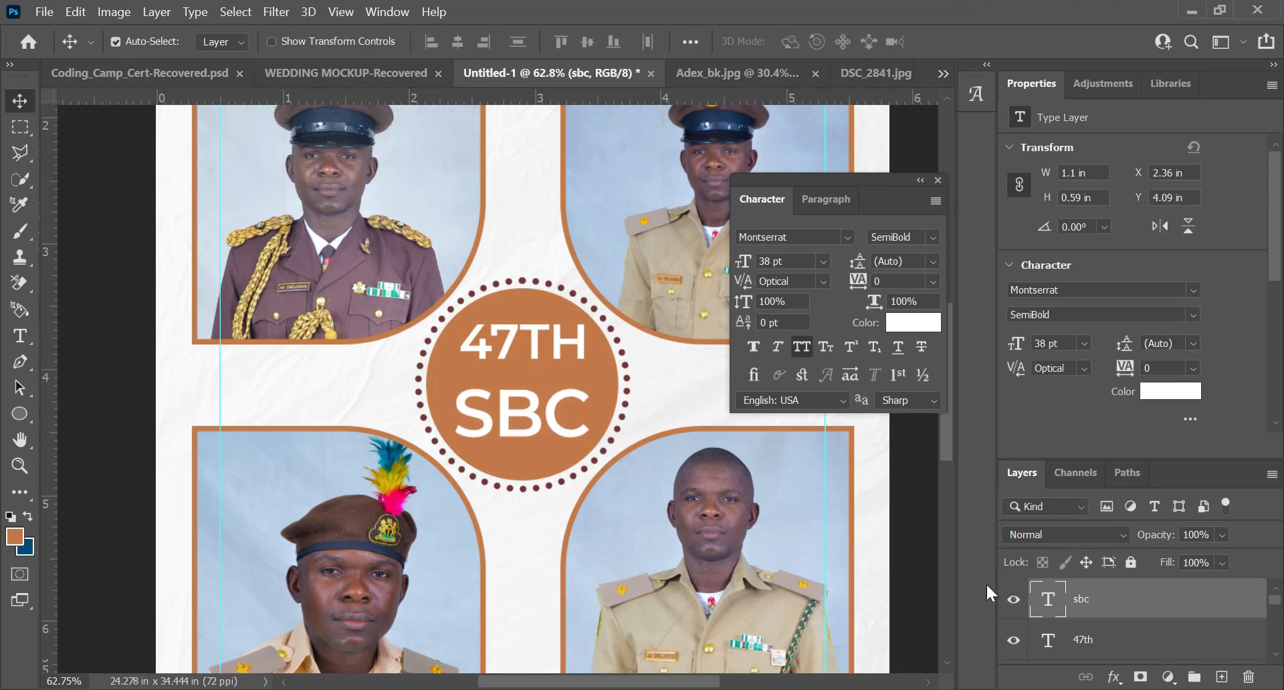
# Set the "SBC" text to 40 pt with the Bold style of Montserrat.
pyautogui.doubleClick(1053, 605)
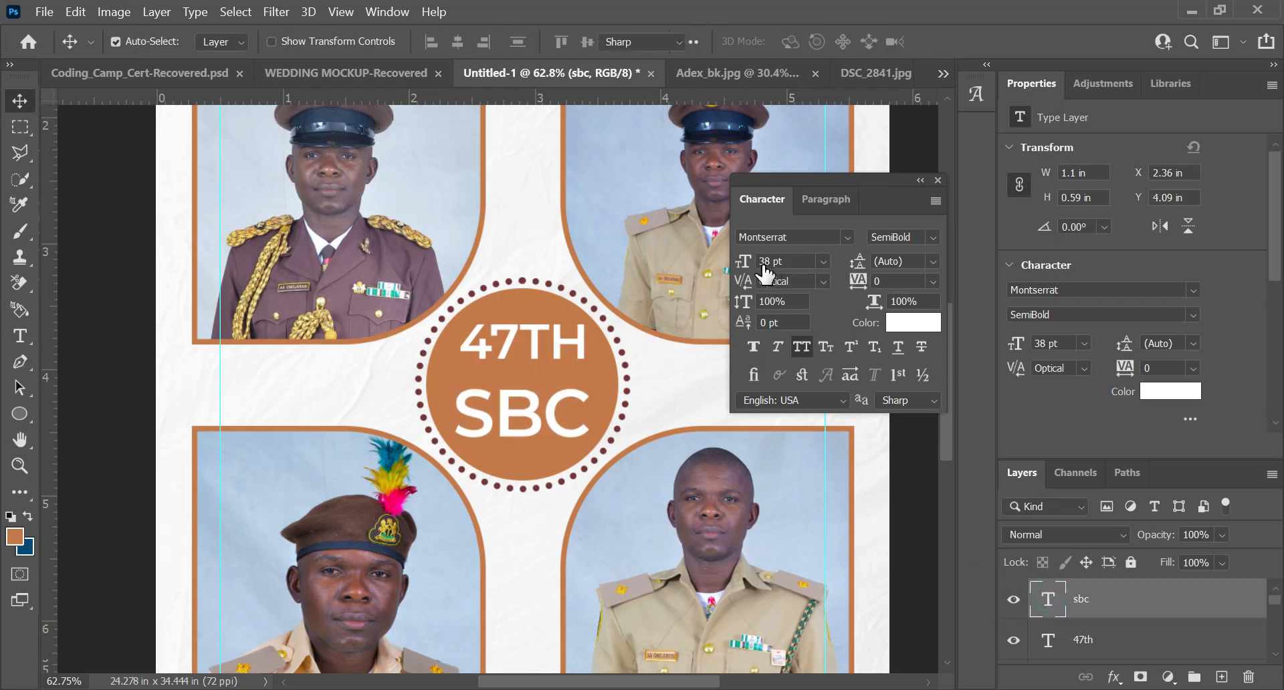
pyautogui.moveTo(749, 271); pyautogui.dragTo(750, 273)
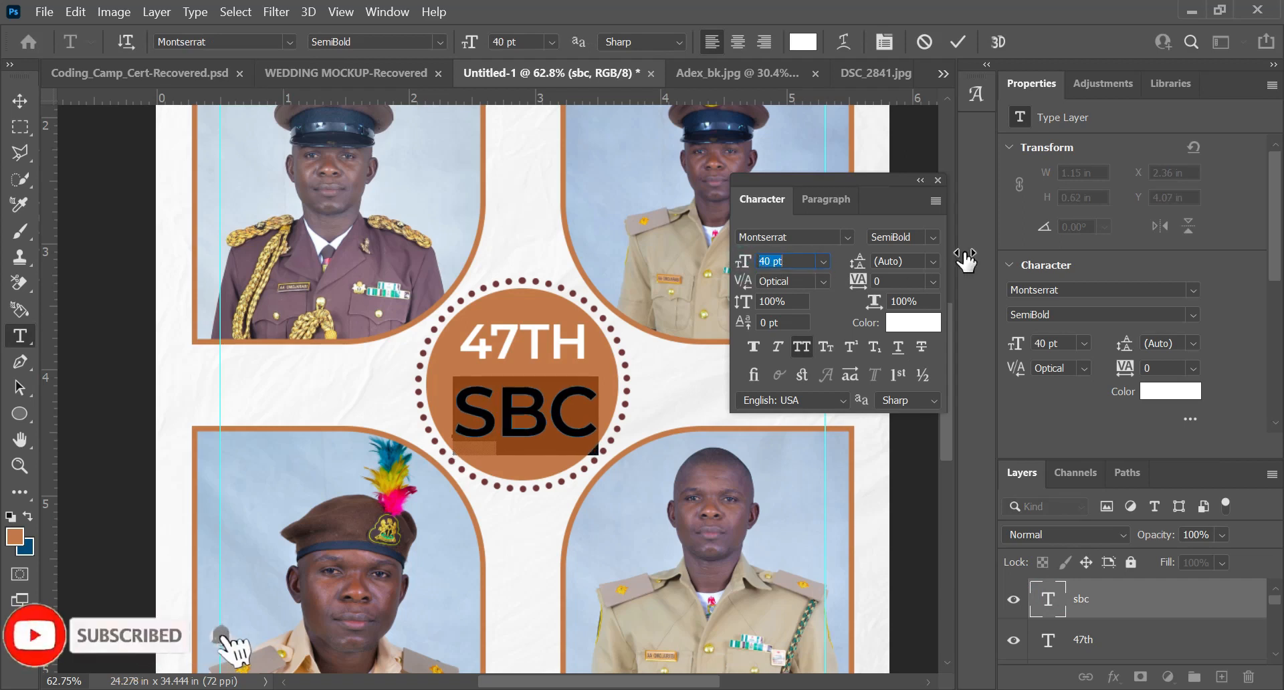
pyautogui.click(933, 235)
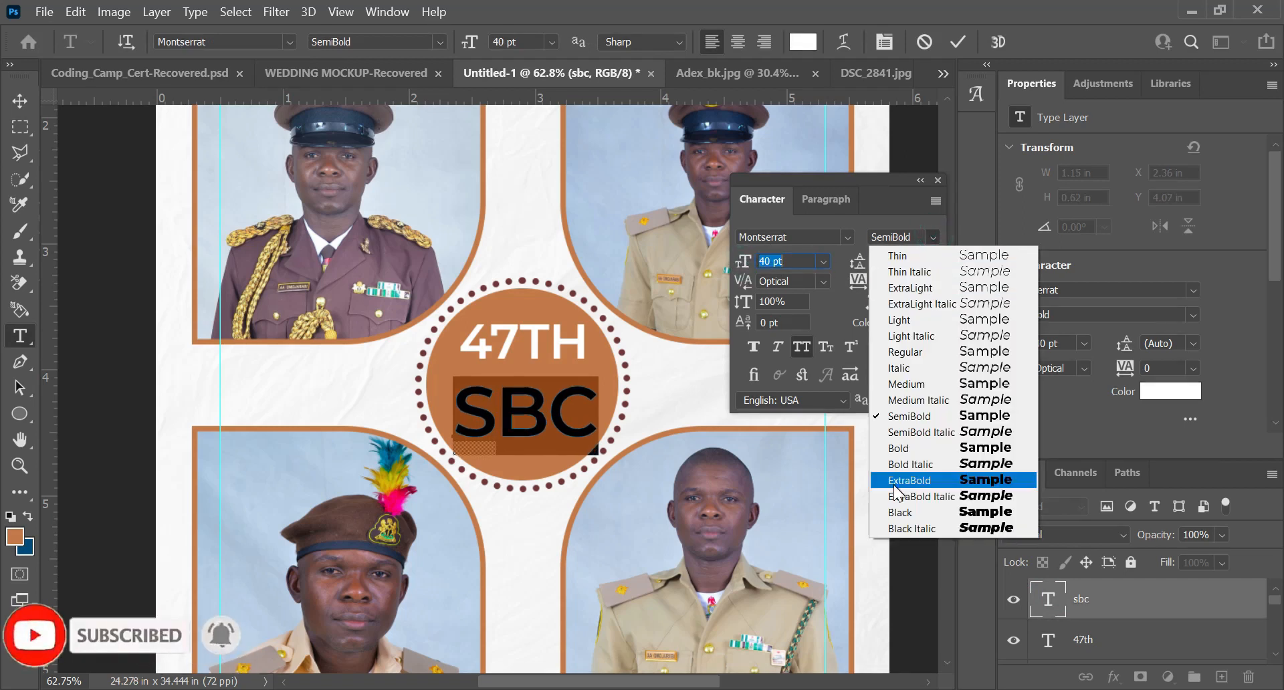
pyautogui.click(904, 448)
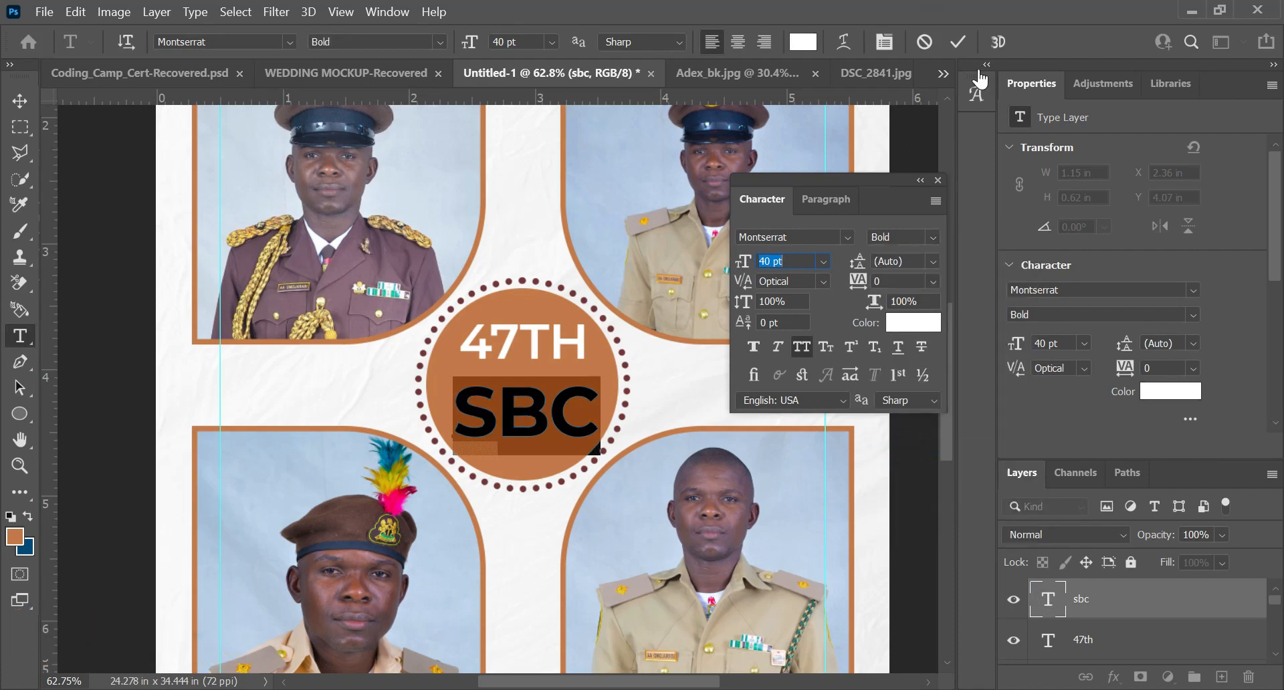
pyautogui.click(961, 41)
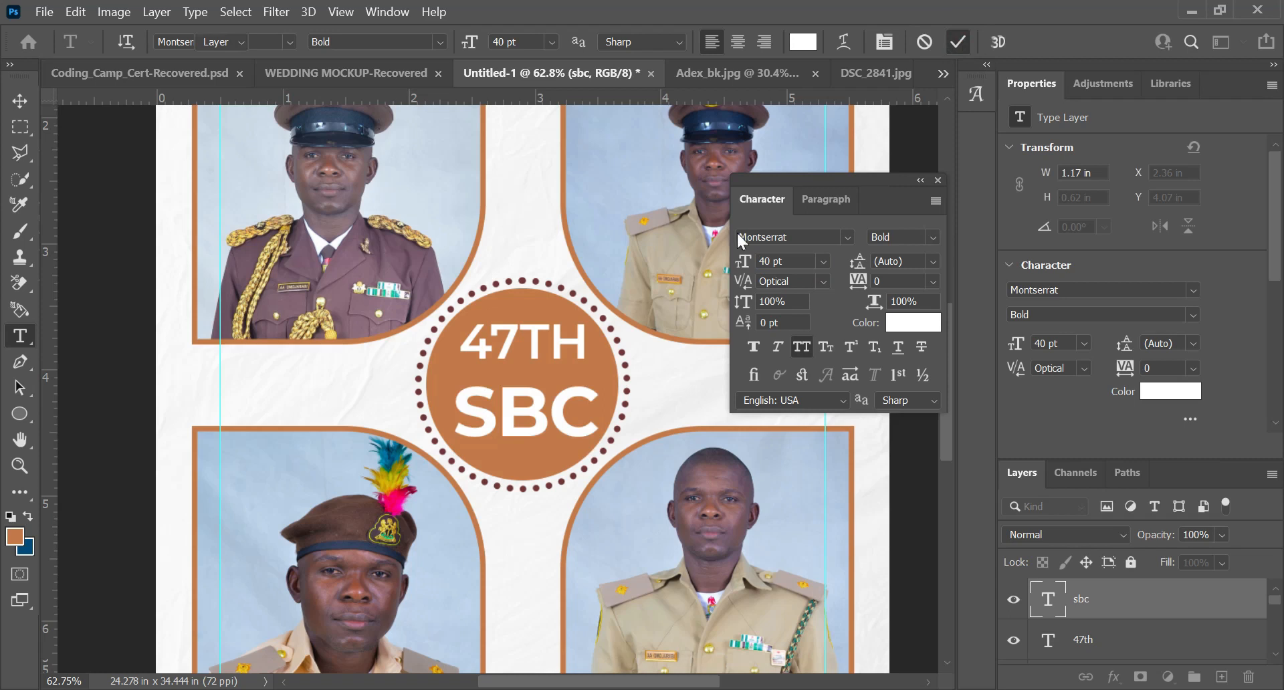
# Move the "47TH" text straight down towards "SBC", to Y 3.73 in.
pyautogui.press('v')
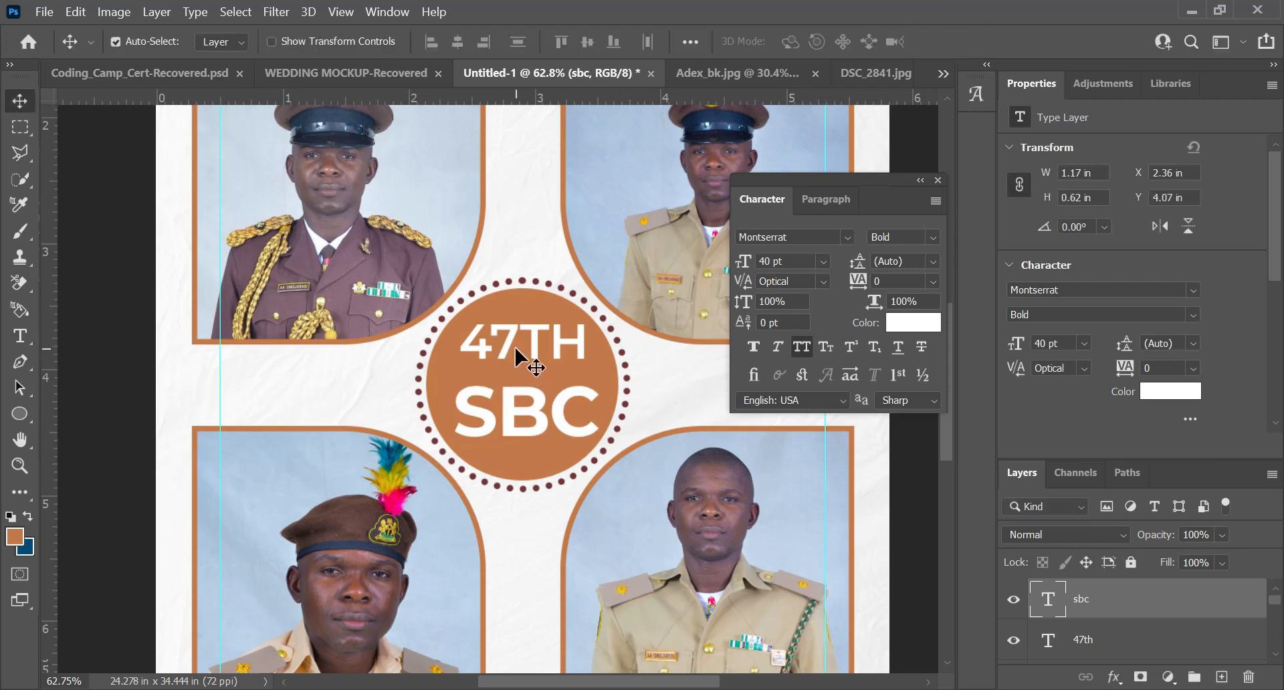
pyautogui.click(511, 347)
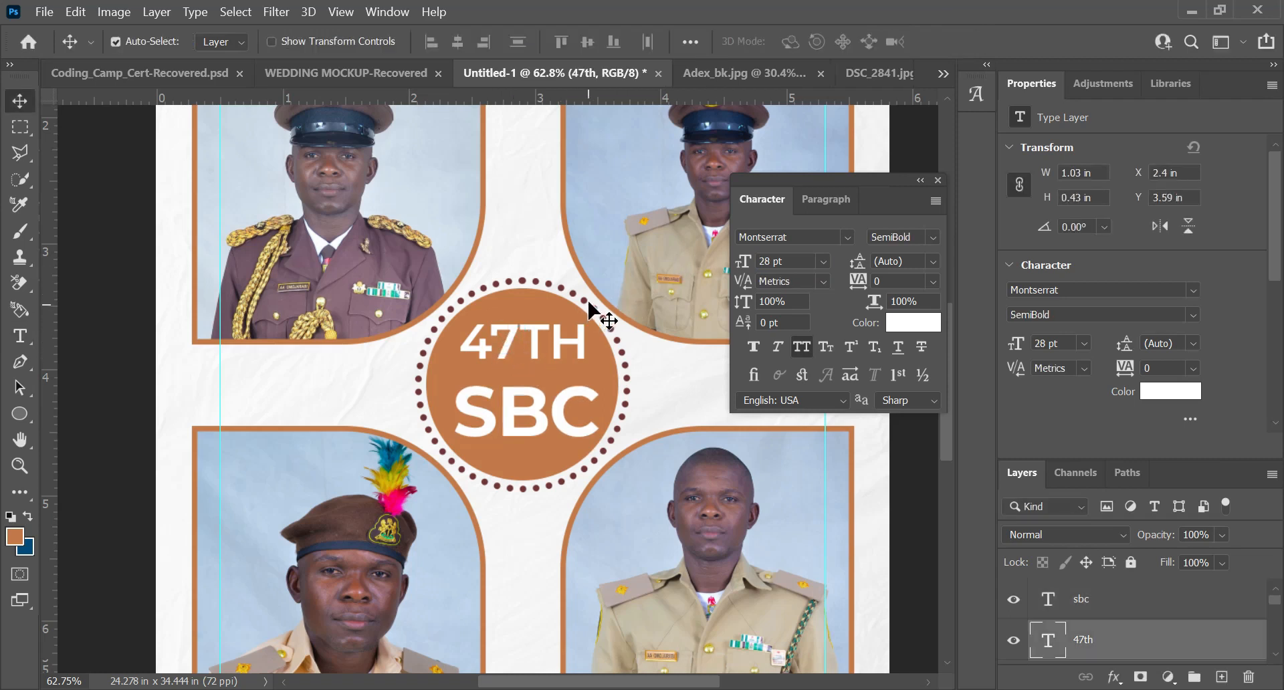
pyautogui.press('Down')
pyautogui.press('Down')
pyautogui.press('Down')
pyautogui.press('Down')
pyautogui.press('Down')
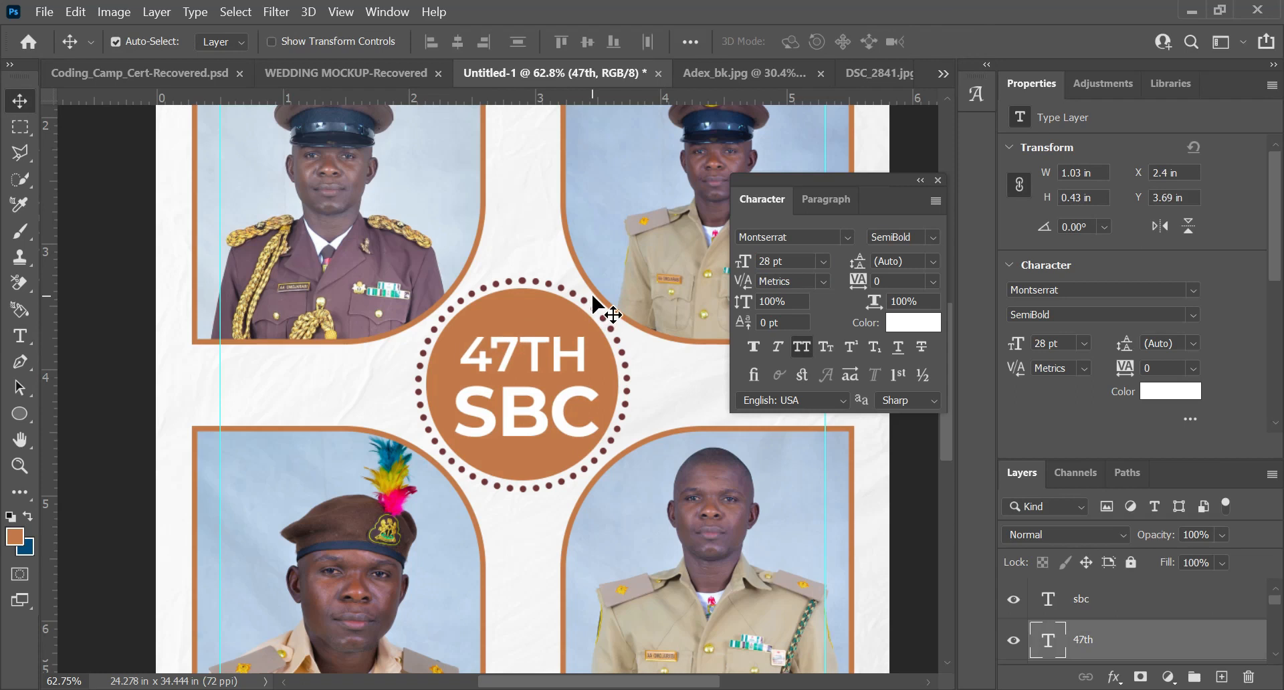
pyautogui.press('Down')
pyautogui.press('Down')
pyautogui.press('Down')
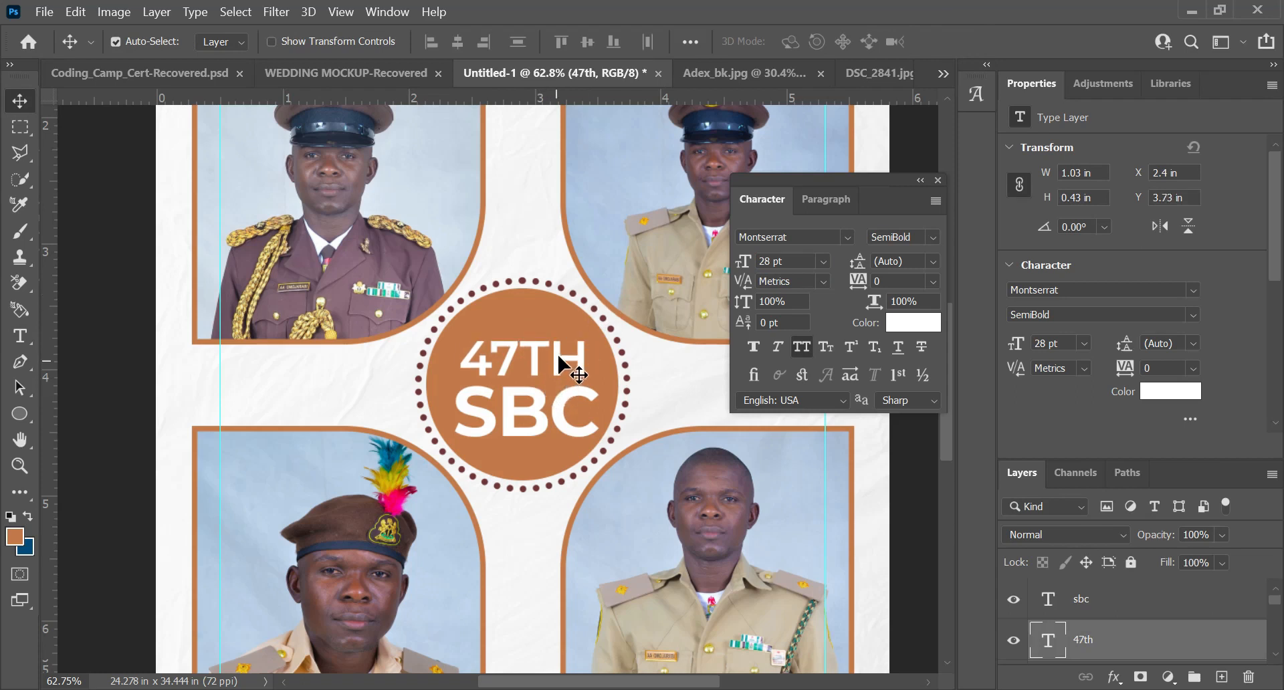
# Scale the "47TH" text slightly and proportionally in the circle to 28.24 pt.
pyautogui.hotkey('ctrl', 't')
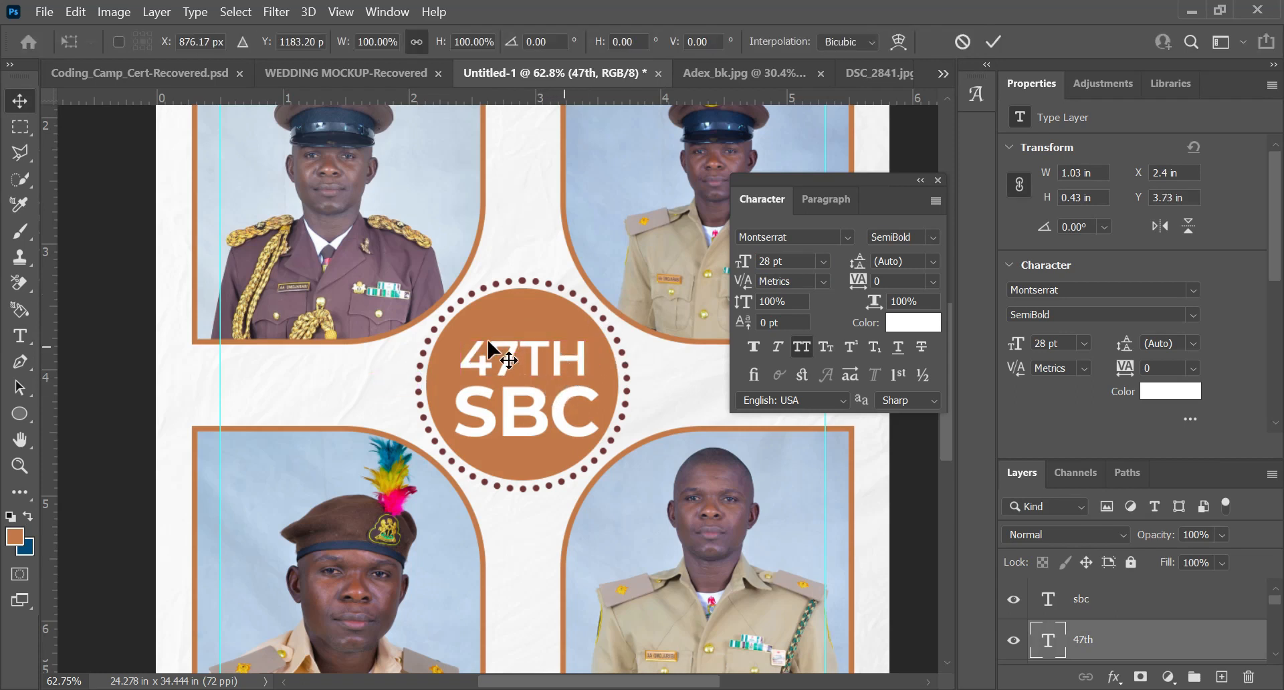
pyautogui.moveTo(450, 330); pyautogui.dragTo(457, 331)
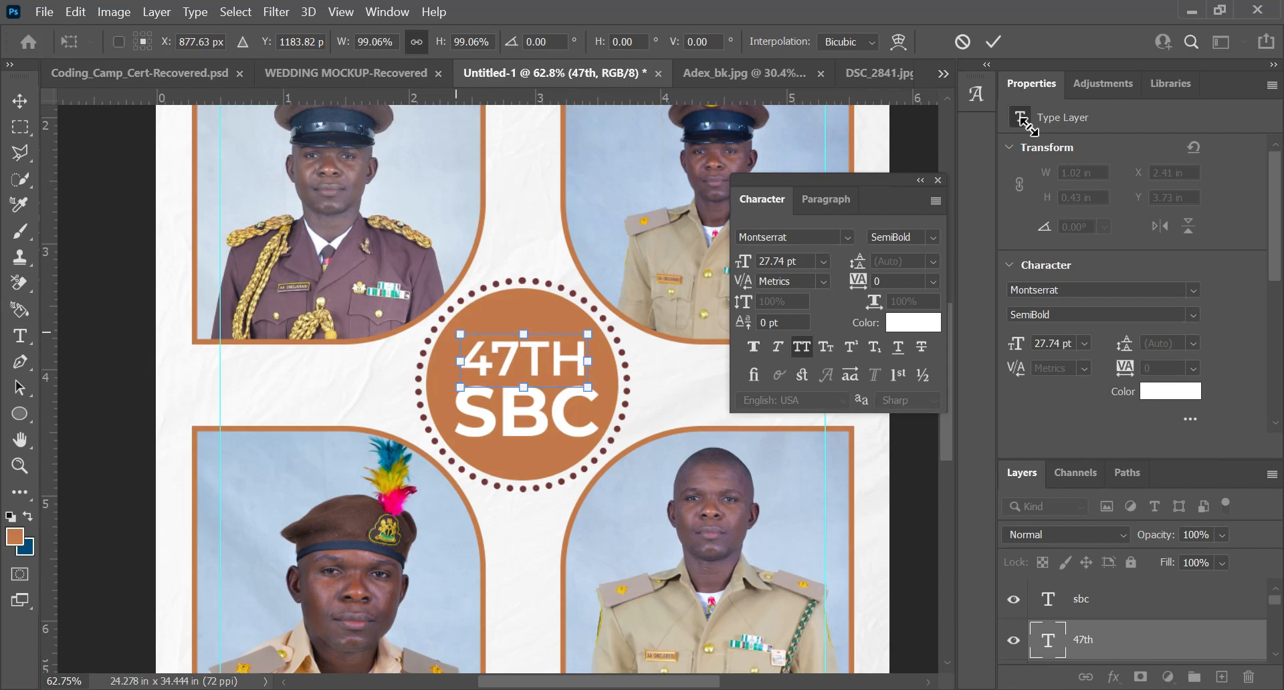
pyautogui.moveTo(583, 335); pyautogui.dragTo(587, 330)
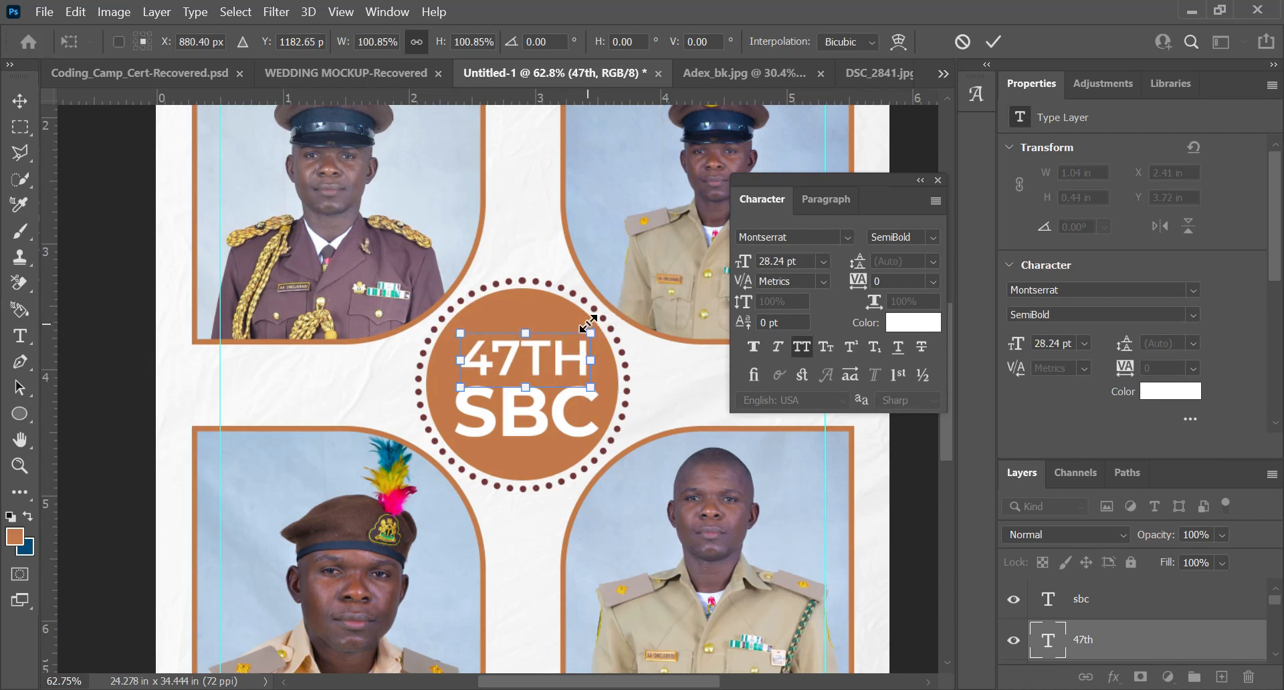
pyautogui.press('Return')
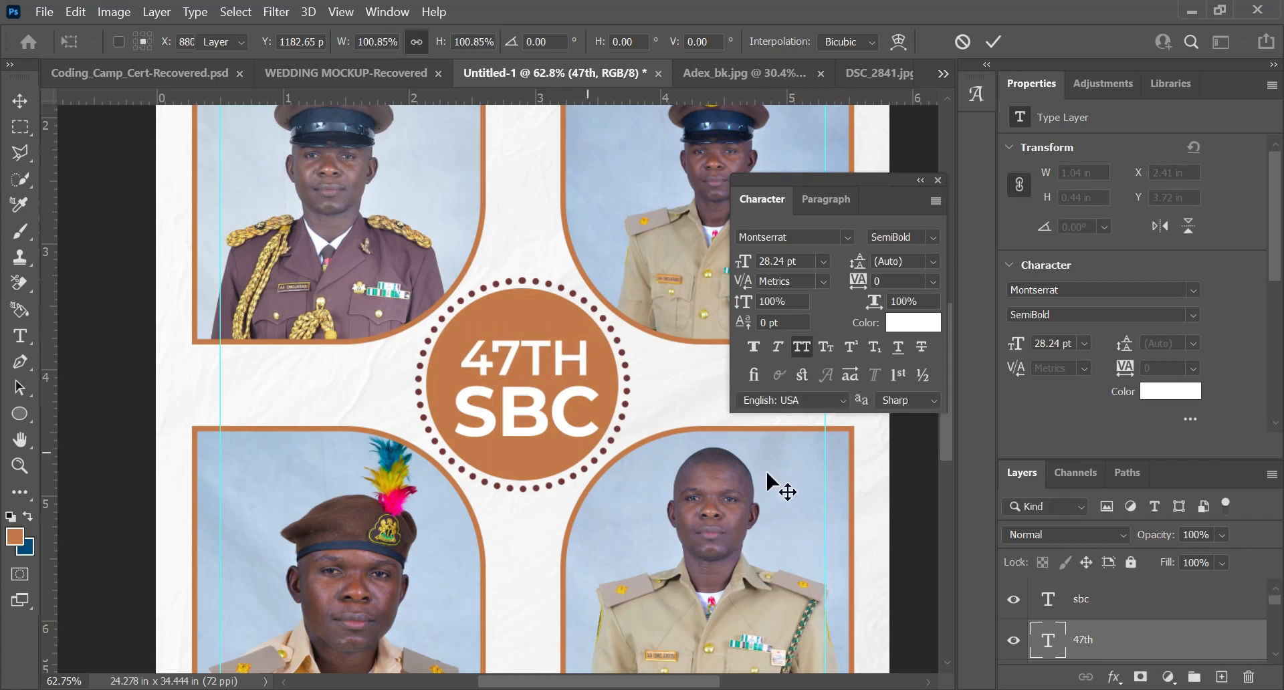
# Centre the "47TH" and "SBC" texts horizontally on Ellipse 1 using its outline as a selection, and clear the selection.
pyautogui.scroll(-2, 783, 453)
pyautogui.scroll(-1, 1102, 632)
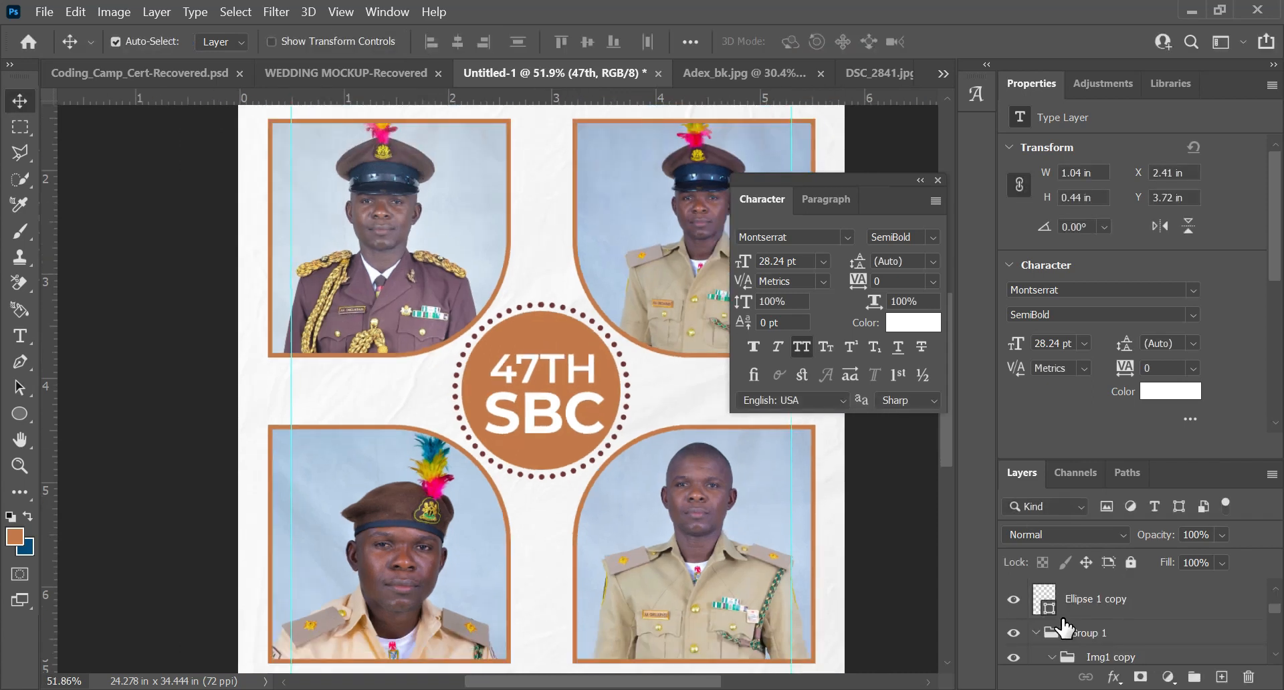
pyautogui.scroll(1, 1063, 629)
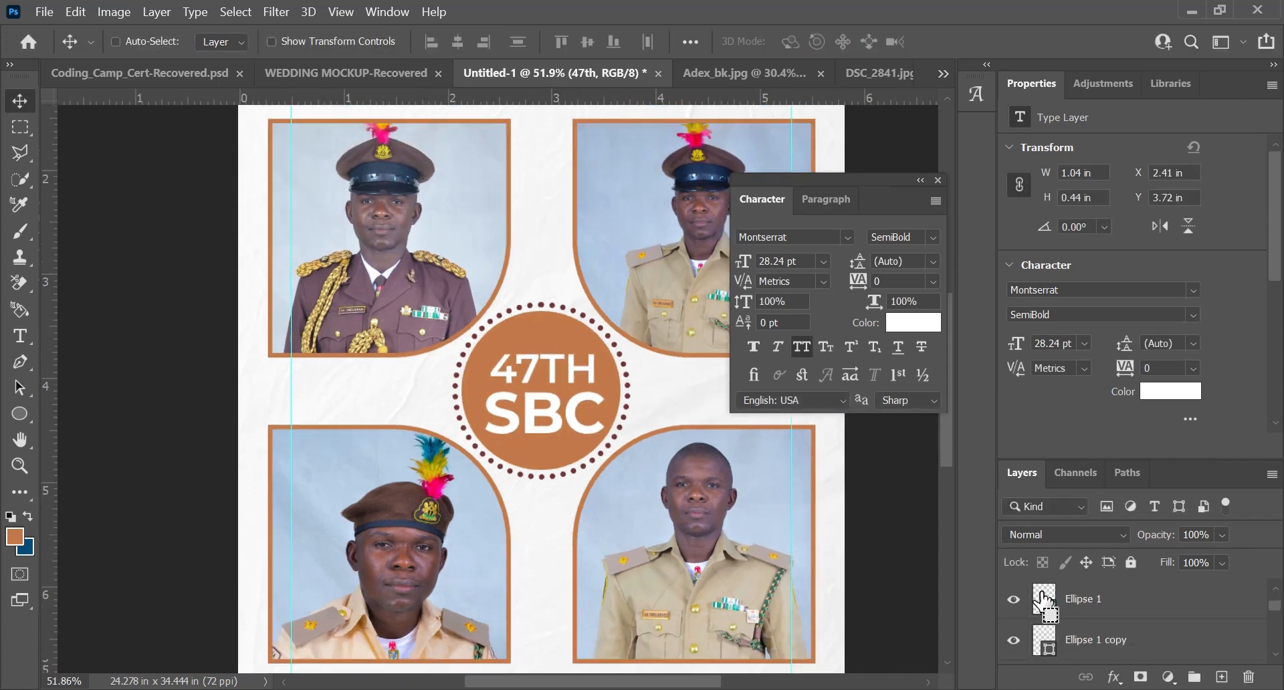
pyautogui.keyDown('ctrl'); pyautogui.click(1043, 598); pyautogui.keyUp('ctrl')
pyautogui.scroll(2, 1070, 608)
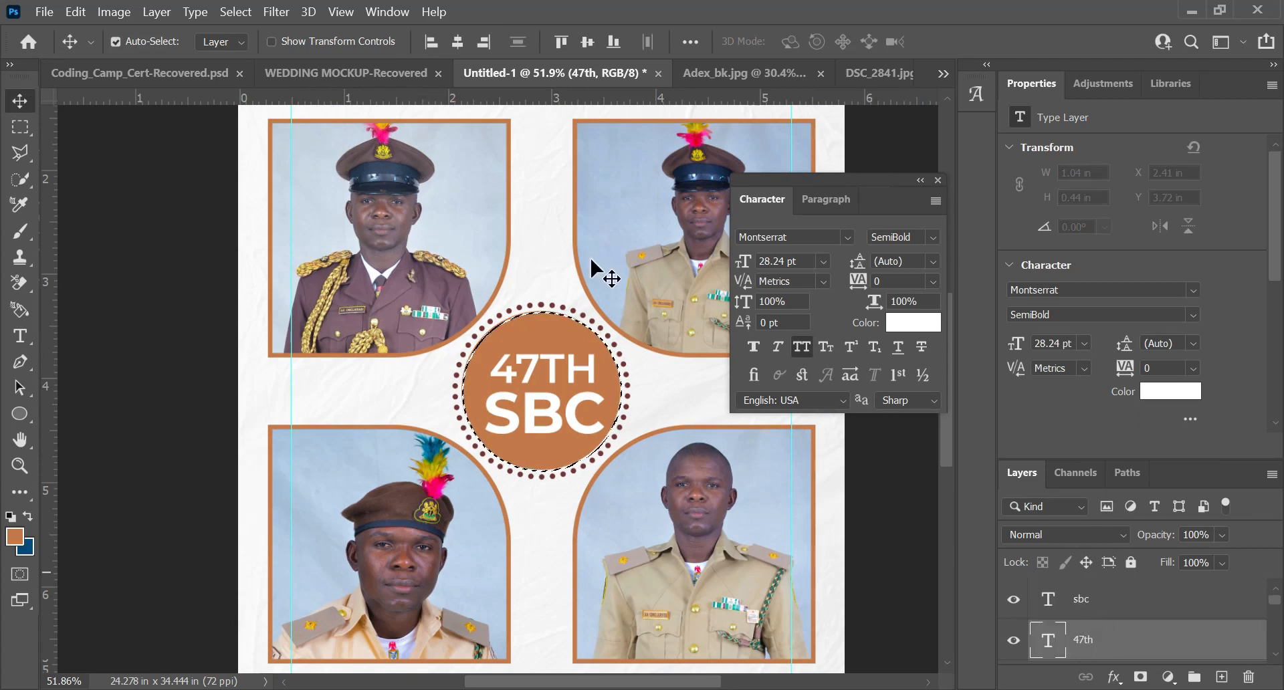
pyautogui.click(457, 42)
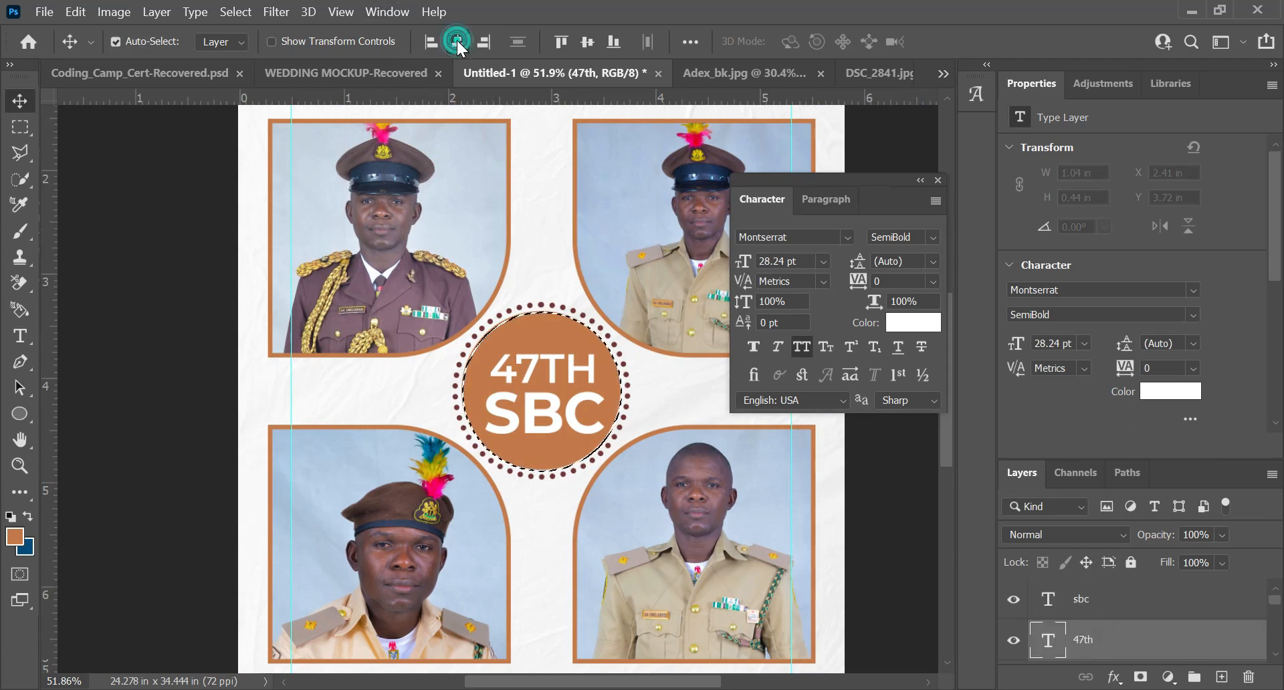
pyautogui.click(1122, 609)
pyautogui.click(457, 42)
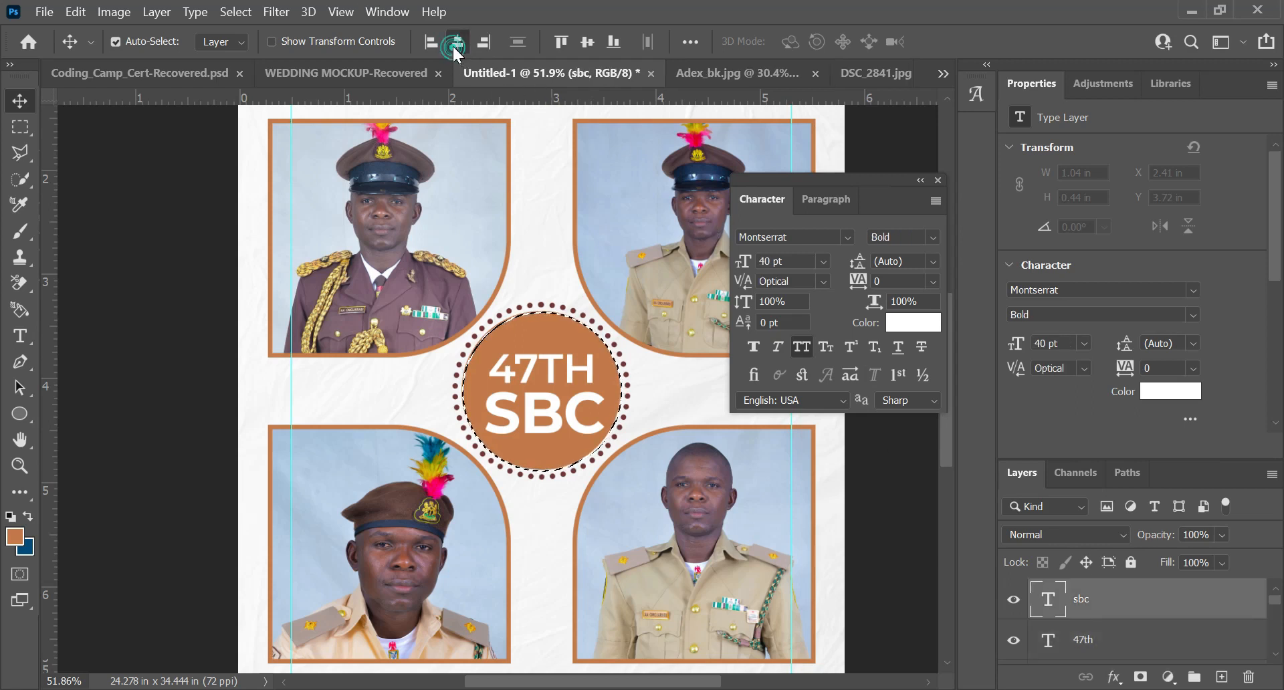
pyautogui.hotkey('ctrl', 'd')
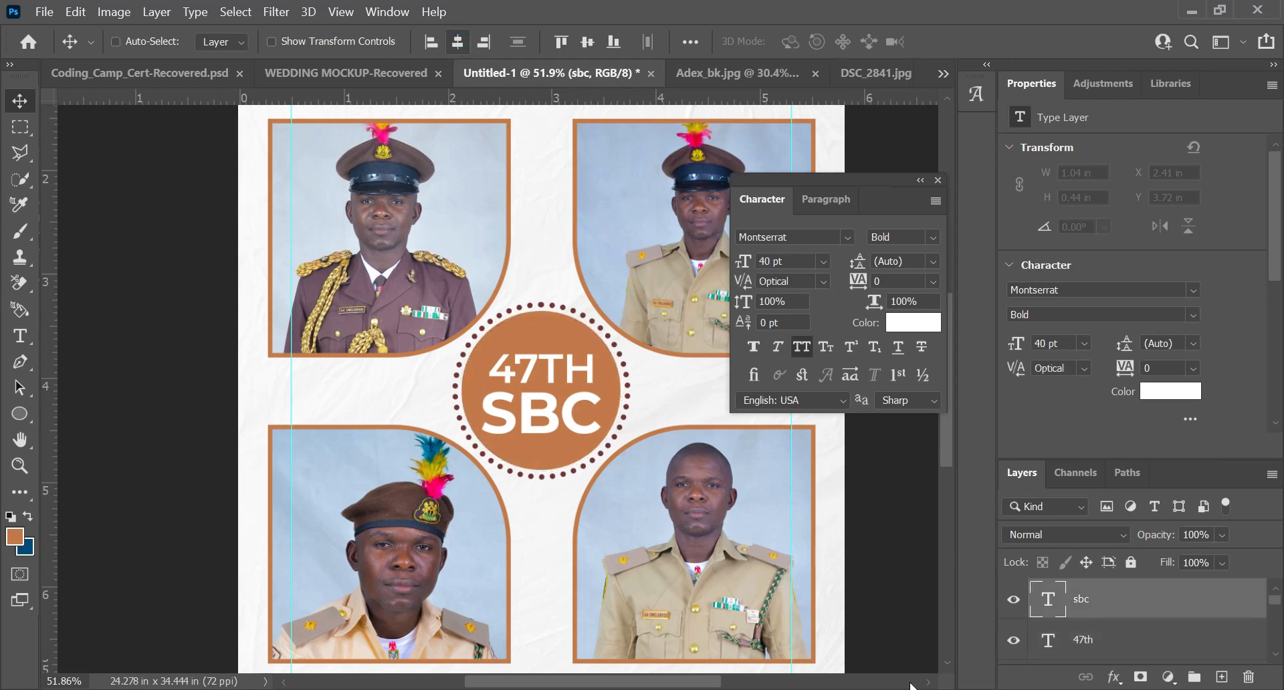
# Nudge the "SBC" and "47TH" texts up together to Y 3.75 in and scale them to about 1.24 by 0.84 in.
pyautogui.keyDown('ctrl'); pyautogui.click(1105, 650); pyautogui.keyUp('ctrl')
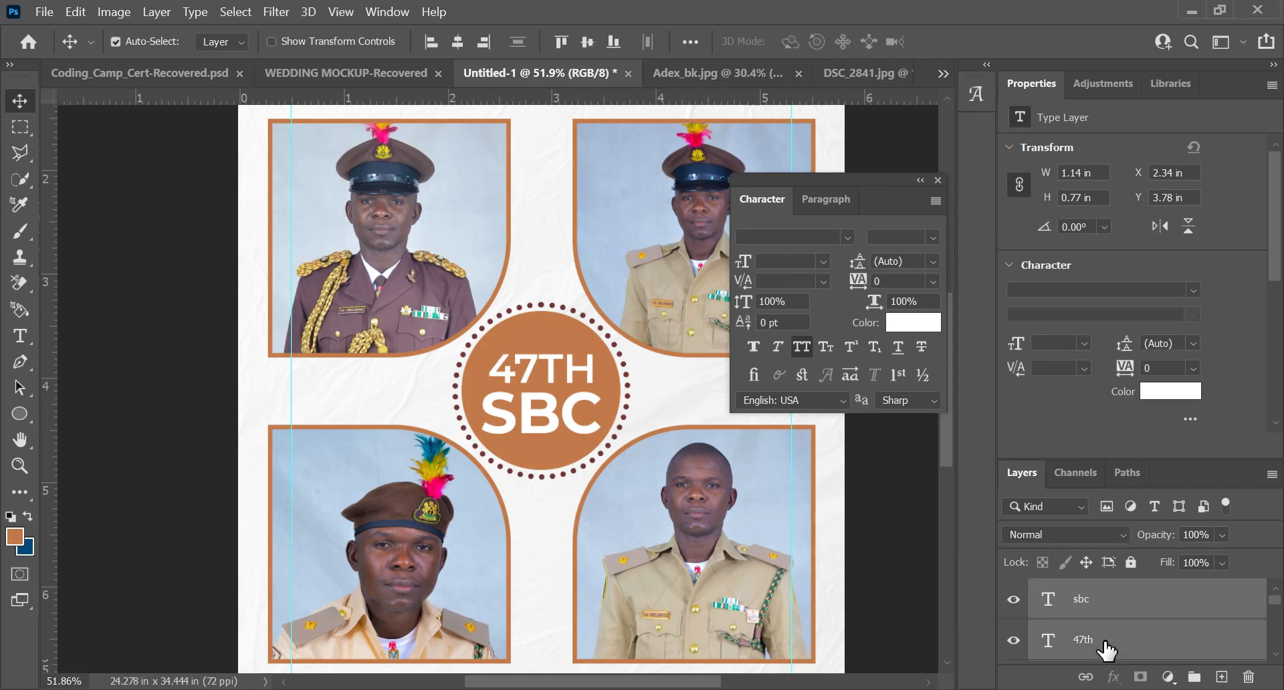
pyautogui.hotkey('shift', 'Up')
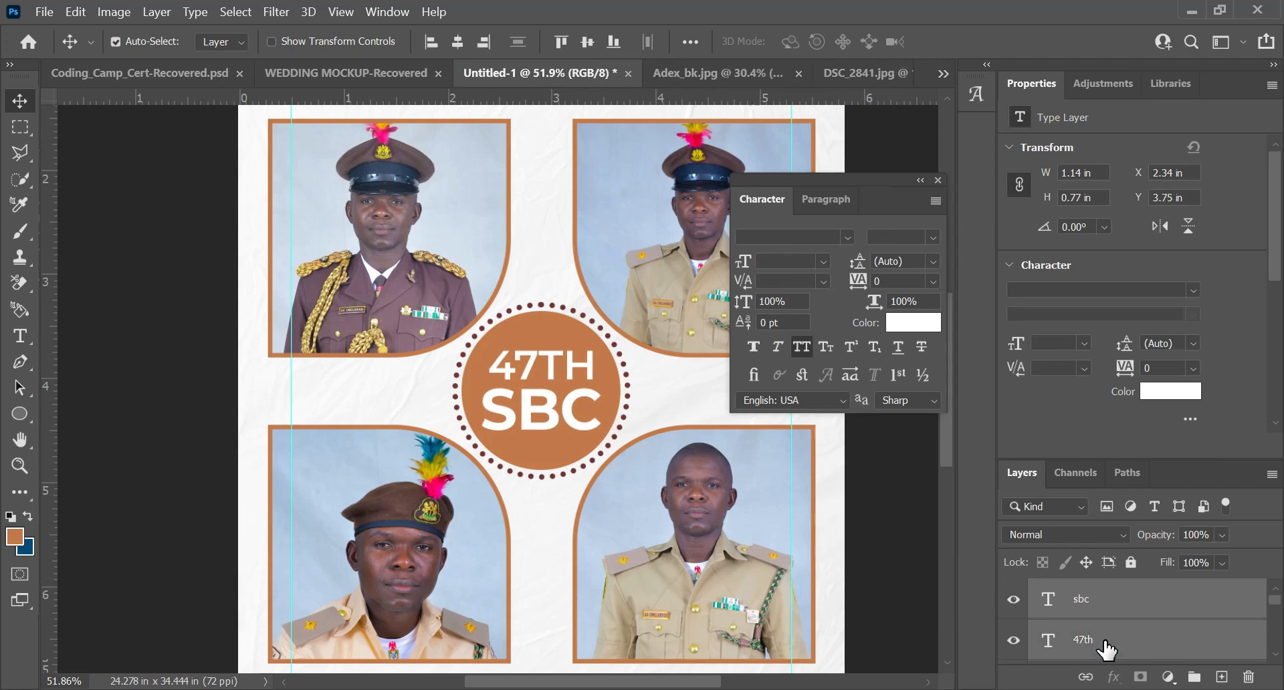
pyautogui.scroll(5, 535, 402)
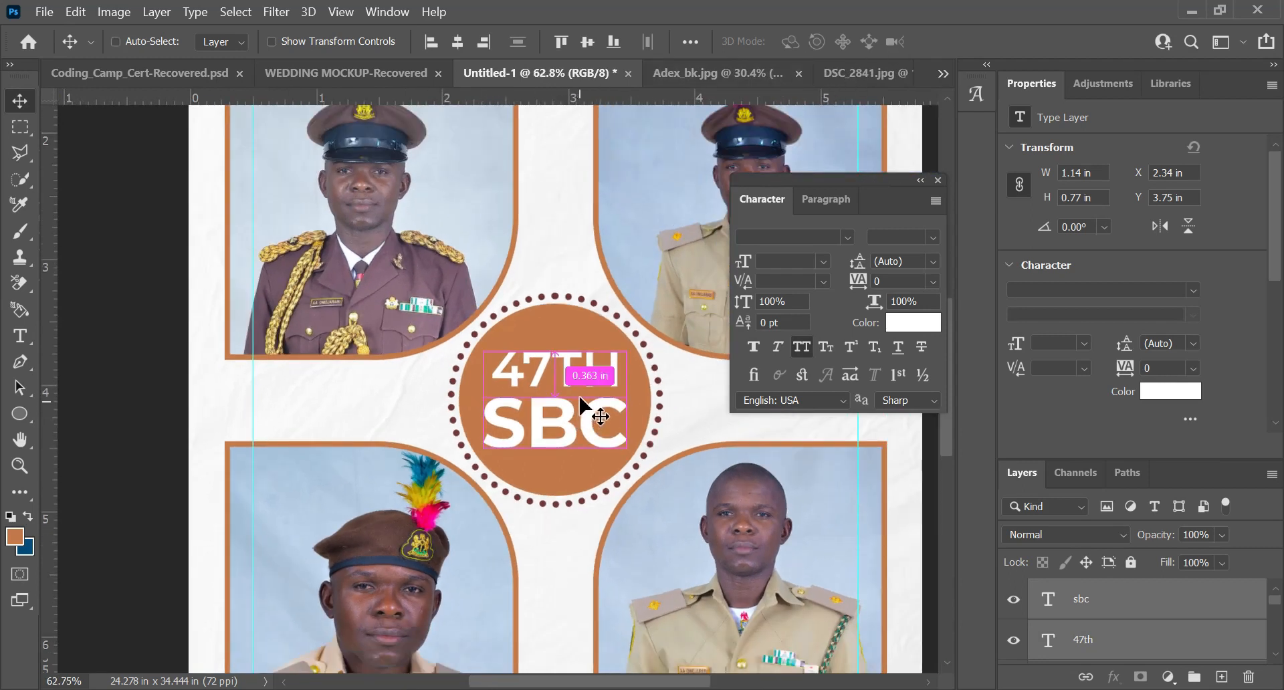
pyautogui.hotkey('ctrl', 't')
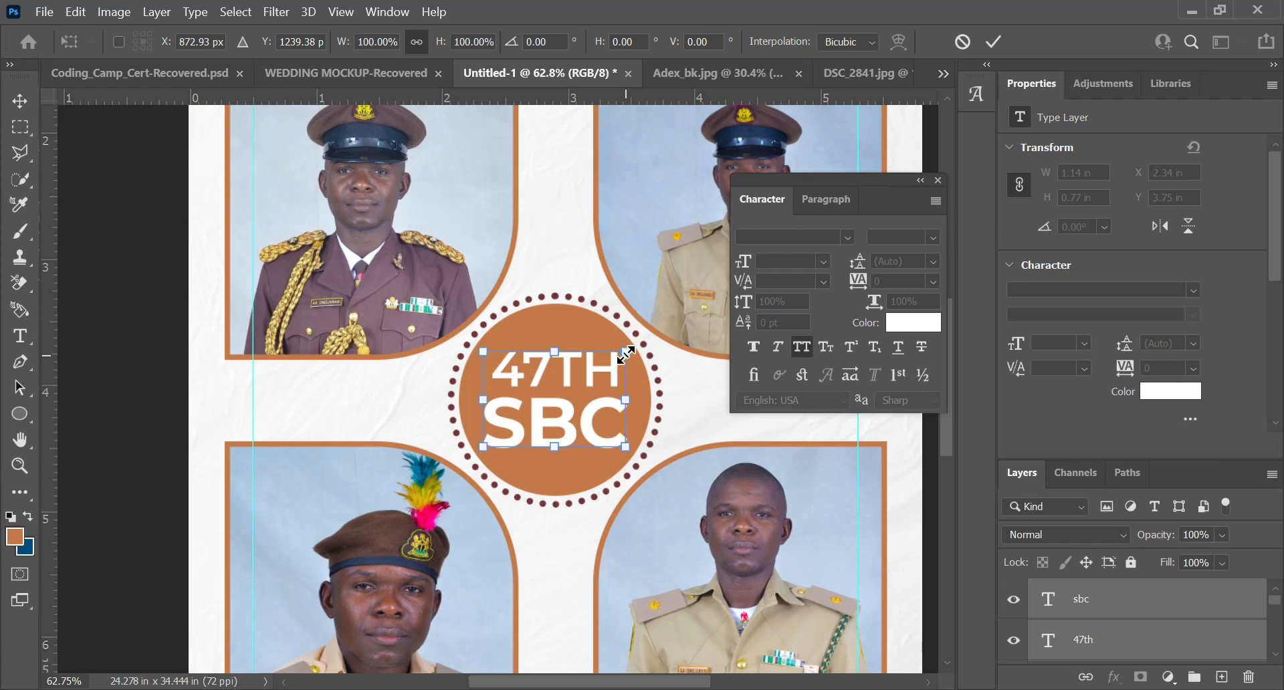
pyautogui.moveTo(627, 351); pyautogui.dragTo(632, 349)
pyautogui.moveTo(634, 349); pyautogui.dragTo(636, 346)
pyautogui.press('Return')
# Load the Ellipse 1 outline as a selection and centre both enlarged texts horizontally on the circle.
pyautogui.scroll(-1, 1042, 632)
pyautogui.keyDown('ctrl'); pyautogui.click(1042, 633); pyautogui.keyUp('ctrl')
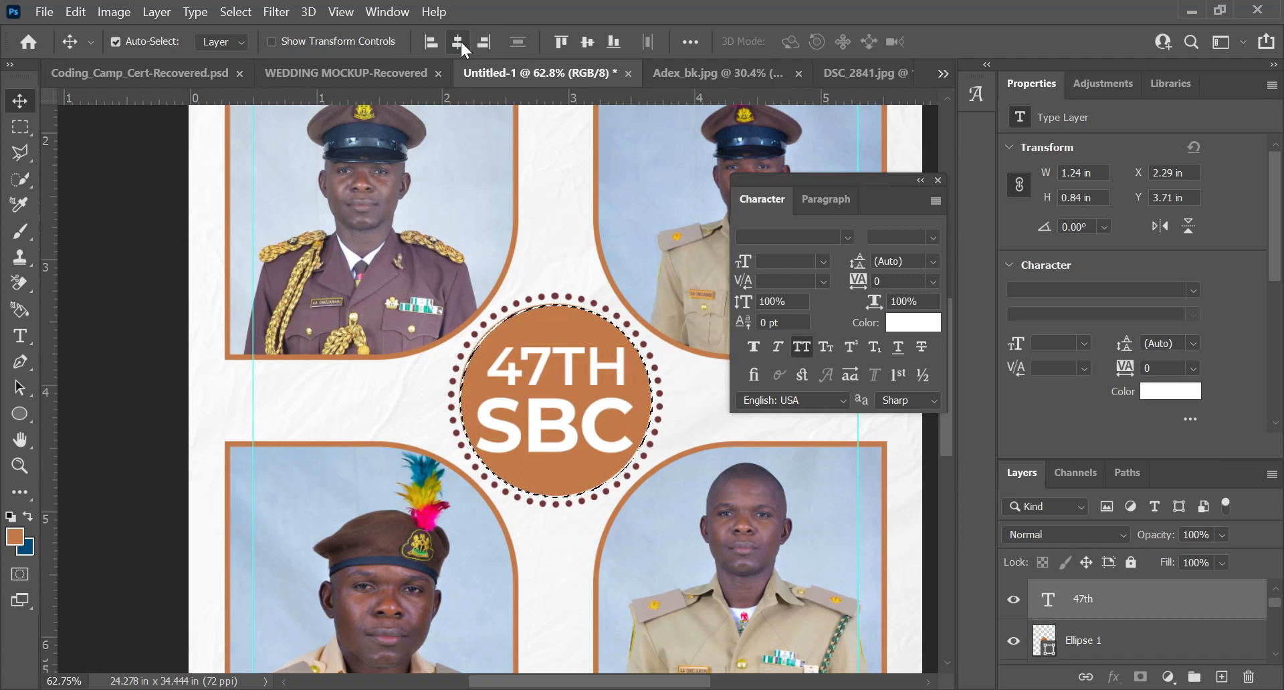
pyautogui.scroll(1, 1141, 649)
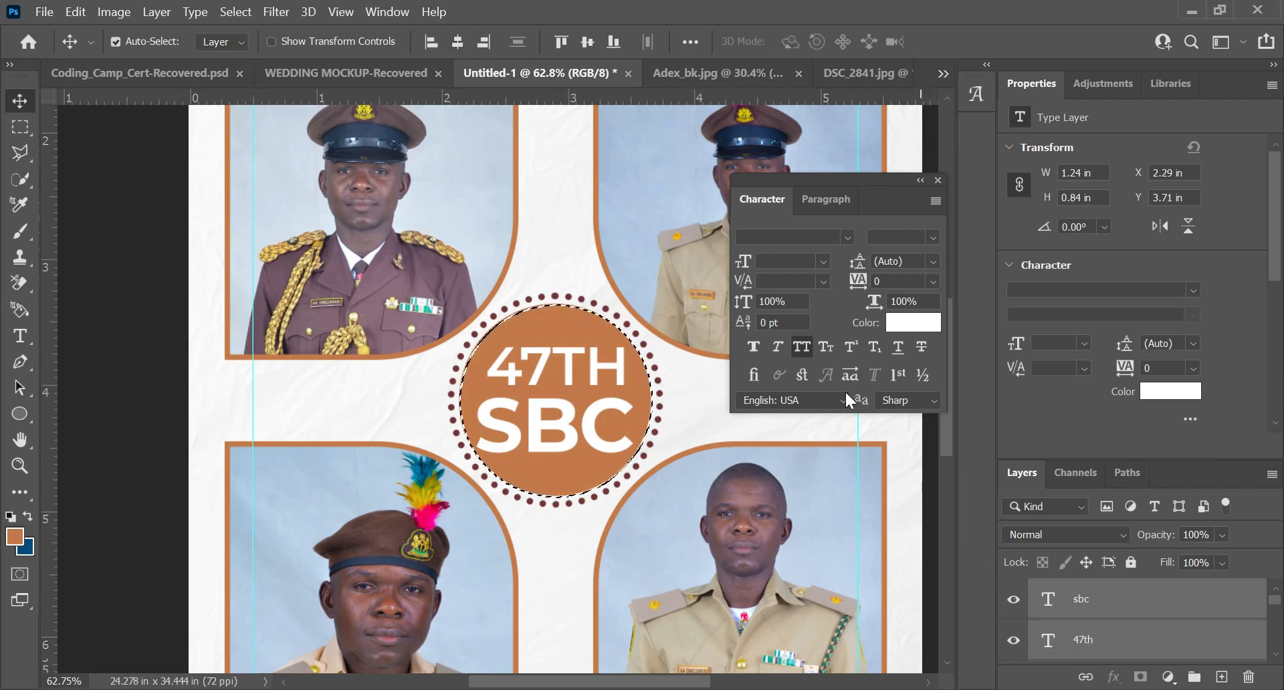
# Float the DSC_2841.jpg document, close the Character settings and copy the full-length portrait into Untitled-1 as a new layer.
pyautogui.scroll(-3, 655, 401)
pyautogui.scroll(-2, 655, 404)
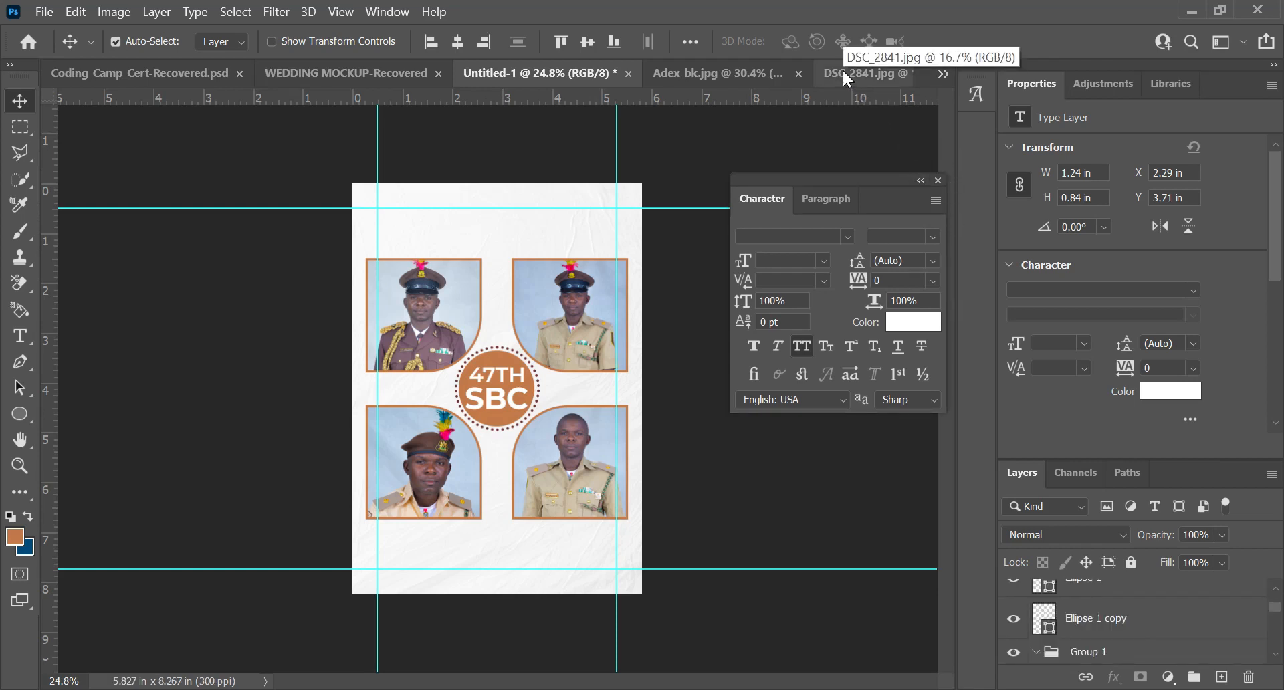
pyautogui.moveTo(841, 68); pyautogui.dragTo(567, 201)
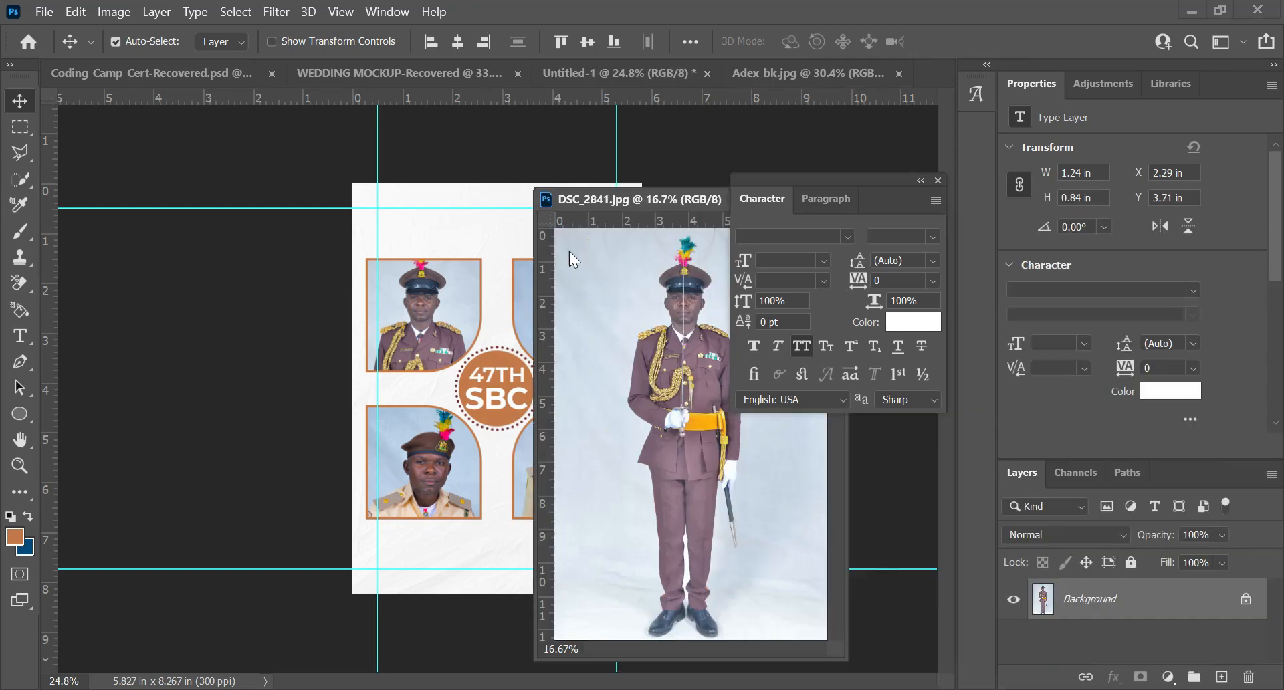
pyautogui.click(938, 180)
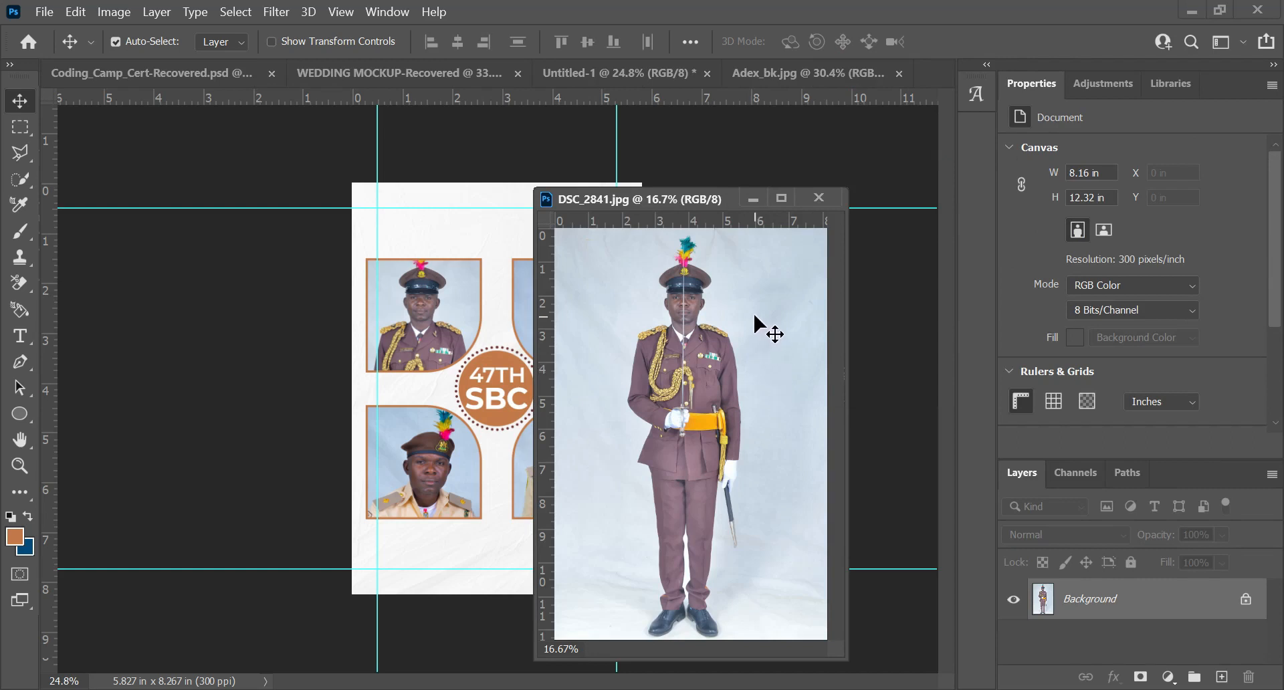
pyautogui.moveTo(755, 329); pyautogui.dragTo(435, 256)
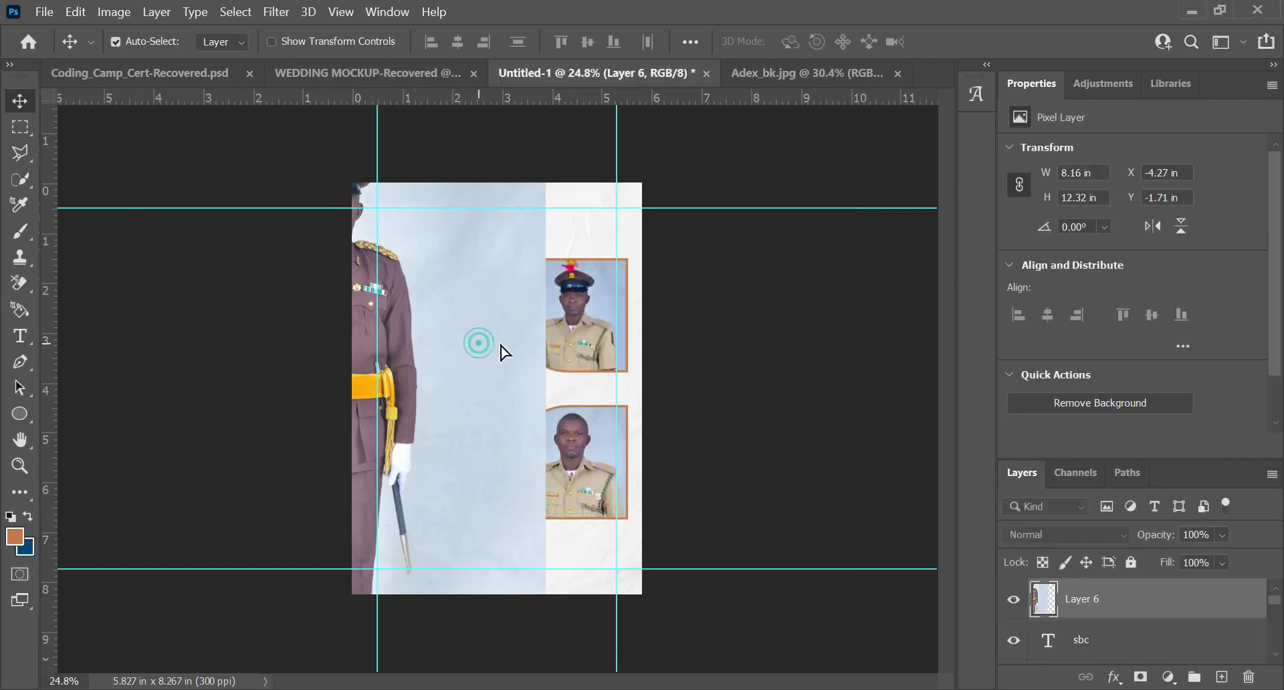
pyautogui.moveTo(488, 347); pyautogui.dragTo(509, 345)
pyautogui.click(592, 363)
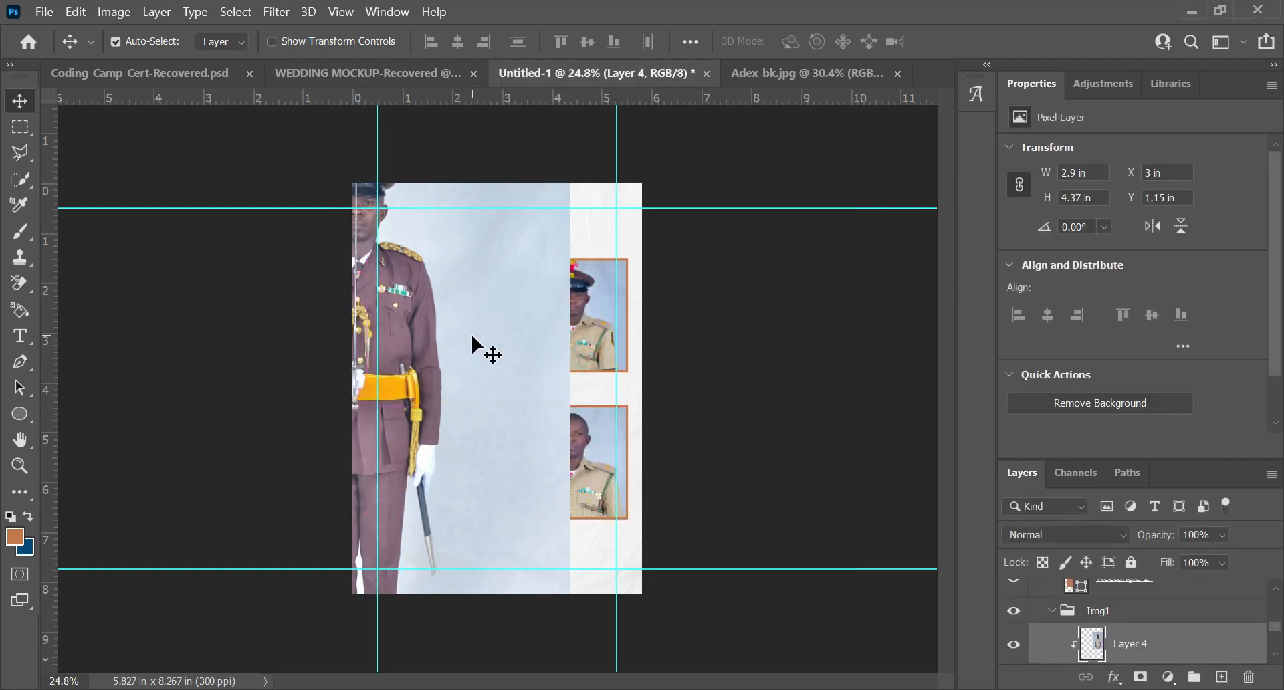
pyautogui.moveTo(472, 334); pyautogui.dragTo(448, 340)
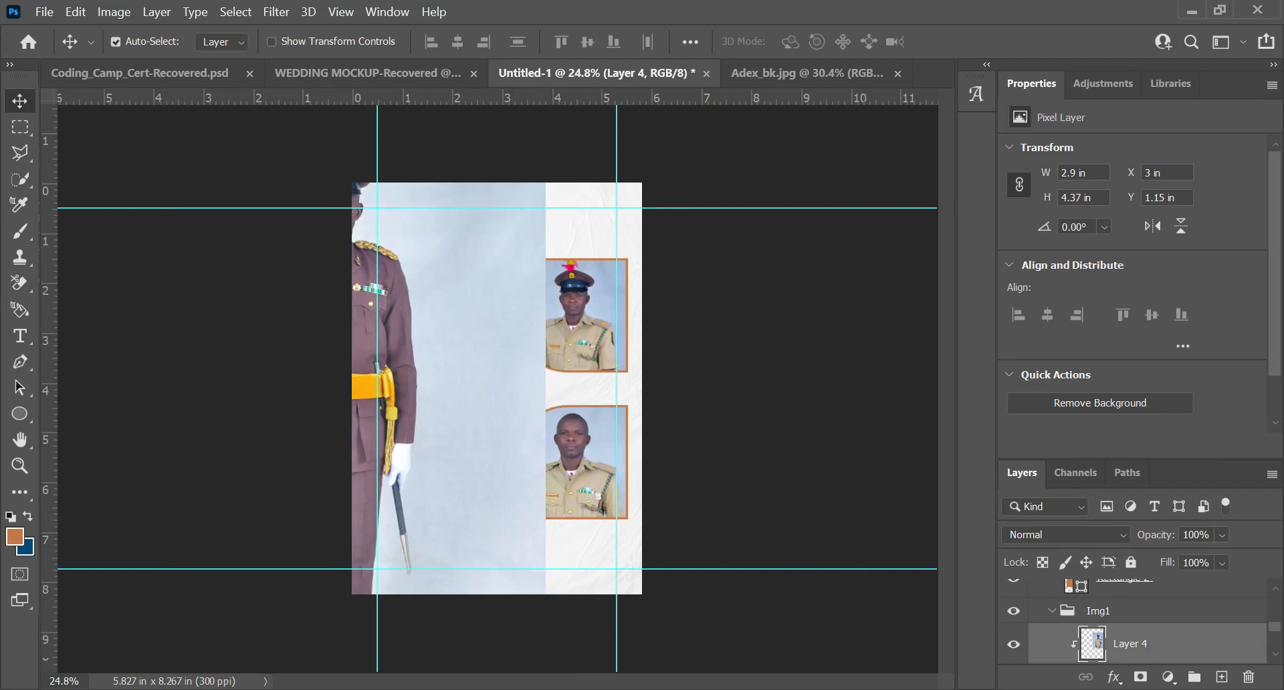
# Place the full-length portrait layer directly above Layer 1 and scale it to about 5.93 by 8.96 in, covering the whole page.
pyautogui.hotkey('ctrl', 'alt', 'a')
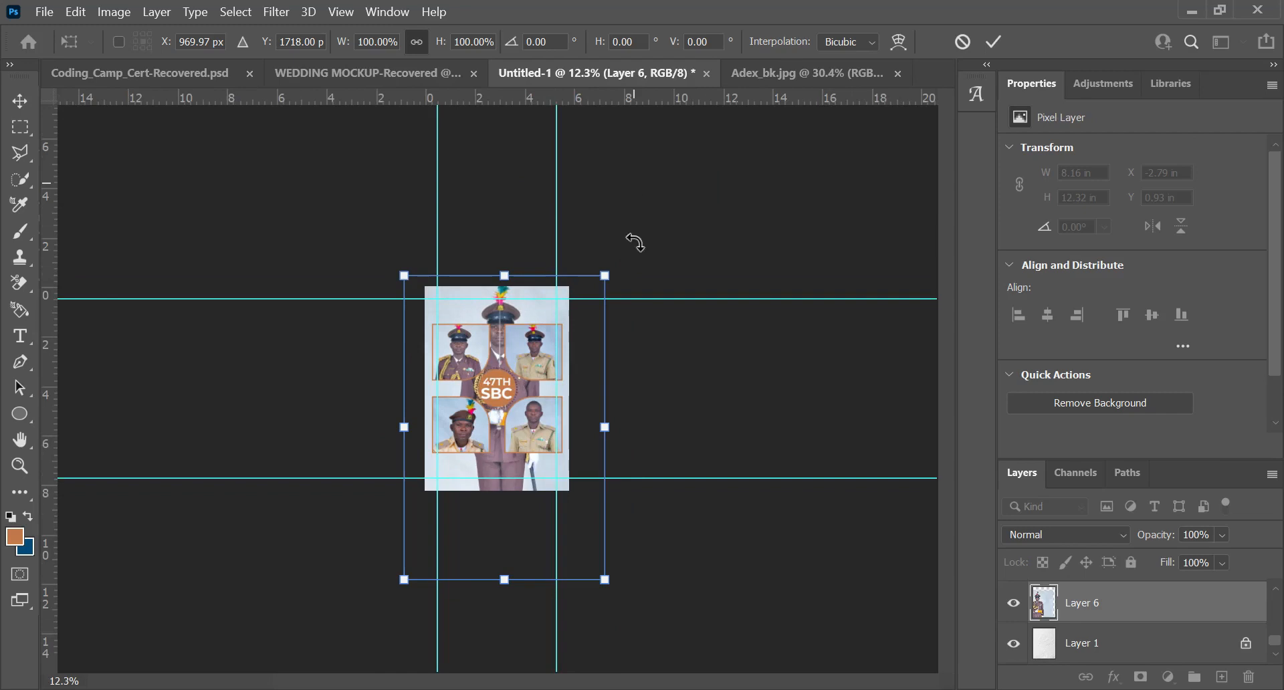
pyautogui.press('Return')
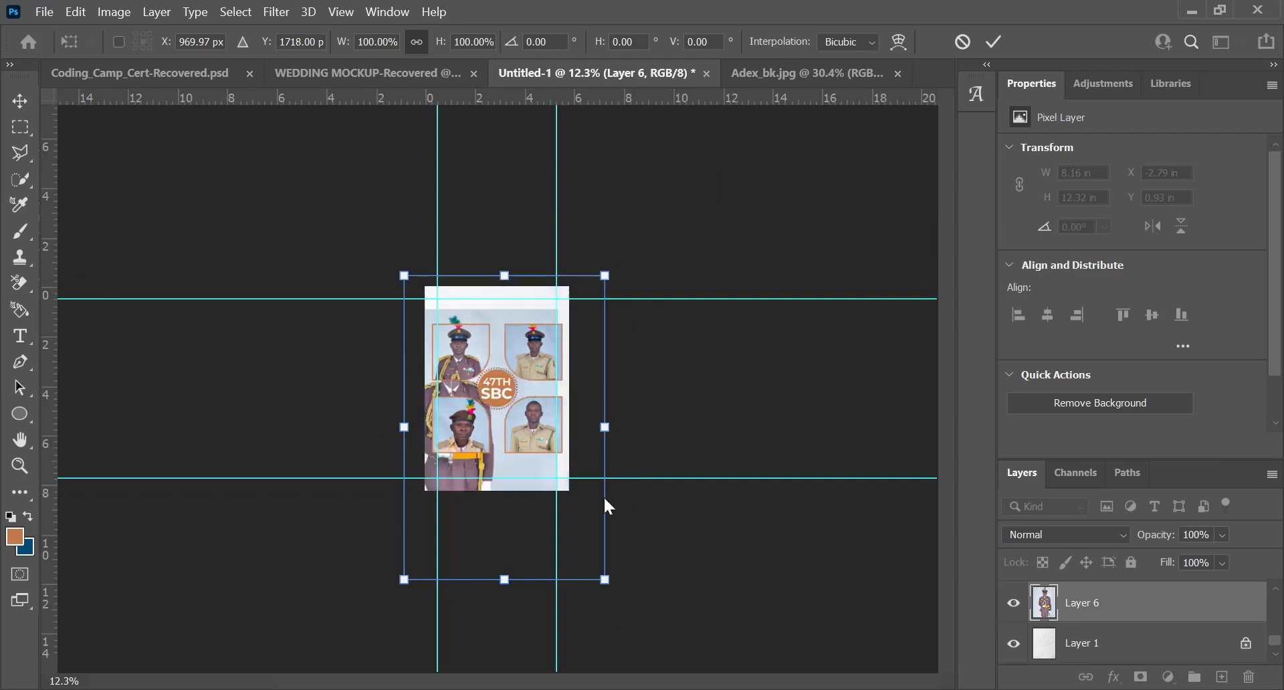
pyautogui.moveTo(605, 580); pyautogui.dragTo(595, 511)
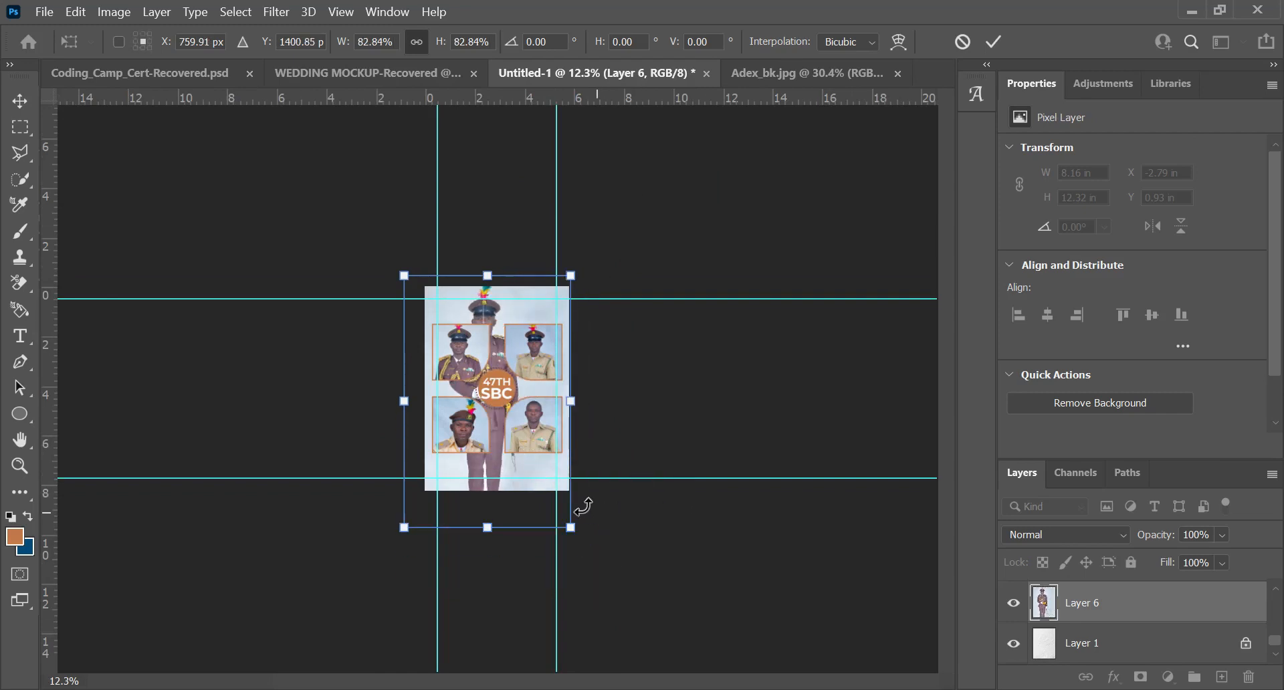
pyautogui.moveTo(404, 528); pyautogui.dragTo(412, 519)
pyautogui.scroll(2, 496, 401)
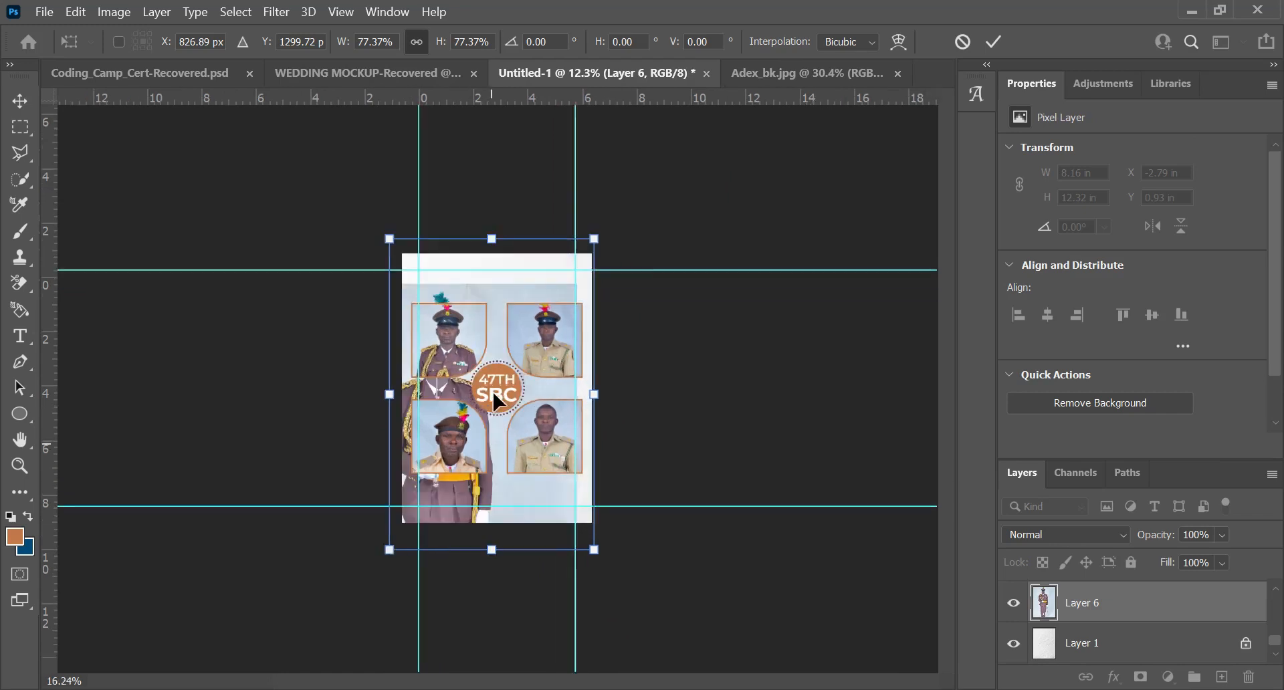
pyautogui.scroll(2, 496, 401)
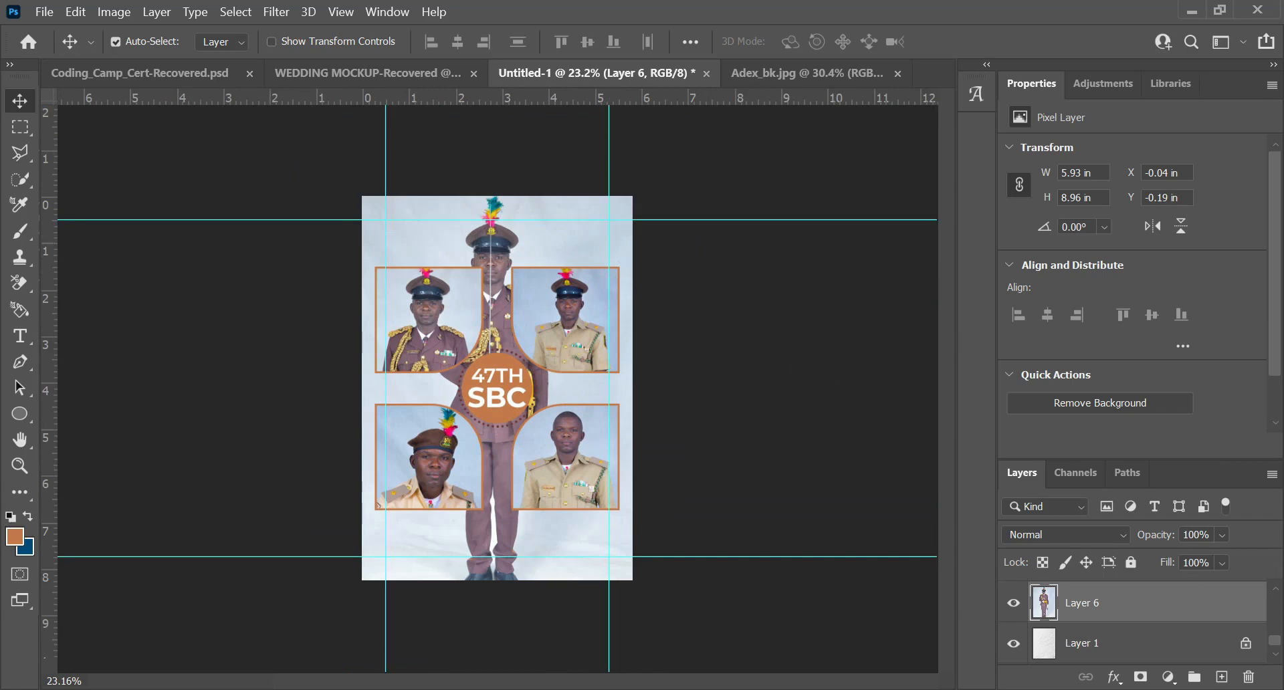
# Set the full-length portrait layer's fill to 38% and opacity to 85%, and deselect the layer.
pyautogui.moveTo(1167, 563); pyautogui.dragTo(1160, 563)
pyautogui.write('38')
pyautogui.press('Return')
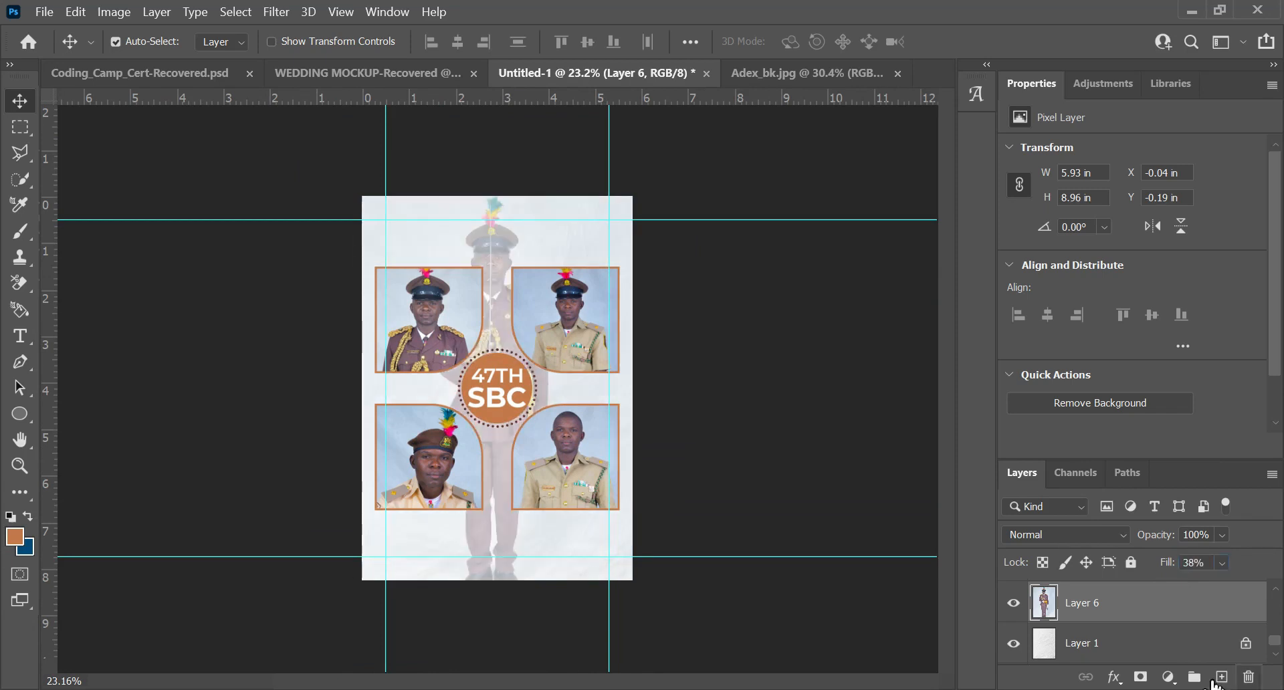
pyautogui.click(1197, 534)
pyautogui.write('85')
pyautogui.press('Return')
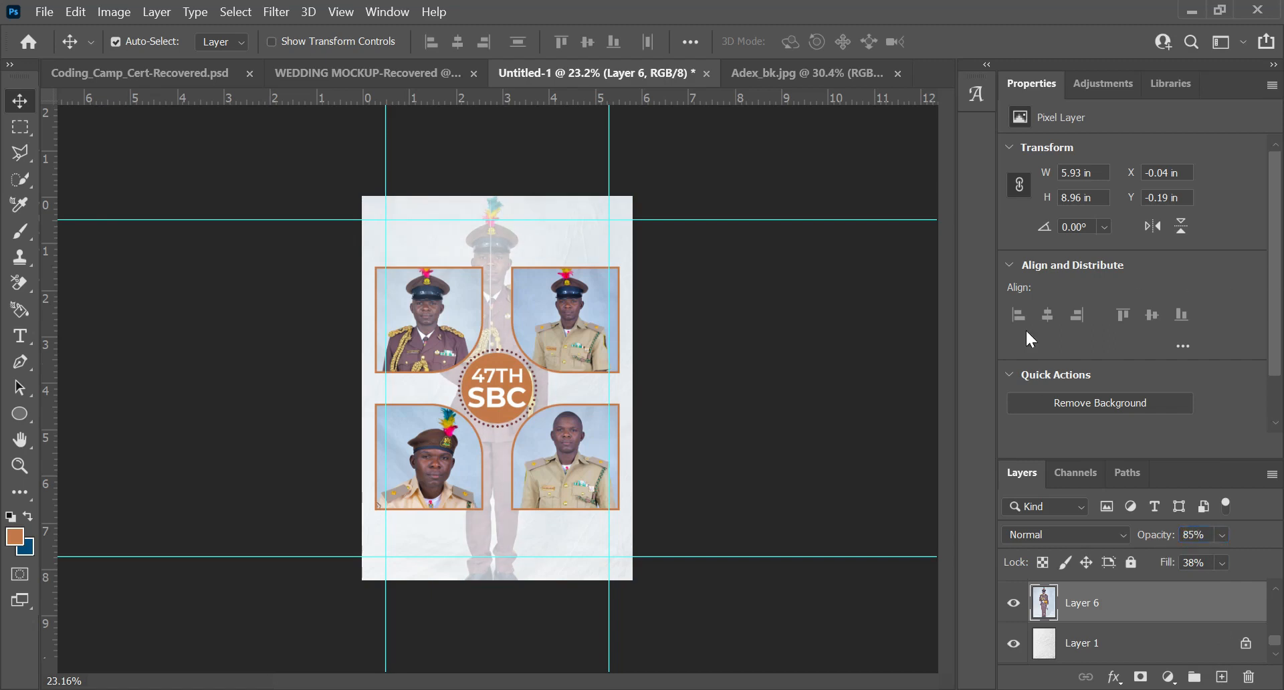
pyautogui.click(840, 346)
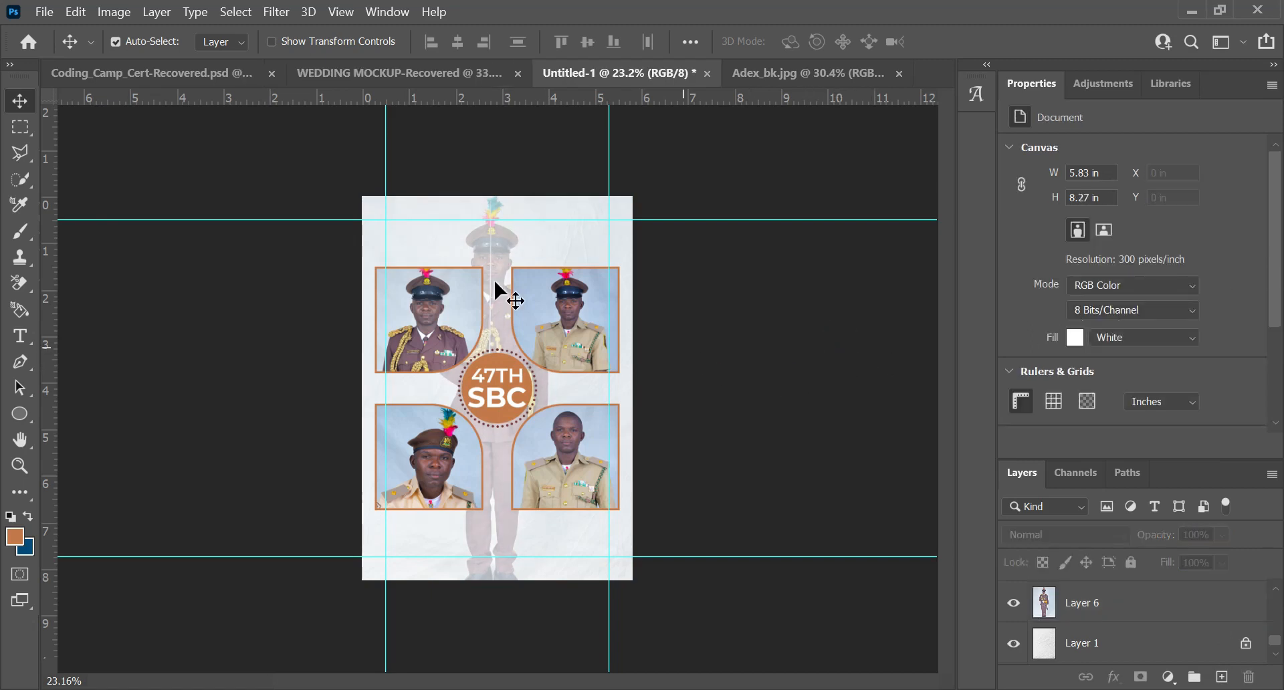
# Examine the whole layout up close and at full view, checking the faded background portrait against the frames and circle.
pyautogui.scroll(4, 495, 270)
pyautogui.scroll(-4, 495, 272)
pyautogui.scroll(3, 568, 268)
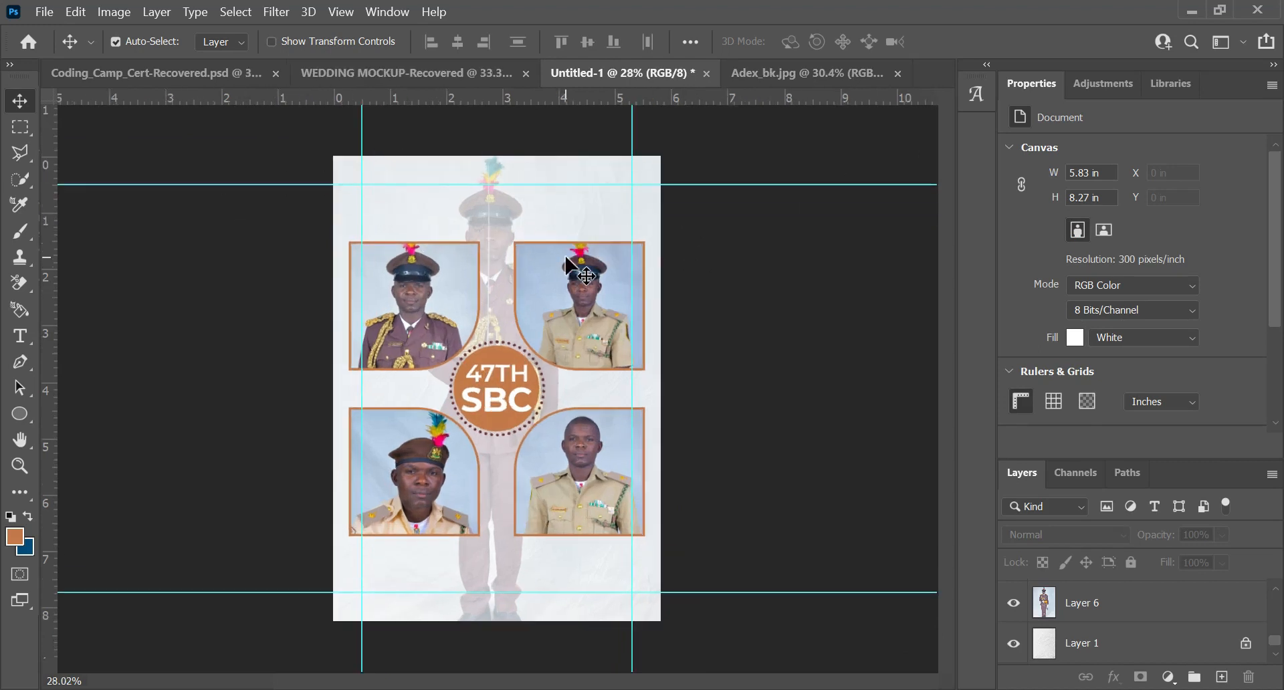
pyautogui.scroll(-2, 587, 254)
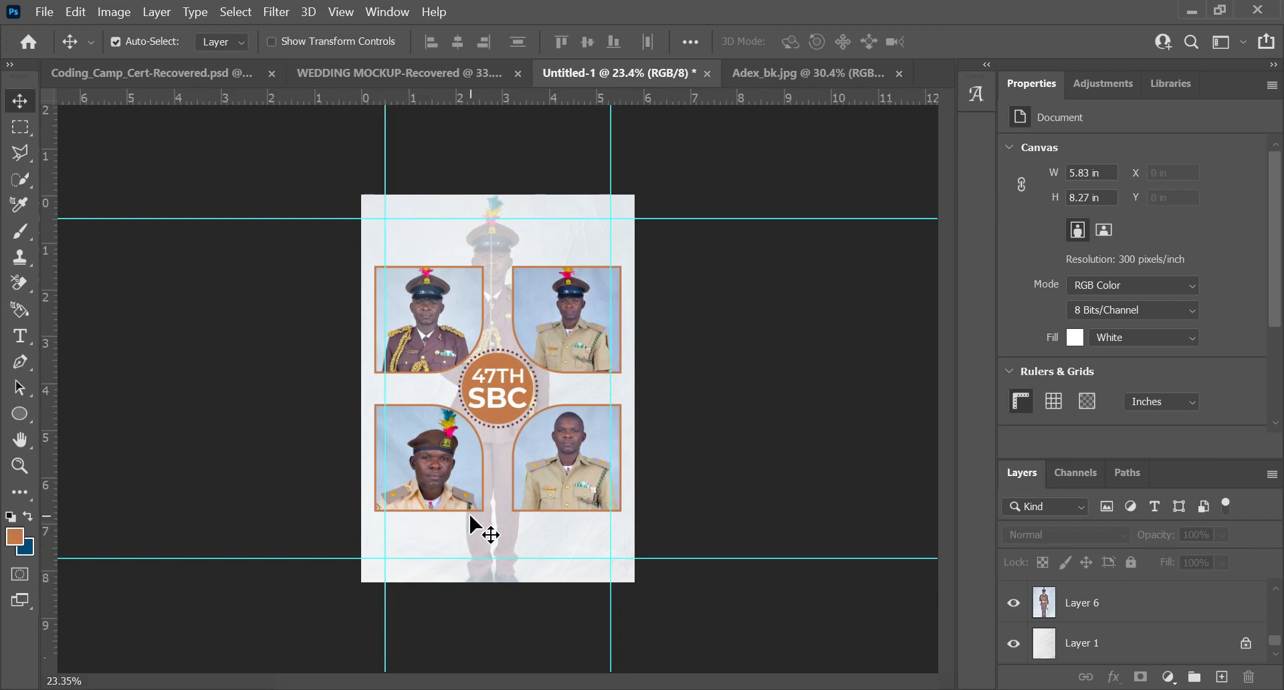
pyautogui.scroll(3, 455, 552)
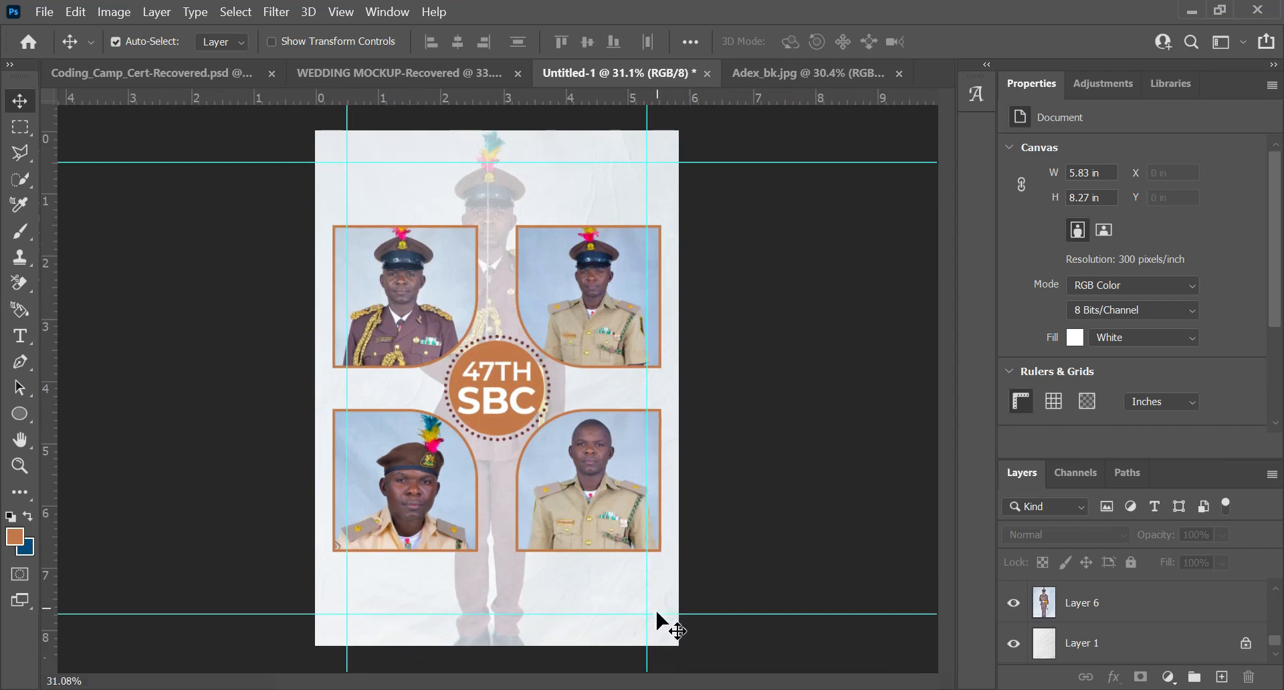
pyautogui.scroll(-1, 506, 208)
pyautogui.scroll(-1, 506, 208)
pyautogui.scroll(3, 504, 206)
pyautogui.scroll(-2, 504, 204)
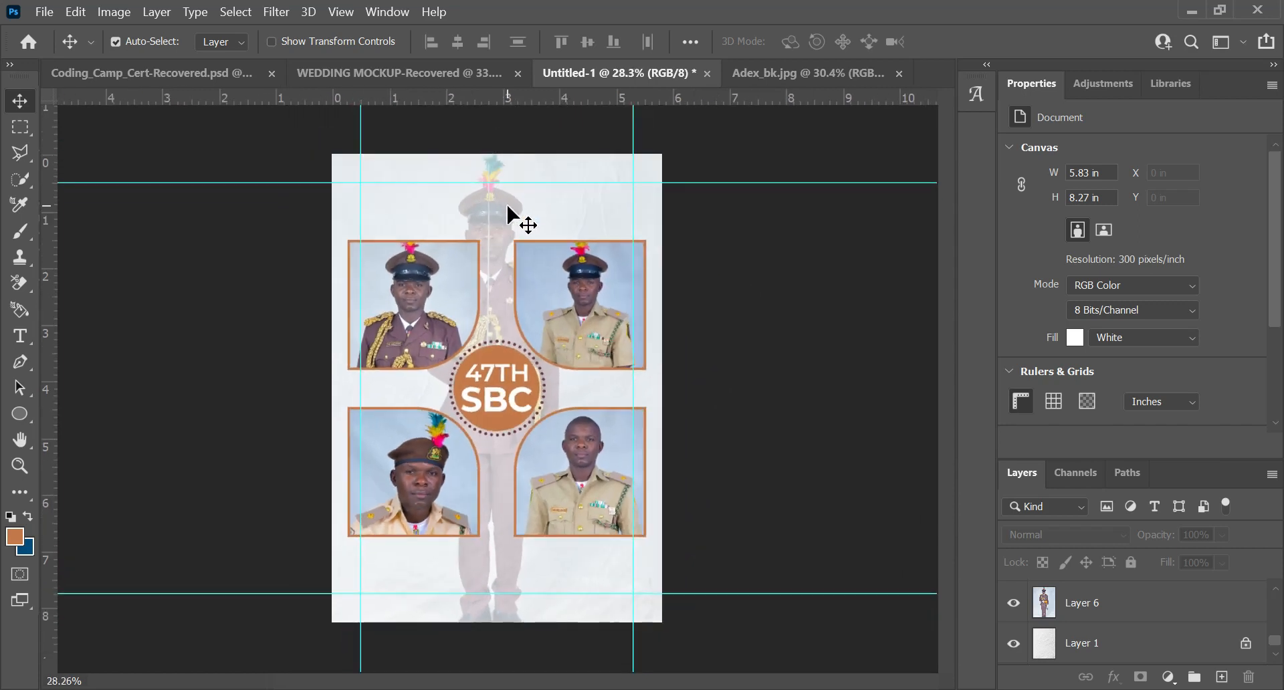